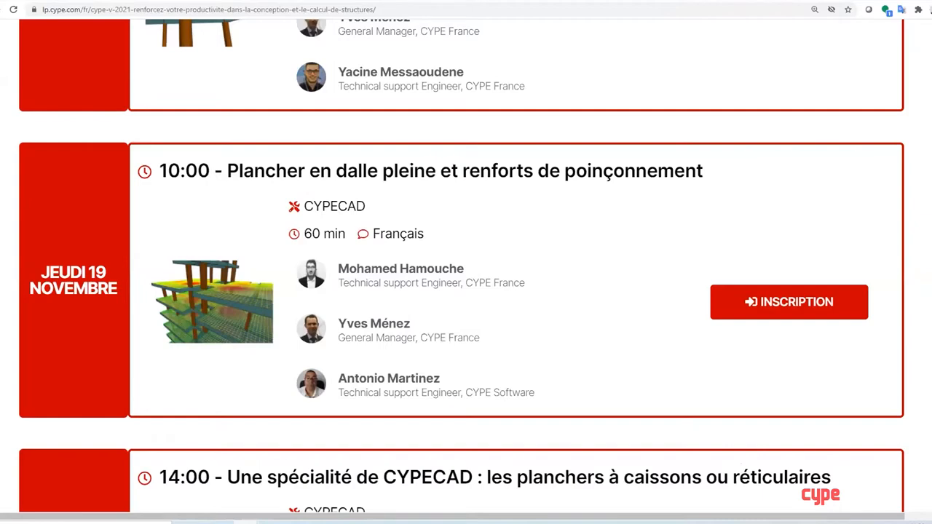
Review the dates and topics of the CYPE 2021 structural design webinar cycle.
{"action": "scroll", "coordinate": [466, 265], "scroll_direction": "up", "scroll_amount": 20}
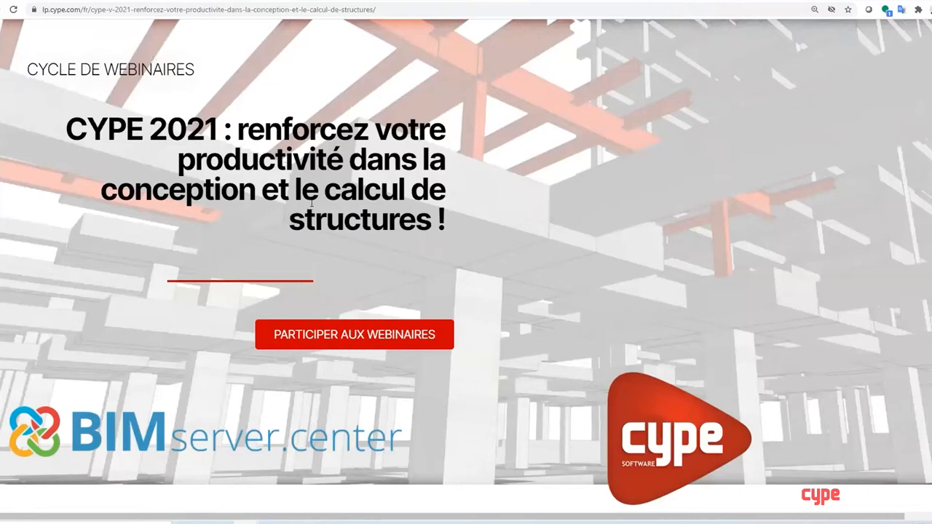
{"action": "scroll", "coordinate": [306, 203], "scroll_direction": "down", "scroll_amount": 14}
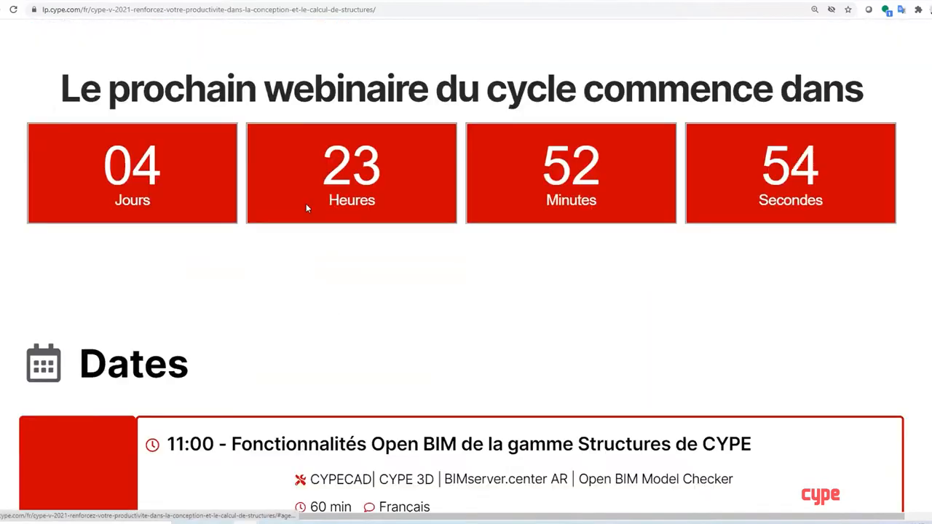
{"action": "scroll", "coordinate": [306, 205], "scroll_direction": "up", "scroll_amount": 2}
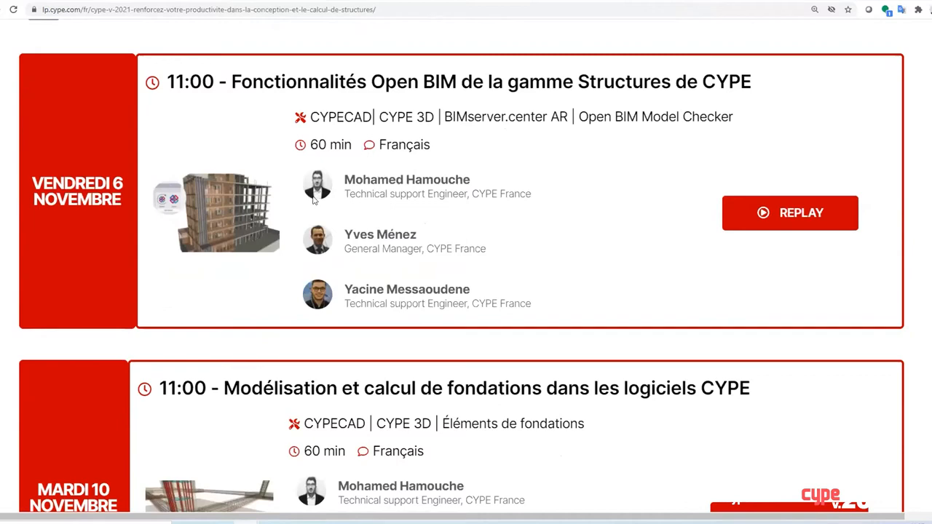
{"action": "scroll", "coordinate": [313, 201], "scroll_direction": "down", "scroll_amount": 3}
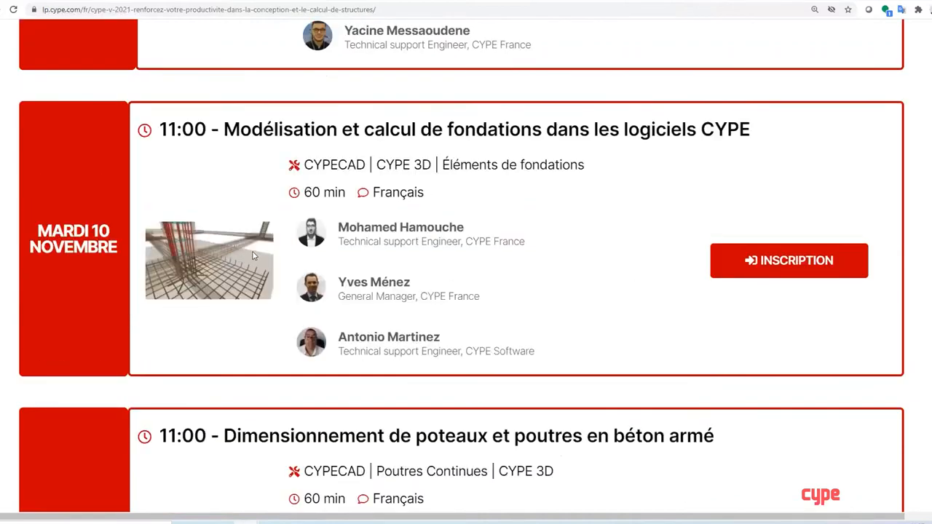
{"action": "scroll", "coordinate": [251, 255], "scroll_direction": "down", "scroll_amount": 3}
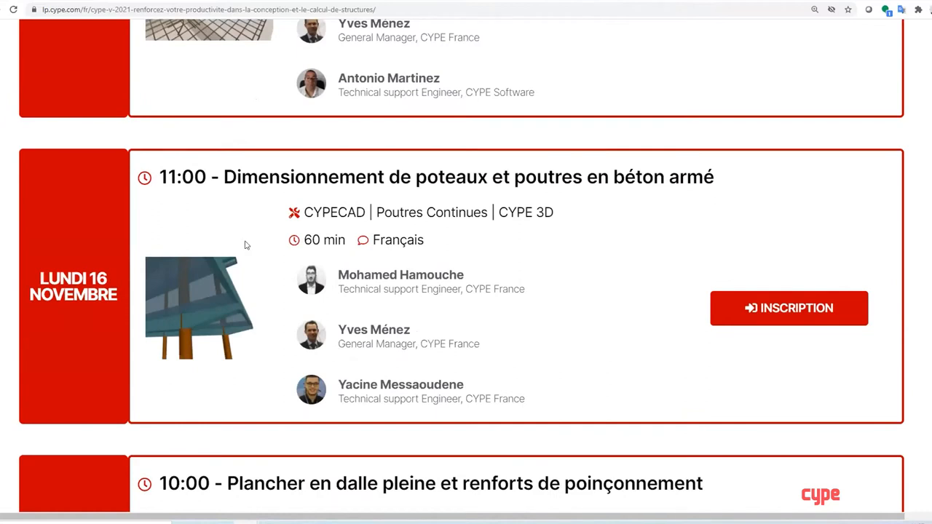
{"action": "scroll", "coordinate": [245, 245], "scroll_direction": "down", "scroll_amount": 3}
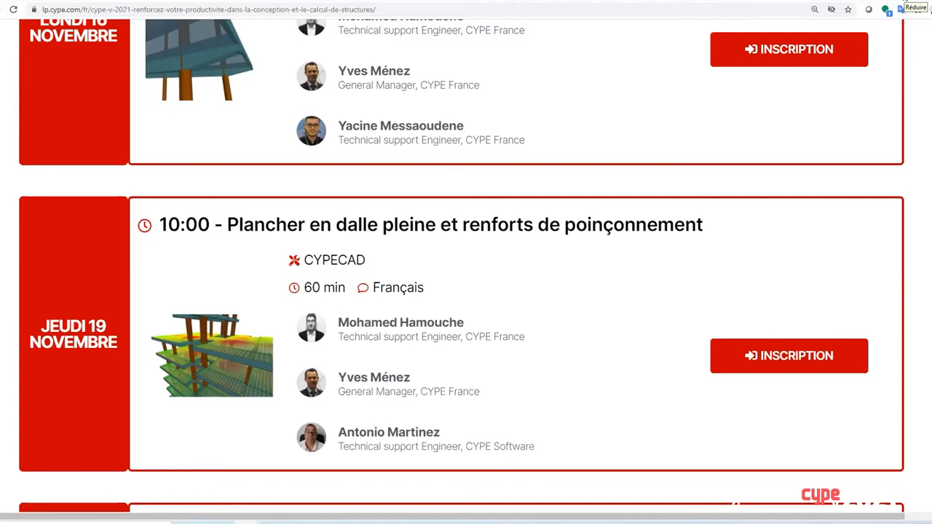
Switch from the browser to the CYPE 2021 launcher and start CYPECAD from the Structures group.
{"action": "left_click", "coordinate": [901, 3]}
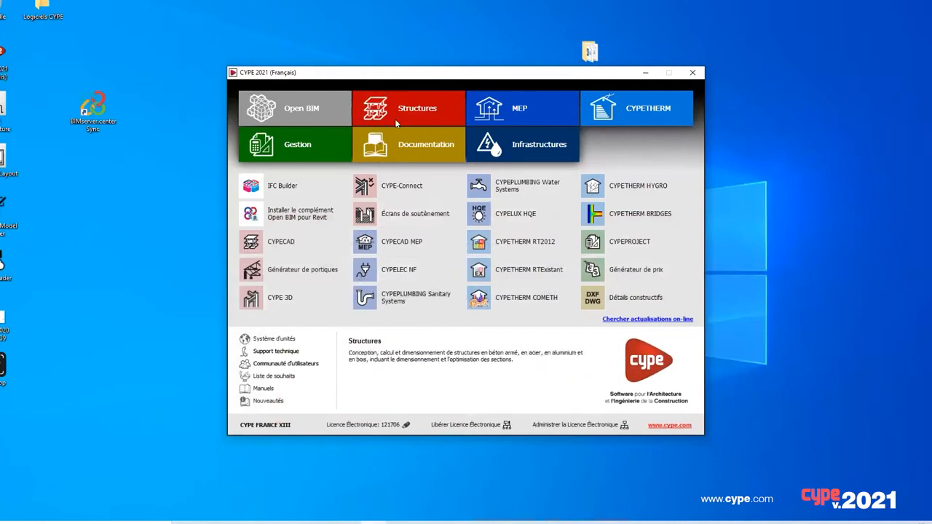
{"action": "left_click", "coordinate": [391, 110]}
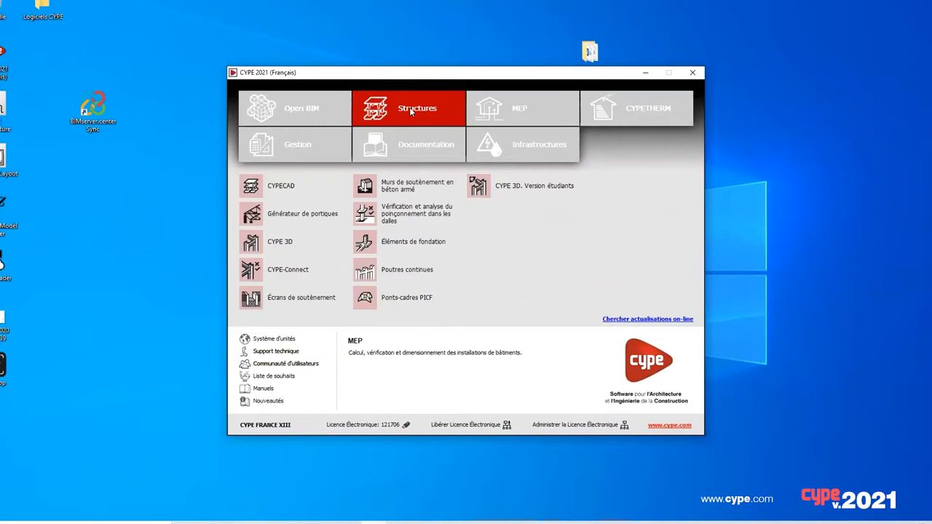
{"action": "left_click", "coordinate": [311, 188]}
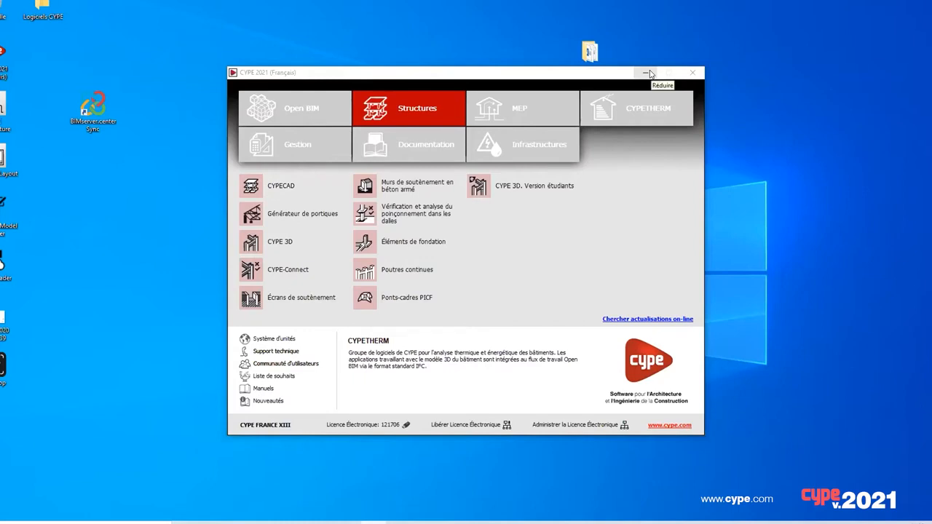
{"action": "left_click", "coordinate": [309, 187]}
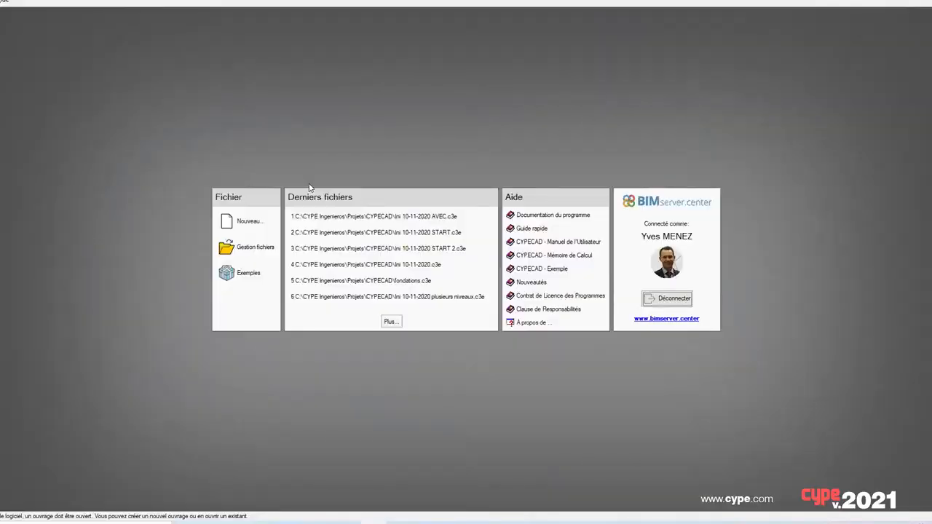
Create a new project file named FONDATIONS, overwriting the existing file.
{"action": "left_click", "coordinate": [247, 227]}
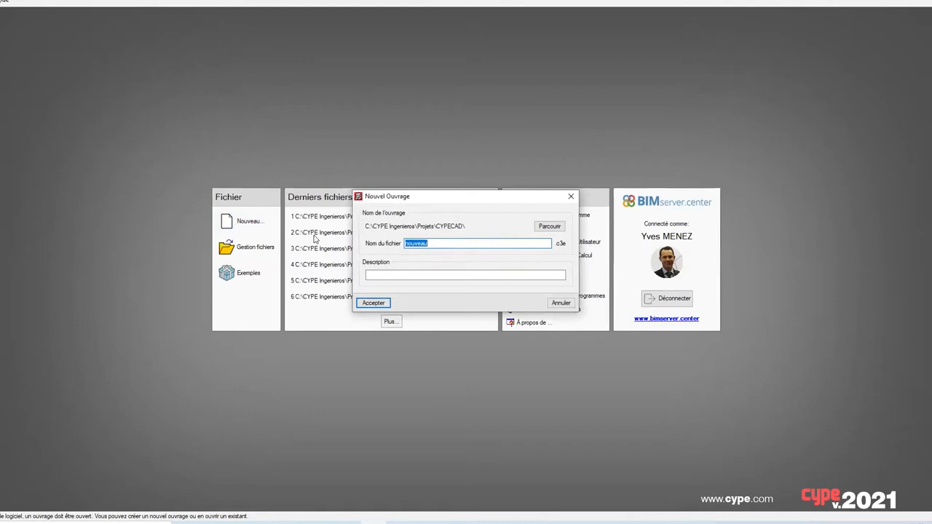
{"action": "type", "text": "FONDATIONS"}
{"action": "left_click", "coordinate": [374, 303]}
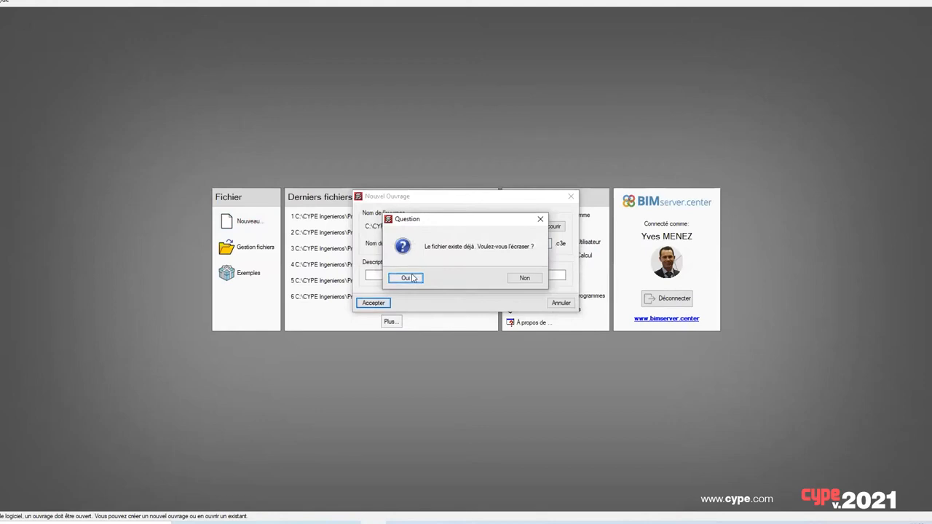
{"action": "left_click", "coordinate": [406, 277]}
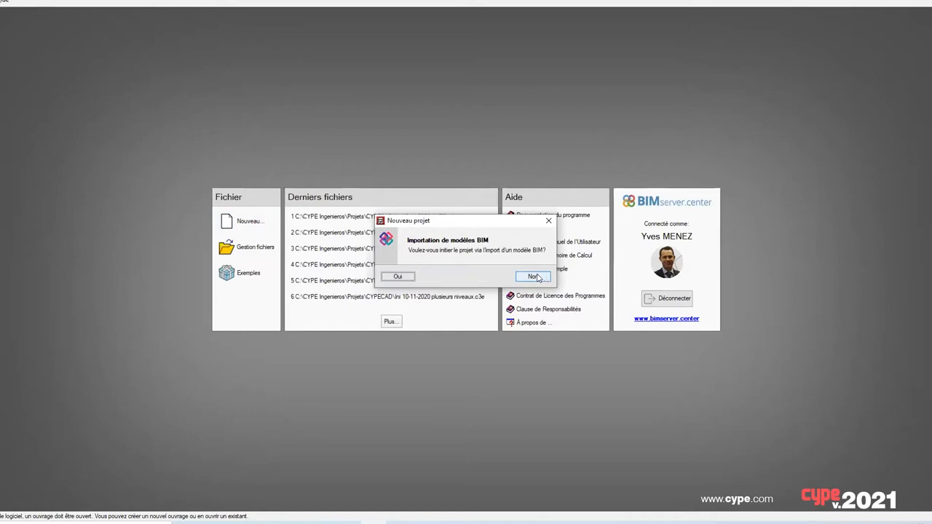
Set the project up as an empty job without BIM import, accepting the default general data and limit states.
{"action": "left_click", "coordinate": [534, 277]}
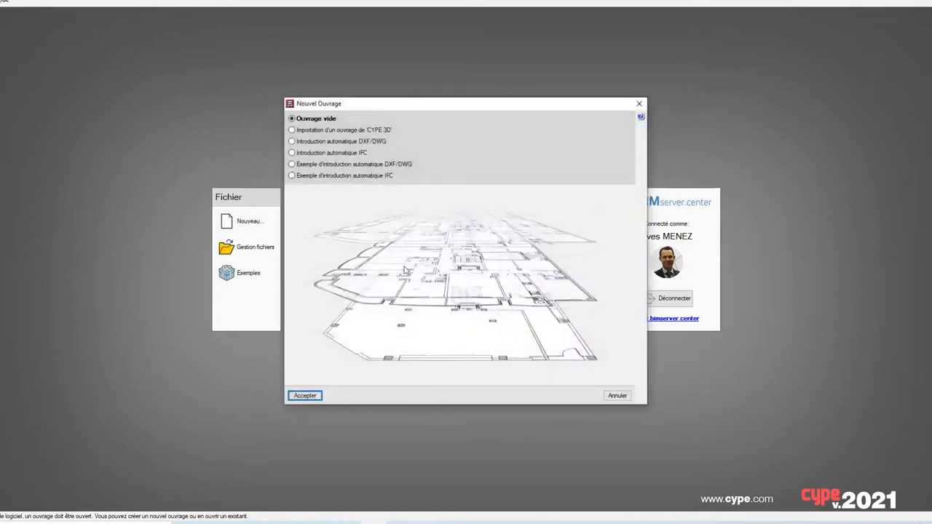
{"action": "left_click", "coordinate": [305, 395]}
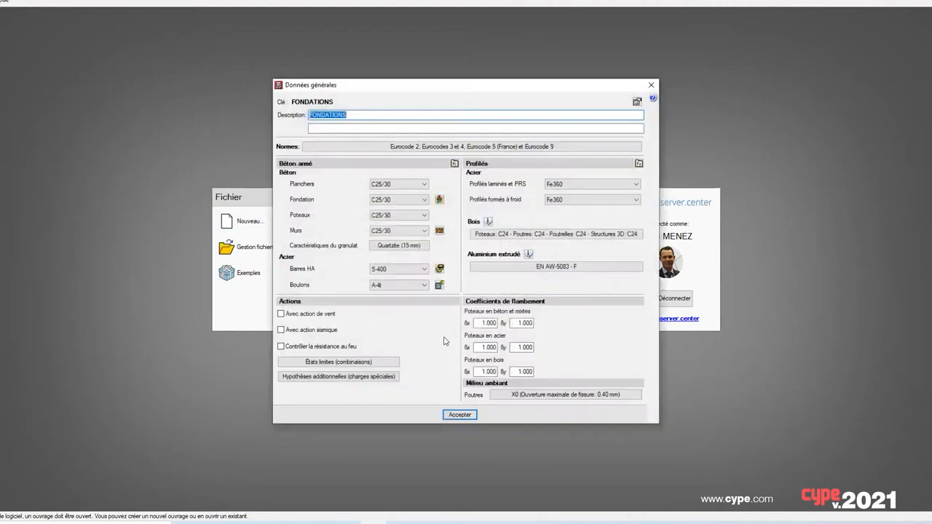
{"action": "left_click", "coordinate": [462, 414]}
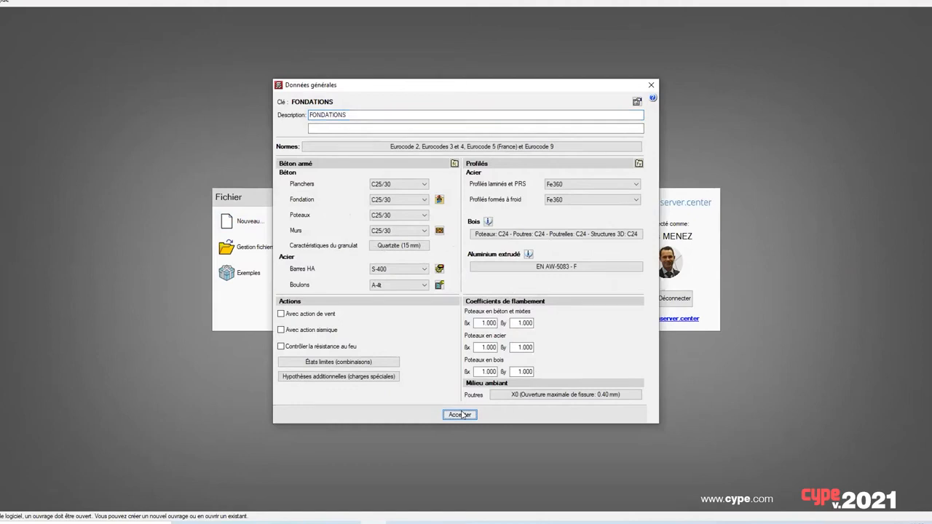
{"action": "left_click", "coordinate": [464, 285]}
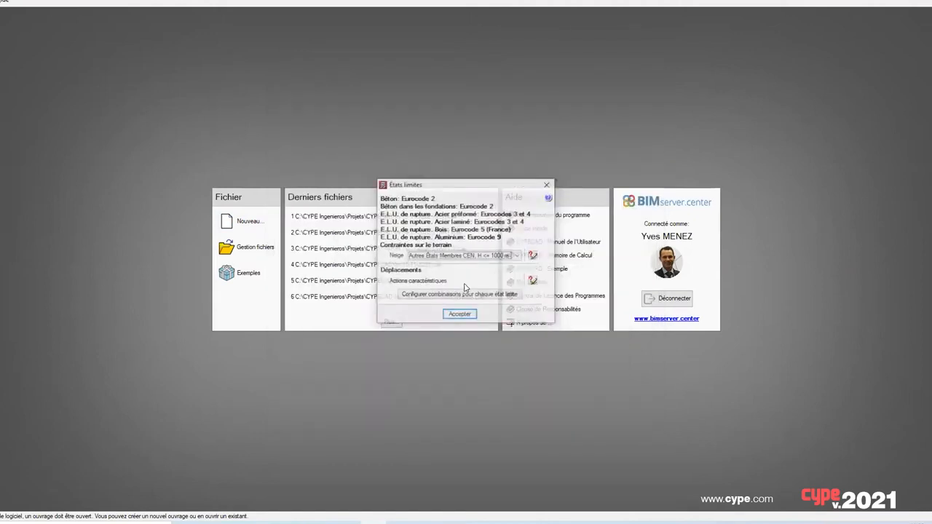
{"action": "left_click", "coordinate": [463, 314]}
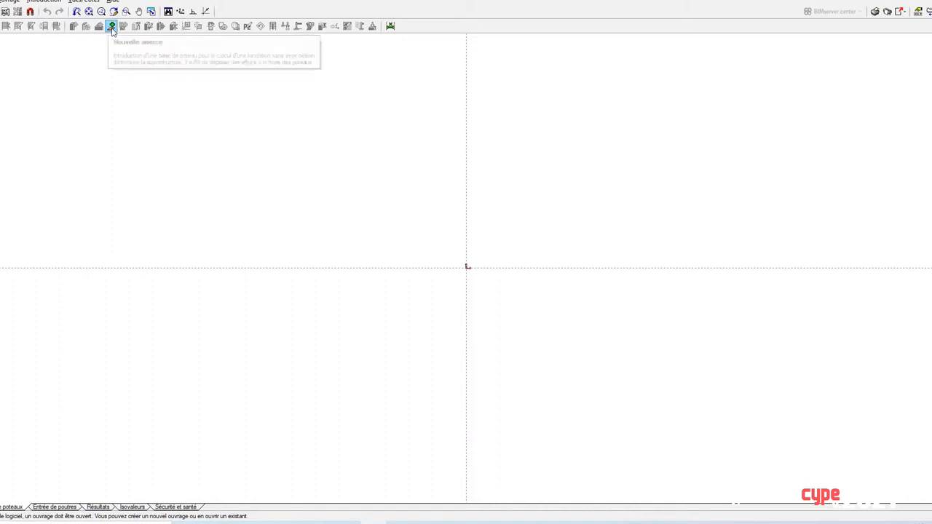
Place a rectangular 30 × 30 cm concrete column start at the origin, with external fixity and both rotation restraints on.
{"action": "left_click", "coordinate": [111, 26]}
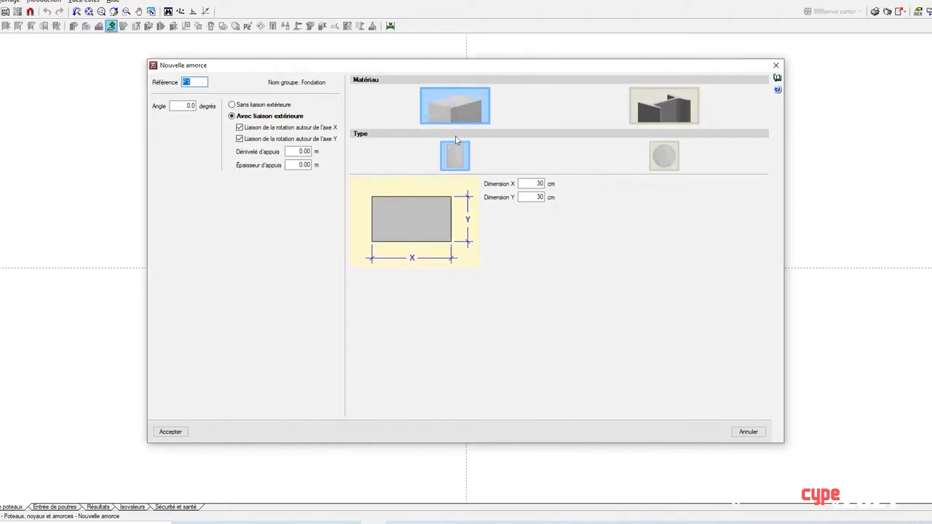
{"action": "left_click", "coordinate": [662, 115]}
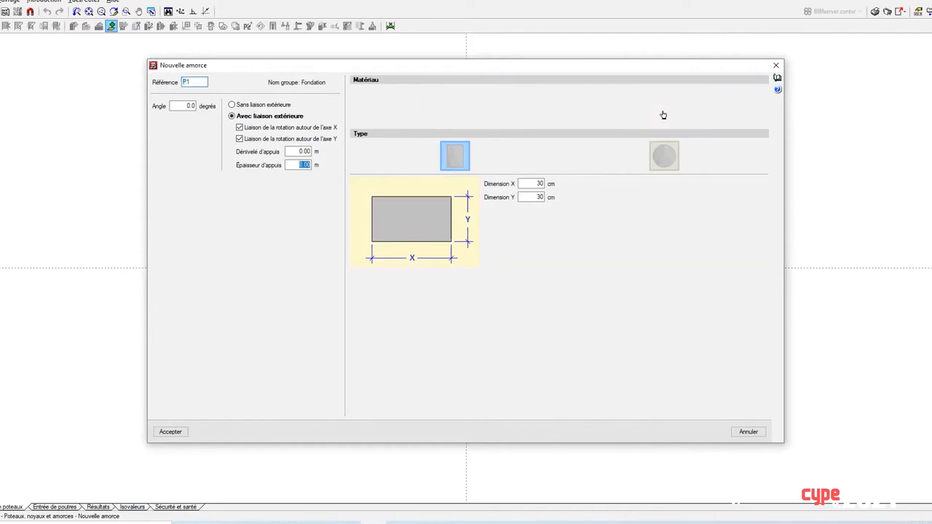
{"action": "left_click", "coordinate": [471, 109]}
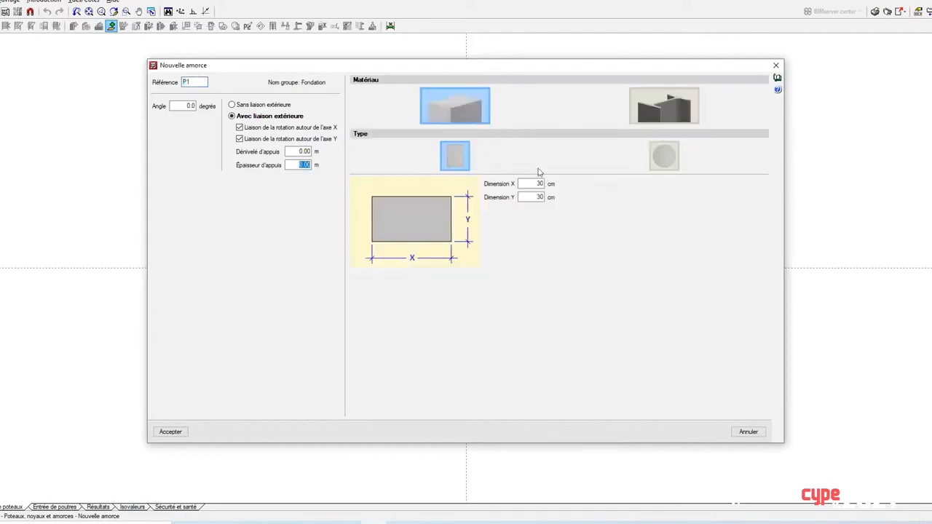
{"action": "left_click", "coordinate": [170, 432]}
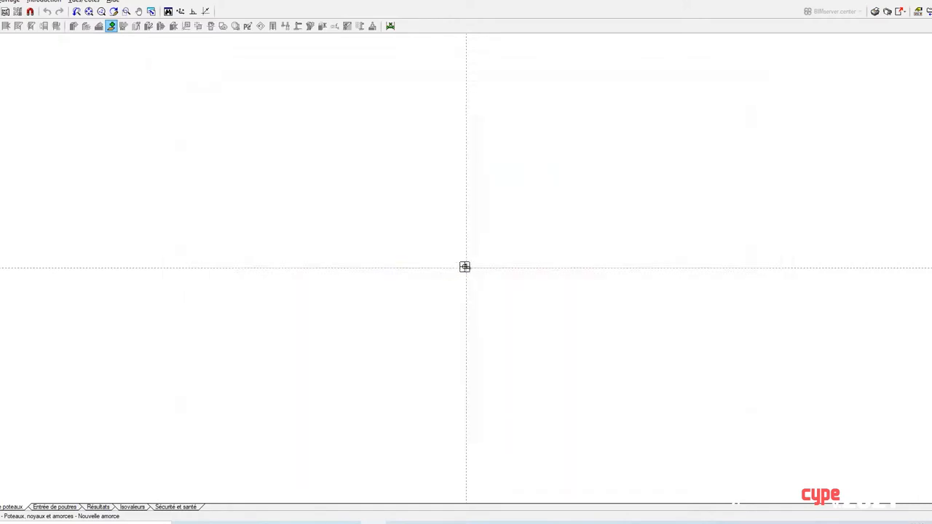
{"action": "left_click", "coordinate": [465, 268]}
{"action": "middle_click_drag", "start_coordinate": [563, 289], "coordinate": [388, 221]}
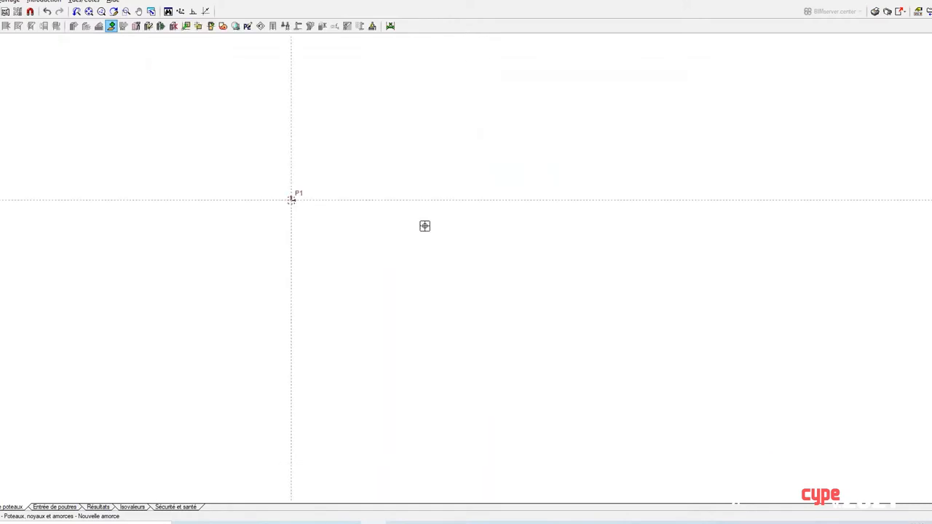
{"action": "scroll", "coordinate": [424, 225], "scroll_direction": "up", "scroll_amount": 3}
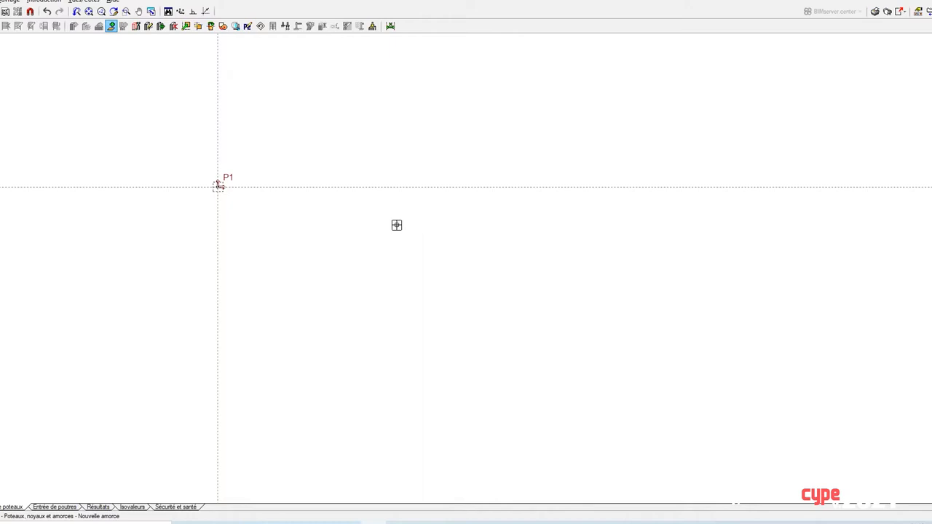
{"action": "left_click", "coordinate": [428, 187]}
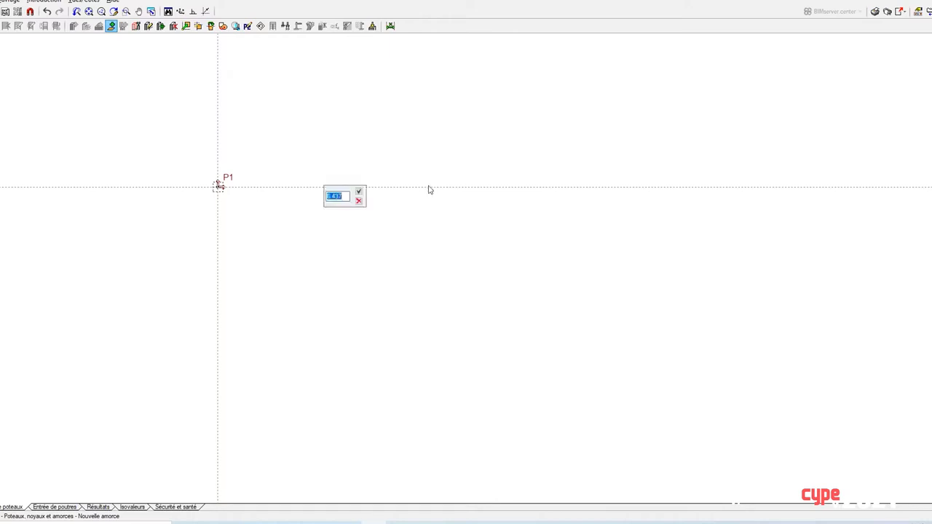
{"action": "left_click", "coordinate": [358, 192]}
{"action": "scroll", "coordinate": [205, 188], "scroll_direction": "up", "scroll_amount": 4}
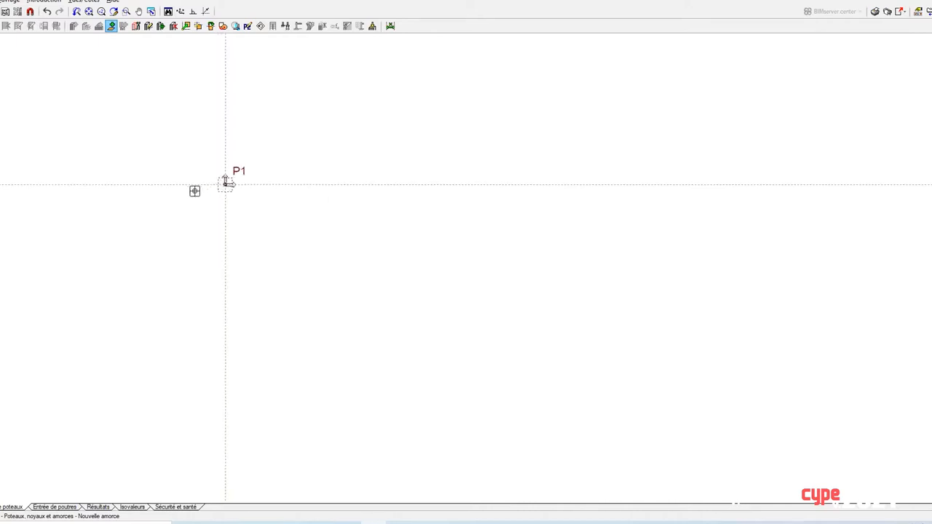
{"action": "scroll", "coordinate": [204, 187], "scroll_direction": "up", "scroll_amount": 1}
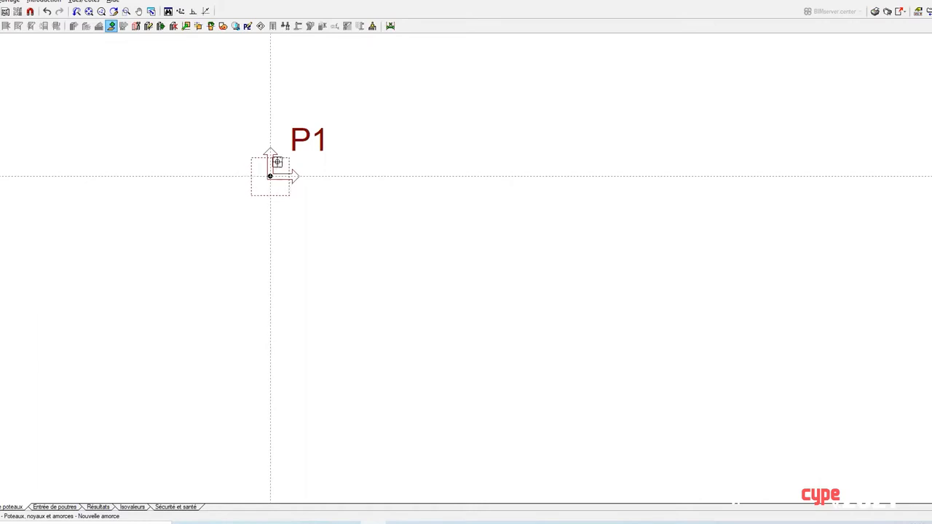
{"action": "scroll", "coordinate": [277, 162], "scroll_direction": "down", "scroll_amount": 4}
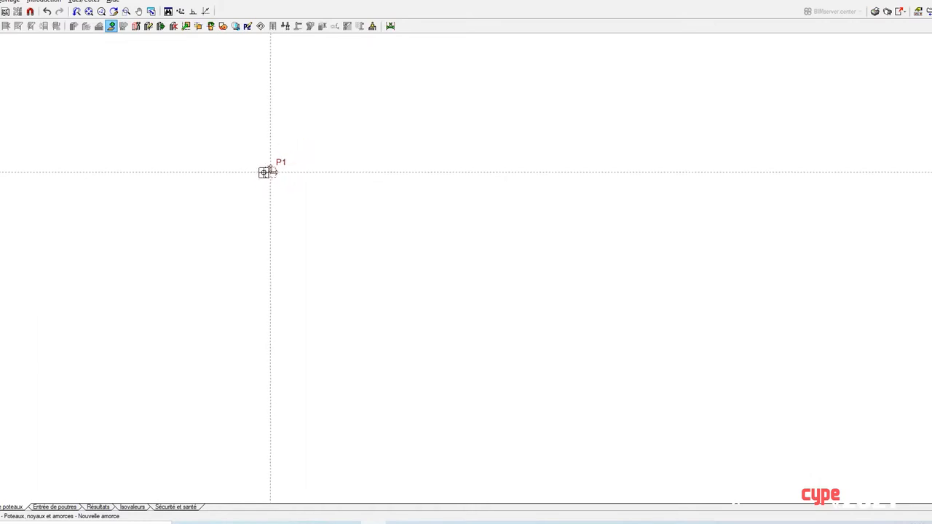
Place a second column start 5 m horizontally to the right of P1, with the X and Y rotation restraints turned off.
{"action": "left_click", "coordinate": [330, 182]}
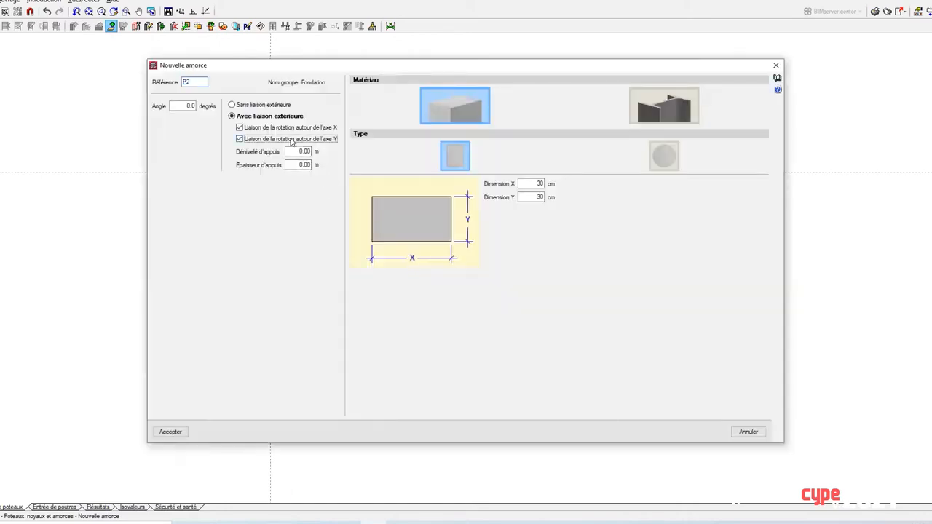
{"action": "left_click", "coordinate": [288, 139]}
{"action": "left_click", "coordinate": [274, 128]}
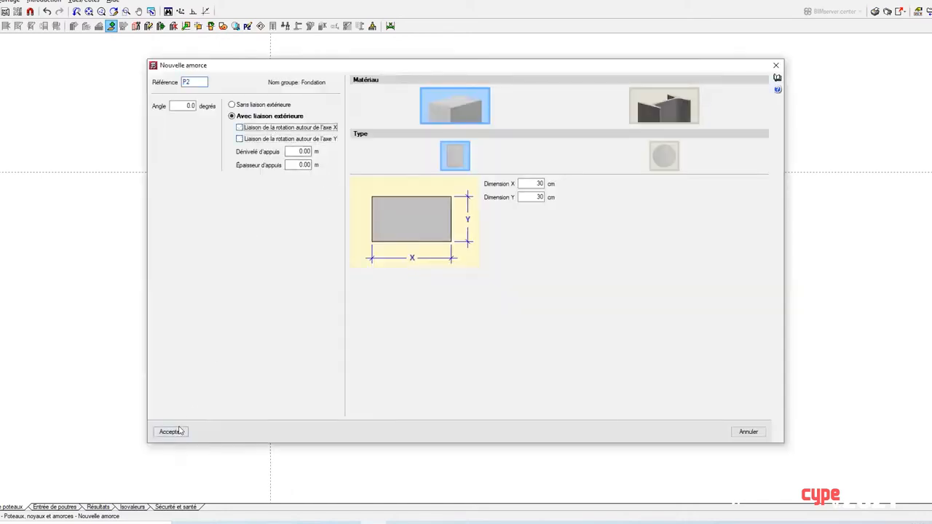
{"action": "left_click", "coordinate": [175, 431]}
{"action": "mouse_move", "coordinate": [447, 174]}
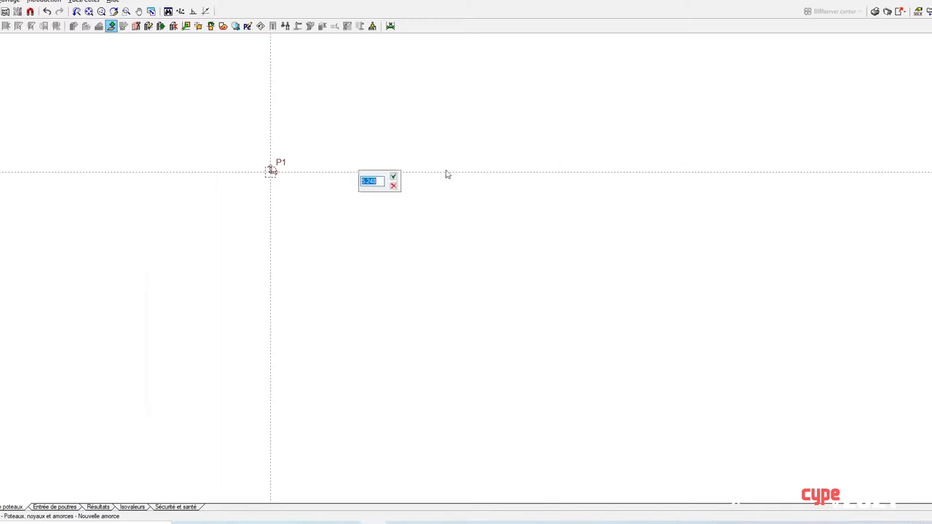
{"action": "type", "text": "5"}
{"action": "left_click", "coordinate": [393, 177]}
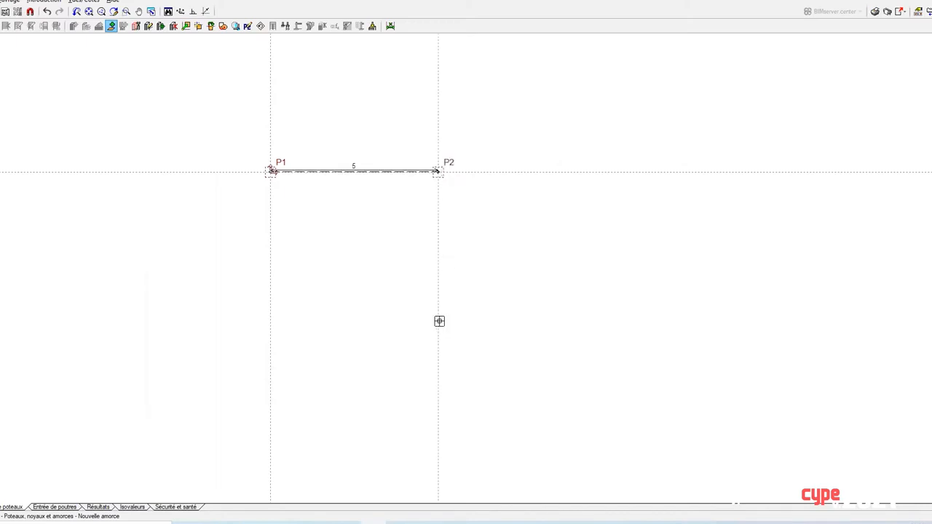
Place a column start 5 m below P2 and another below P1 to complete the square layout.
{"action": "mouse_move", "coordinate": [436, 321]}
{"action": "type", "text": "5"}
{"action": "key", "text": "Return"}
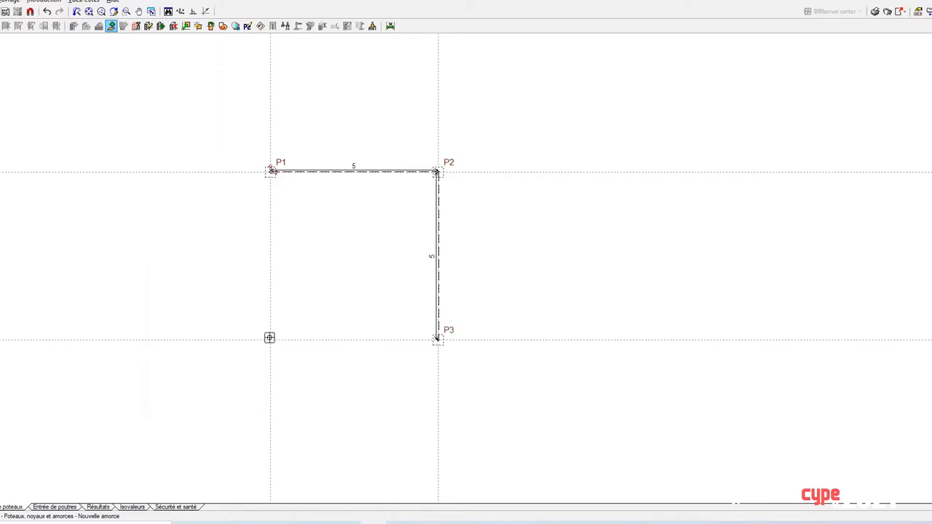
{"action": "left_click", "coordinate": [269, 337]}
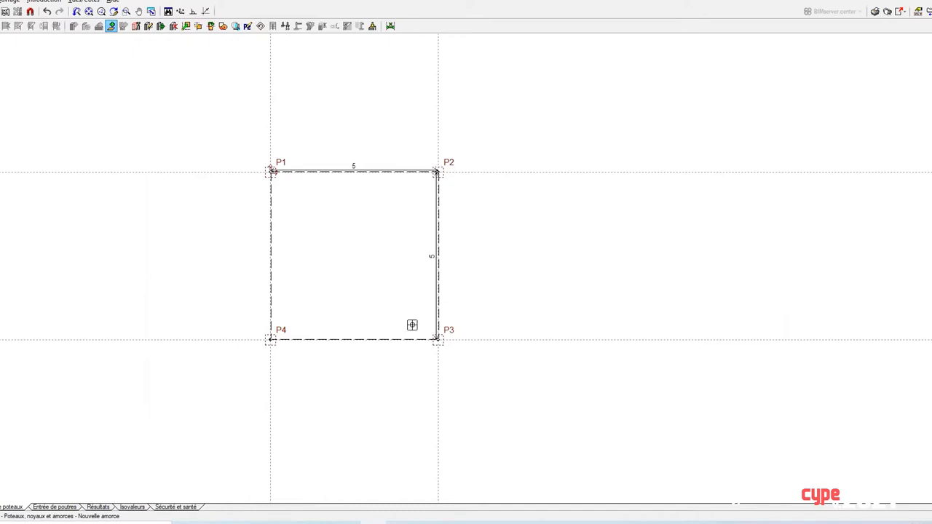
{"action": "left_click", "coordinate": [68, 507]}
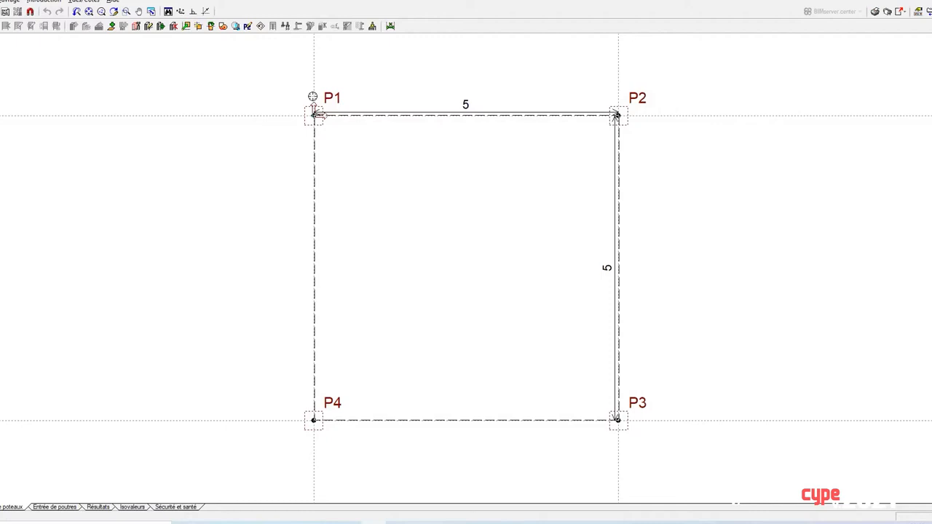
Set the axial head loads N on column start P1 to 15 kN self-weight, 85 kN permanent and 65 kN live load.
{"action": "left_click", "coordinate": [372, 26]}
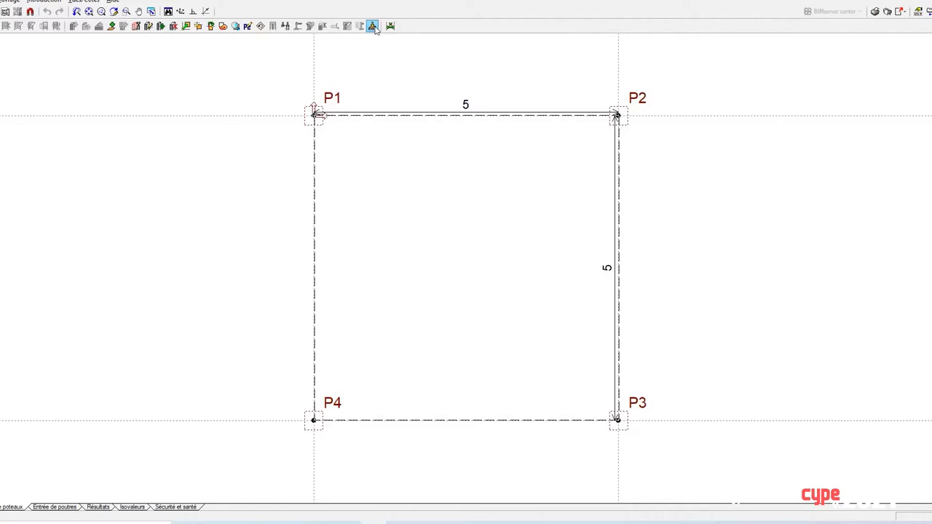
{"action": "left_click", "coordinate": [315, 115]}
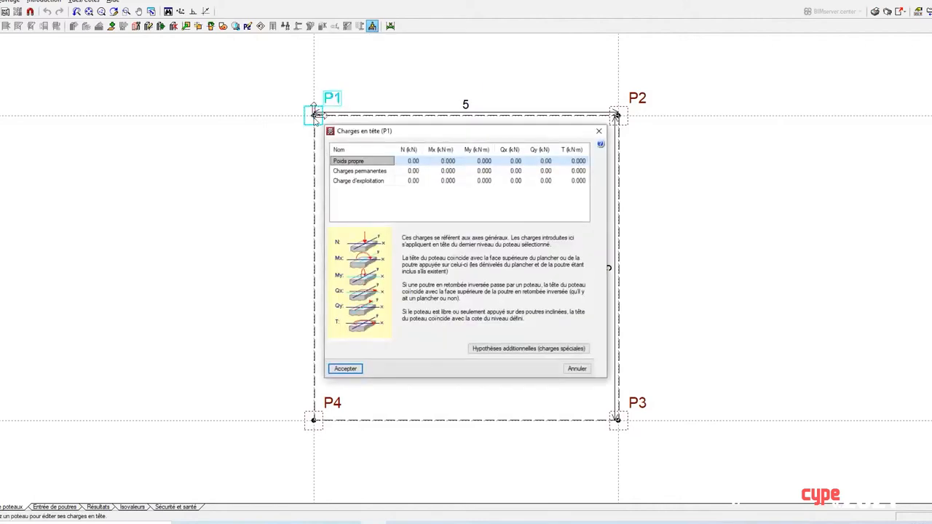
{"action": "left_click", "coordinate": [413, 171]}
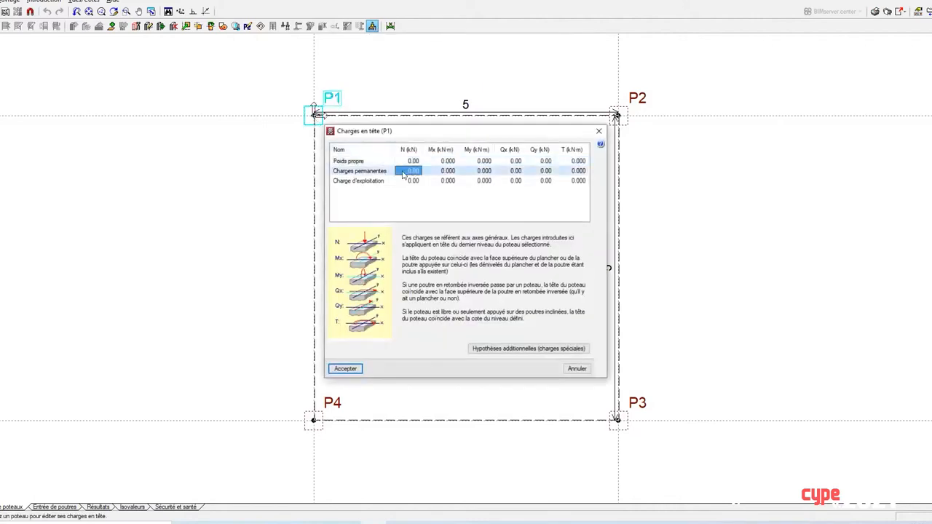
{"action": "left_click", "coordinate": [410, 161]}
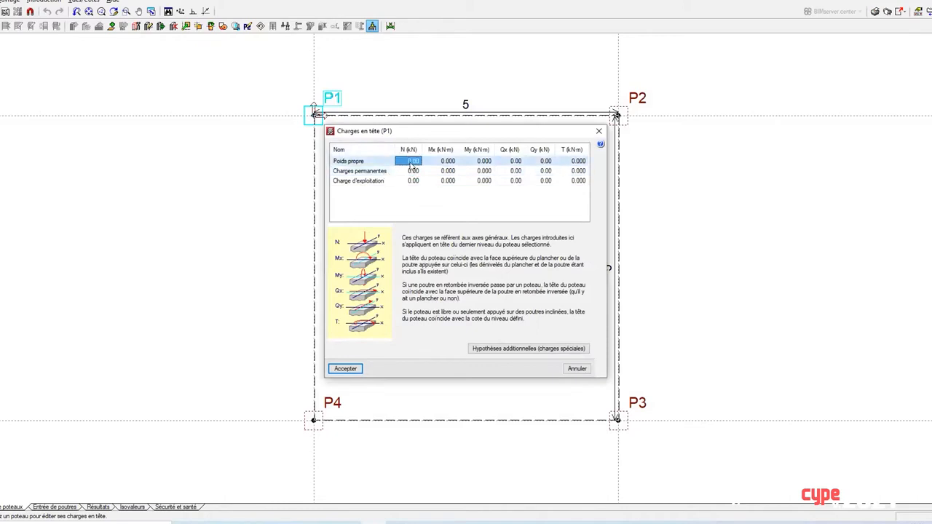
{"action": "type", "text": "15"}
{"action": "key", "text": "Tab"}
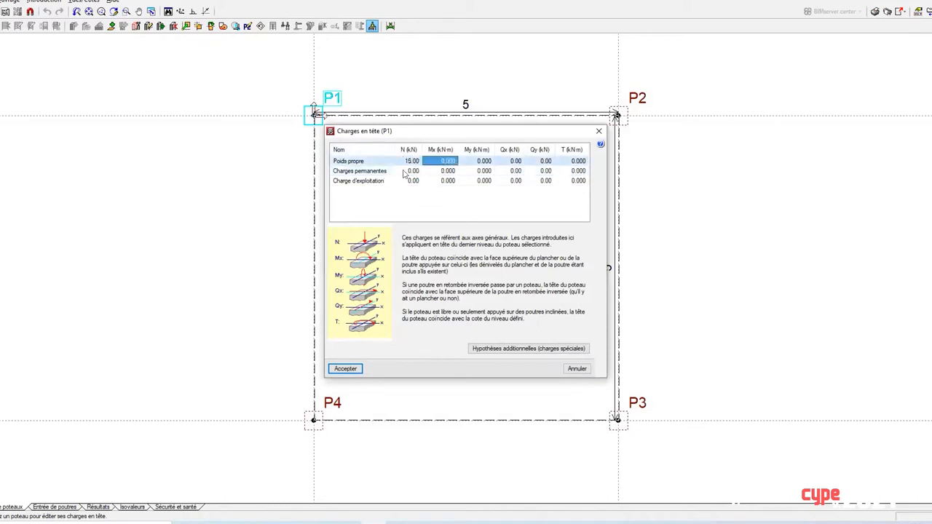
{"action": "left_click", "coordinate": [409, 172]}
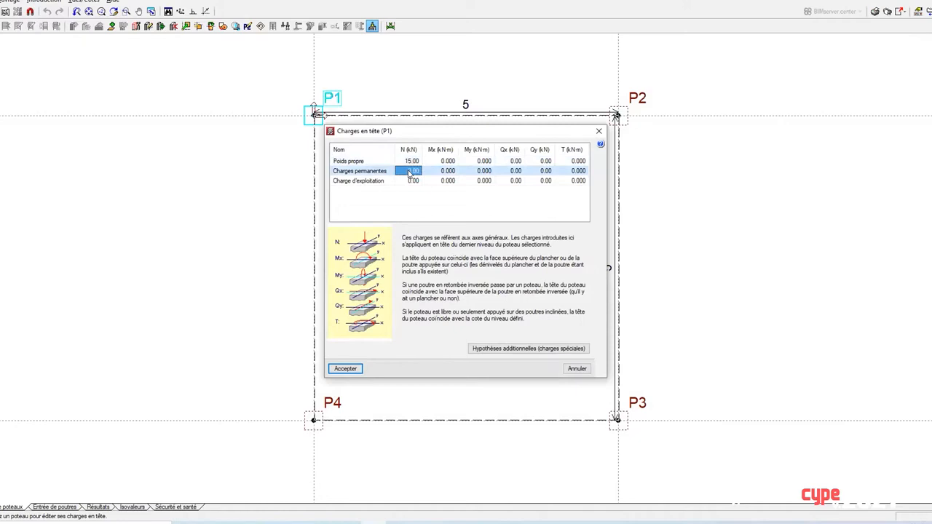
{"action": "type", "text": "85"}
{"action": "left_click", "coordinate": [412, 182]}
{"action": "type", "text": "60"}
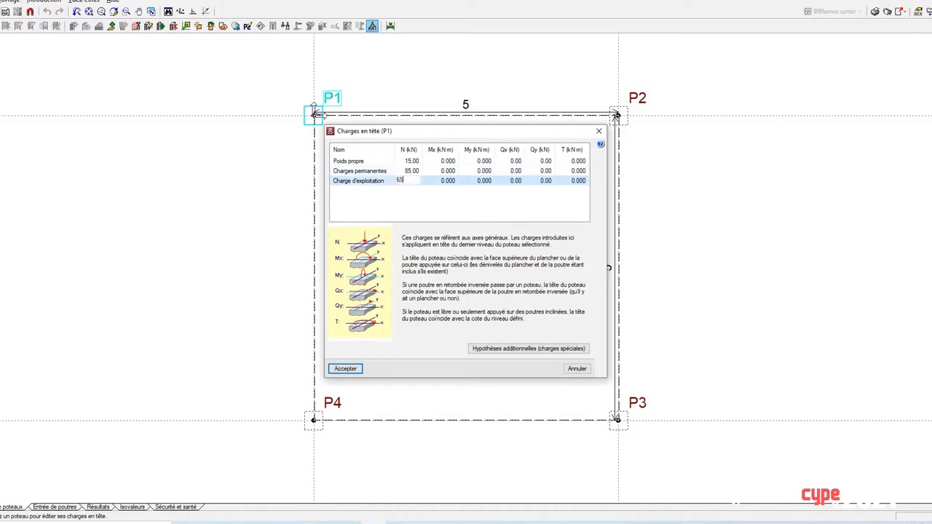
{"action": "key", "text": "Tab"}
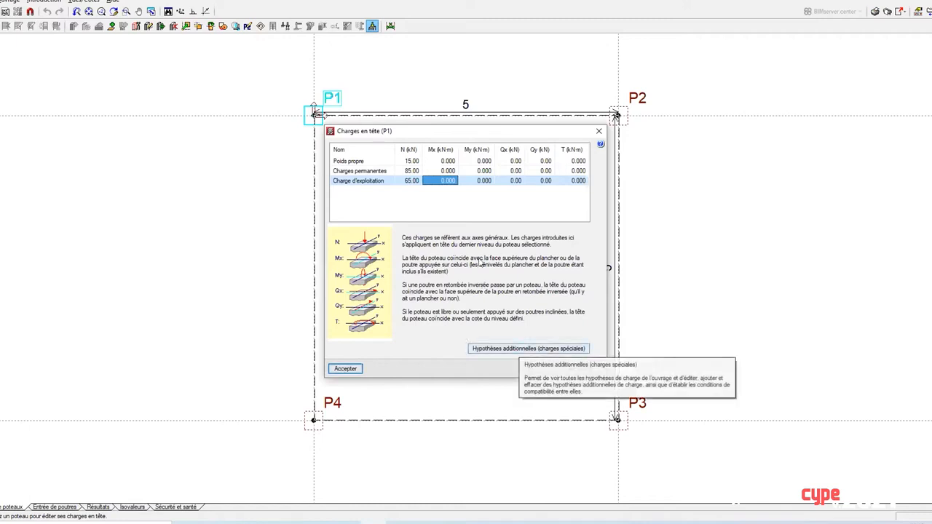
{"action": "left_click", "coordinate": [412, 160]}
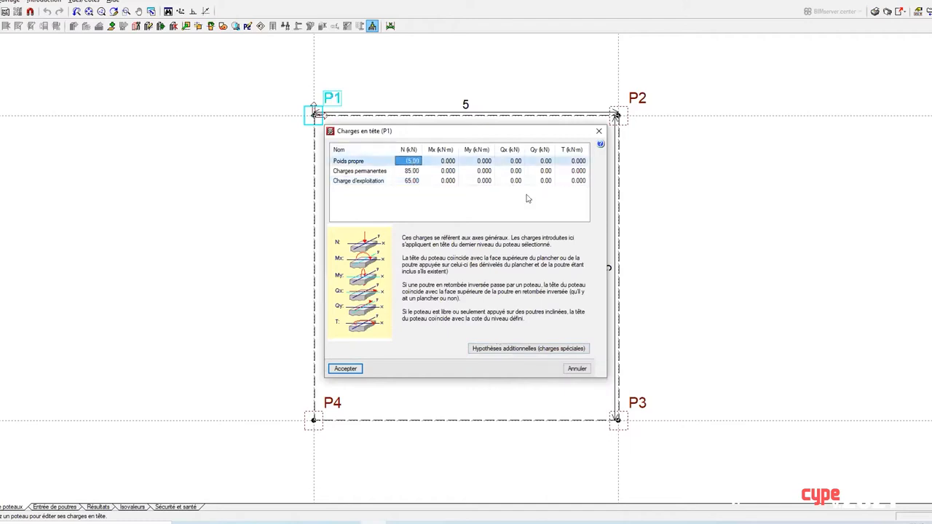
Add one additional snow load case from P1's head loads, keeping its default reference and leaving the description empty.
{"action": "left_click", "coordinate": [529, 347]}
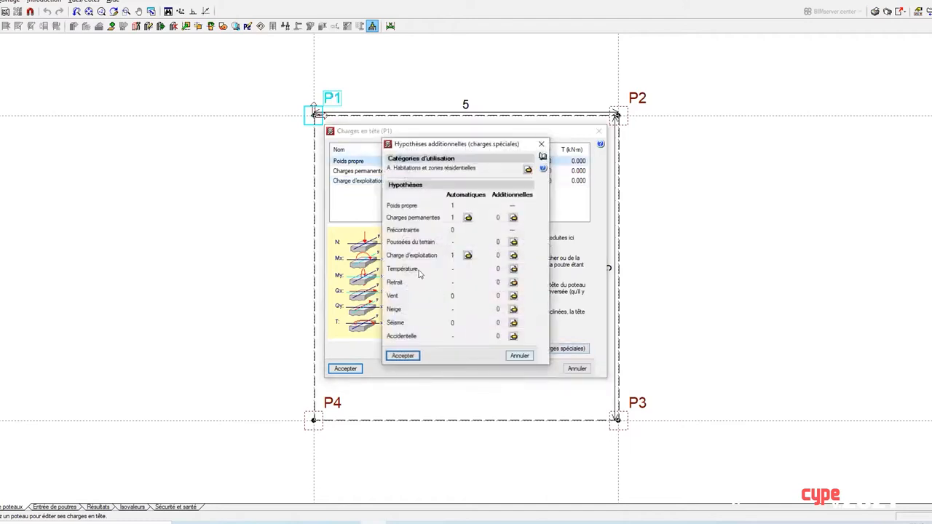
{"action": "left_click", "coordinate": [514, 309]}
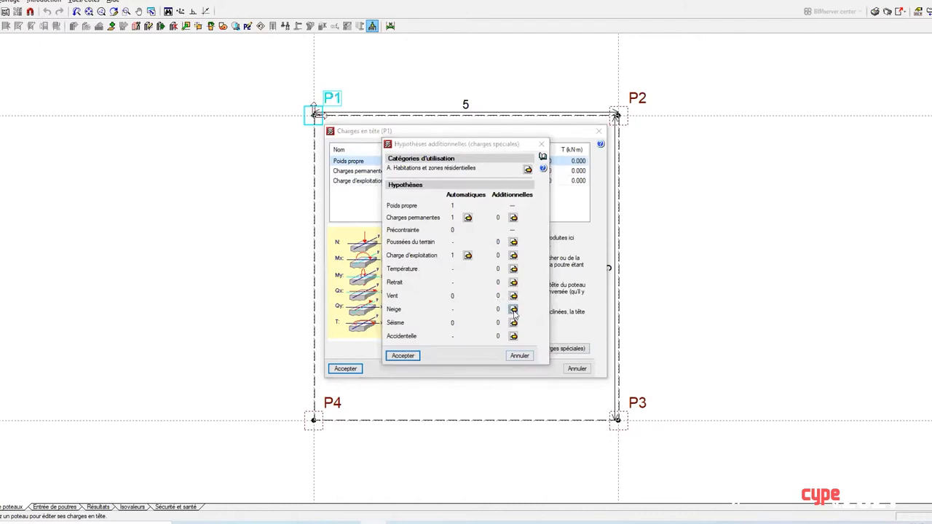
{"action": "left_click", "coordinate": [95, 51]}
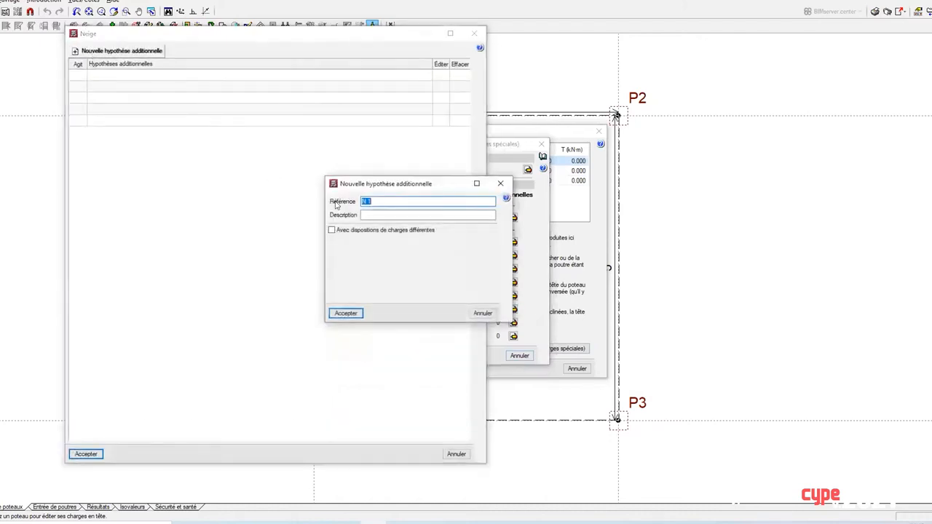
{"action": "left_click", "coordinate": [358, 314]}
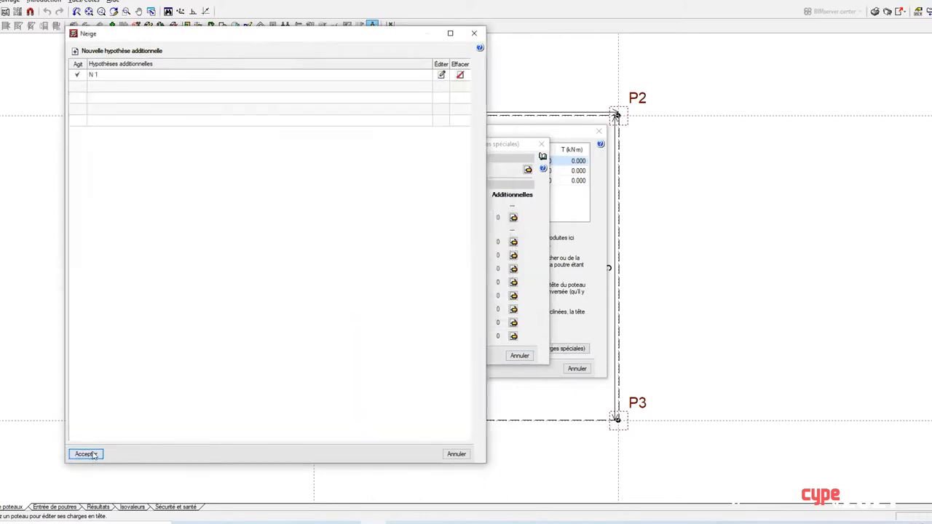
{"action": "left_click", "coordinate": [95, 455]}
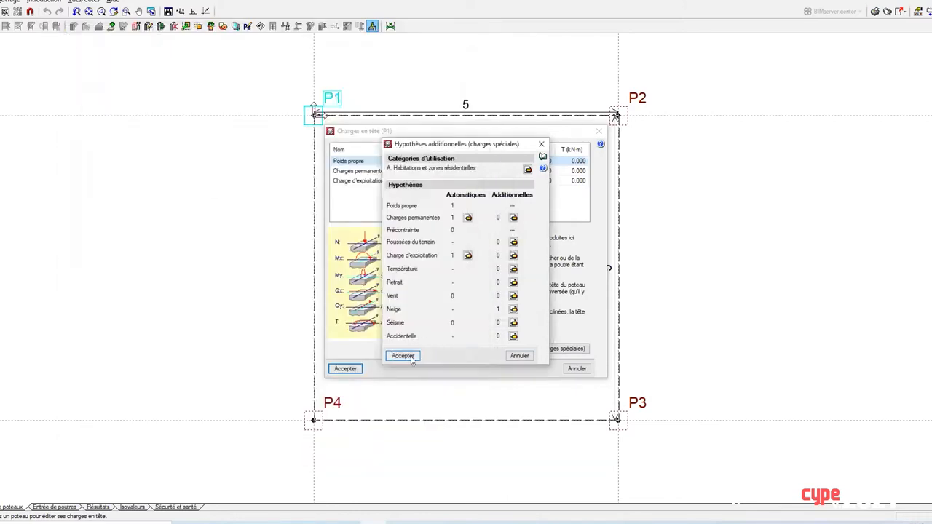
{"action": "left_click", "coordinate": [406, 355]}
{"action": "left_click", "coordinate": [402, 191]}
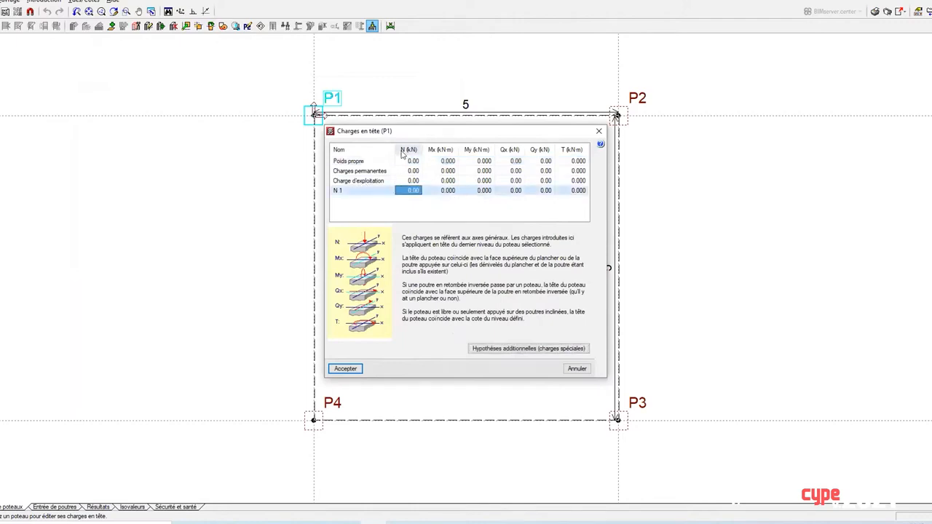
{"action": "left_click", "coordinate": [380, 163]}
{"action": "left_click", "coordinate": [377, 172]}
{"action": "left_click", "coordinate": [377, 182]}
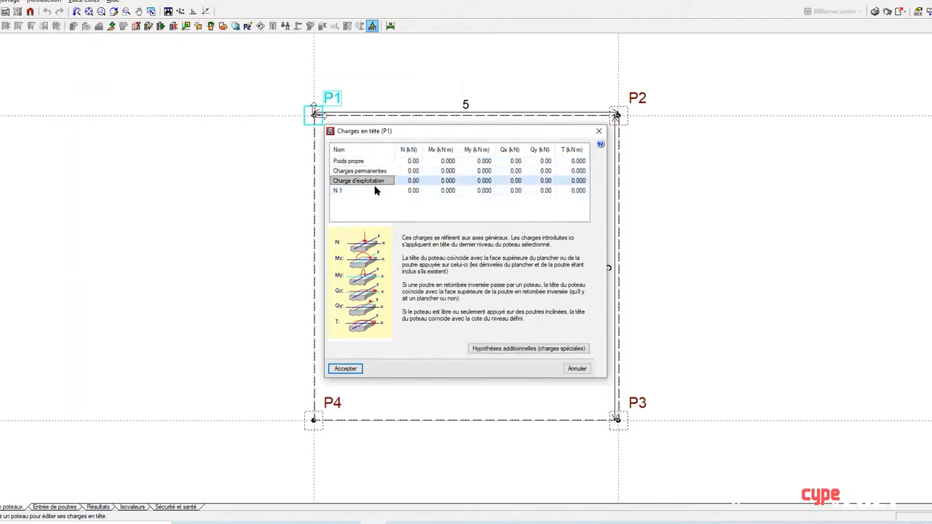
{"action": "left_click", "coordinate": [378, 191]}
{"action": "left_click", "coordinate": [411, 161]}
{"action": "left_click_drag", "start_coordinate": [411, 163], "coordinate": [558, 197]}
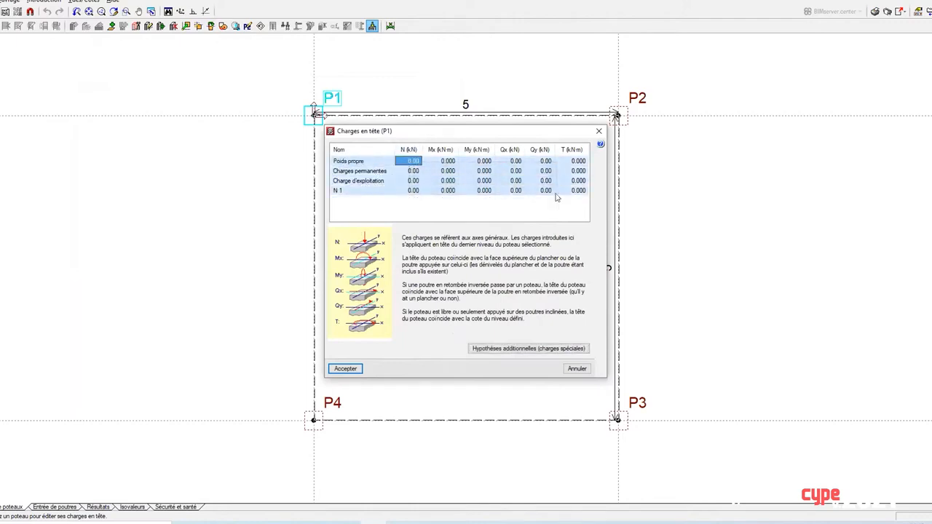
{"action": "left_click", "coordinate": [412, 191]}
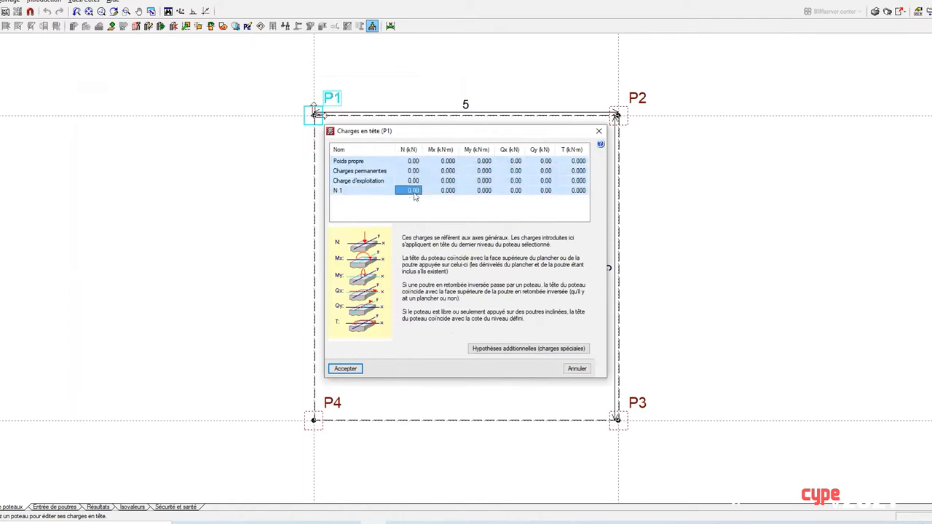
{"action": "left_click", "coordinate": [406, 162]}
{"action": "type", "text": "15"}
{"action": "key", "text": "Return"}
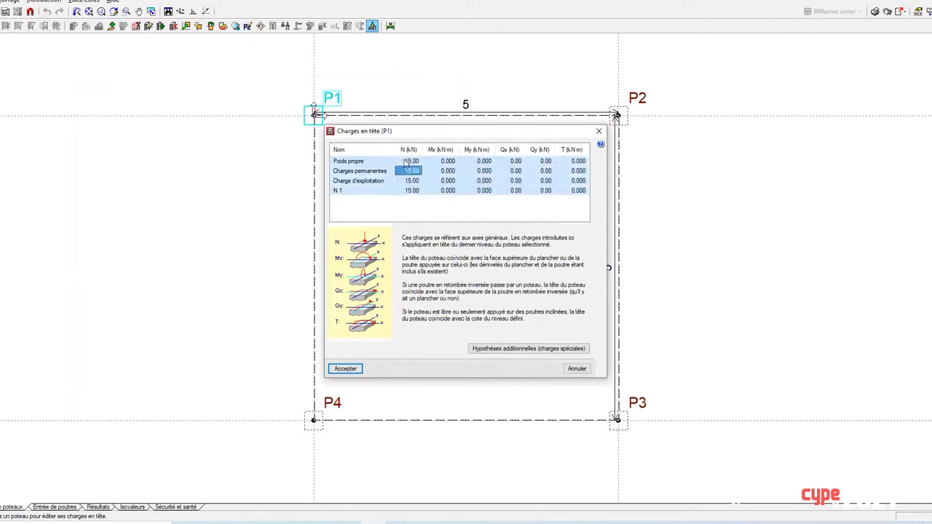
{"action": "type", "text": "65"}
{"action": "key", "text": "Return"}
{"action": "left_click", "coordinate": [461, 180]}
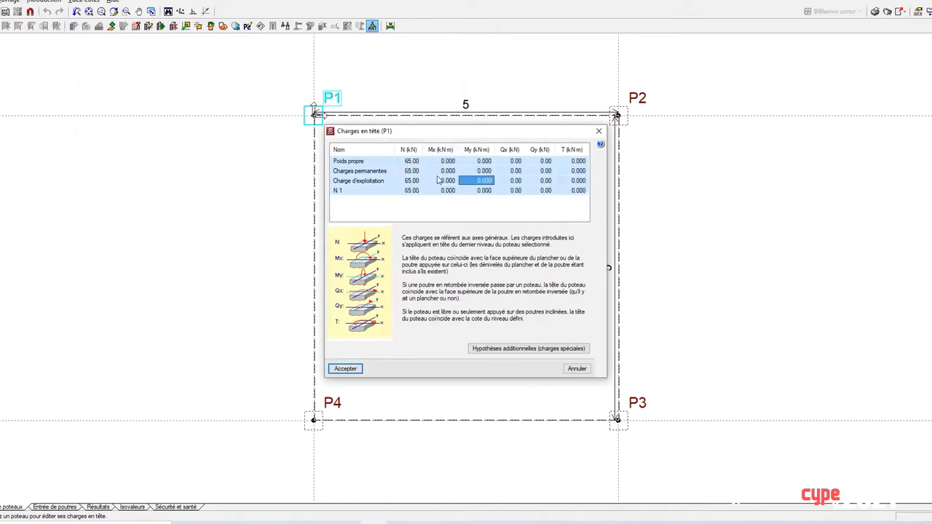
{"action": "left_click", "coordinate": [439, 180]}
{"action": "left_click", "coordinate": [439, 180]}
{"action": "left_click", "coordinate": [439, 171]}
{"action": "left_click", "coordinate": [439, 170]}
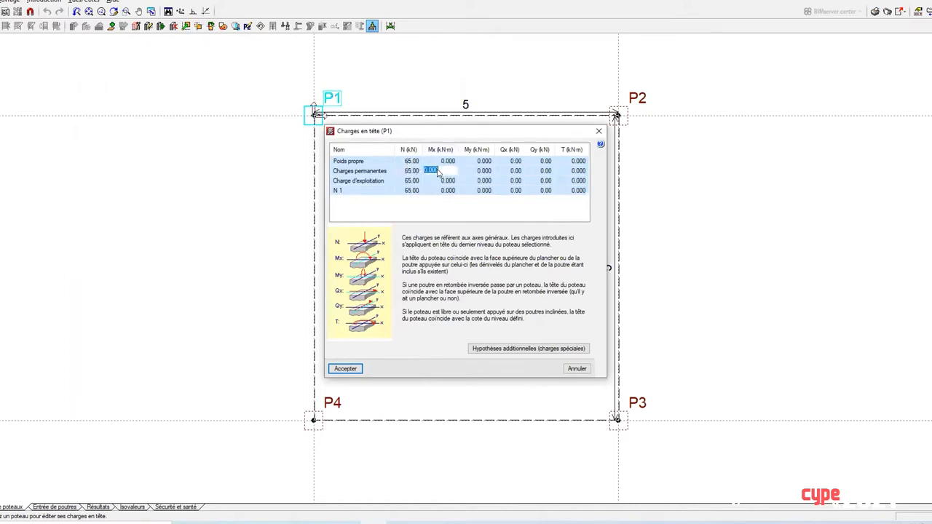
{"action": "left_click", "coordinate": [371, 171]}
{"action": "key", "text": "Return"}
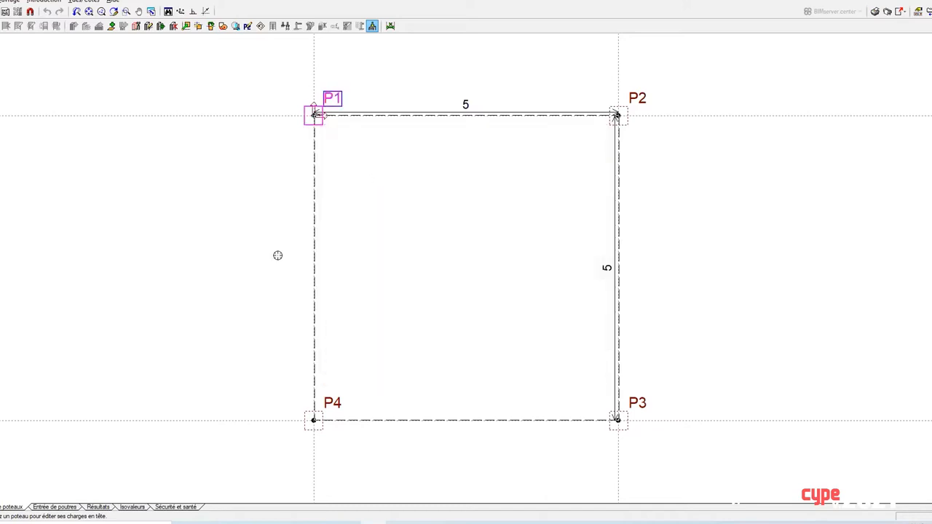
Review the head loads on P1 for all load cases, including the added snow case, and accept them.
{"action": "left_click", "coordinate": [313, 115]}
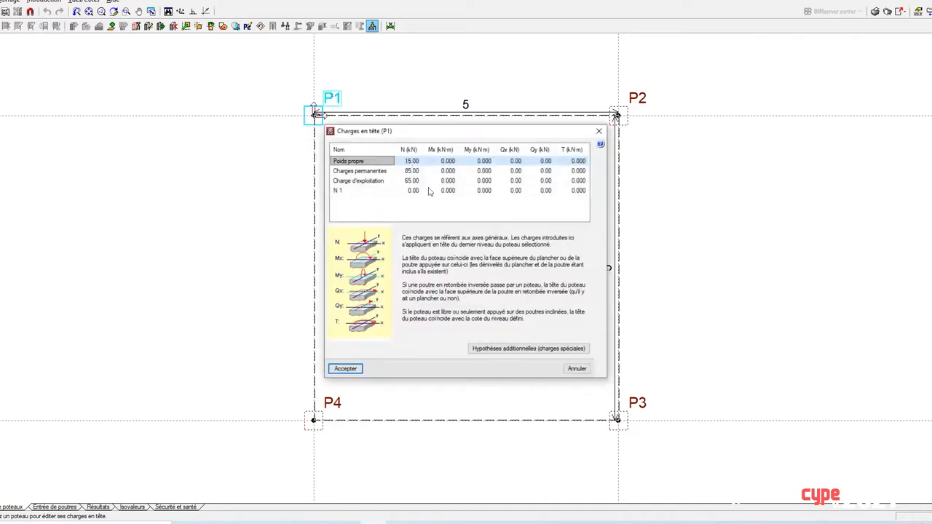
{"action": "left_click", "coordinate": [445, 190]}
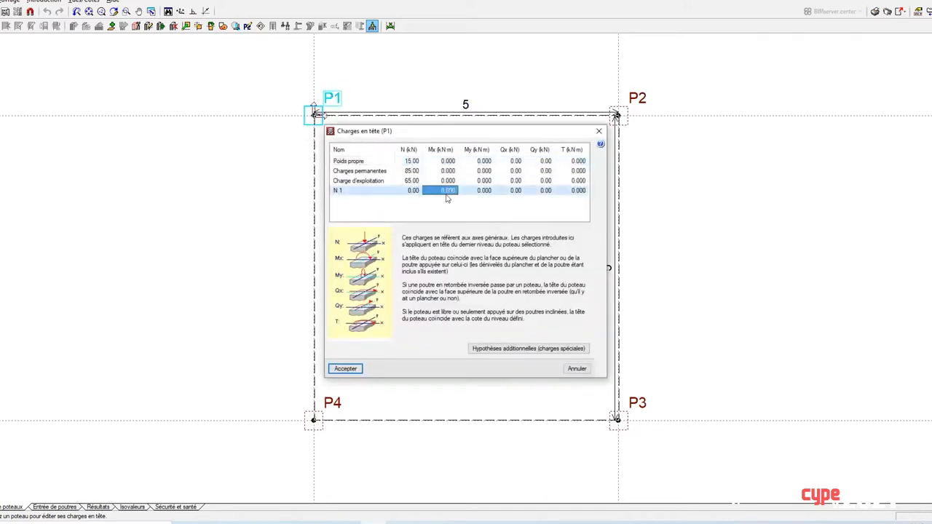
{"action": "left_click", "coordinate": [345, 369]}
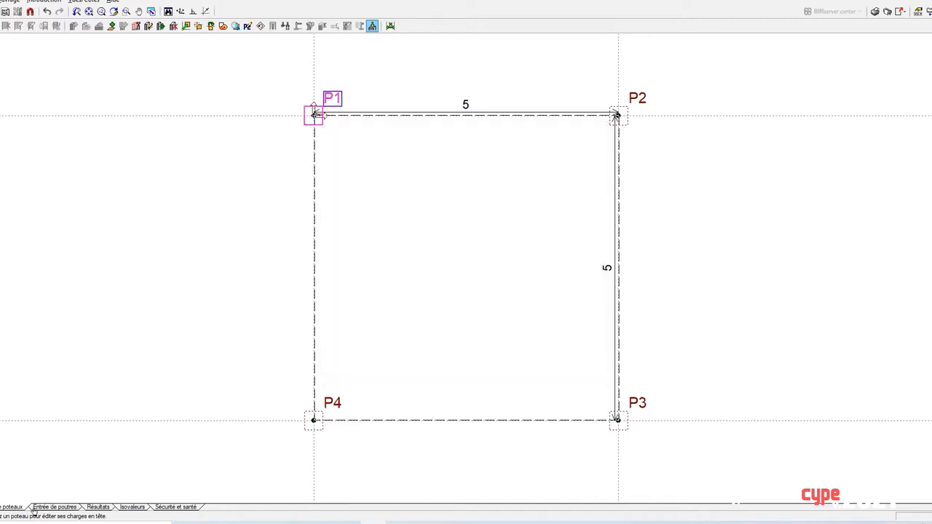
In the foundation group's beam entry, define the current beam as a rectangular floor drop beam, 30 cm wide and 60 cm high.
{"action": "left_click", "coordinate": [35, 508]}
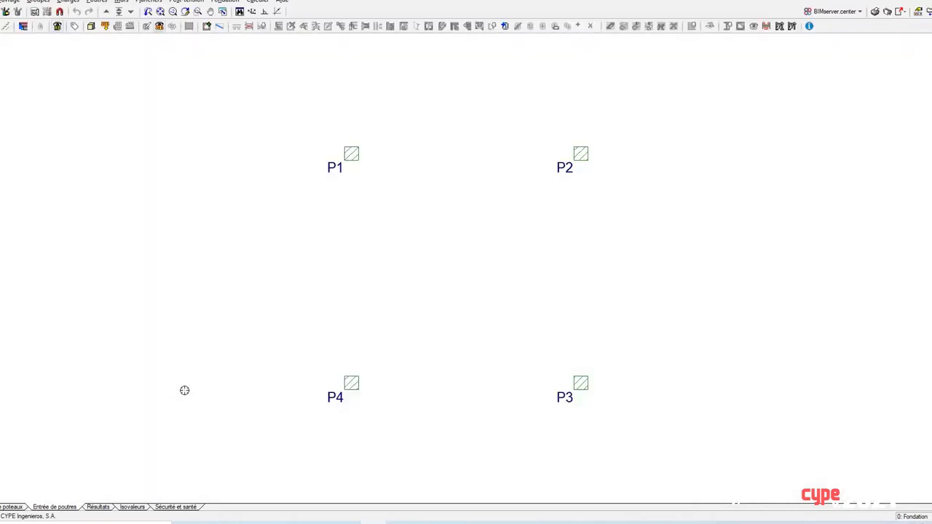
{"action": "middle_click_drag", "start_coordinate": [501, 384], "coordinate": [320, 364]}
{"action": "scroll", "coordinate": [321, 364], "scroll_direction": "up", "scroll_amount": 1}
{"action": "left_click", "coordinate": [98, 2]}
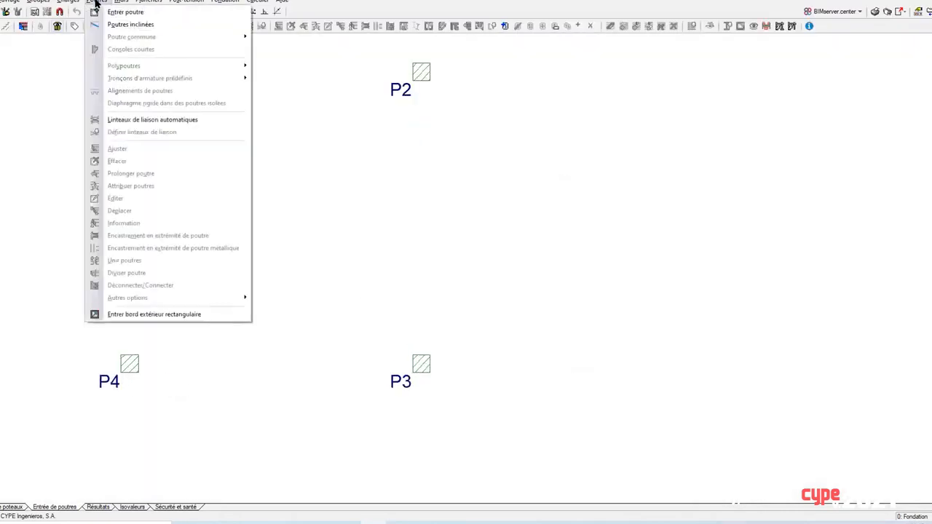
{"action": "left_click", "coordinate": [108, 11]}
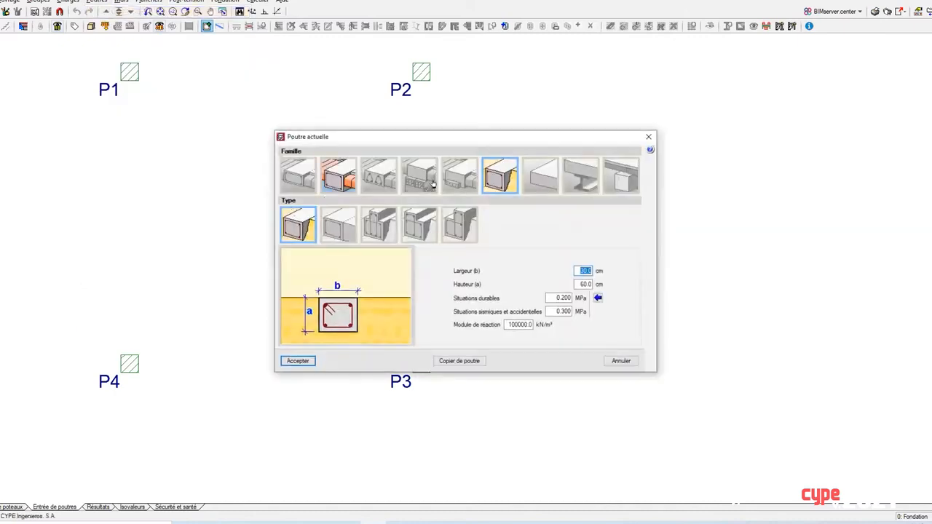
{"action": "left_click", "coordinate": [339, 183]}
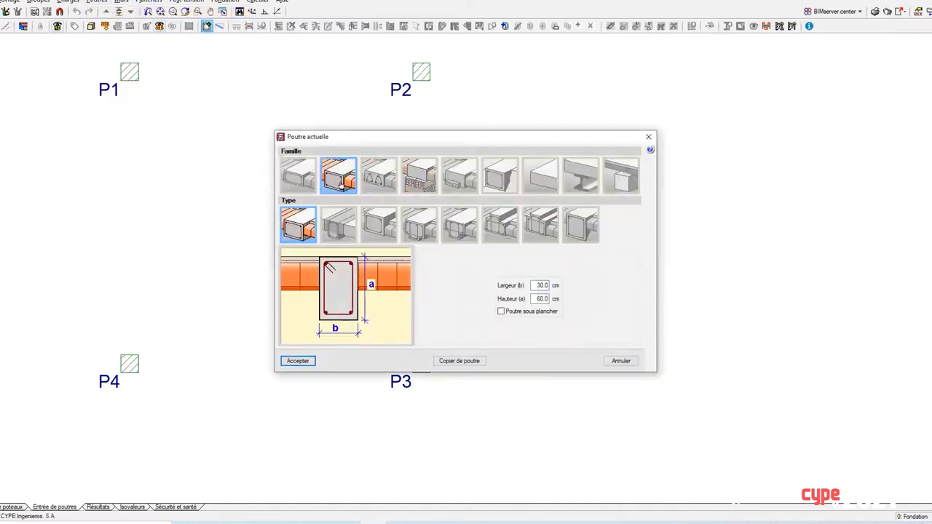
{"action": "double_click", "coordinate": [533, 298]}
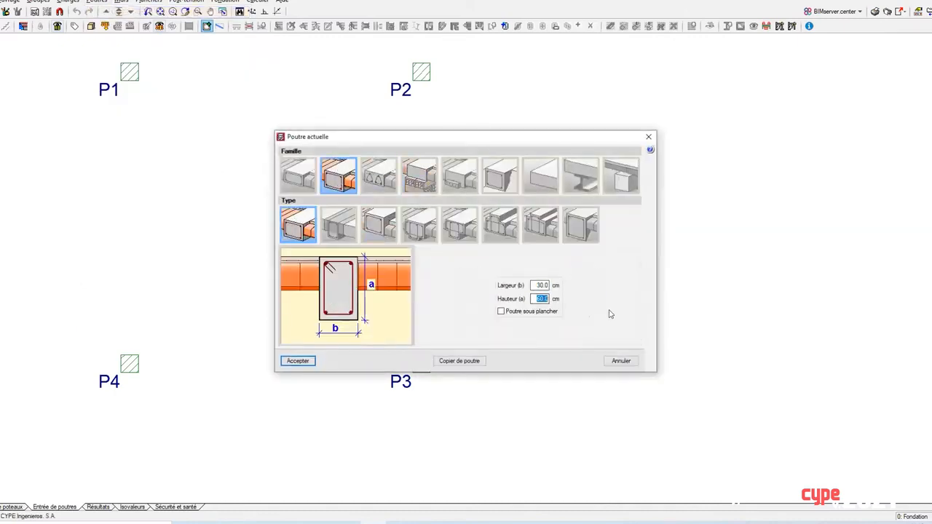
{"action": "type", "text": "30"}
{"action": "left_click", "coordinate": [298, 361]}
Place the 30x60 beam from P4 to P3 and from P3 to P2.
{"action": "left_click", "coordinate": [129, 363]}
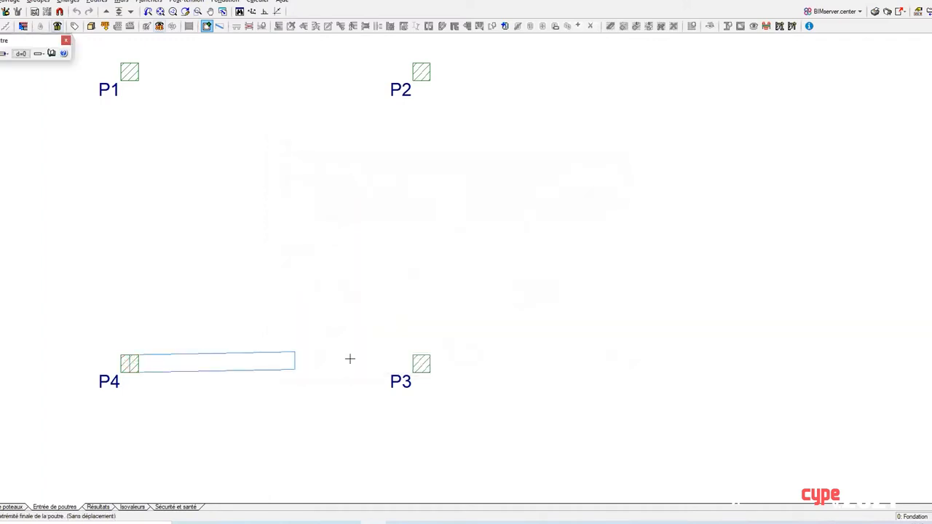
{"action": "left_click", "coordinate": [420, 363]}
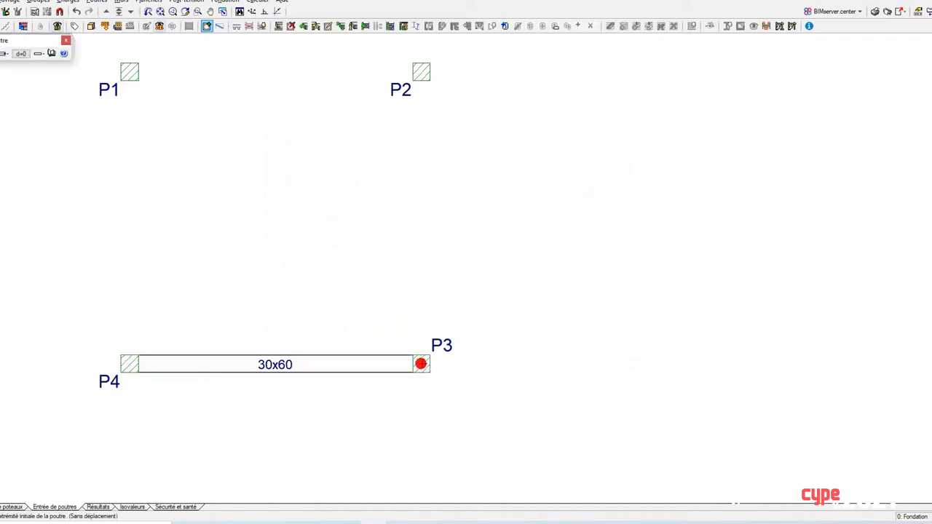
{"action": "left_click", "coordinate": [421, 72]}
Apply a 35 kN/m linear load under the permanent loads case to the beam between P2 and P3.
{"action": "scroll", "coordinate": [547, 213], "scroll_direction": "down", "scroll_amount": 6}
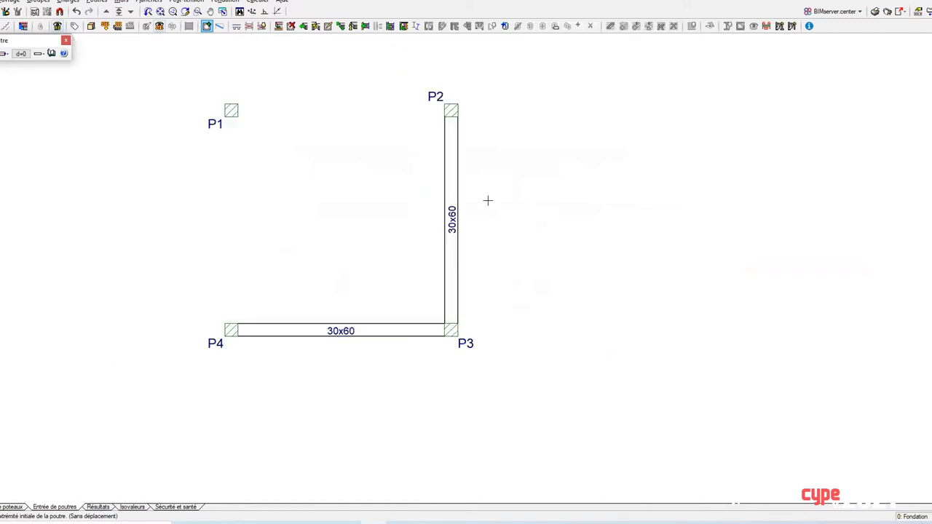
{"action": "scroll", "coordinate": [490, 202], "scroll_direction": "up", "scroll_amount": 3}
{"action": "middle_click_drag", "start_coordinate": [526, 231], "coordinate": [510, 286]}
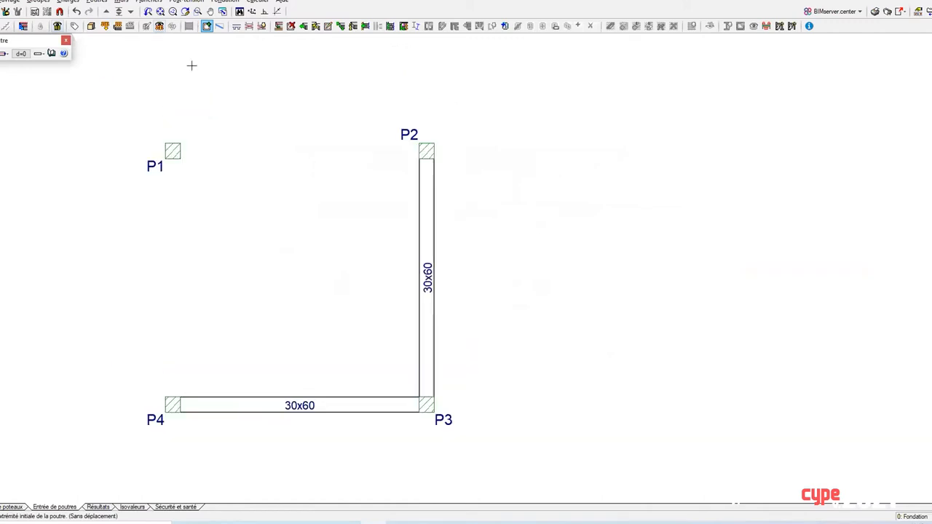
{"action": "left_click", "coordinate": [69, 1]}
{"action": "left_click", "coordinate": [81, 22]}
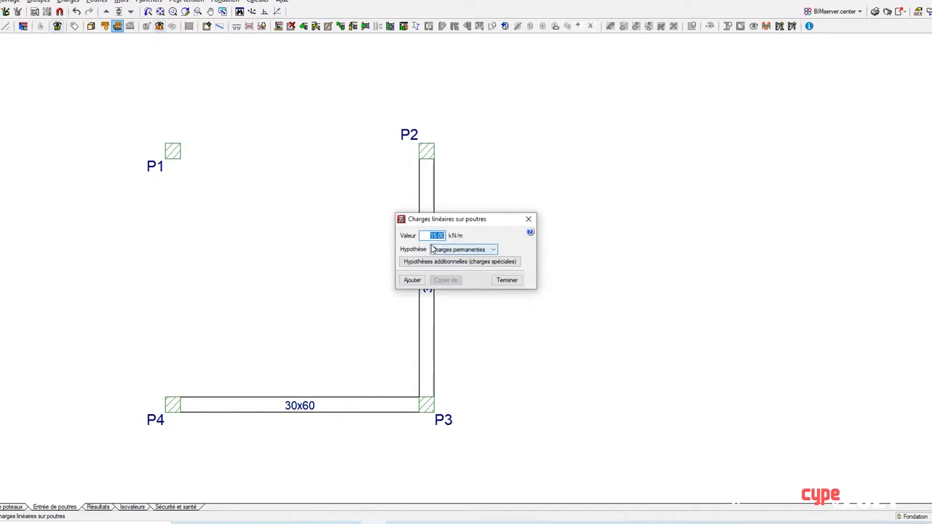
{"action": "type", "text": "25"}
{"action": "left_click", "coordinate": [409, 283]}
{"action": "left_click", "coordinate": [426, 285]}
Add a 25 kN/m linear load under a different load case to beams P2–P3 and P4–P3.
{"action": "right_click", "coordinate": [342, 290]}
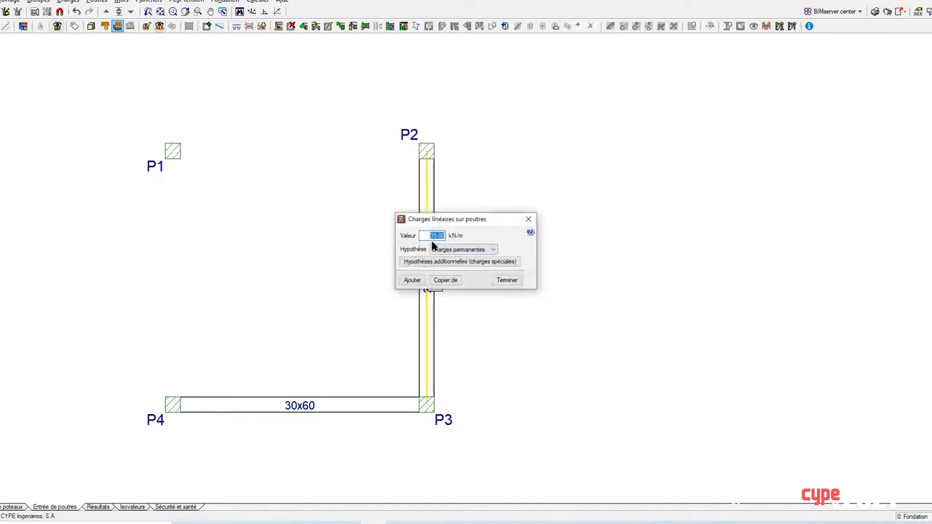
{"action": "type", "text": "25"}
{"action": "left_click", "coordinate": [460, 249]}
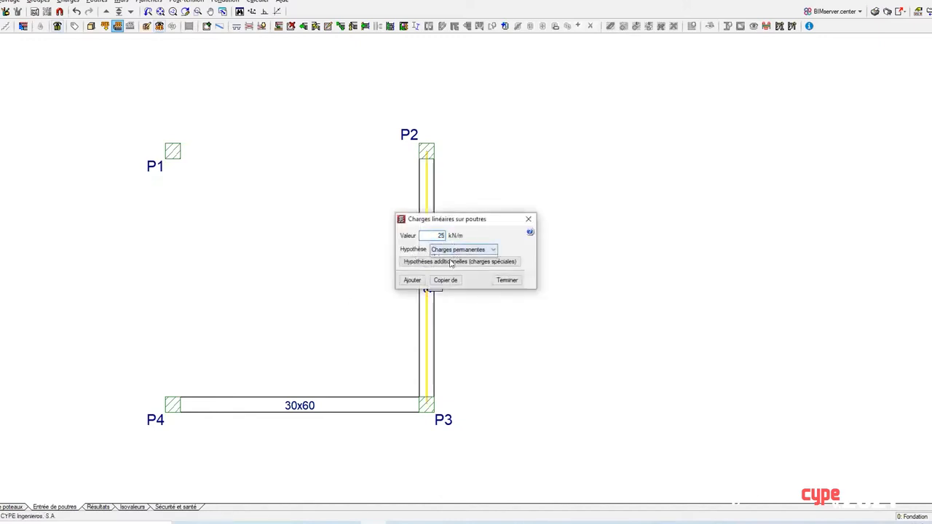
{"action": "left_click", "coordinate": [445, 268]}
{"action": "left_click", "coordinate": [412, 280]}
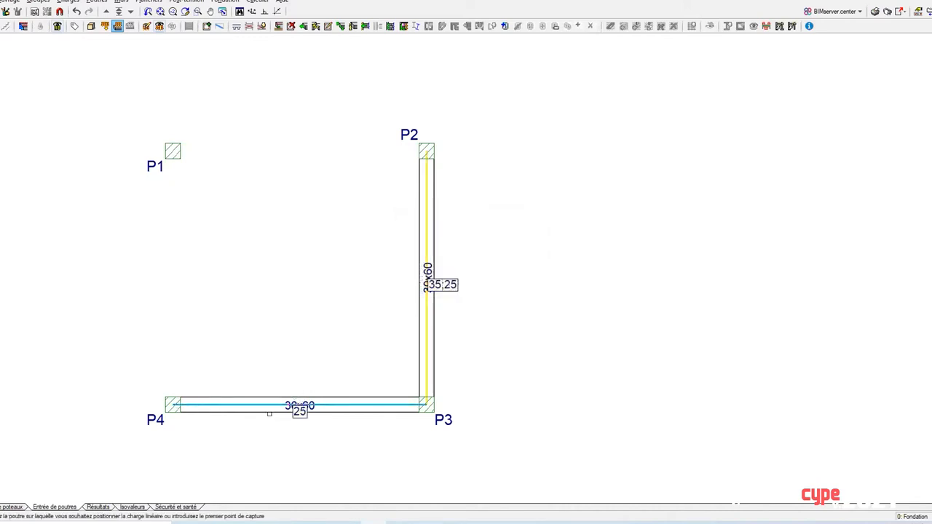
Start a new foundation element for a single column, keeping the preselected isolated footing type.
{"action": "scroll", "coordinate": [270, 414], "scroll_direction": "down", "scroll_amount": 1}
{"action": "left_click", "coordinate": [237, 3]}
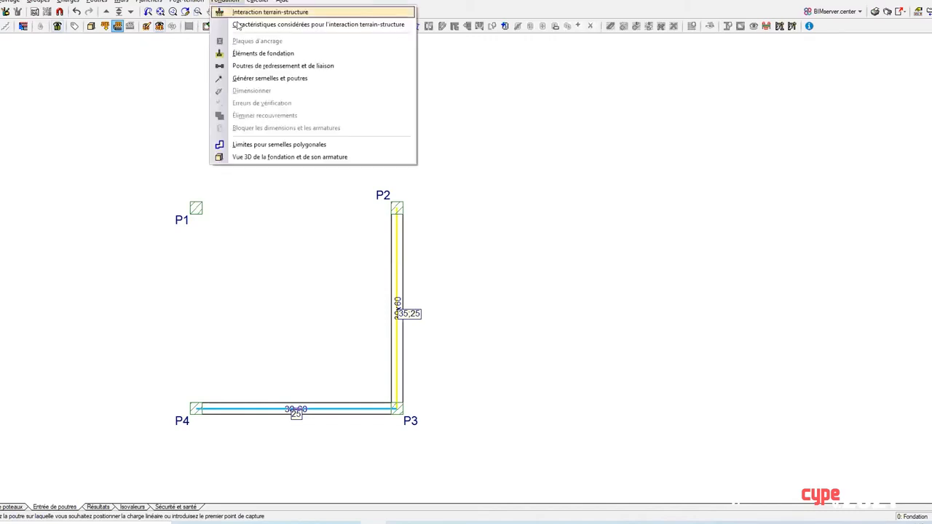
{"action": "left_click", "coordinate": [233, 54]}
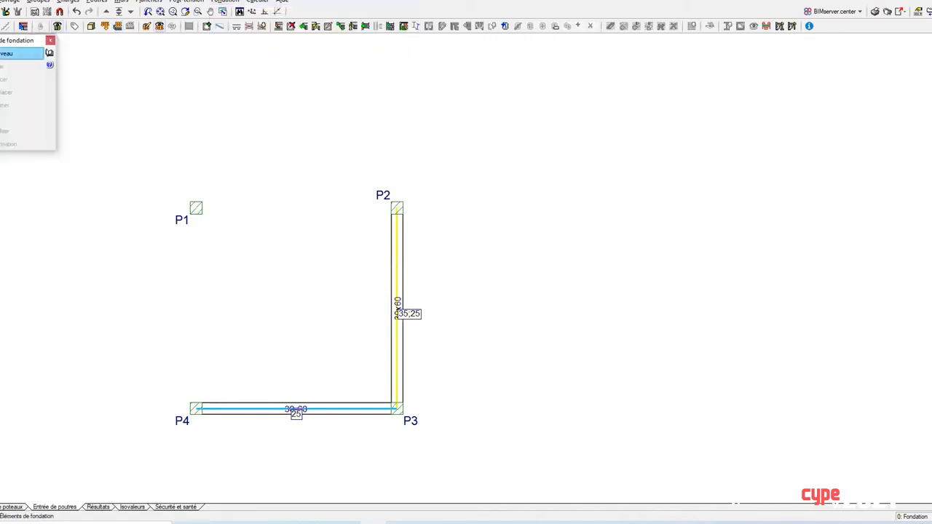
{"action": "left_click", "coordinate": [22, 53]}
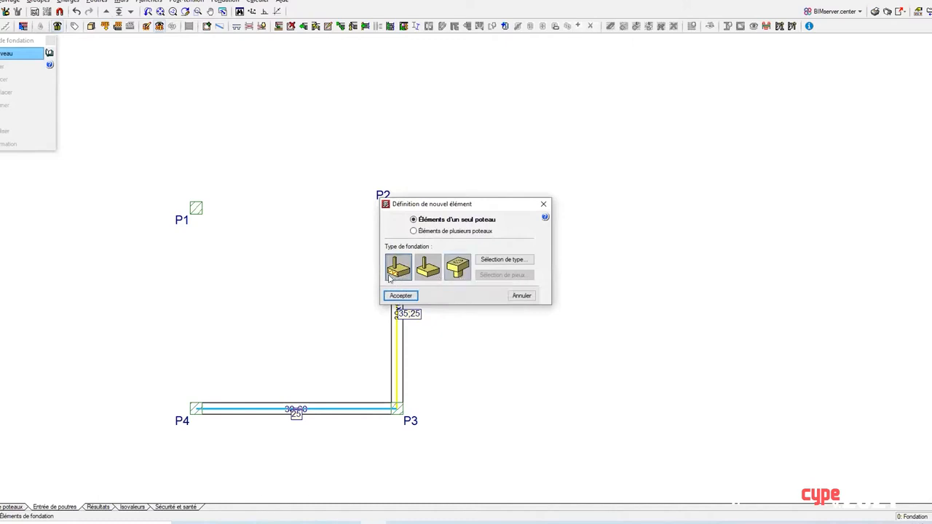
{"action": "left_click", "coordinate": [397, 295]}
Place isolated footings centred on columns P1, P2, P3 and P4.
{"action": "left_click", "coordinate": [192, 207]}
{"action": "left_click", "coordinate": [390, 209]}
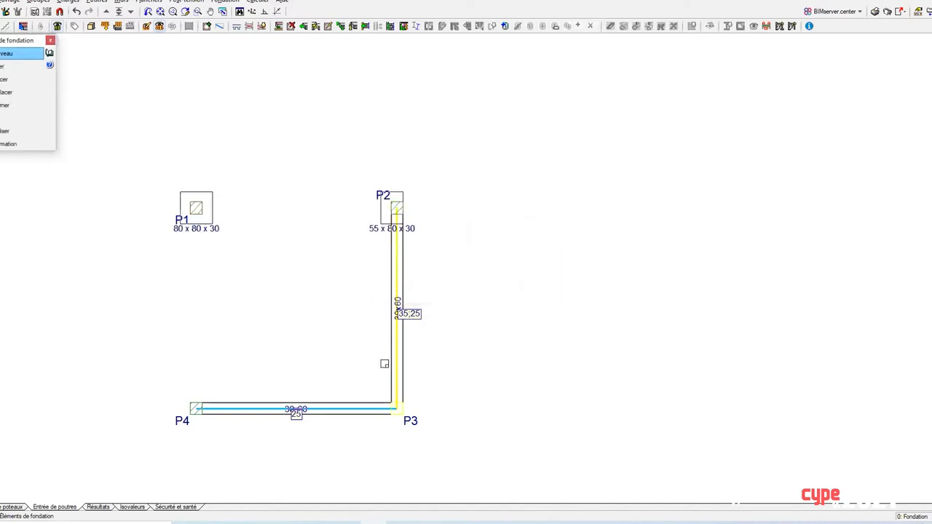
{"action": "left_click", "coordinate": [398, 406]}
{"action": "left_click", "coordinate": [398, 207]}
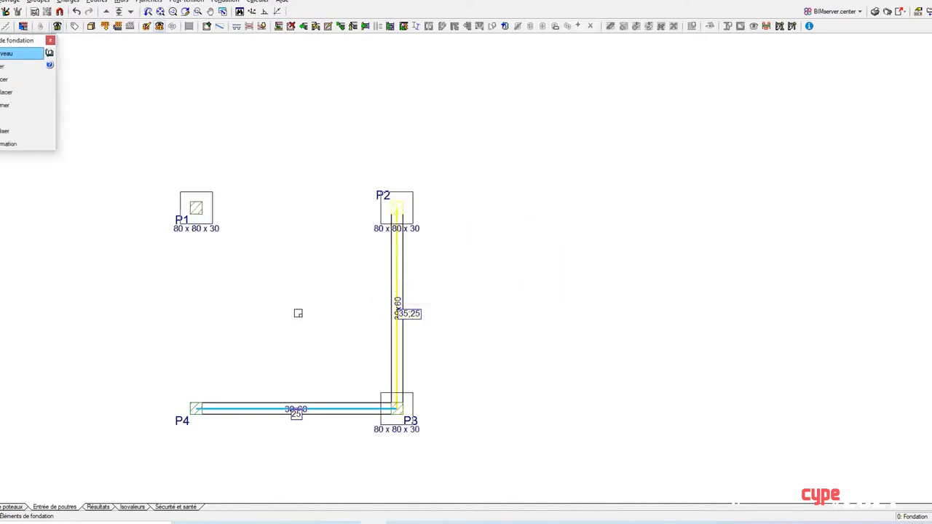
{"action": "left_click", "coordinate": [194, 405]}
Calculate the whole structure including the foundation, and close the calculation error report.
{"action": "scroll", "coordinate": [256, 336], "scroll_direction": "up", "scroll_amount": 1}
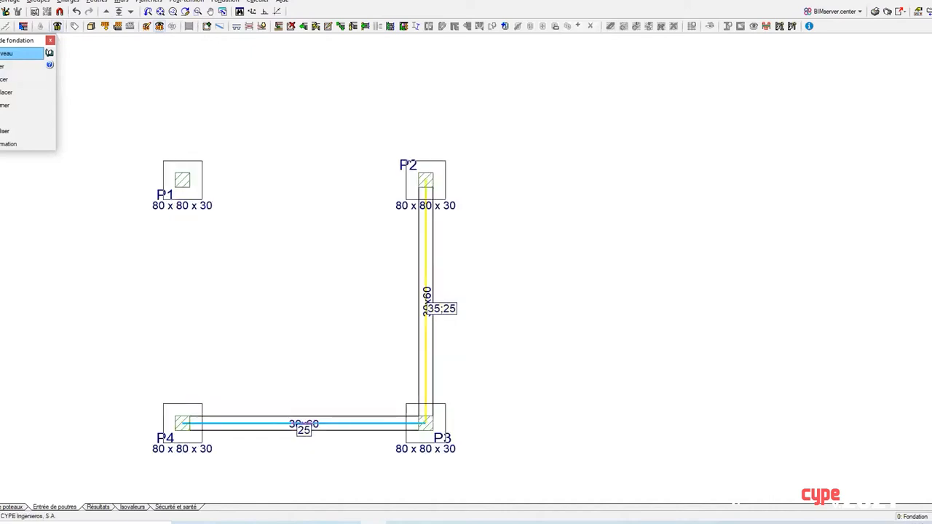
{"action": "left_click", "coordinate": [258, 2]}
{"action": "left_click", "coordinate": [305, 11]}
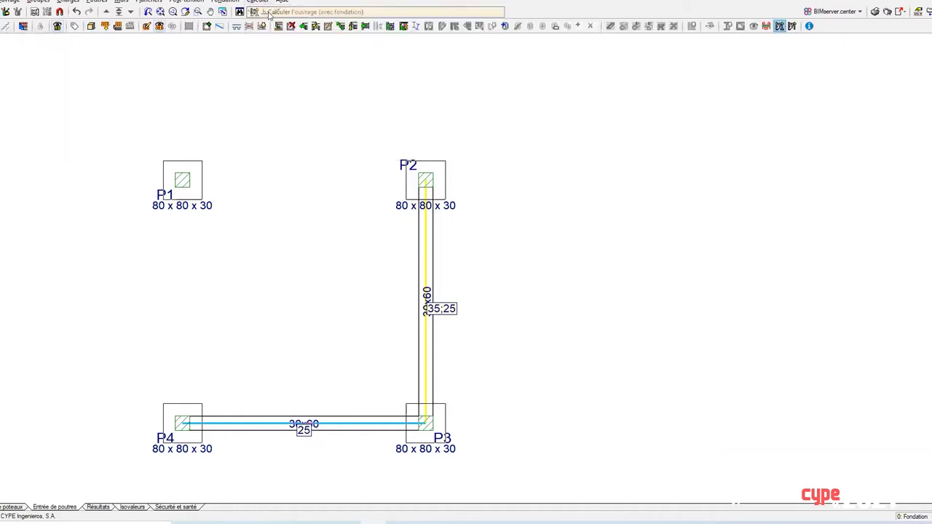
{"action": "left_click", "coordinate": [570, 283]}
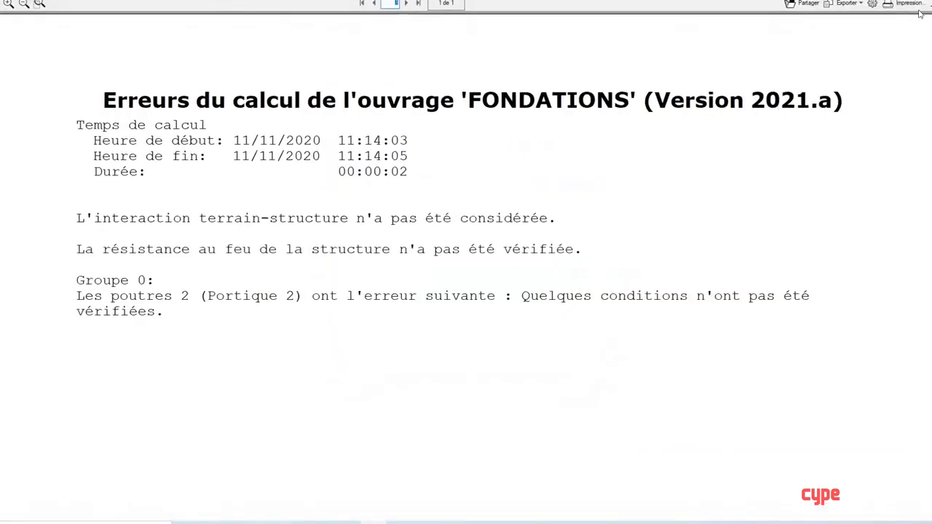
{"action": "left_click", "coordinate": [930, 4]}
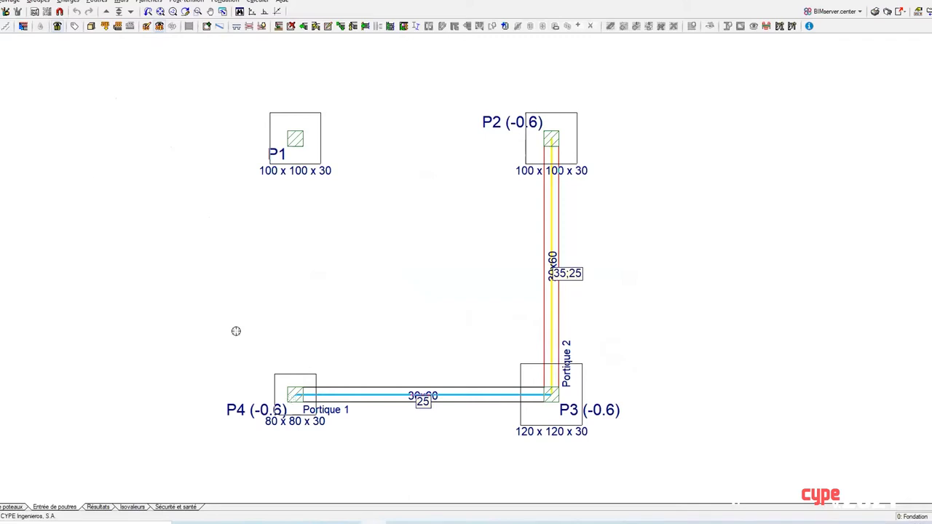
Inspect the beams and footings in the building's 3D view from another angle, and close the view.
{"action": "left_click", "coordinate": [90, 28]}
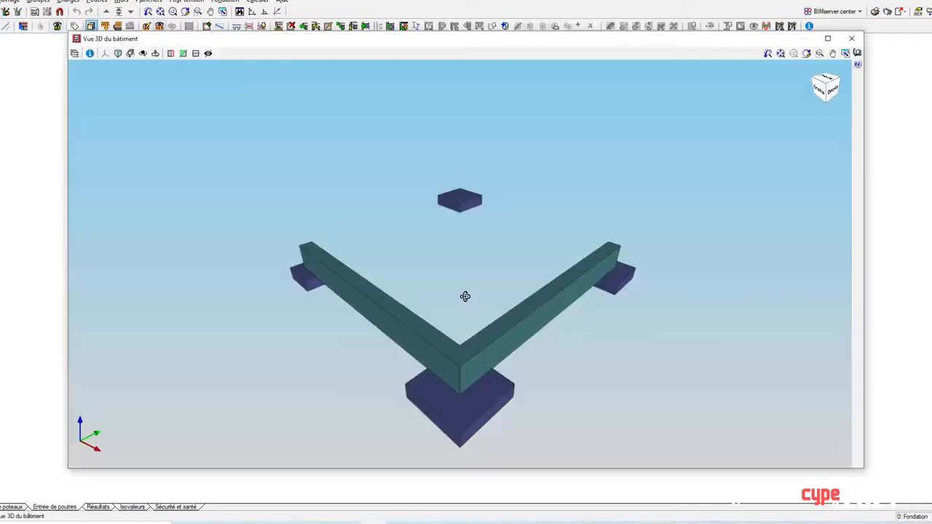
{"action": "mouse_move", "coordinate": [413, 280]}
{"action": "left_mouse_down"}
{"action": "mouse_move", "coordinate": [391, 276]}
{"action": "mouse_move", "coordinate": [284, 318]}
{"action": "mouse_move", "coordinate": [236, 325]}
{"action": "left_mouse_up"}
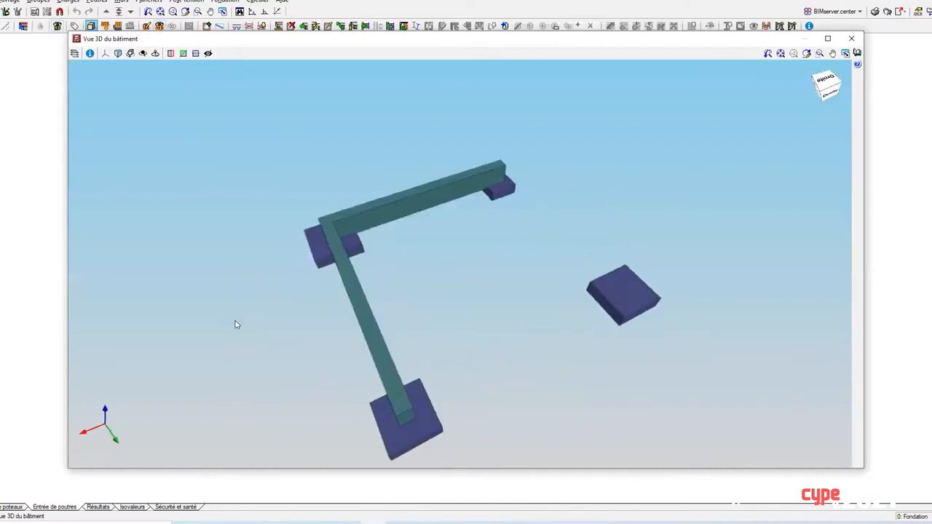
{"action": "left_click", "coordinate": [846, 36]}
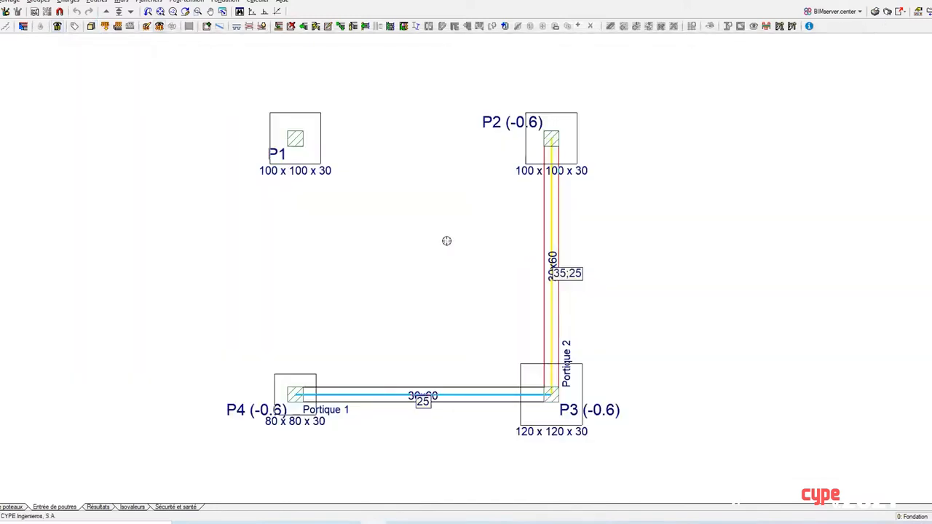
Save the FONDATIONS project, open the project "Ini 10-11-2020 START" from the file manager, and dismiss its calculation report.
{"action": "left_click", "coordinate": [8, 2]}
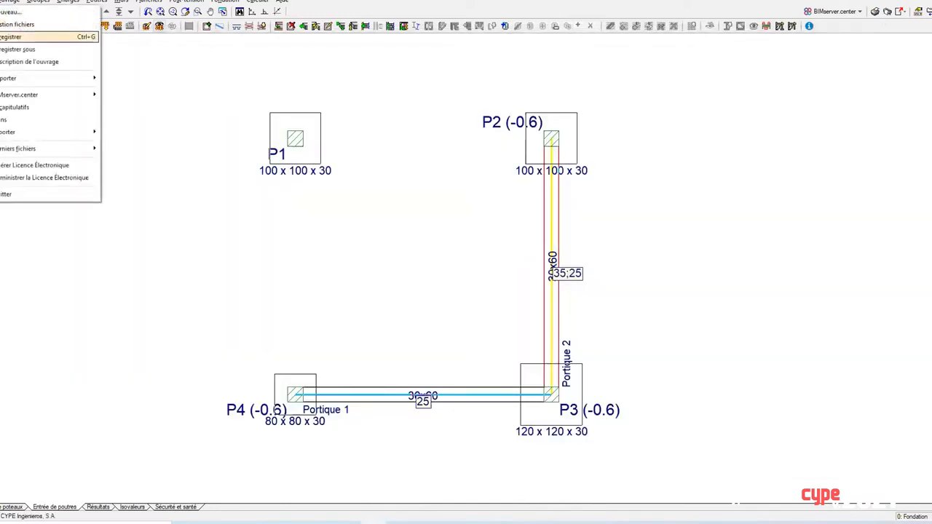
{"action": "left_click", "coordinate": [10, 37]}
{"action": "left_click", "coordinate": [9, 1]}
{"action": "left_click", "coordinate": [22, 24]}
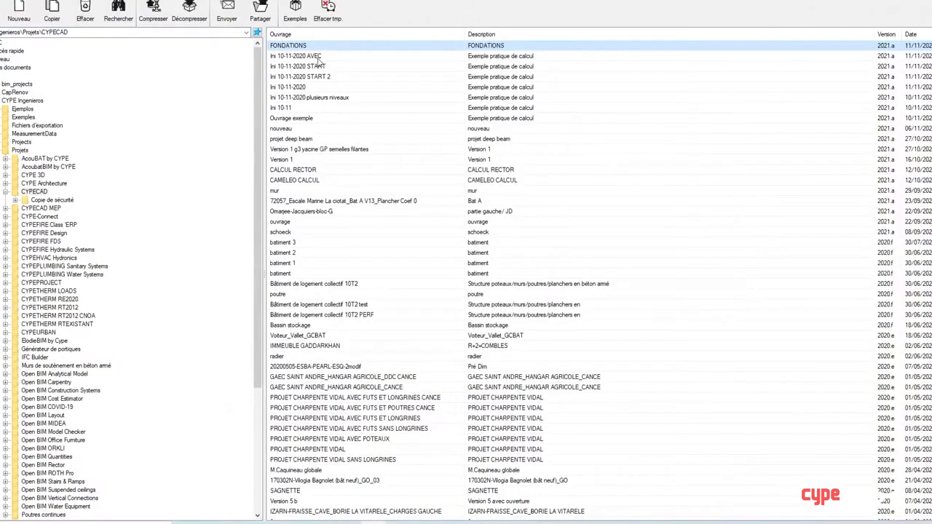
{"action": "left_click", "coordinate": [313, 67]}
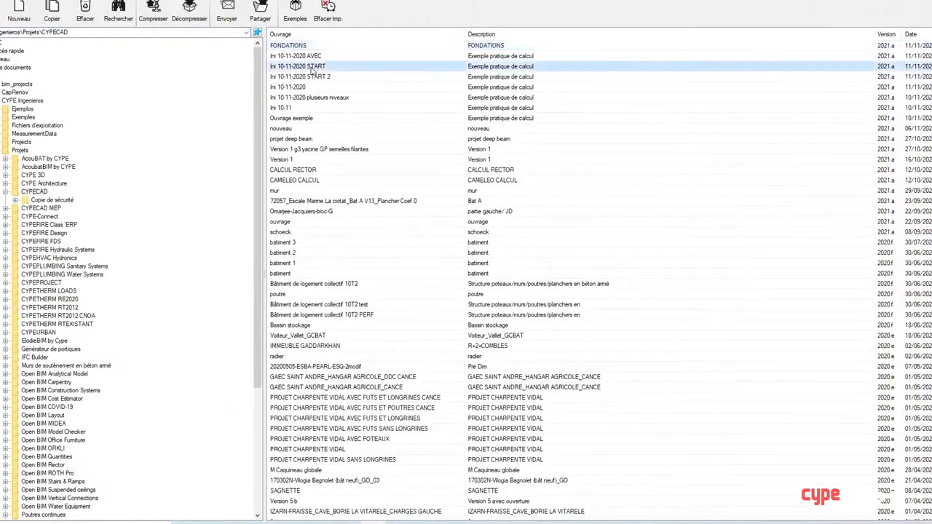
{"action": "double_click", "coordinate": [313, 67]}
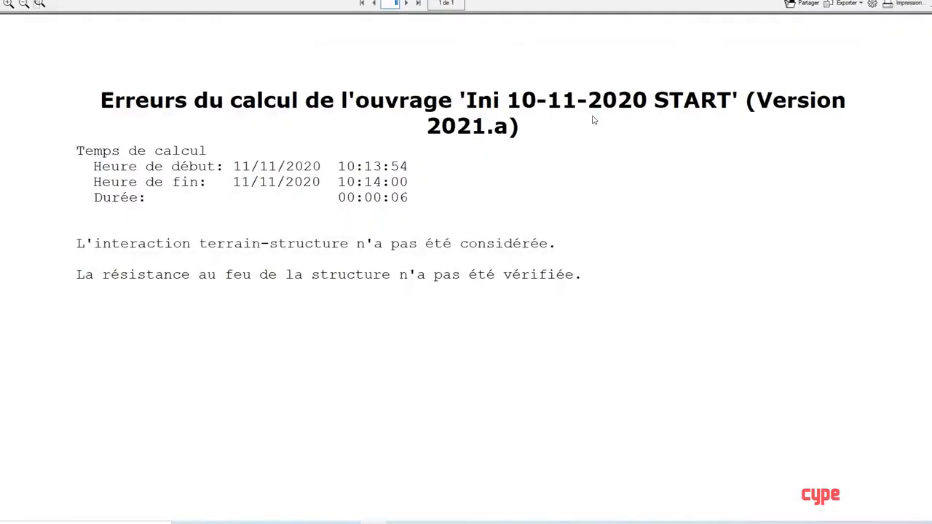
{"action": "left_click", "coordinate": [927, 8]}
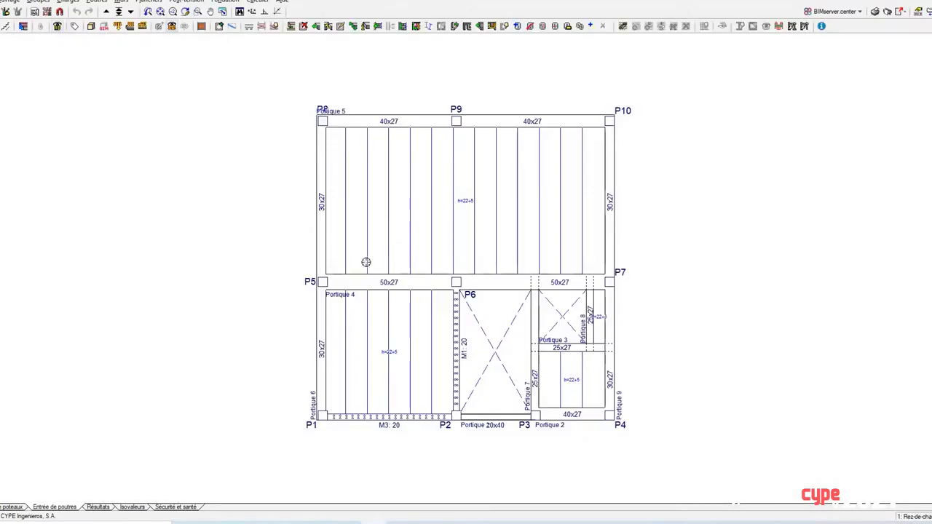
Go to the foundation group and examine the multi-storey building's columns, walls and floors in 3D.
{"action": "left_click", "coordinate": [119, 11]}
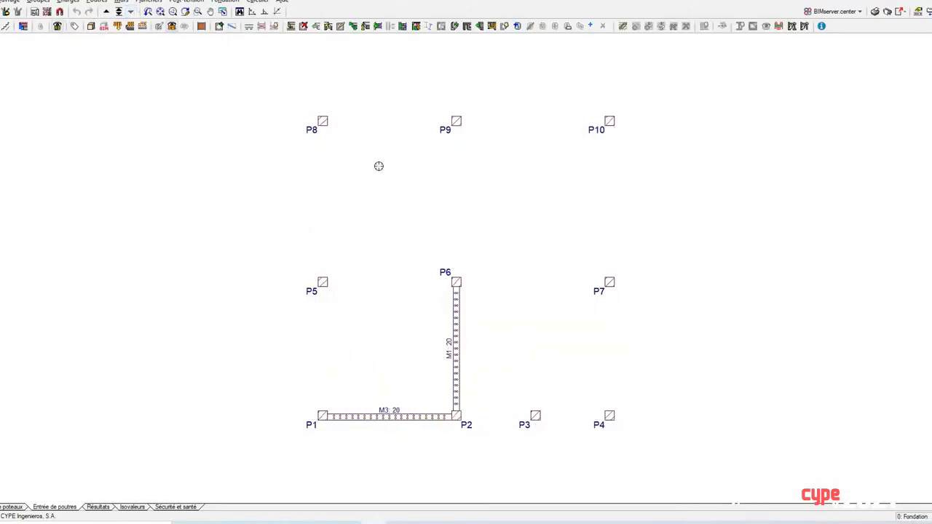
{"action": "left_click", "coordinate": [91, 26]}
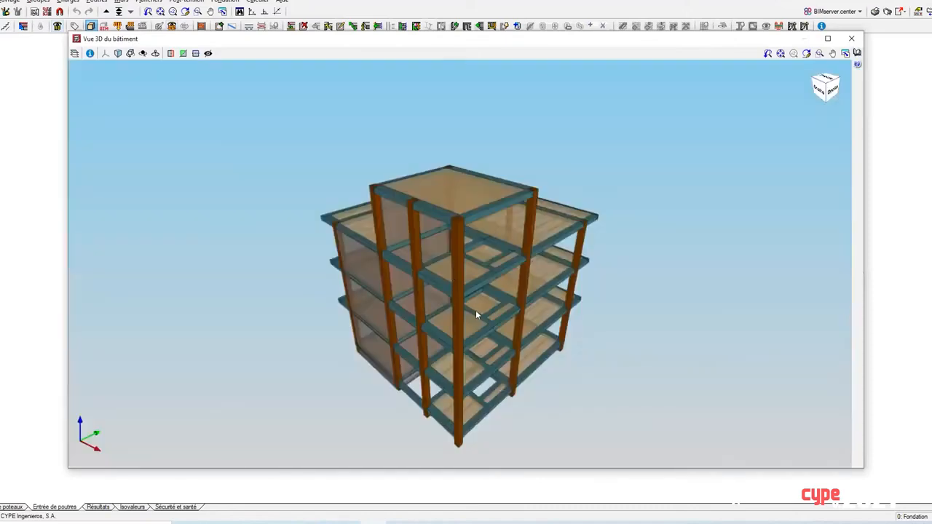
{"action": "left_click_drag", "start_coordinate": [476, 312], "coordinate": [418, 317]}
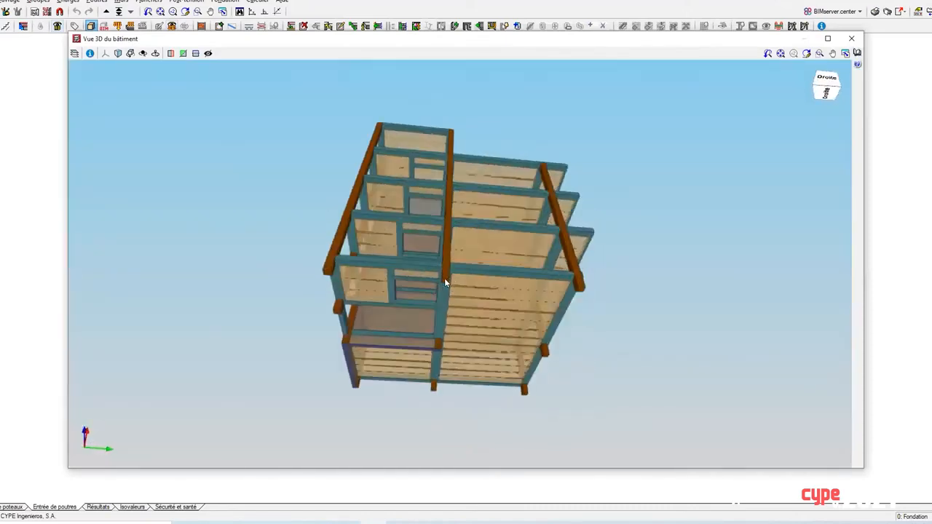
{"action": "left_click_drag", "start_coordinate": [445, 278], "coordinate": [623, 359]}
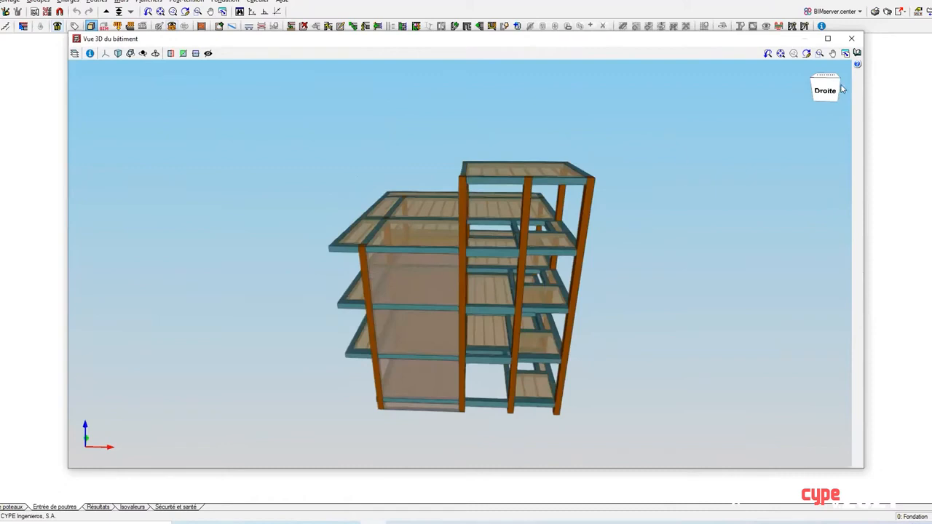
{"action": "left_click", "coordinate": [851, 37]}
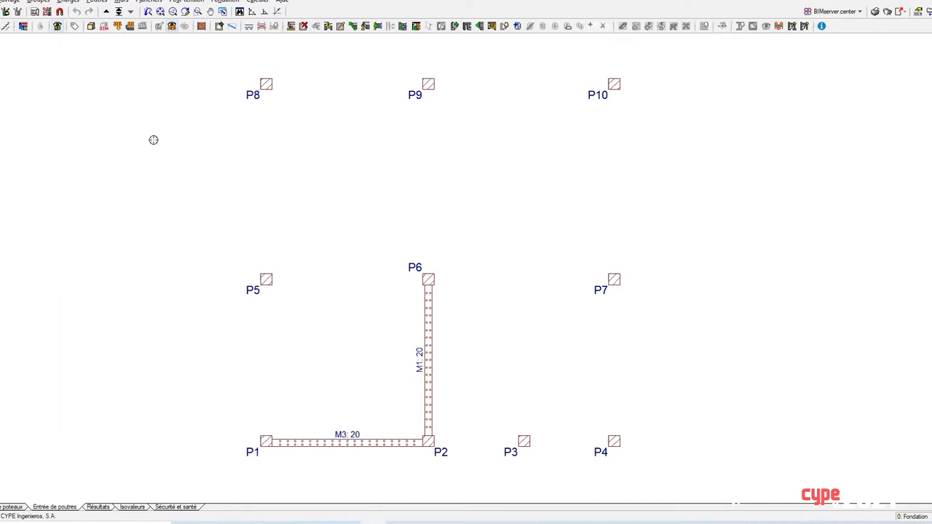
Reopen the 3D building view and examine the structure's base and lower floors from all sides.
{"action": "left_click", "coordinate": [91, 27]}
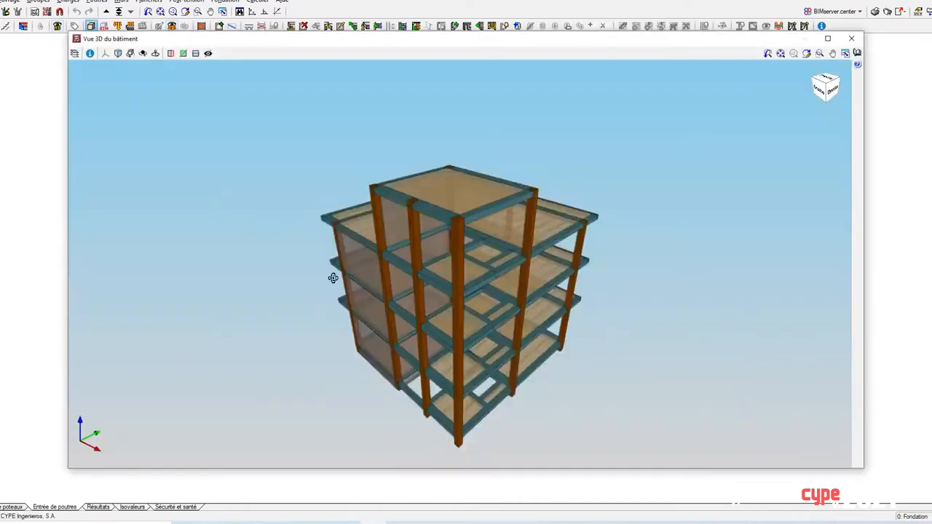
{"action": "left_click_drag", "start_coordinate": [332, 278], "coordinate": [674, 310]}
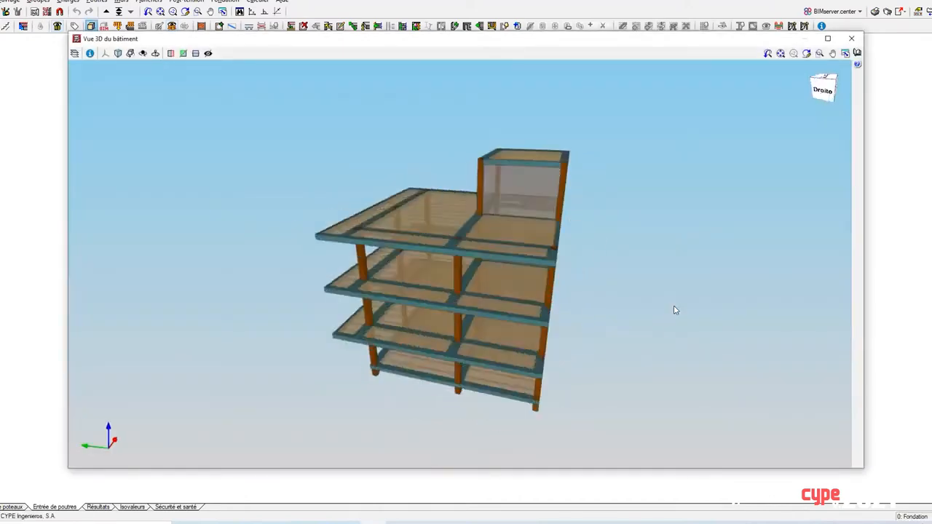
{"action": "scroll", "coordinate": [557, 343], "scroll_direction": "up", "scroll_amount": 2}
{"action": "left_click_drag", "start_coordinate": [498, 366], "coordinate": [609, 353]}
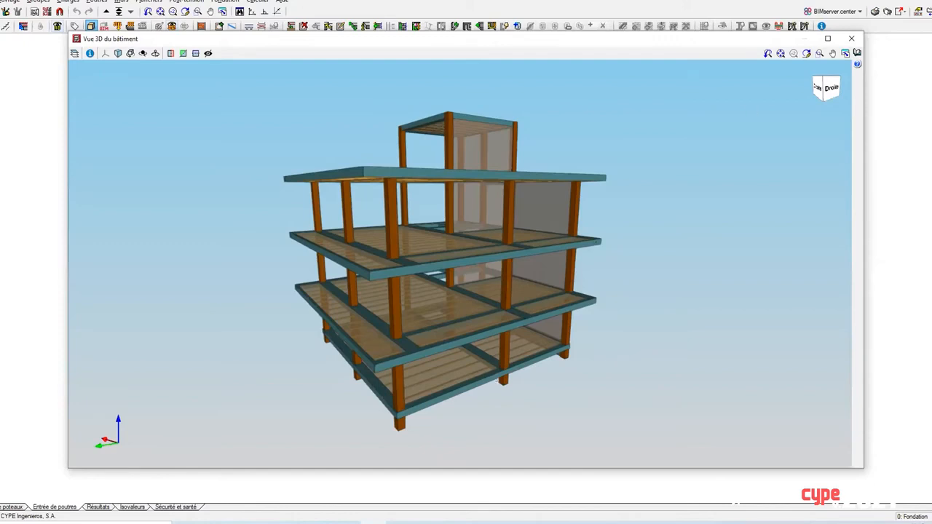
{"action": "left_click_drag", "start_coordinate": [565, 254], "coordinate": [653, 322]}
{"action": "scroll", "coordinate": [540, 324], "scroll_direction": "up", "scroll_amount": 4}
{"action": "scroll", "coordinate": [547, 296], "scroll_direction": "down", "scroll_amount": 4}
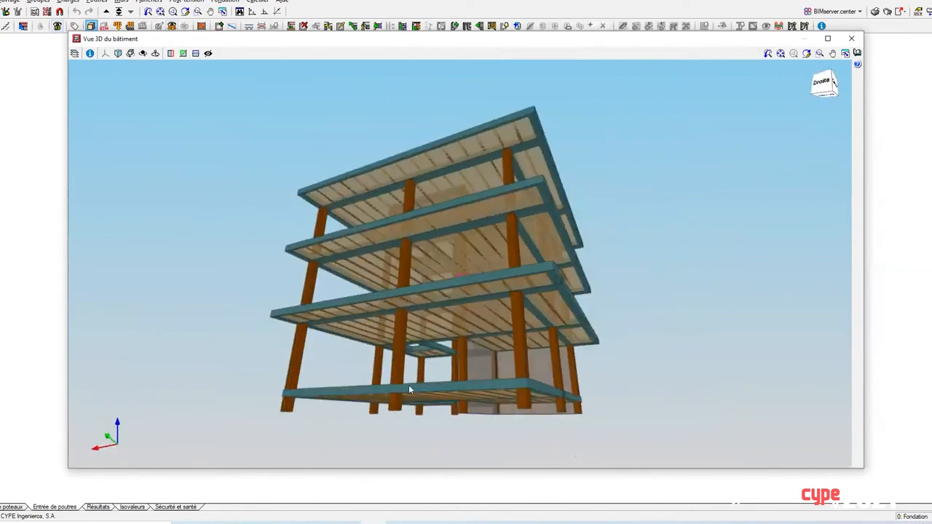
{"action": "left_click_drag", "start_coordinate": [583, 357], "coordinate": [56, 114]}
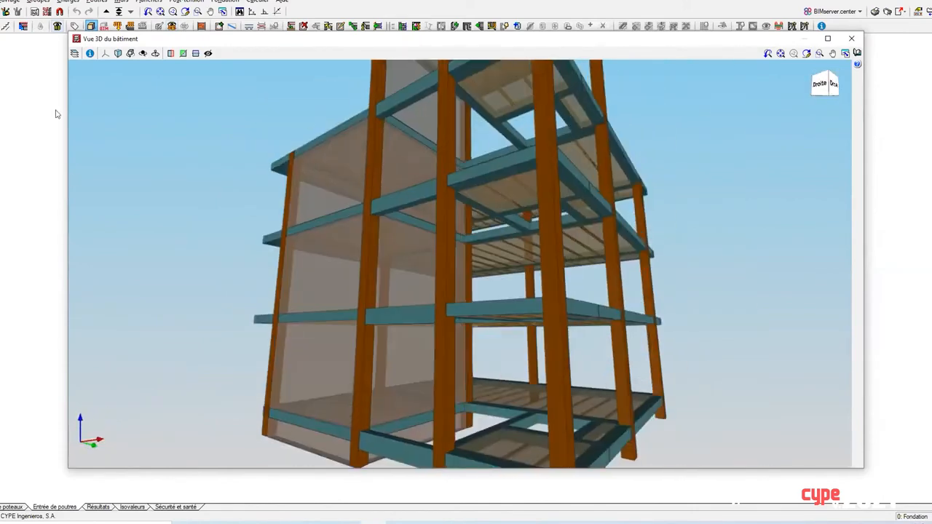
Show the 3D view's element display settings and toggle the visibility of the walls off and back on.
{"action": "left_click", "coordinate": [74, 53]}
{"action": "left_click", "coordinate": [166, 131]}
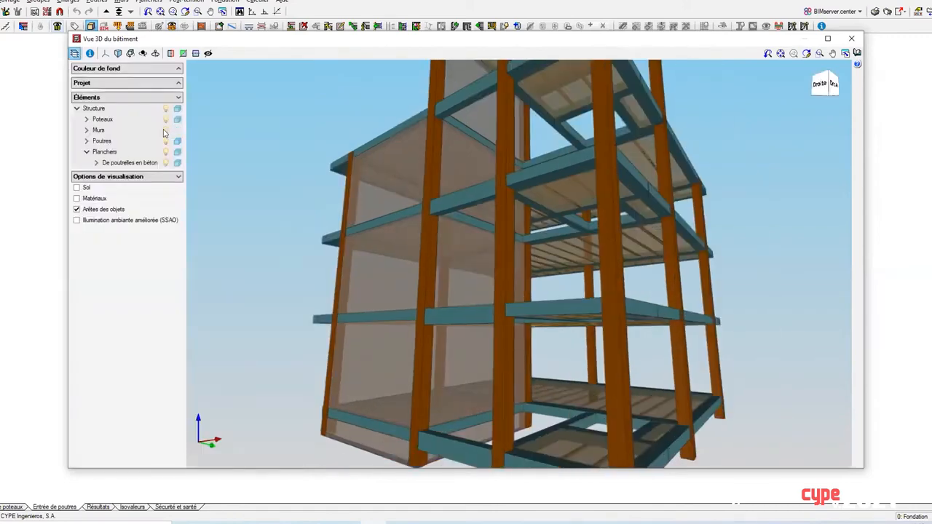
{"action": "left_click", "coordinate": [166, 131]}
{"action": "scroll", "coordinate": [541, 241], "scroll_direction": "down", "scroll_amount": 2}
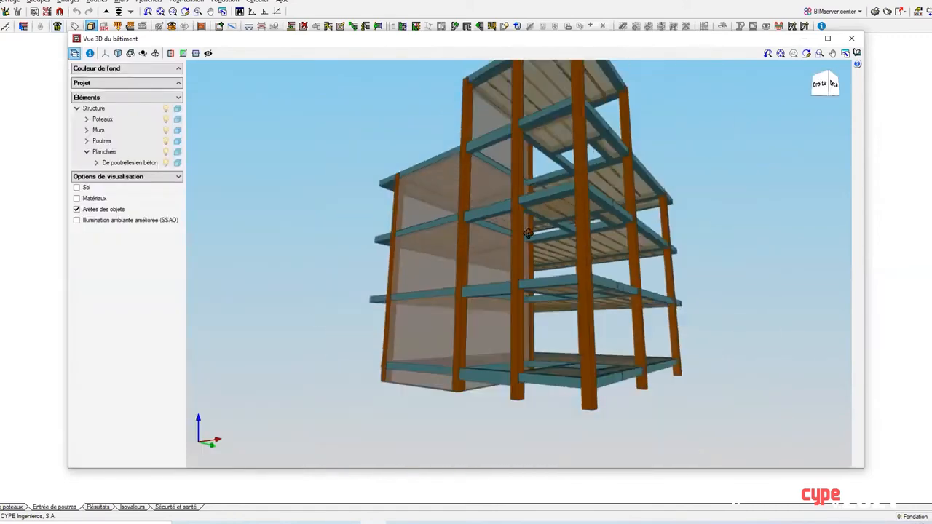
Examine the building's floors from above in 3D, and close the 3D building view.
{"action": "left_click_drag", "start_coordinate": [472, 241], "coordinate": [478, 264]}
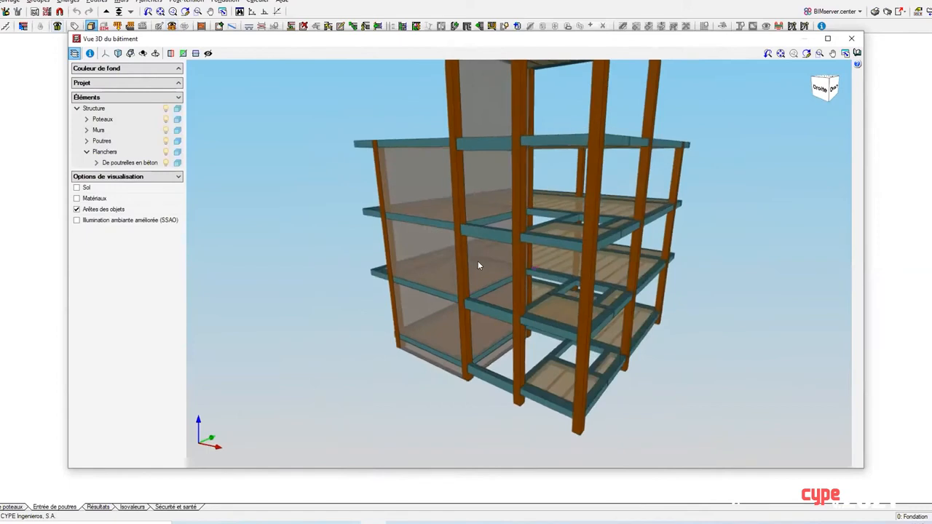
{"action": "left_click", "coordinate": [852, 37]}
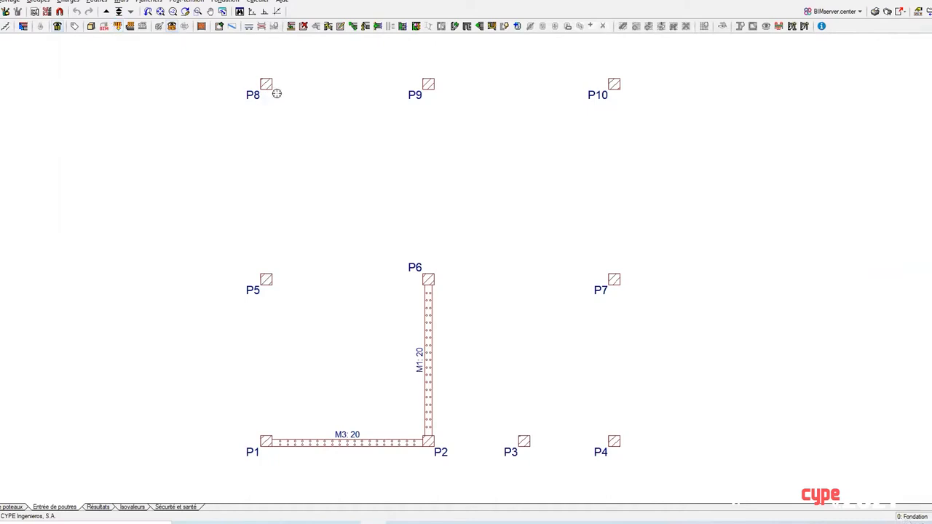
Delete the three existing polygonal footing limit lines from the foundation plan.
{"action": "left_click", "coordinate": [223, 1]}
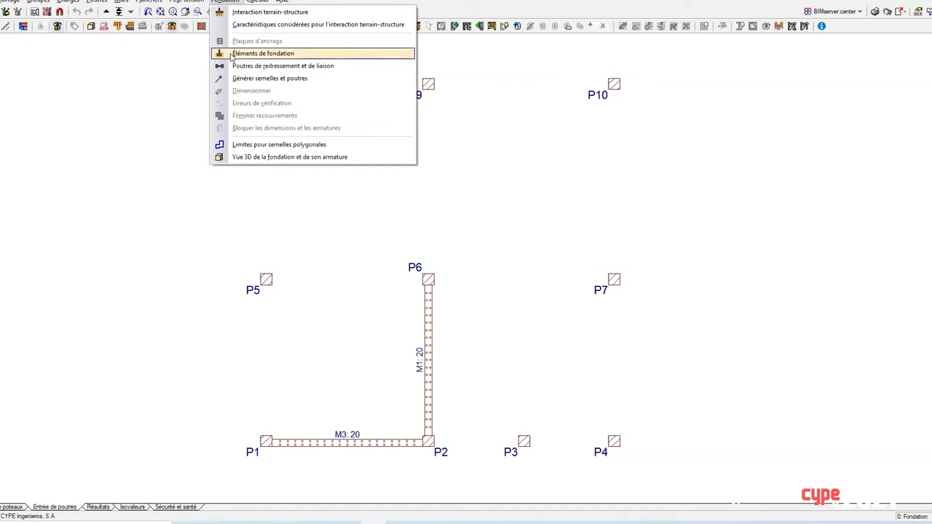
{"action": "left_click", "coordinate": [262, 53]}
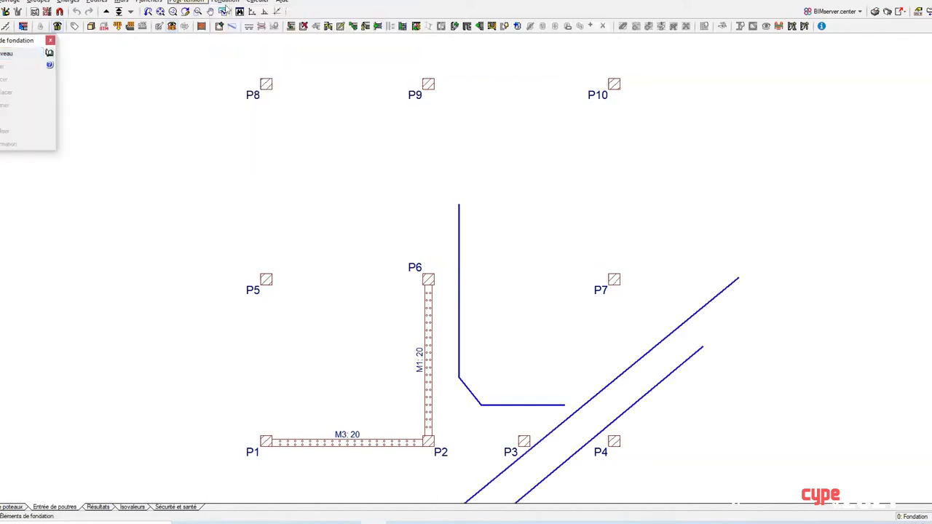
{"action": "left_click", "coordinate": [224, 1]}
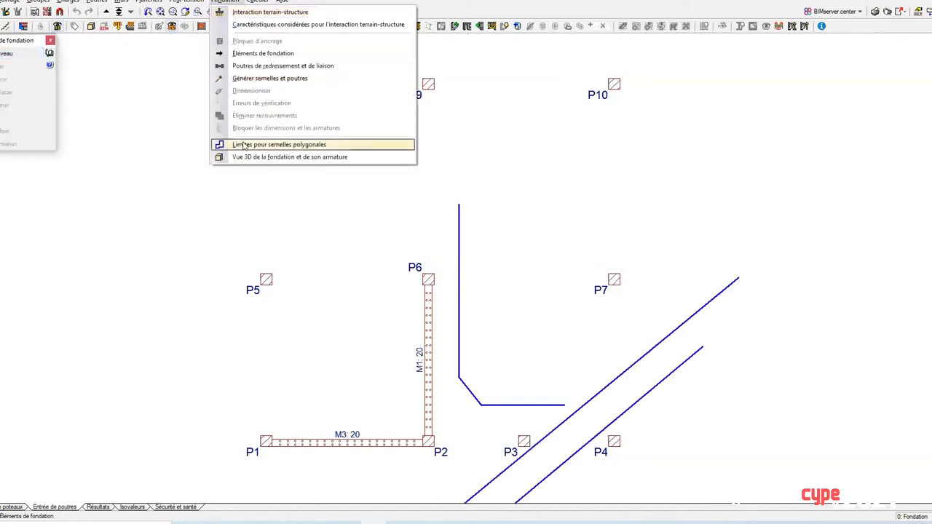
{"action": "left_click", "coordinate": [248, 144]}
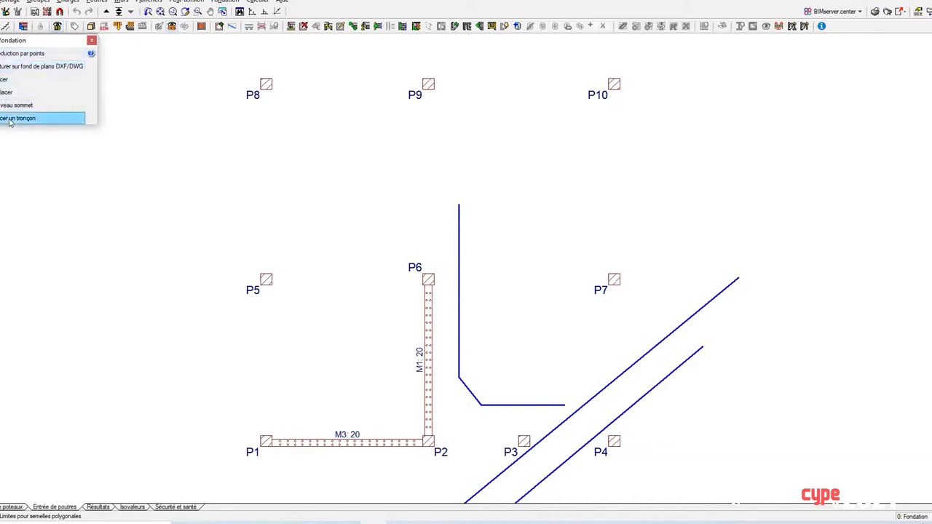
{"action": "left_click", "coordinate": [9, 78]}
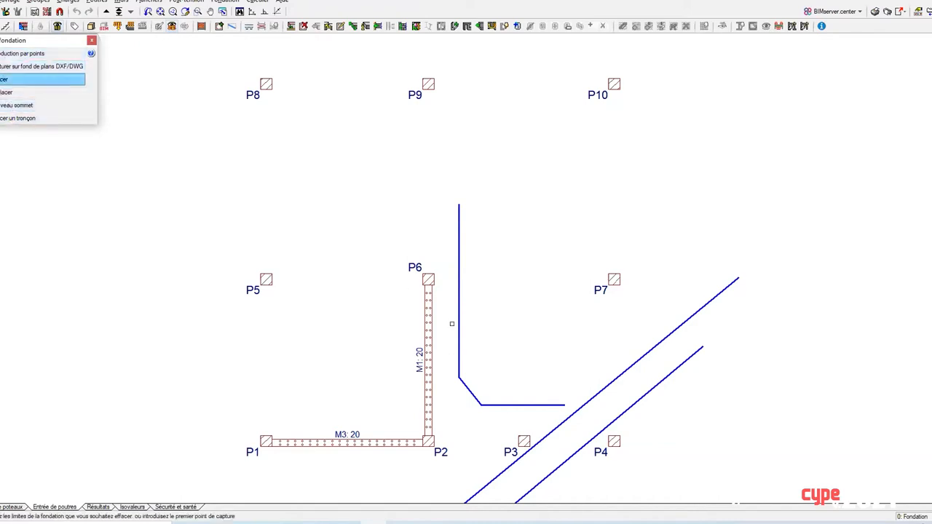
{"action": "left_click", "coordinate": [458, 333]}
{"action": "left_click", "coordinate": [570, 416]}
{"action": "left_click", "coordinate": [594, 435]}
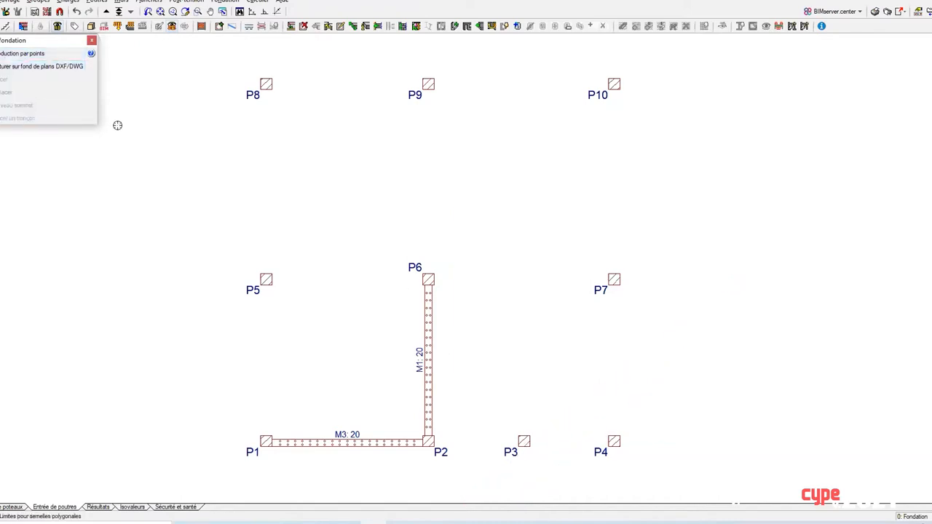
{"action": "left_click", "coordinate": [93, 40]}
Define a new foundation element as an isolated footing for a single column, looking over the available footing types.
{"action": "left_click", "coordinate": [222, 3]}
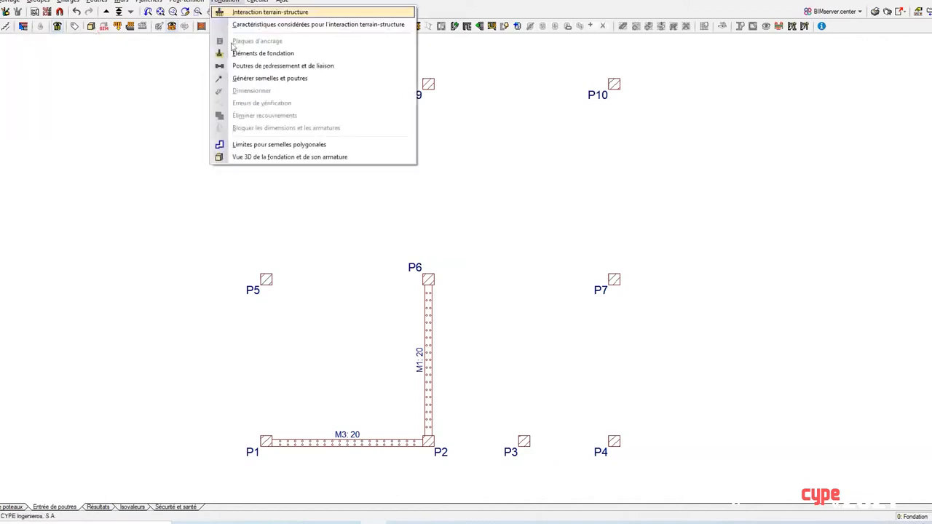
{"action": "left_click", "coordinate": [235, 54]}
{"action": "left_click", "coordinate": [6, 53]}
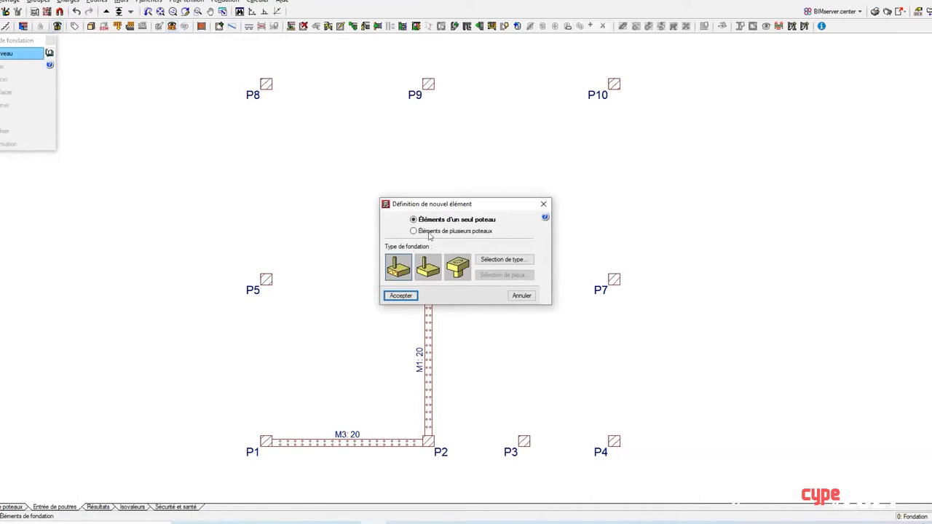
{"action": "mouse_move", "coordinate": [442, 225]}
{"action": "left_click", "coordinate": [517, 263]}
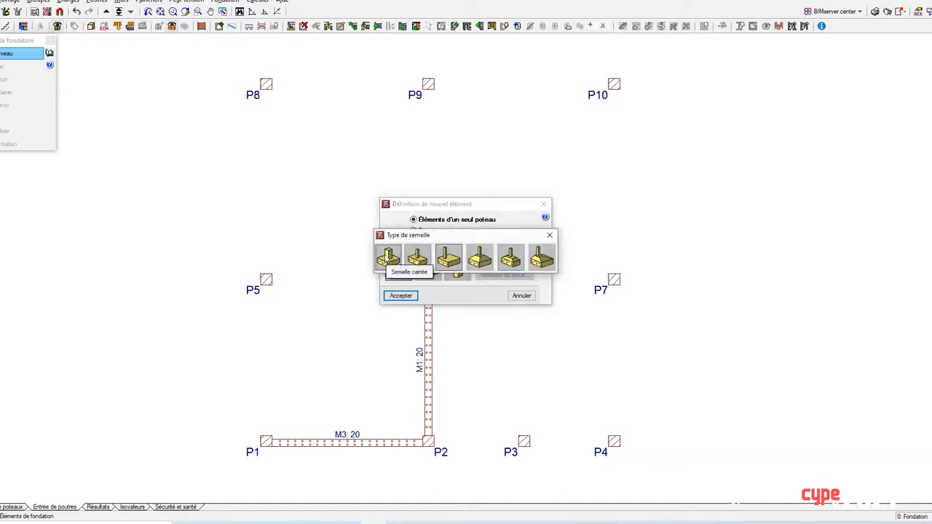
{"action": "left_click", "coordinate": [447, 260]}
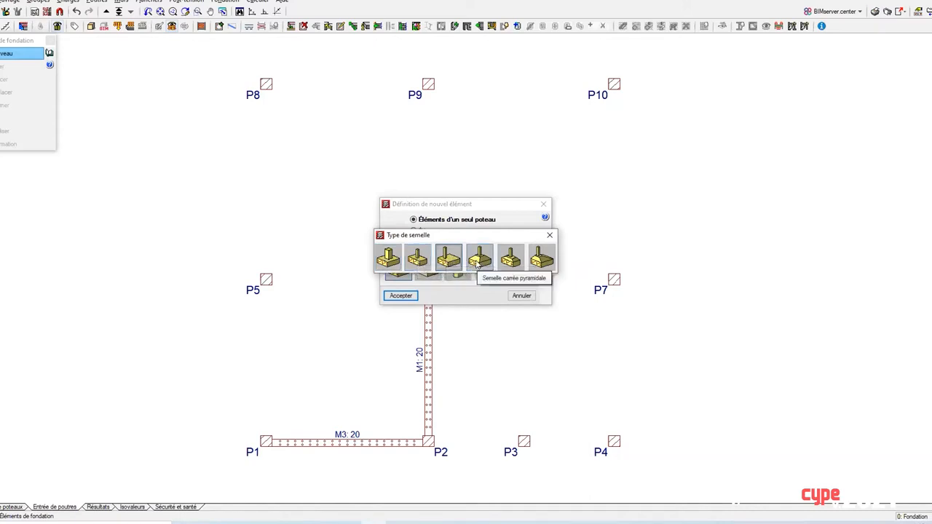
{"action": "left_click", "coordinate": [550, 235]}
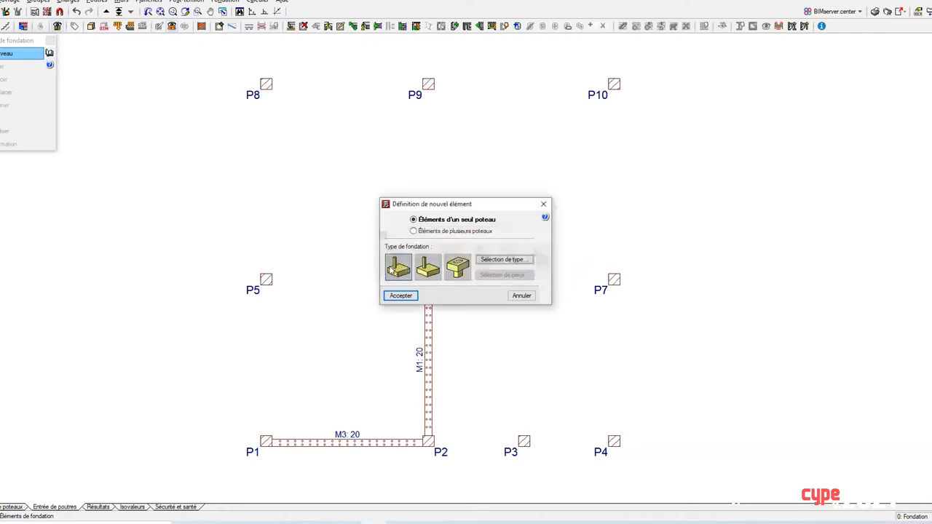
{"action": "left_click", "coordinate": [400, 296]}
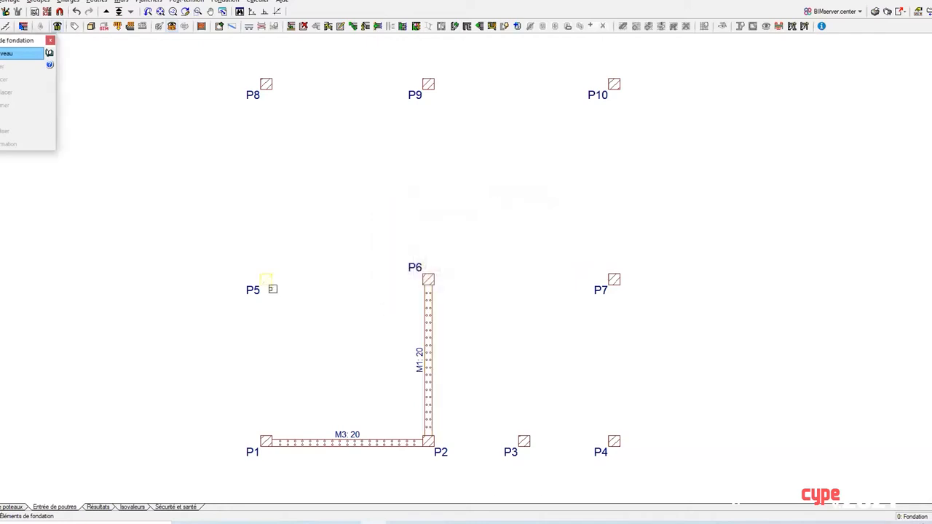
Place centred isolated footings under columns P5, P6, P7, P4 and P1.
{"action": "scroll", "coordinate": [234, 294], "scroll_direction": "up", "scroll_amount": 3}
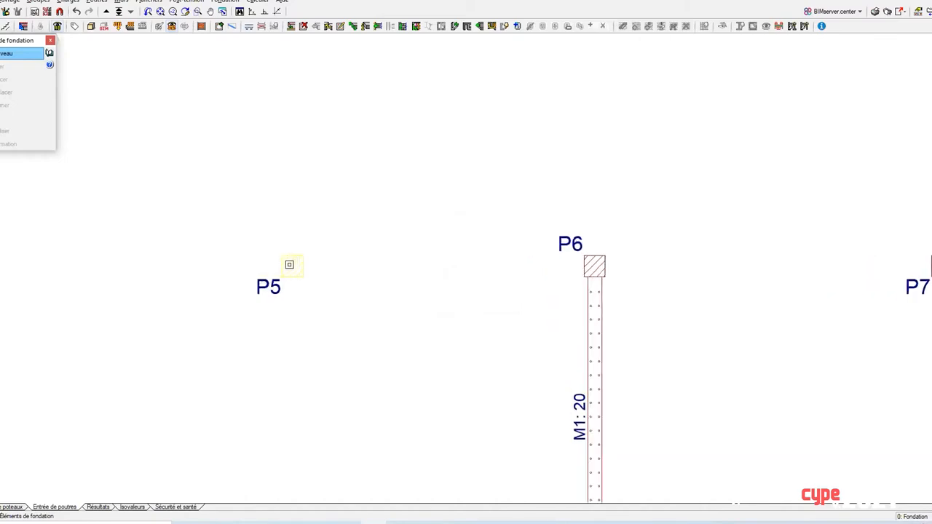
{"action": "left_click", "coordinate": [289, 265]}
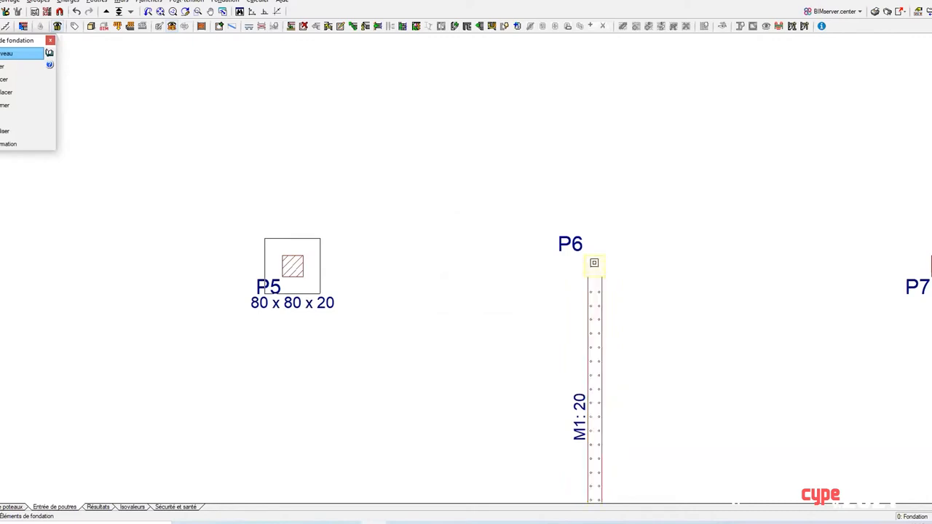
{"action": "left_click", "coordinate": [594, 263]}
{"action": "scroll", "coordinate": [321, 202], "scroll_direction": "down", "scroll_amount": 2}
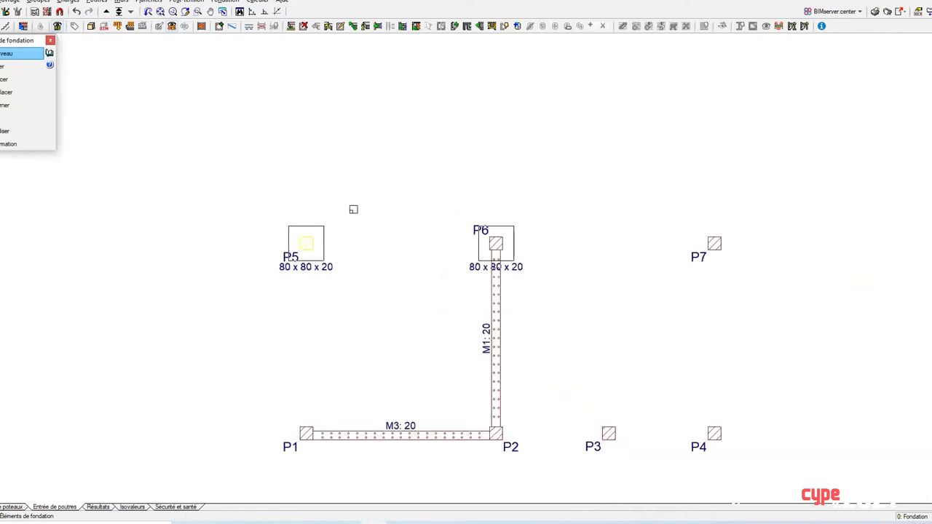
{"action": "left_click", "coordinate": [706, 246]}
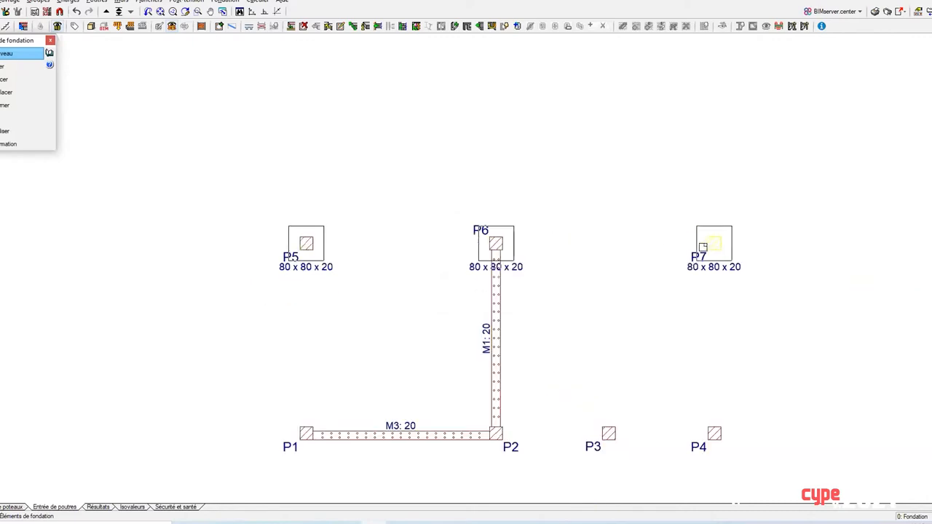
{"action": "left_click", "coordinate": [714, 432]}
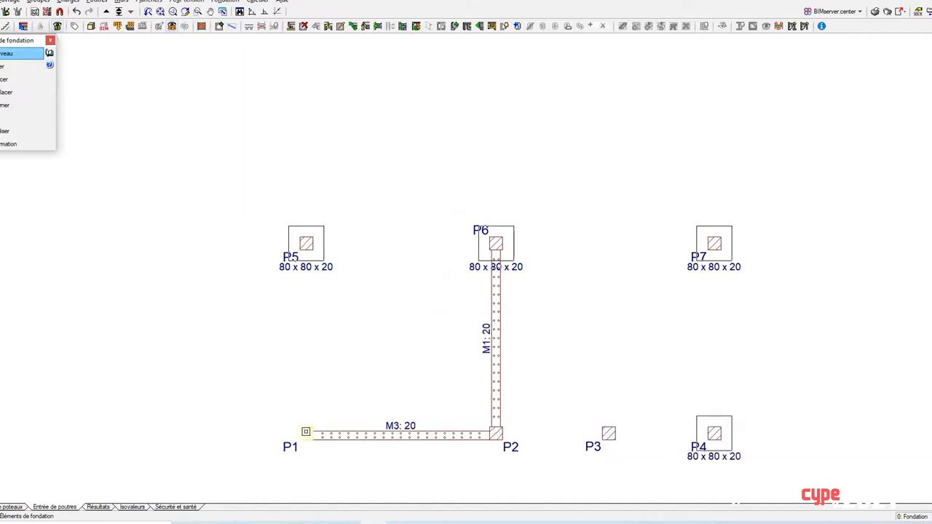
{"action": "left_click", "coordinate": [306, 432]}
Place edge footings under columns P8, P9 and P10, flush with the columns' outer face and extending toward the building's interior.
{"action": "scroll", "coordinate": [313, 429], "scroll_direction": "down", "scroll_amount": 2}
{"action": "scroll", "coordinate": [287, 182], "scroll_direction": "up", "scroll_amount": 2}
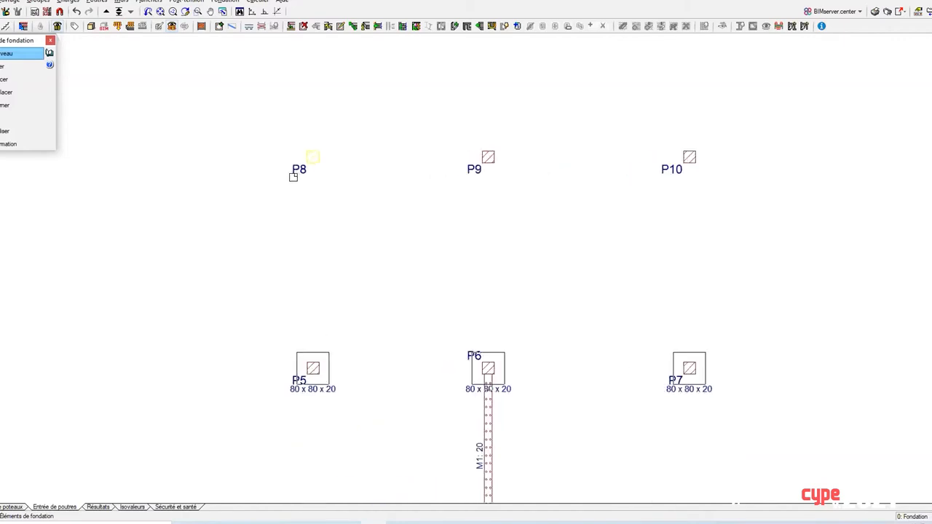
{"action": "scroll", "coordinate": [293, 177], "scroll_direction": "up", "scroll_amount": 2}
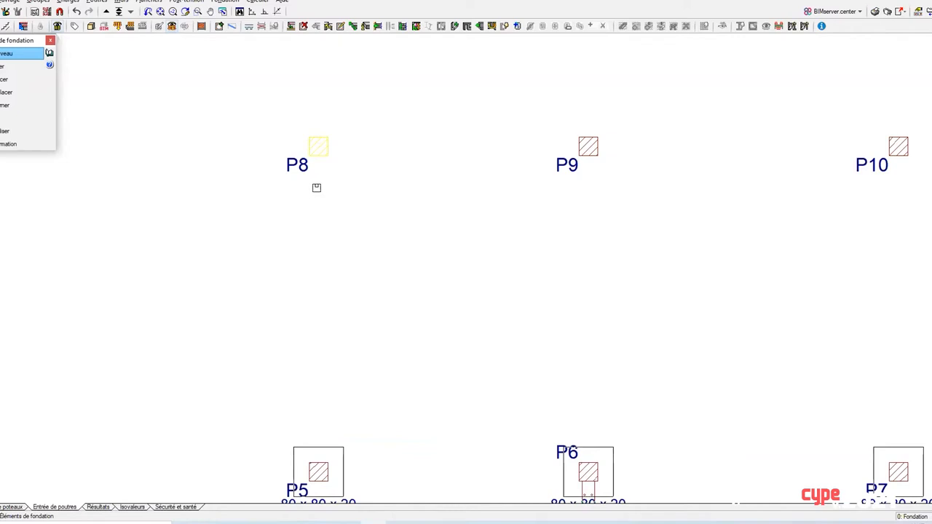
{"action": "left_click", "coordinate": [316, 187]}
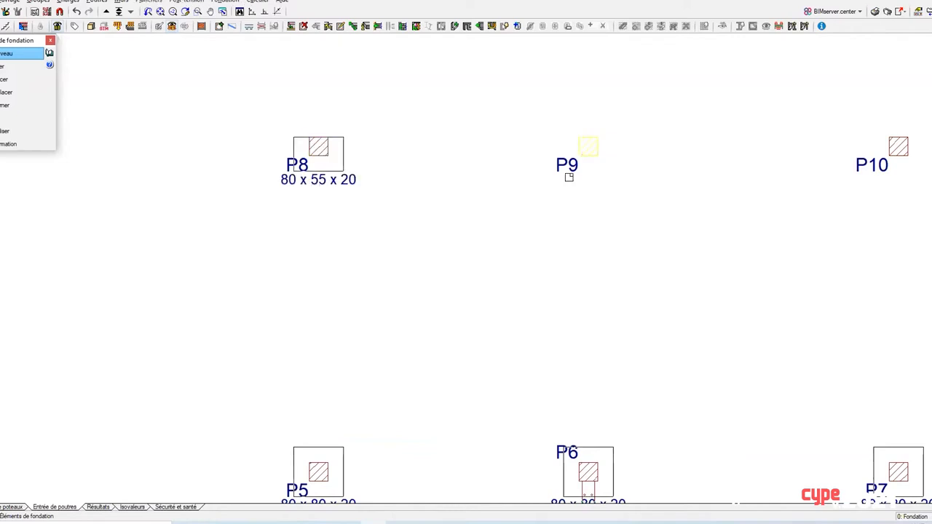
{"action": "left_click", "coordinate": [587, 192]}
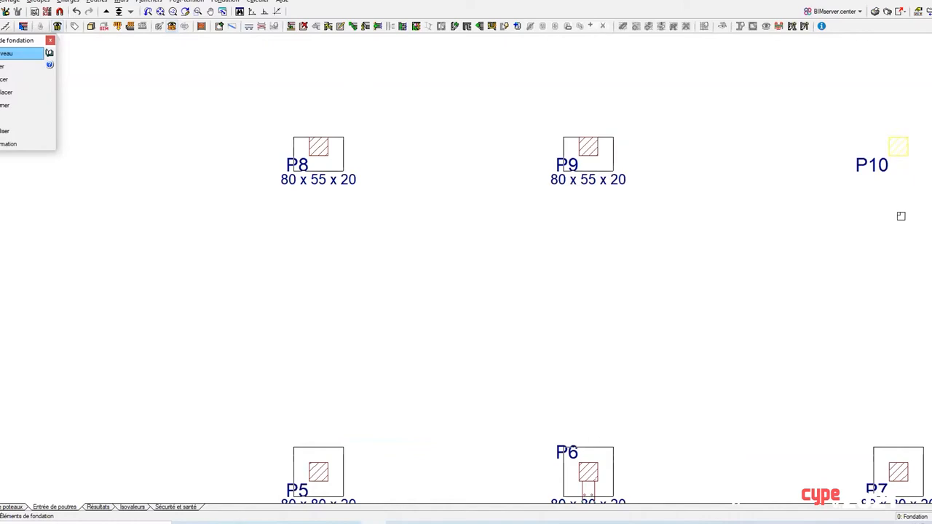
{"action": "left_click", "coordinate": [901, 216]}
{"action": "scroll", "coordinate": [429, 101], "scroll_direction": "down", "scroll_amount": 2}
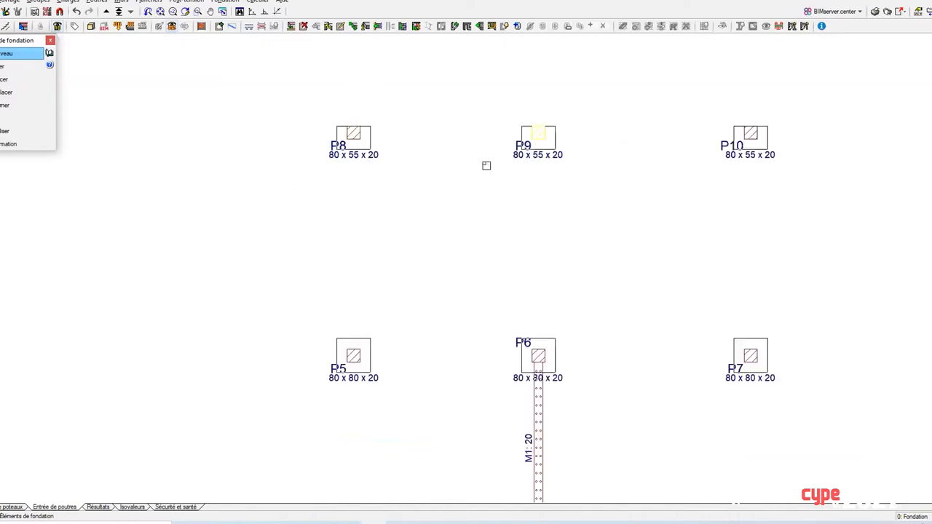
Change wall M3's foundation to "Semelle filante sans interaction terrain-structure", keeping the overhang on both sides.
{"action": "middle_click_drag", "start_coordinate": [548, 196], "coordinate": [418, 104]}
{"action": "scroll", "coordinate": [418, 117], "scroll_direction": "down", "scroll_amount": 2}
{"action": "scroll", "coordinate": [490, 299], "scroll_direction": "up", "scroll_amount": 3}
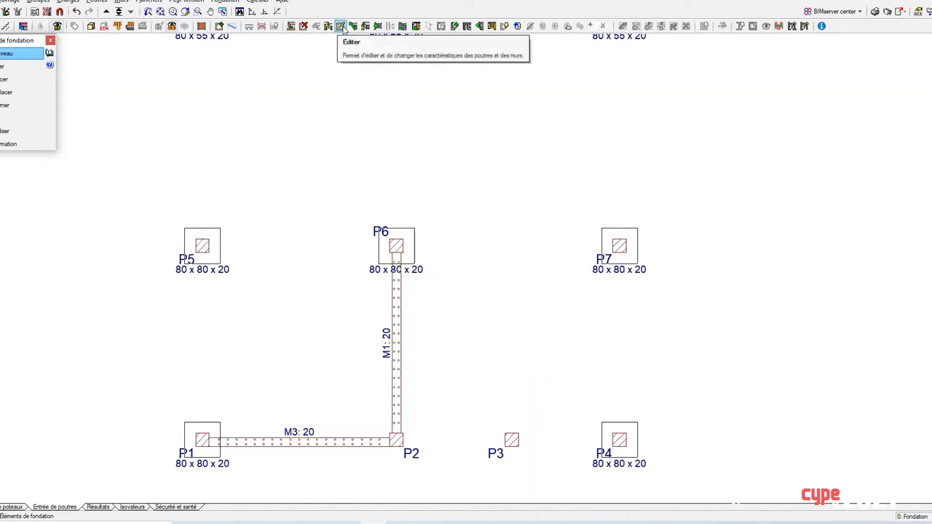
{"action": "left_click", "coordinate": [341, 27]}
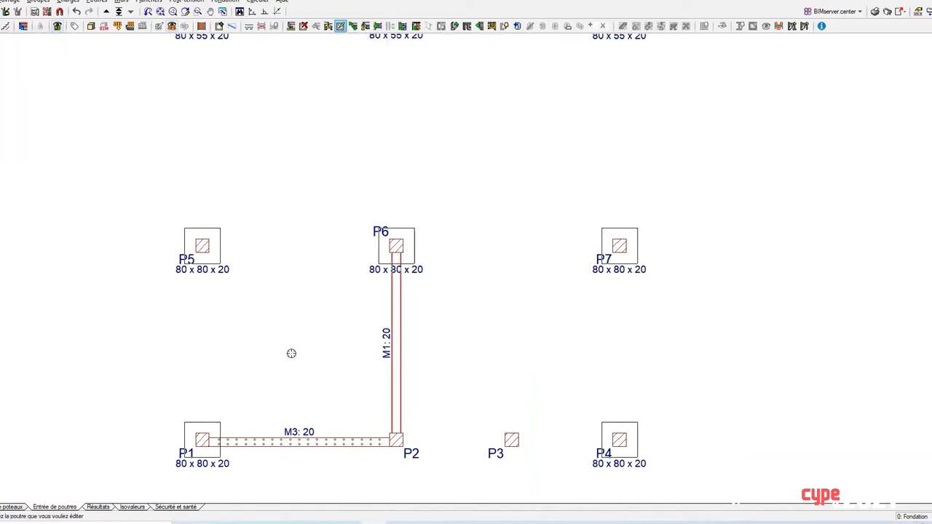
{"action": "left_click", "coordinate": [284, 438]}
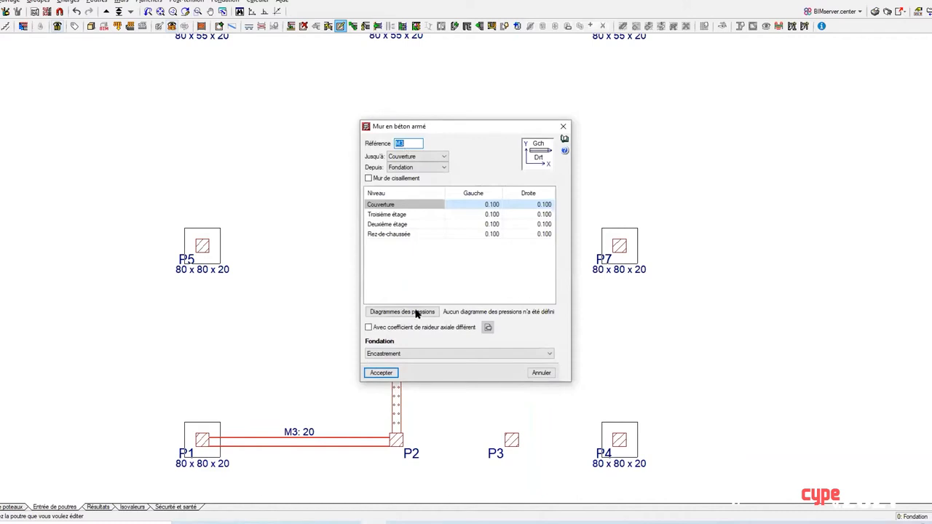
{"action": "left_click", "coordinate": [419, 354]}
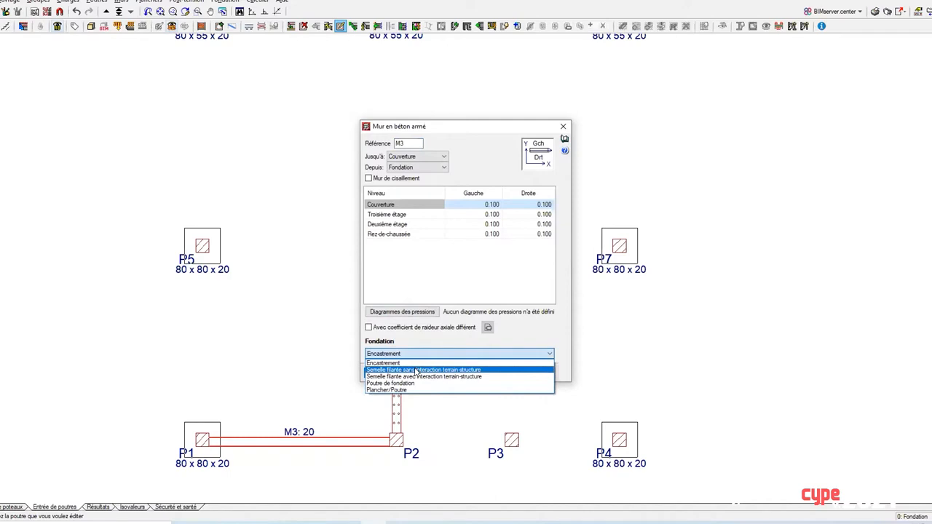
{"action": "left_click", "coordinate": [417, 370]}
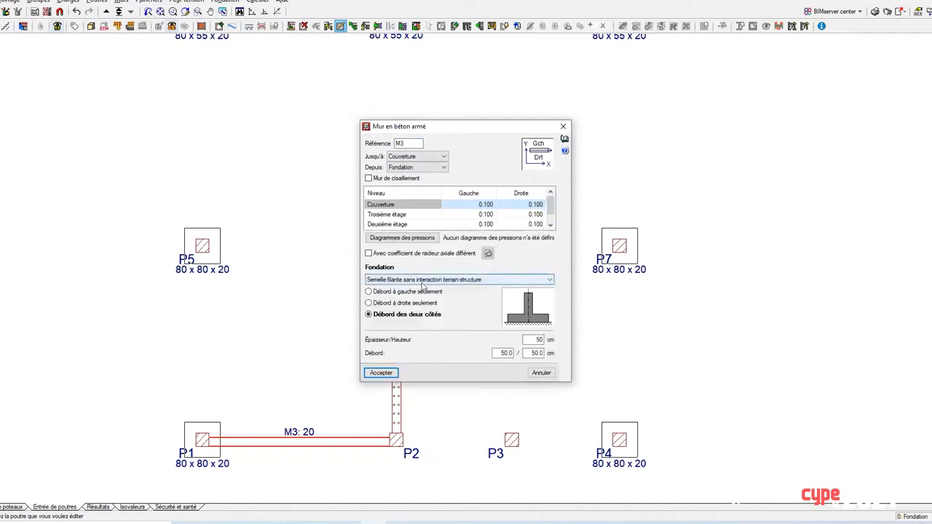
{"action": "left_click", "coordinate": [381, 373]}
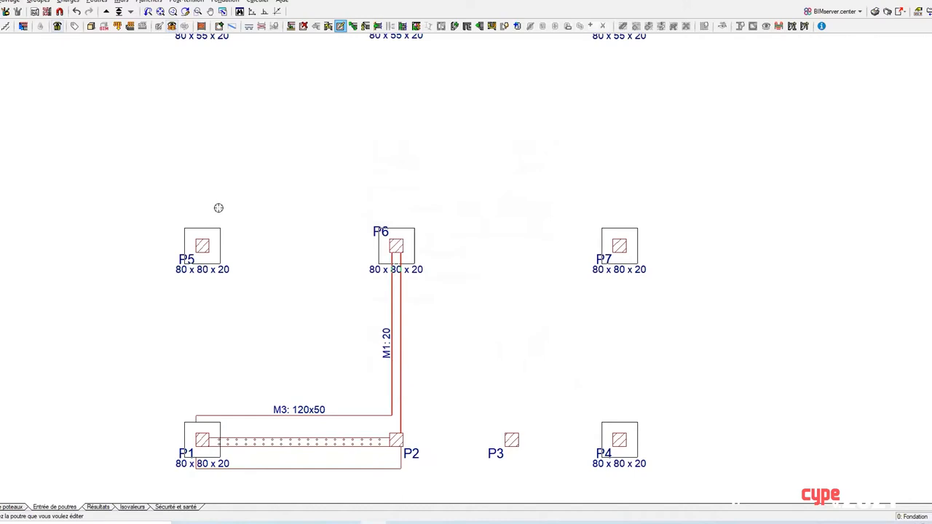
Delete the isolated footing under column P1.
{"action": "left_click", "coordinate": [224, 2]}
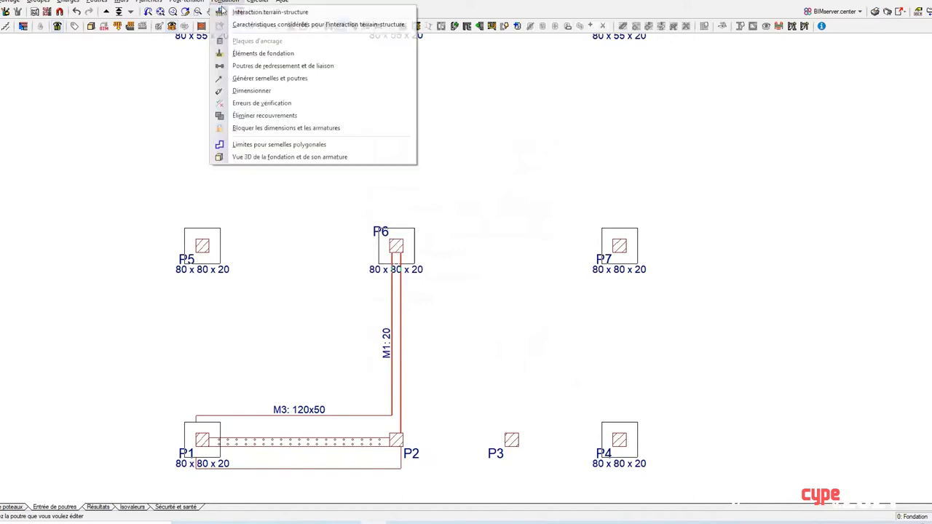
{"action": "left_click", "coordinate": [247, 53]}
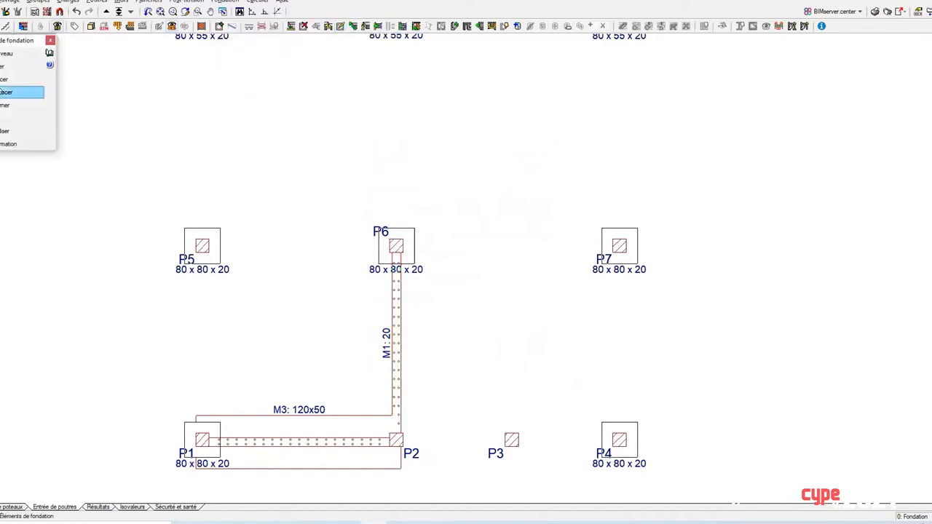
{"action": "left_click", "coordinate": [22, 79]}
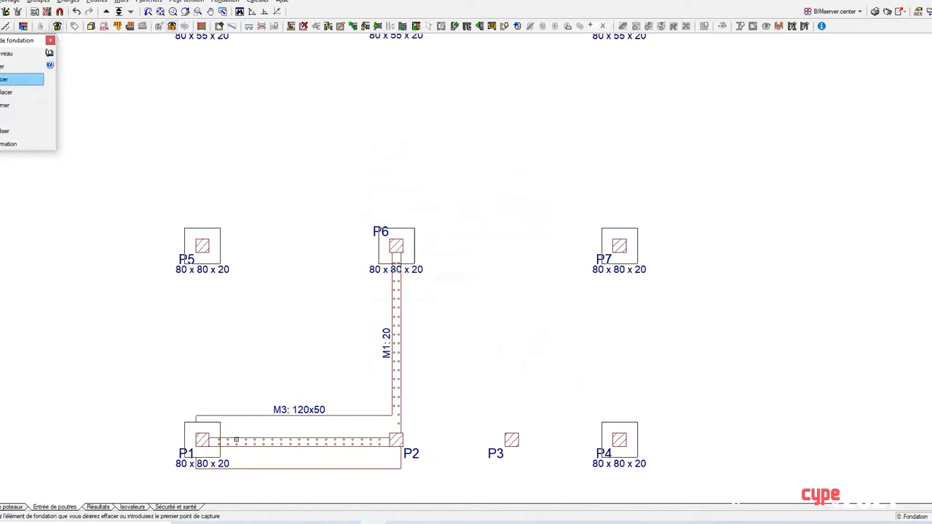
{"action": "left_click", "coordinate": [197, 439]}
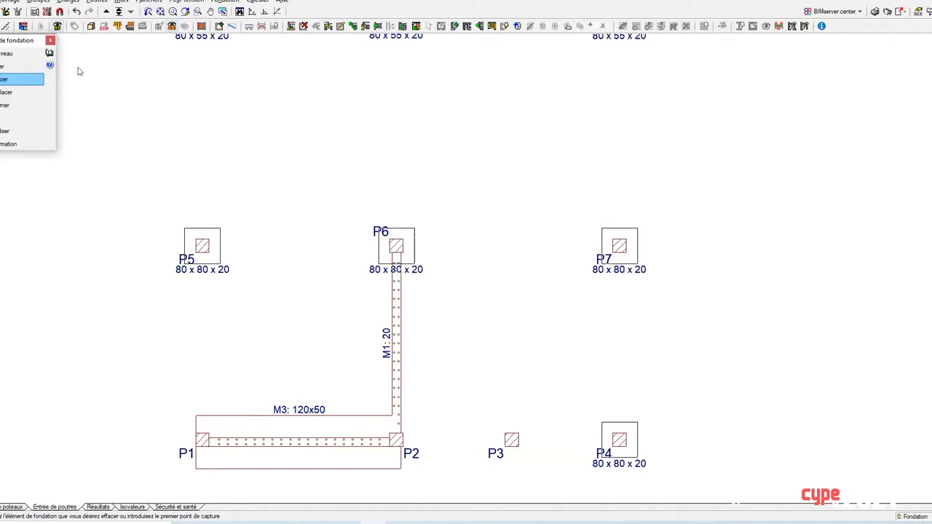
Place one combined footing, using "Éléments de plusieurs poteaux", under columns P6, P2 and P3 together with wall M1.
{"action": "left_click", "coordinate": [11, 56]}
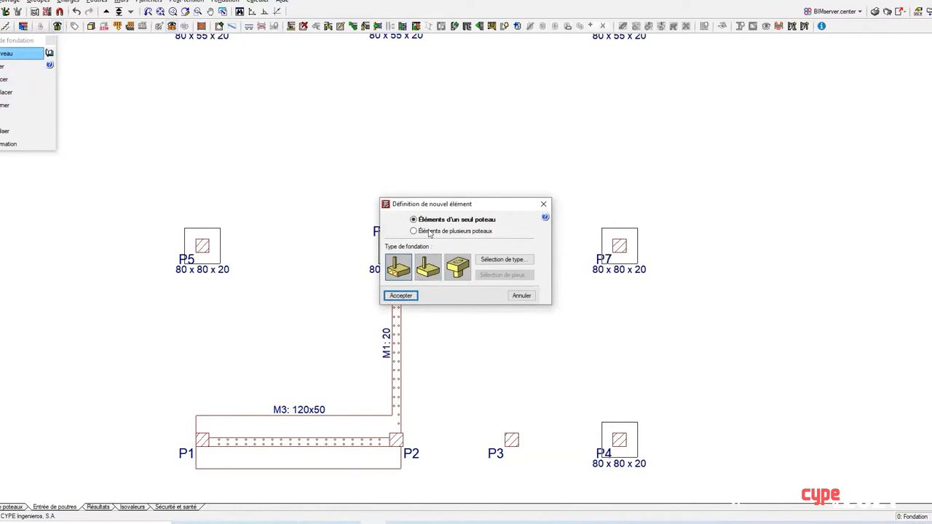
{"action": "mouse_move", "coordinate": [429, 233]}
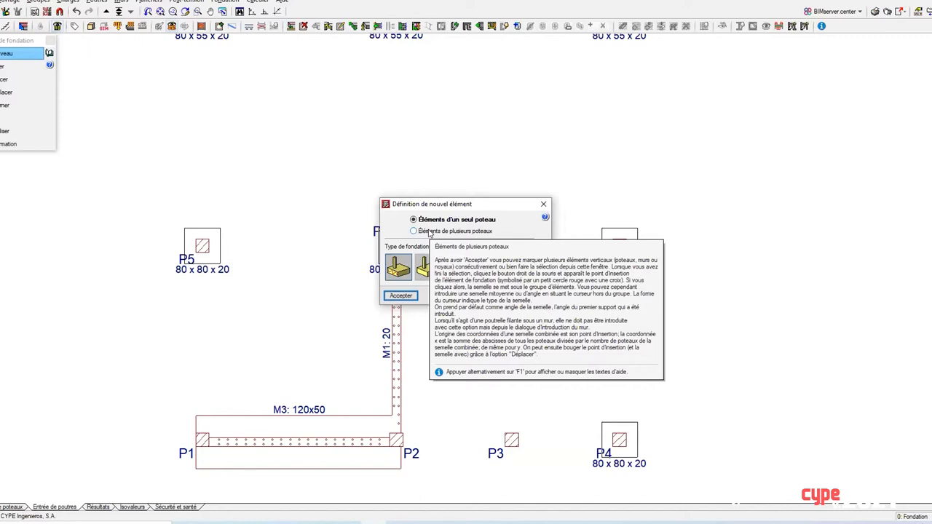
{"action": "left_click", "coordinate": [429, 231]}
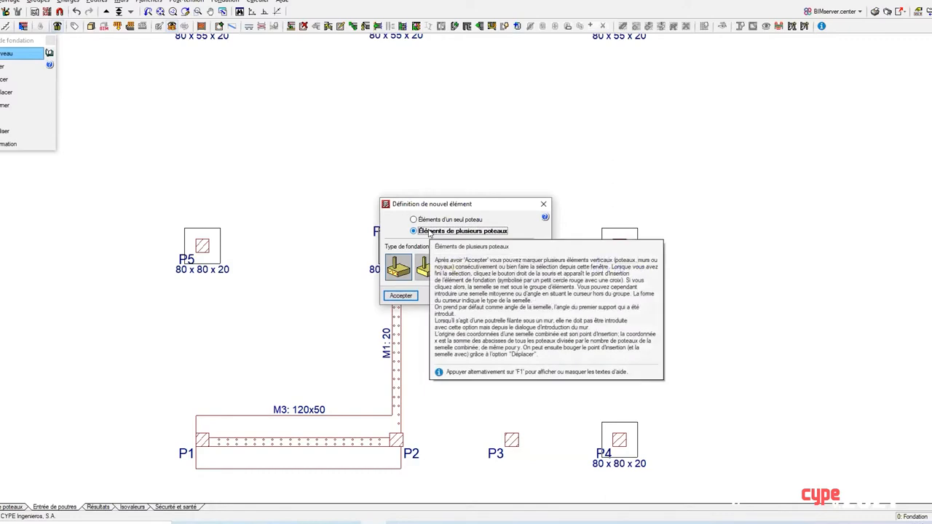
{"action": "left_click", "coordinate": [401, 297]}
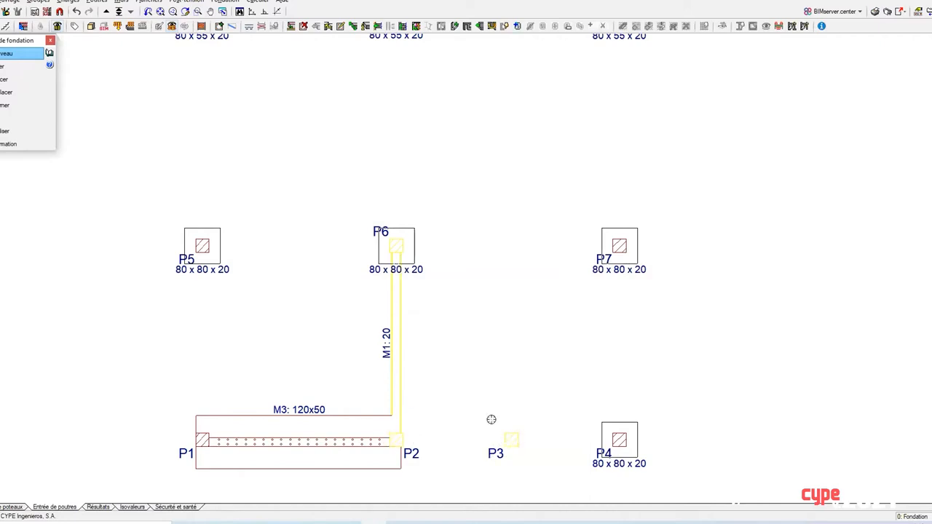
{"action": "right_click", "coordinate": [457, 379]}
{"action": "left_click", "coordinate": [426, 364]}
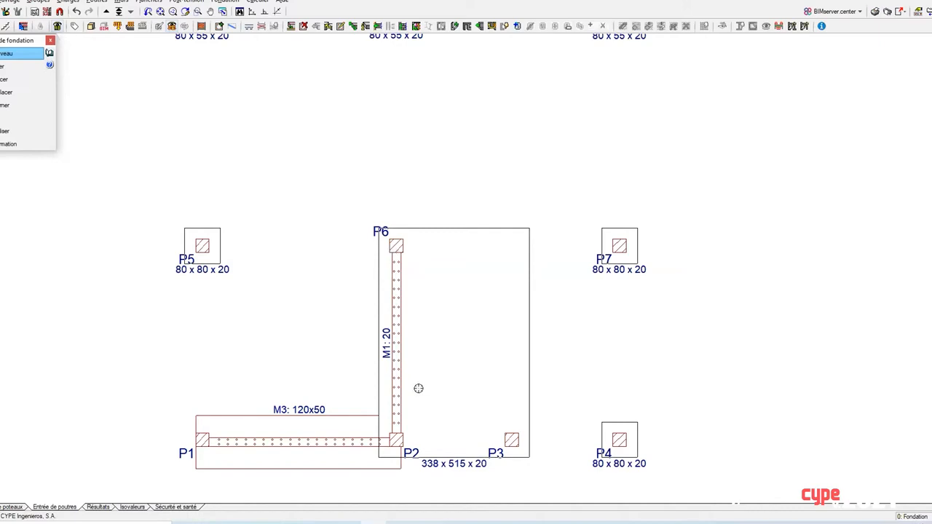
Draw a diagonal polygonal-footing limit by points that cuts off the inner lower corner area of P4's footing on the side facing P3.
{"action": "scroll", "coordinate": [411, 386], "scroll_direction": "down", "scroll_amount": 2}
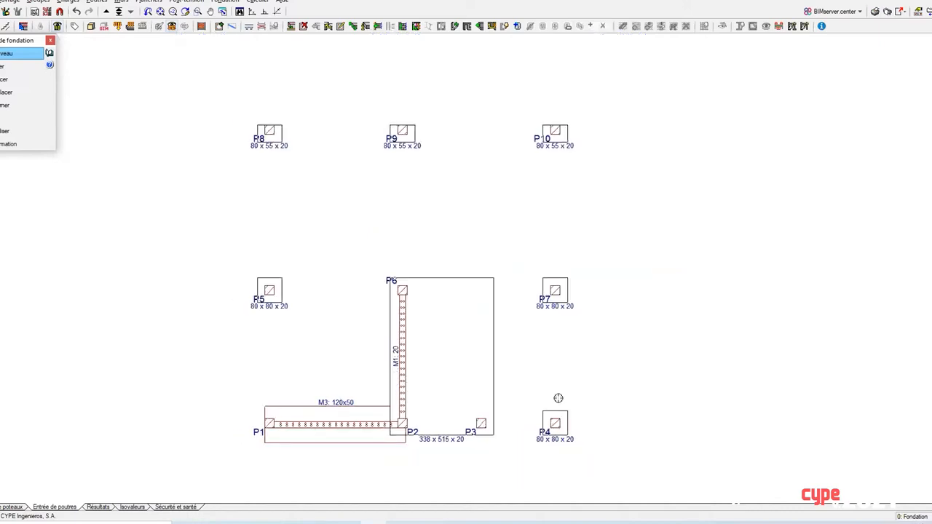
{"action": "scroll", "coordinate": [558, 398], "scroll_direction": "up", "scroll_amount": 1}
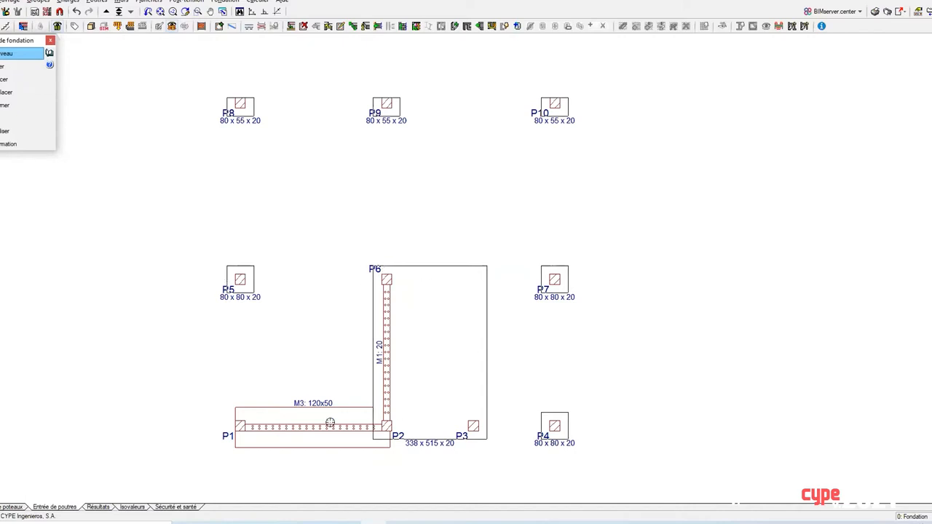
{"action": "left_click", "coordinate": [226, 2]}
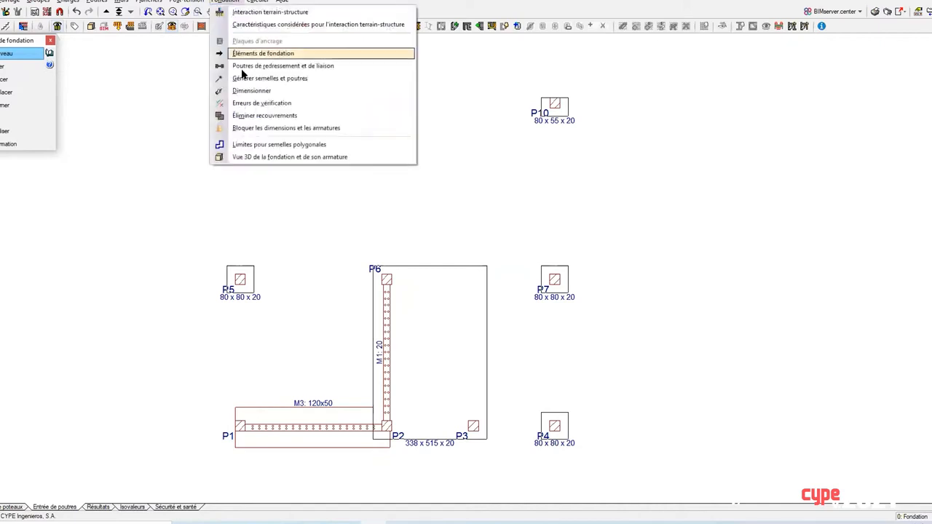
{"action": "left_click", "coordinate": [244, 145]}
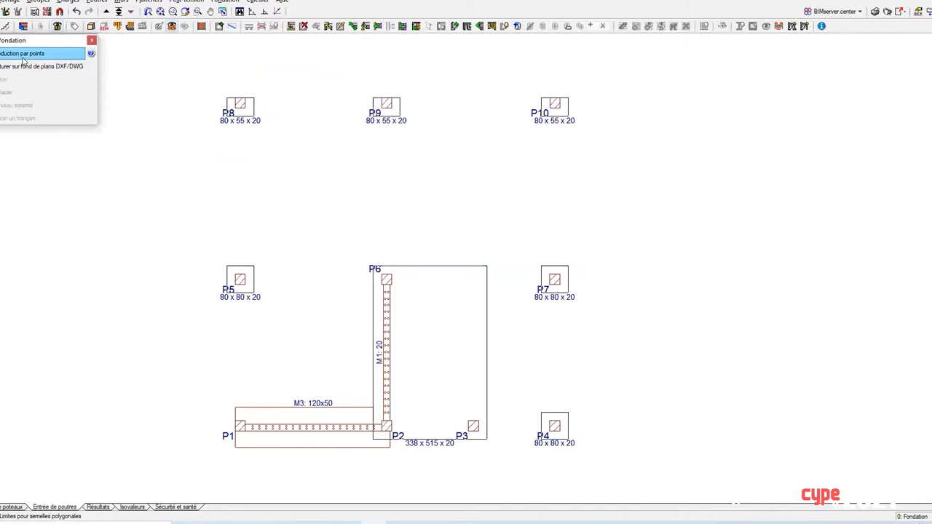
{"action": "scroll", "coordinate": [716, 471], "scroll_direction": "up", "scroll_amount": 1}
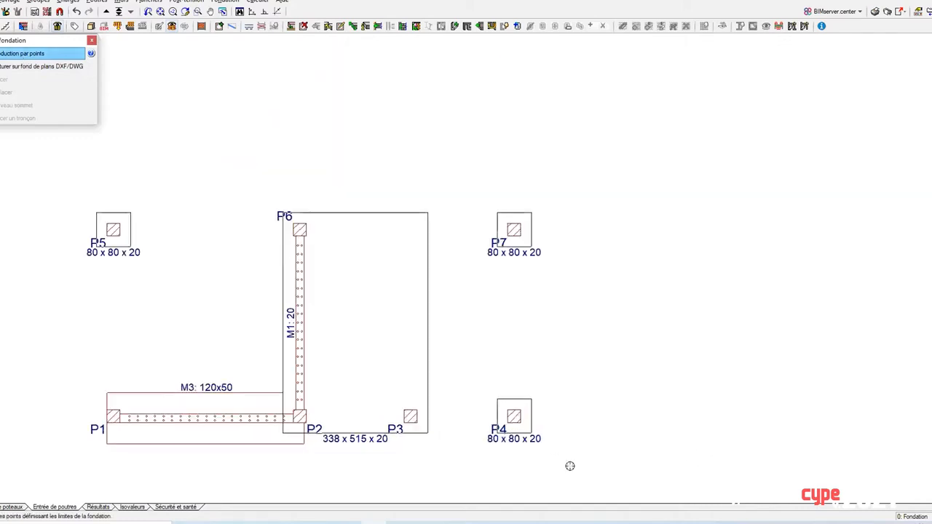
{"action": "scroll", "coordinate": [568, 464], "scroll_direction": "up", "scroll_amount": 1}
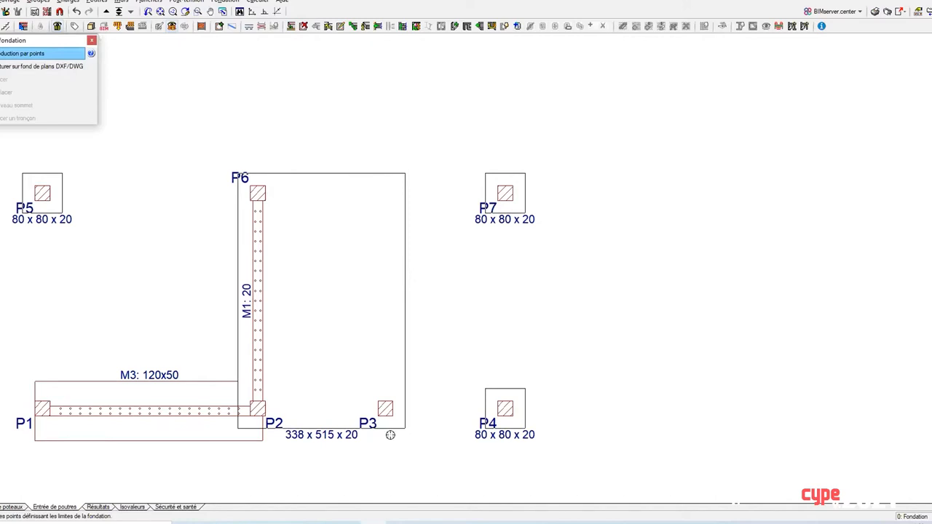
{"action": "left_click", "coordinate": [612, 280]}
{"action": "middle_click_drag", "start_coordinate": [386, 466], "coordinate": [373, 277]}
{"action": "scroll", "coordinate": [374, 276], "scroll_direction": "up", "scroll_amount": 1}
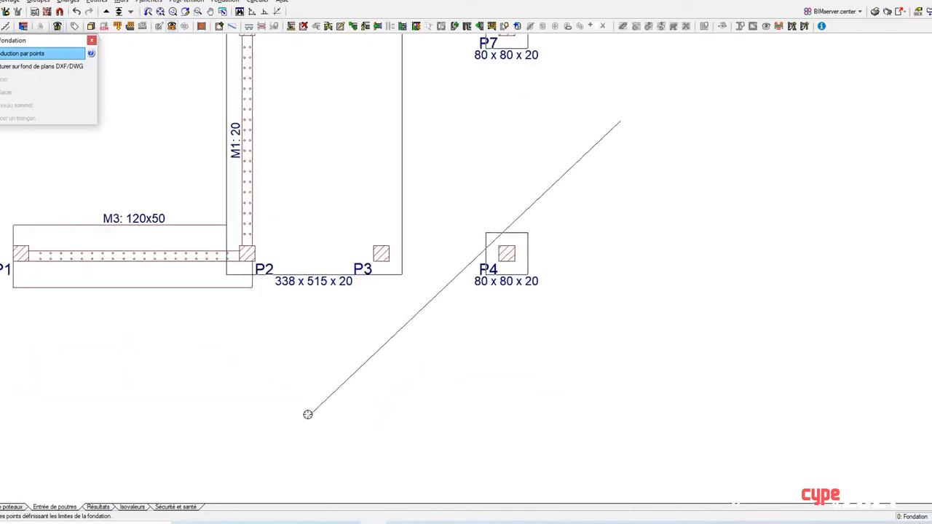
{"action": "left_click", "coordinate": [307, 414]}
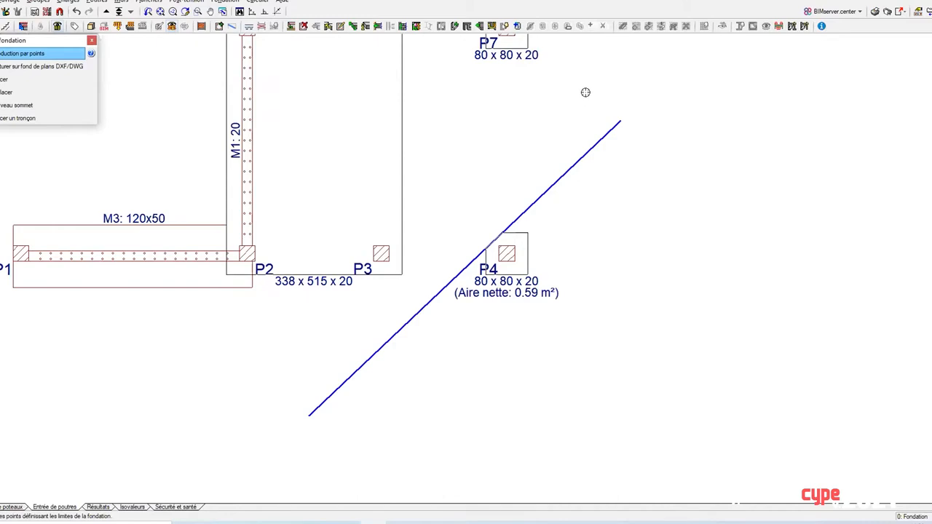
Draw a second, roughly parallel diagonal limit that trims the combined footing's corner beside column P3.
{"action": "left_click", "coordinate": [223, 422]}
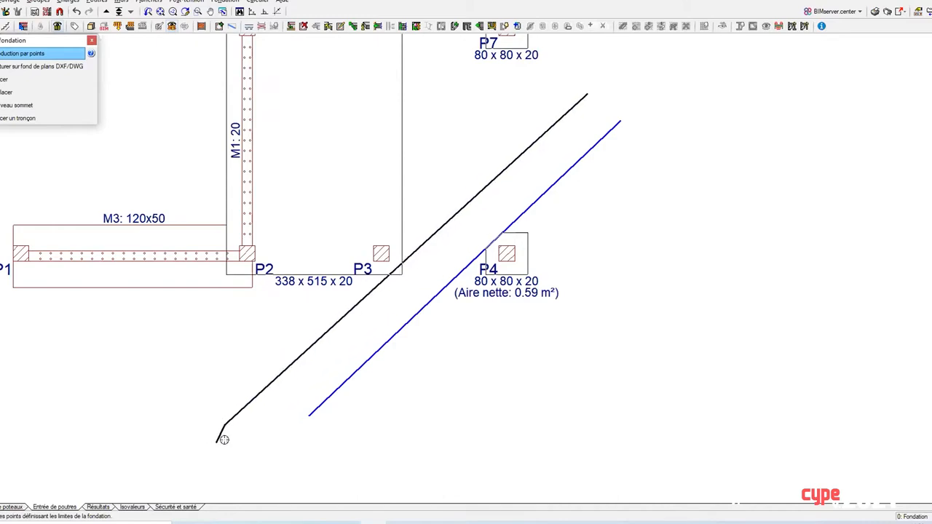
{"action": "left_click", "coordinate": [329, 410]}
{"action": "scroll", "coordinate": [370, 354], "scroll_direction": "up", "scroll_amount": 2}
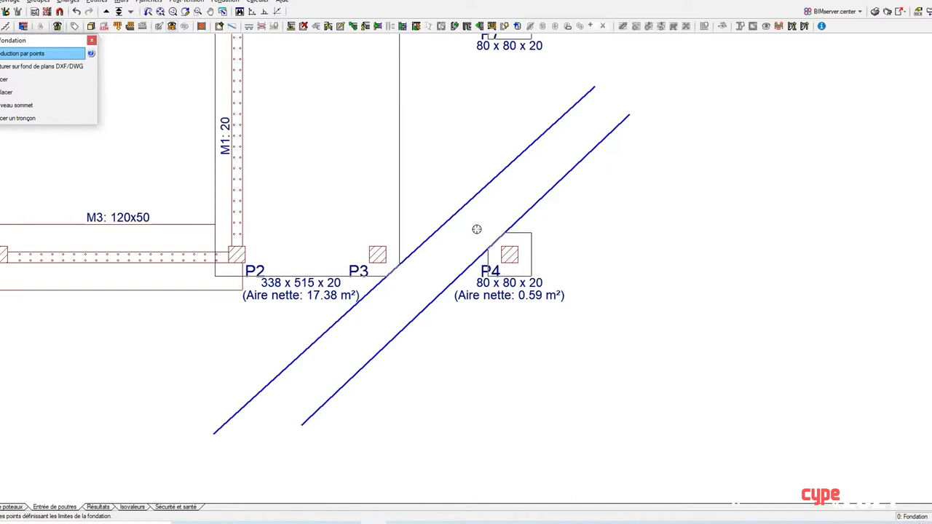
Draw a three-segment limit across the combined footing, parallel to wall M1, chamfered at the bend, and passing above P3 beyond the footing's edge.
{"action": "scroll", "coordinate": [422, 312], "scroll_direction": "down", "scroll_amount": 1}
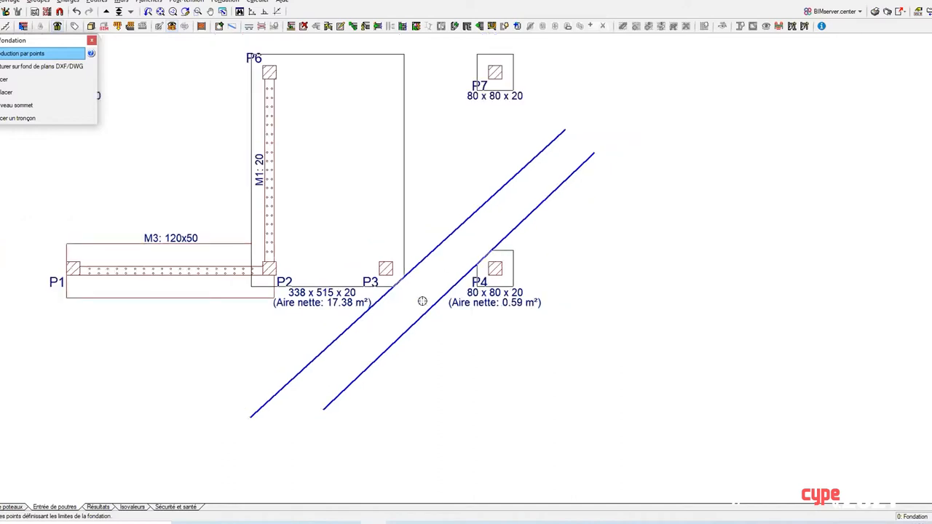
{"action": "scroll", "coordinate": [418, 248], "scroll_direction": "up", "scroll_amount": 1}
{"action": "middle_click_drag", "start_coordinate": [354, 223], "coordinate": [425, 286]}
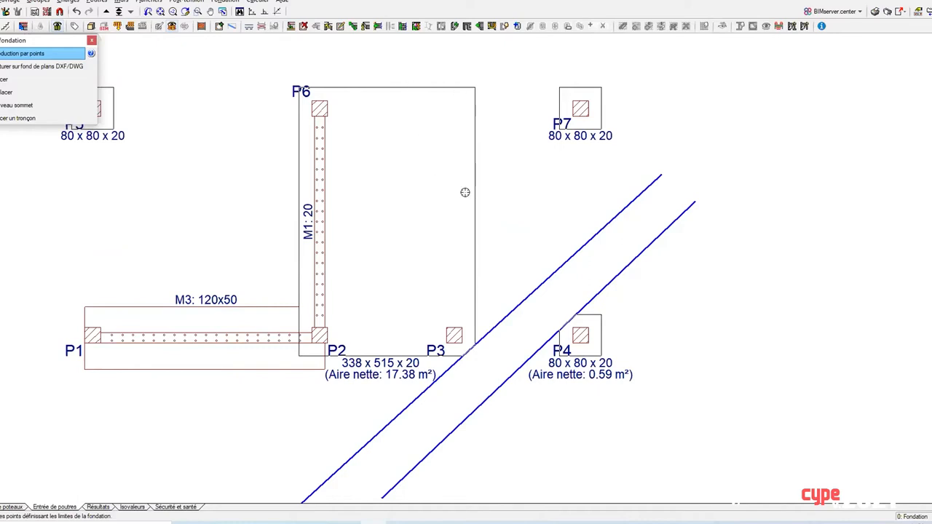
{"action": "left_click", "coordinate": [356, 66]}
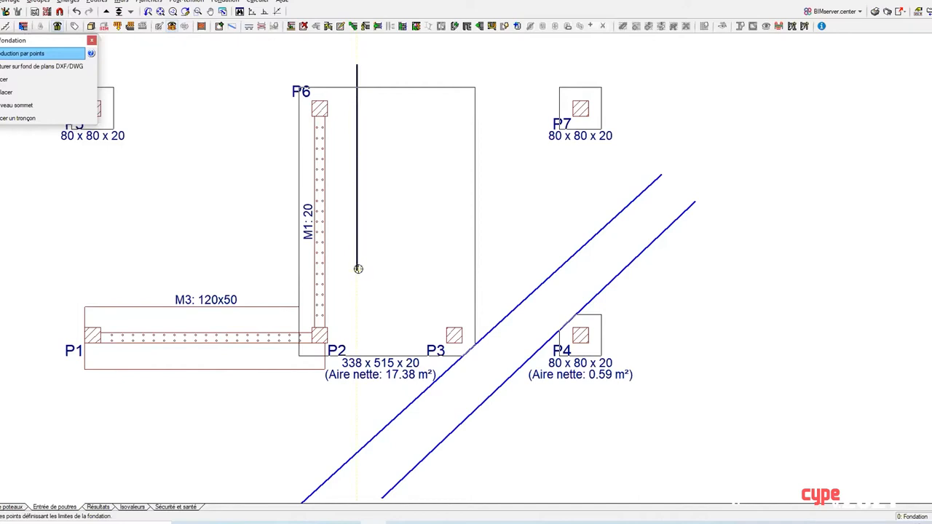
{"action": "left_click", "coordinate": [357, 249]}
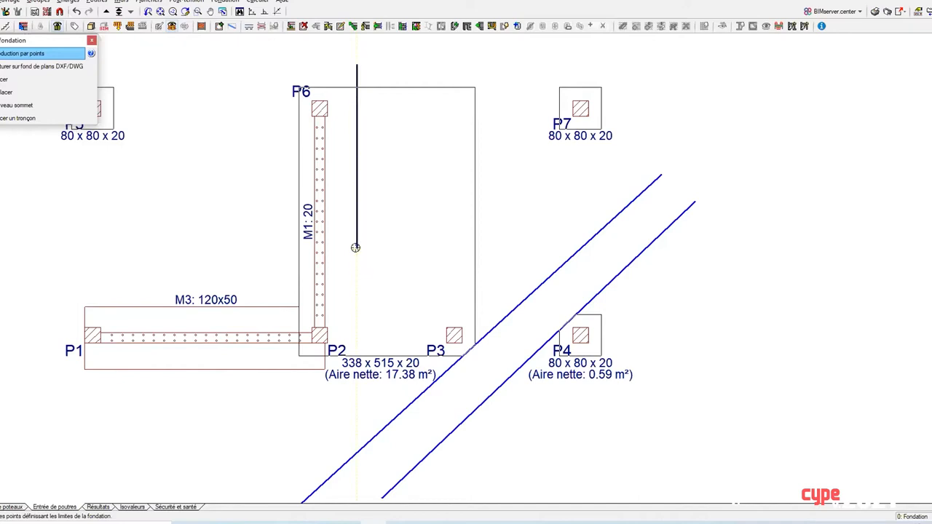
{"action": "left_click", "coordinate": [384, 285]}
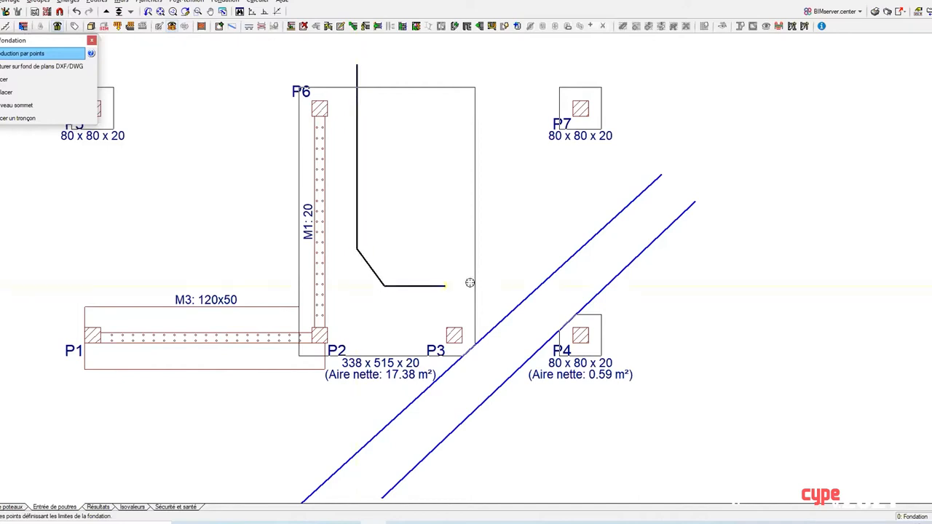
{"action": "left_click", "coordinate": [535, 284]}
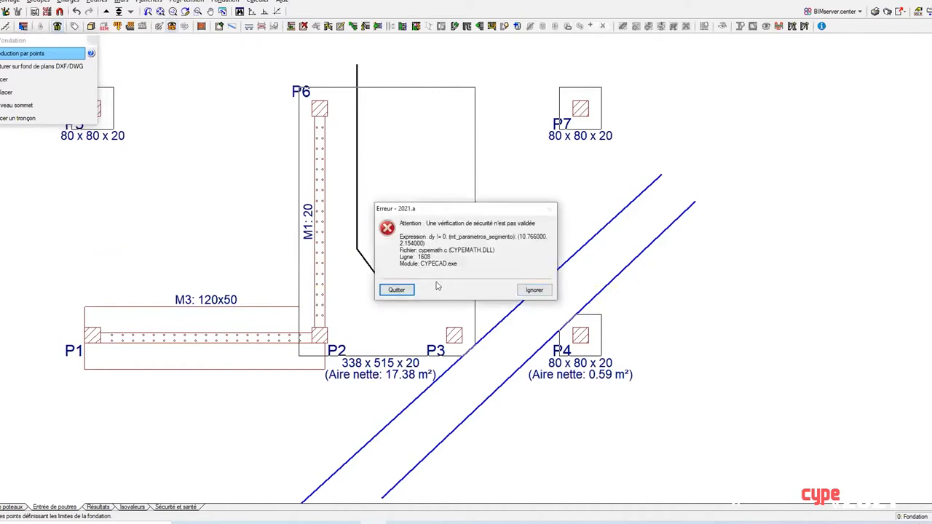
{"action": "key", "text": "Escape"}
Calculate the project without dimensioning the foundation, and close the calculation report.
{"action": "scroll", "coordinate": [520, 217], "scroll_direction": "down", "scroll_amount": 2}
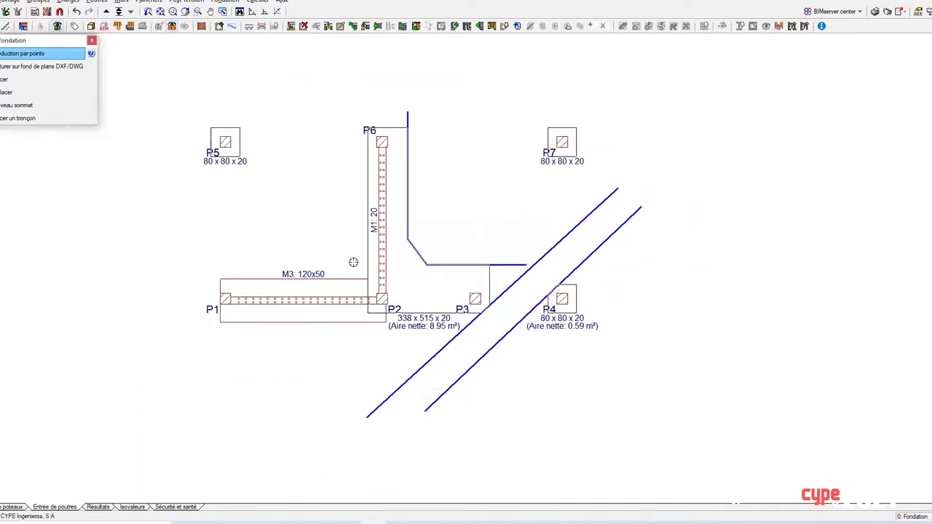
{"action": "scroll", "coordinate": [353, 262], "scroll_direction": "down", "scroll_amount": 3}
{"action": "middle_click_drag", "start_coordinate": [297, 168], "coordinate": [295, 249]}
{"action": "middle_click_drag", "start_coordinate": [326, 167], "coordinate": [357, 171]}
{"action": "scroll", "coordinate": [348, 167], "scroll_direction": "up", "scroll_amount": 1}
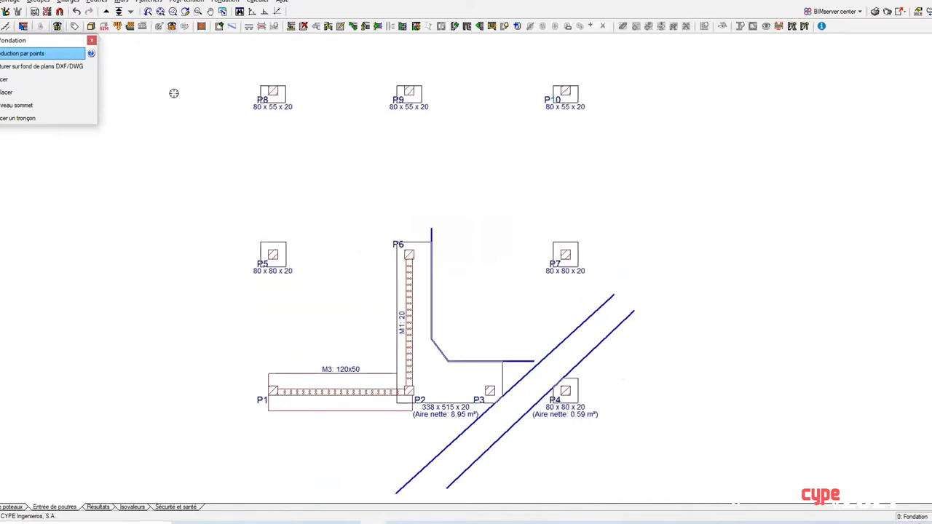
{"action": "left_click", "coordinate": [259, 1]}
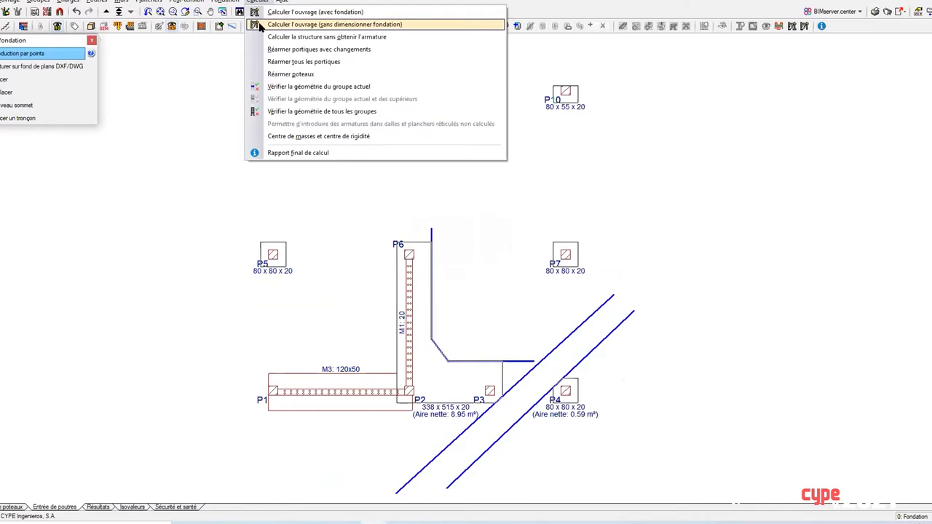
{"action": "left_click", "coordinate": [259, 24]}
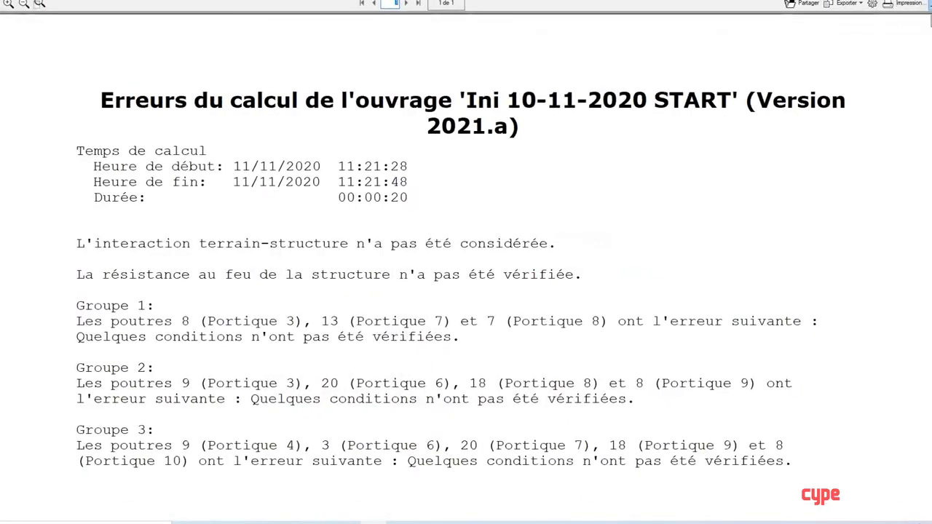
{"action": "key", "text": "Escape"}
{"action": "scroll", "coordinate": [523, 297], "scroll_direction": "up", "scroll_amount": 1}
{"action": "middle_click_drag", "start_coordinate": [439, 205], "coordinate": [458, 243]}
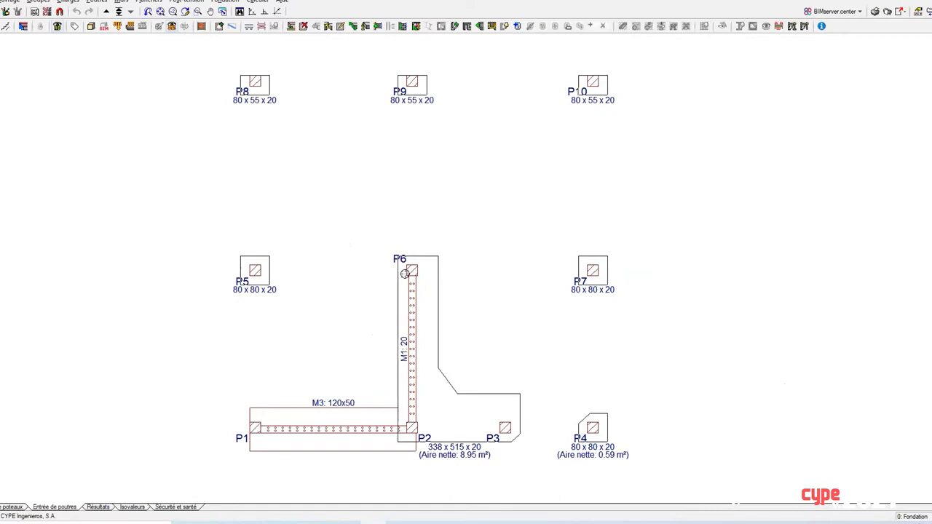
{"action": "left_click", "coordinate": [257, 1]}
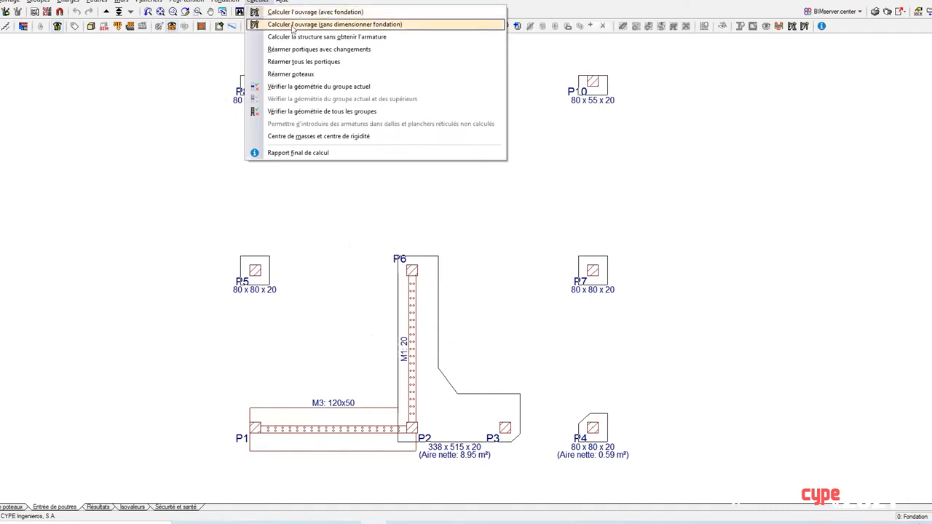
{"action": "left_click", "coordinate": [194, 85]}
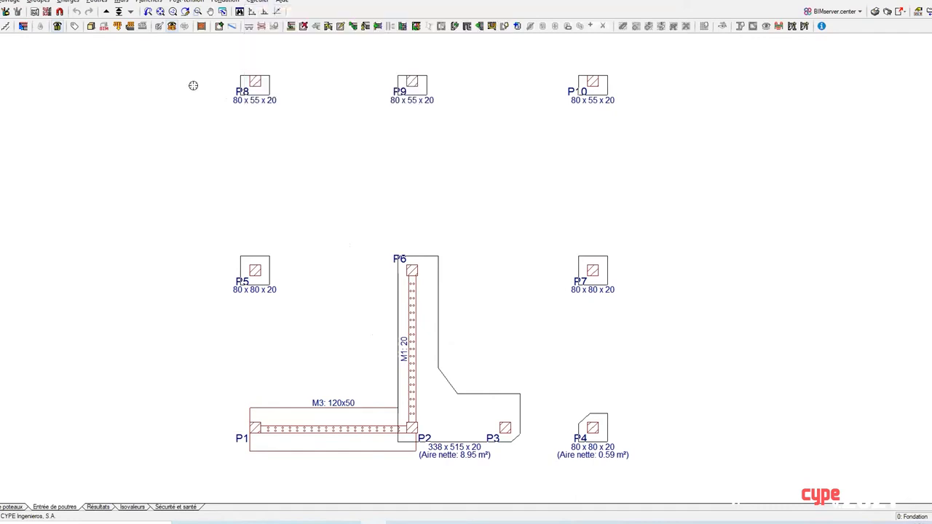
Examine the foundations and the whole building from several angles in the 3D view, and close it.
{"action": "left_click", "coordinate": [92, 27]}
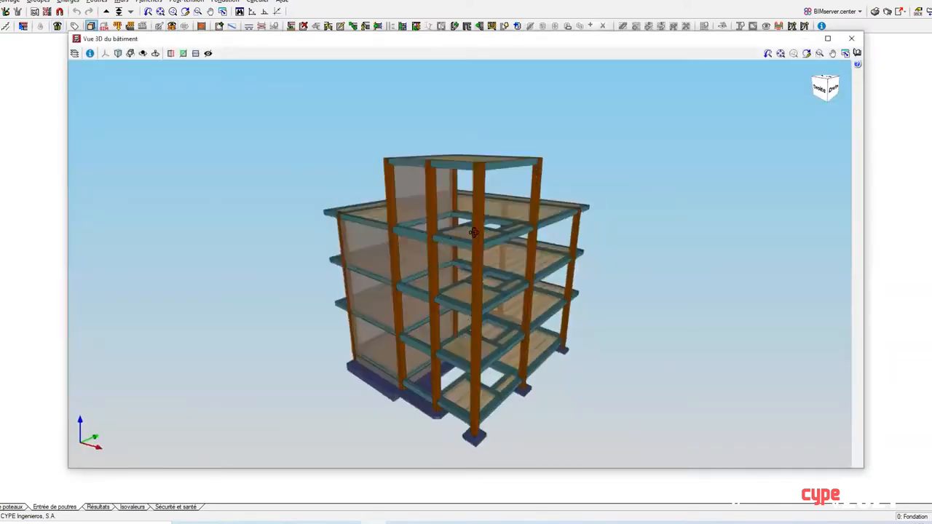
{"action": "left_click_drag", "start_coordinate": [473, 231], "coordinate": [395, 333]}
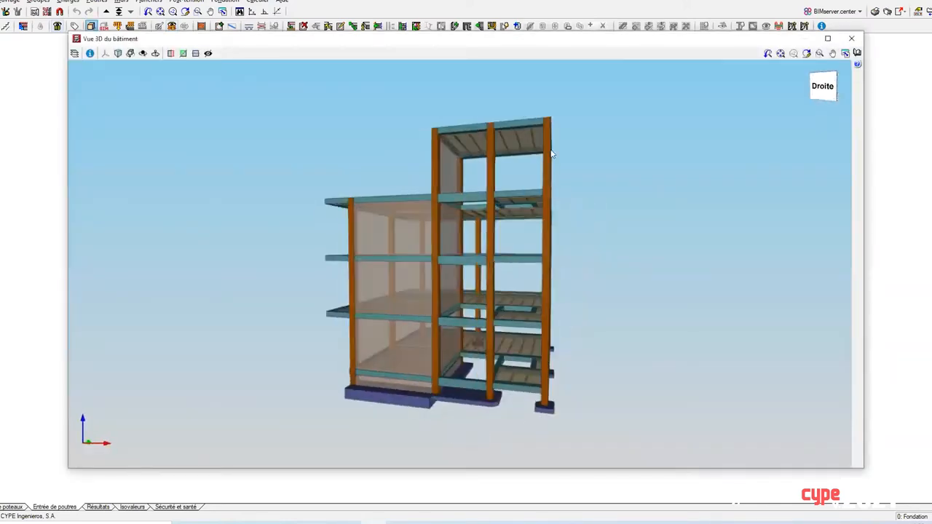
{"action": "left_click_drag", "start_coordinate": [376, 225], "coordinate": [504, 389]}
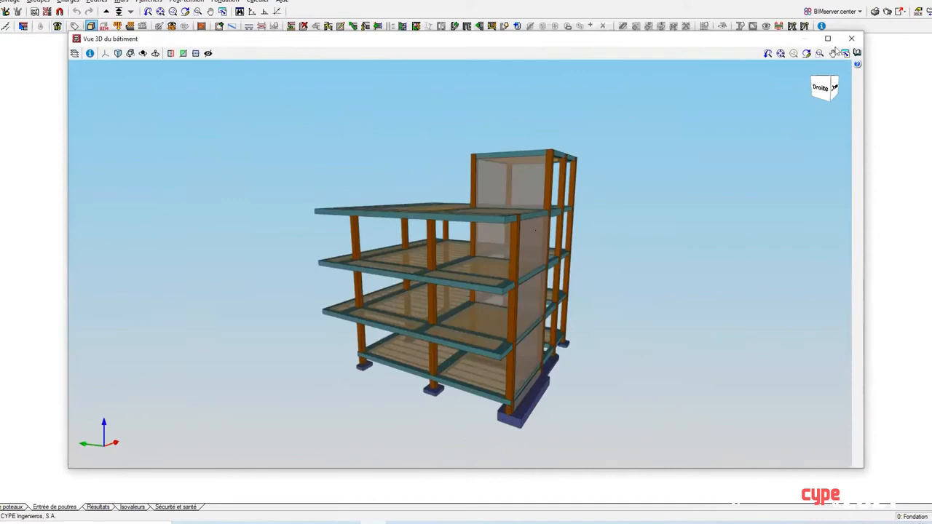
{"action": "left_click", "coordinate": [851, 38]}
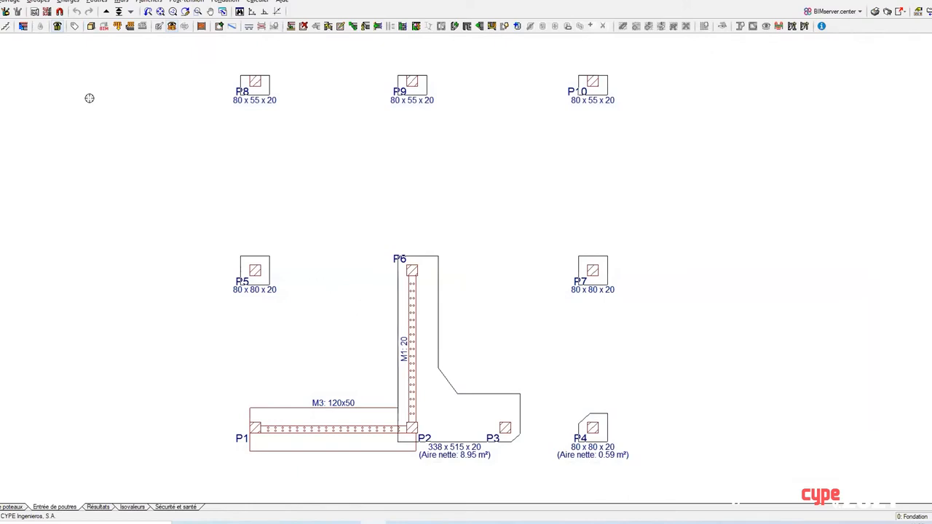
In the project's general data, set the concrete design code to Eurocode 2 (France), and continue despite losing the previous calculation results.
{"action": "left_click", "coordinate": [11, 2]}
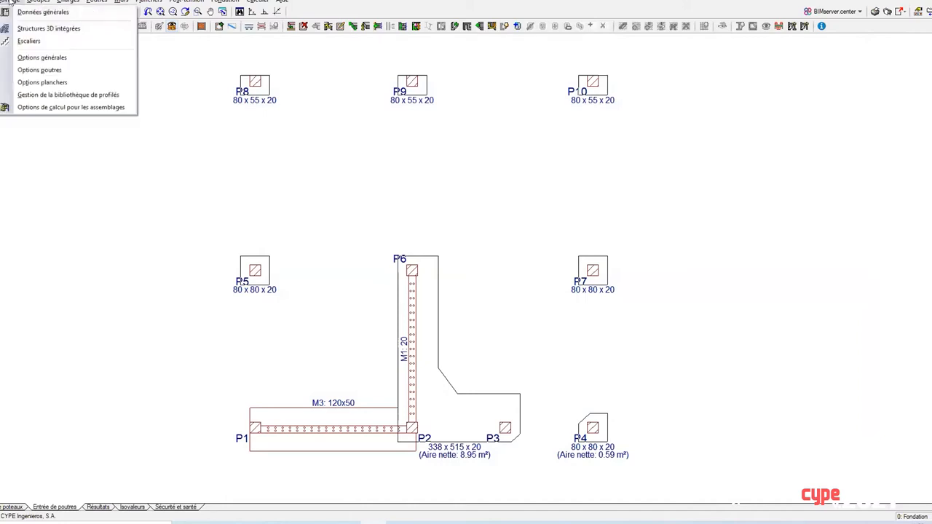
{"action": "left_click", "coordinate": [10, 13]}
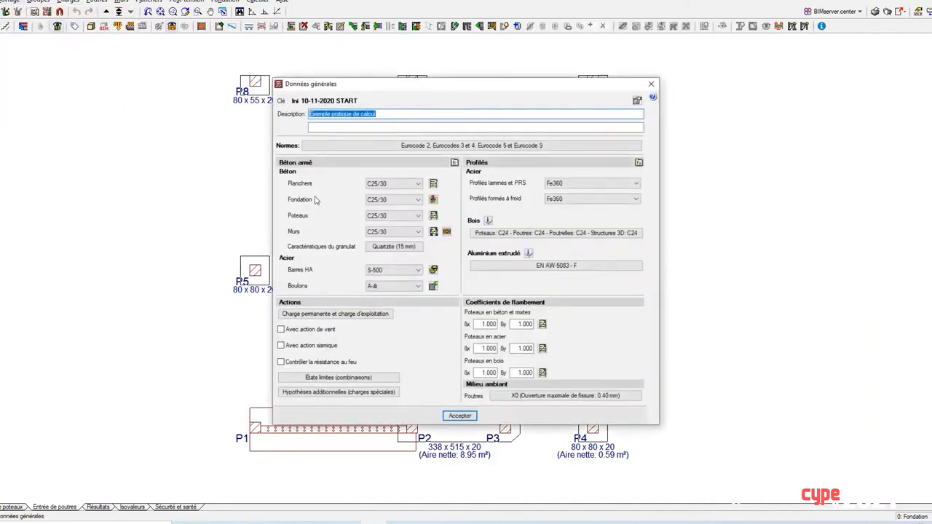
{"action": "left_click", "coordinate": [427, 145]}
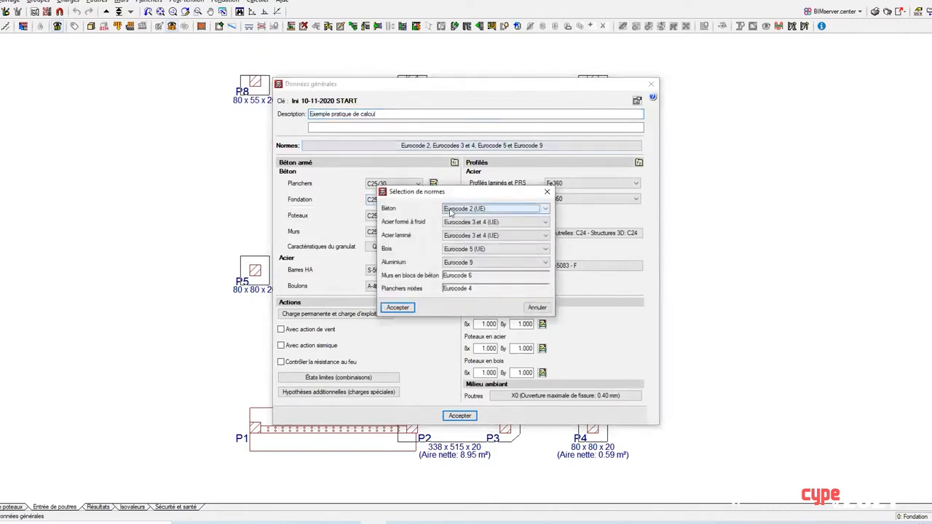
{"action": "left_click", "coordinate": [450, 210]}
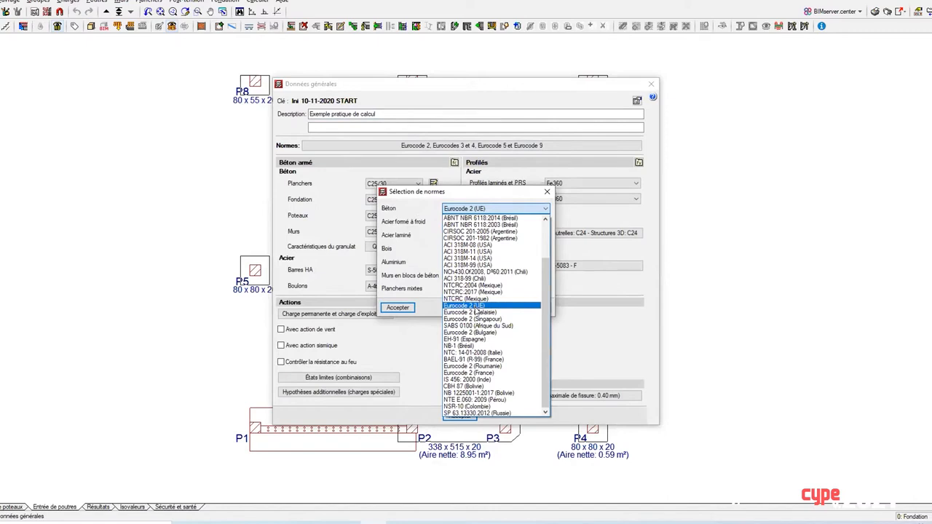
{"action": "left_click", "coordinate": [469, 373]}
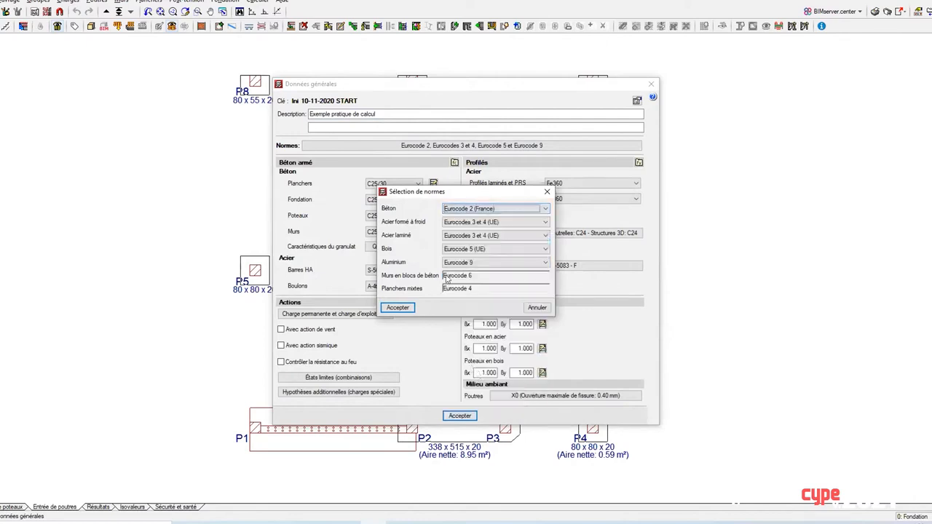
{"action": "left_click", "coordinate": [467, 222]}
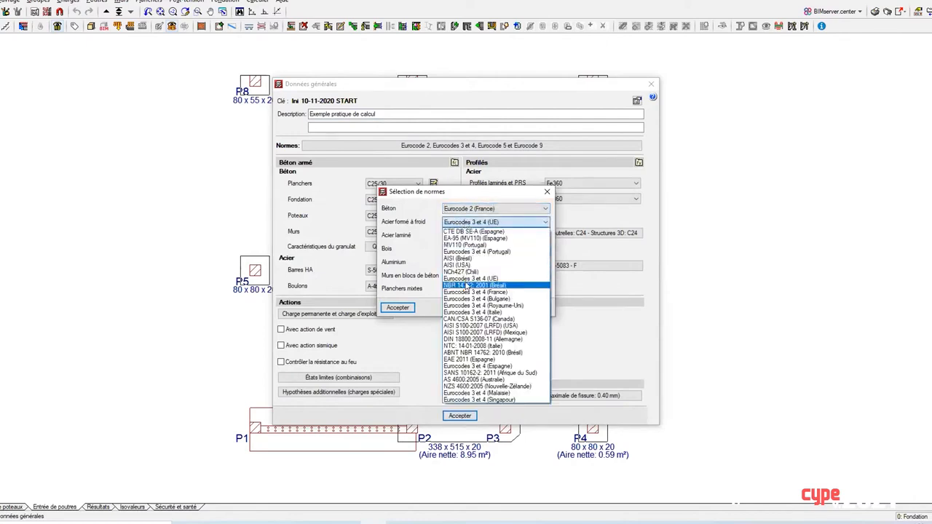
{"action": "left_click", "coordinate": [435, 224]}
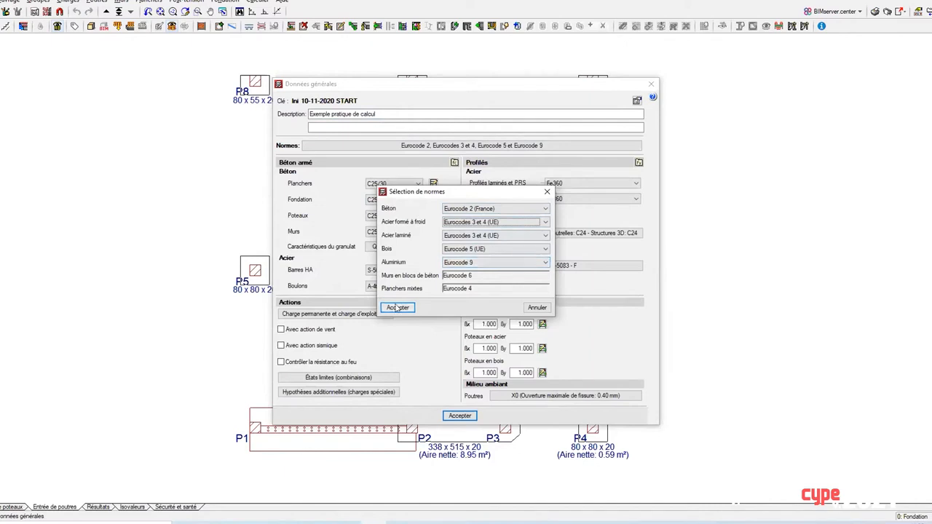
{"action": "left_click", "coordinate": [397, 307]}
{"action": "left_click", "coordinate": [357, 281]}
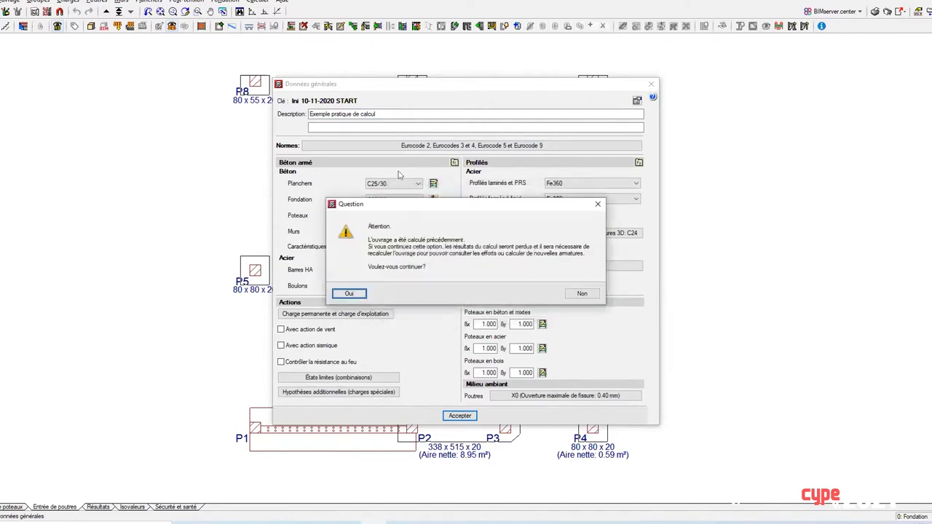
{"action": "left_click", "coordinate": [354, 294]}
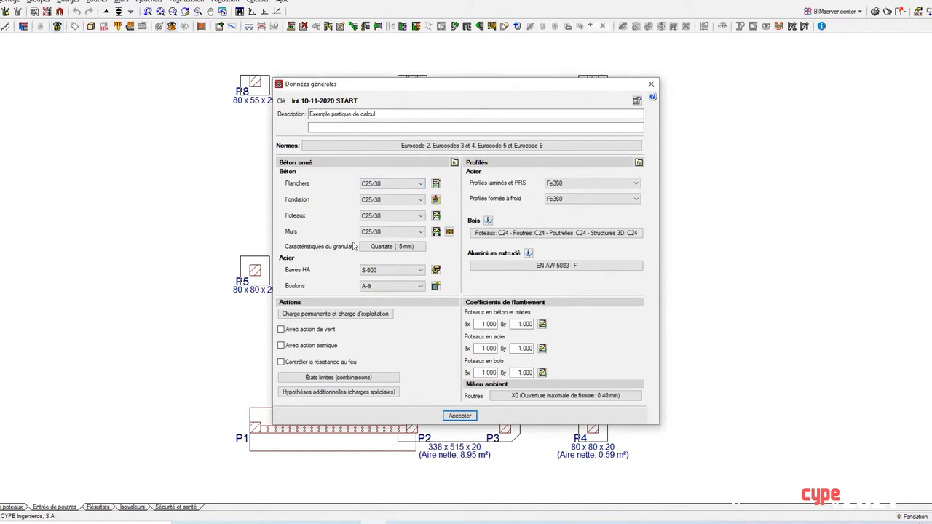
Review the foundation concrete grades, open the foundation soil data, and toggle the footing sliding check on and off again.
{"action": "left_click", "coordinate": [373, 201]}
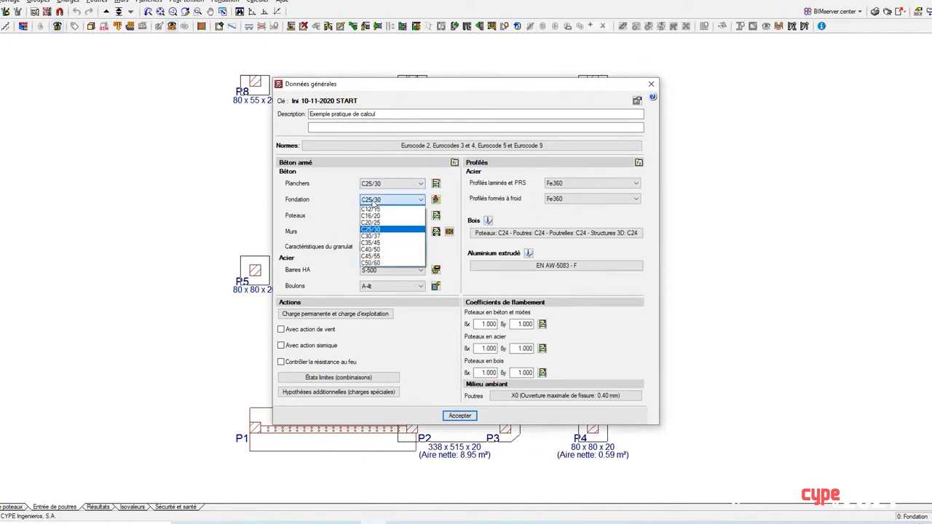
{"action": "left_click", "coordinate": [372, 203]}
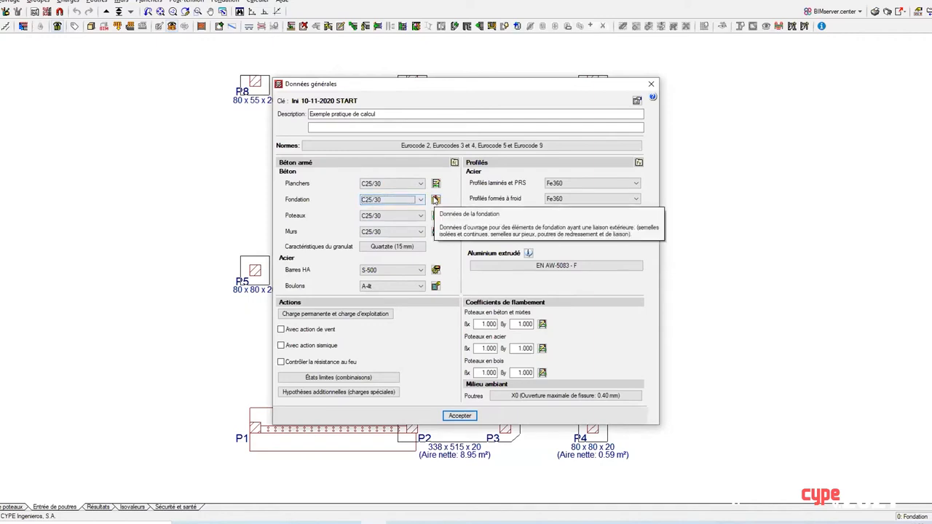
{"action": "left_click", "coordinate": [435, 199]}
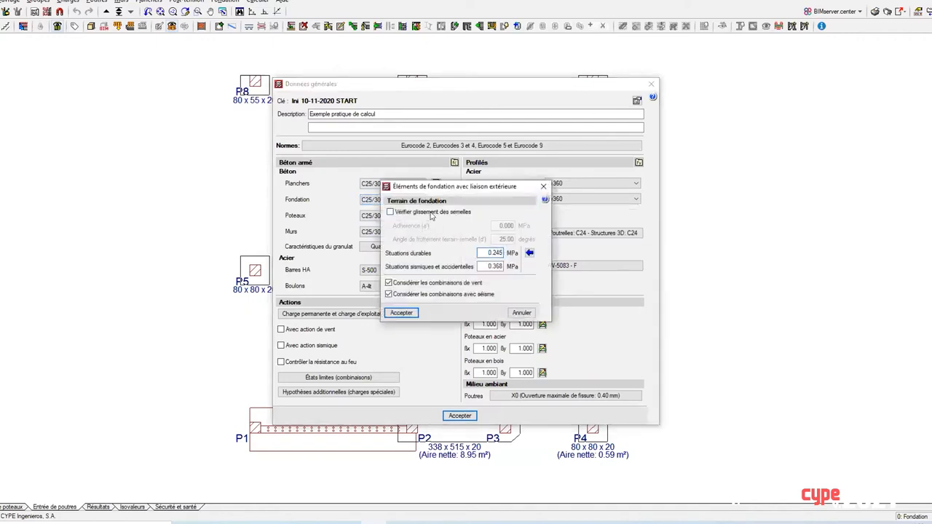
{"action": "left_click", "coordinate": [432, 212]}
{"action": "left_click", "coordinate": [431, 212]}
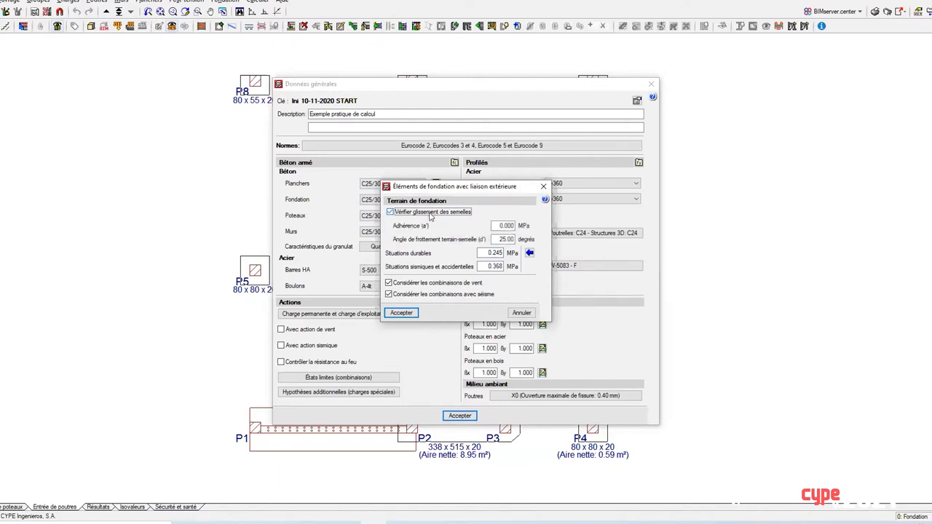
{"action": "left_click", "coordinate": [431, 211]}
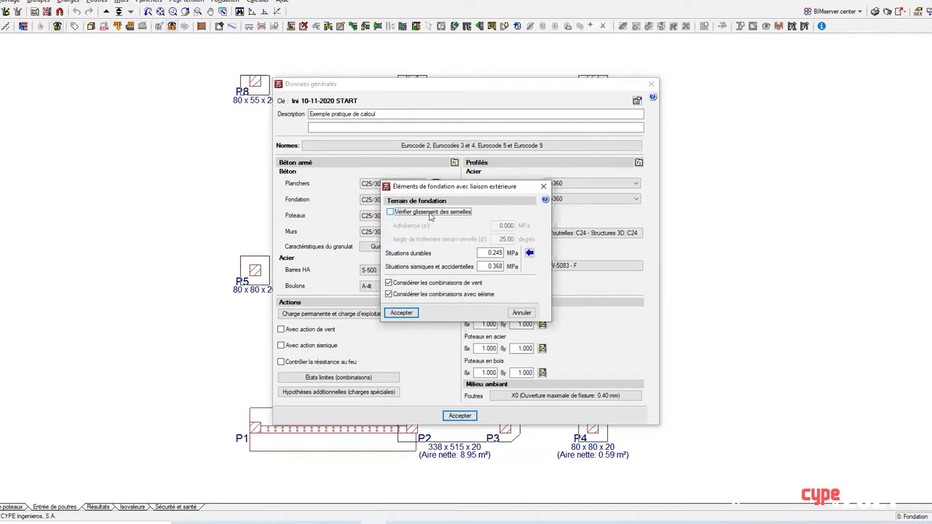
Examine the bearing pressures and the usual values by soil type, cancel the import, and accept the foundation soil data.
{"action": "left_click", "coordinate": [482, 250]}
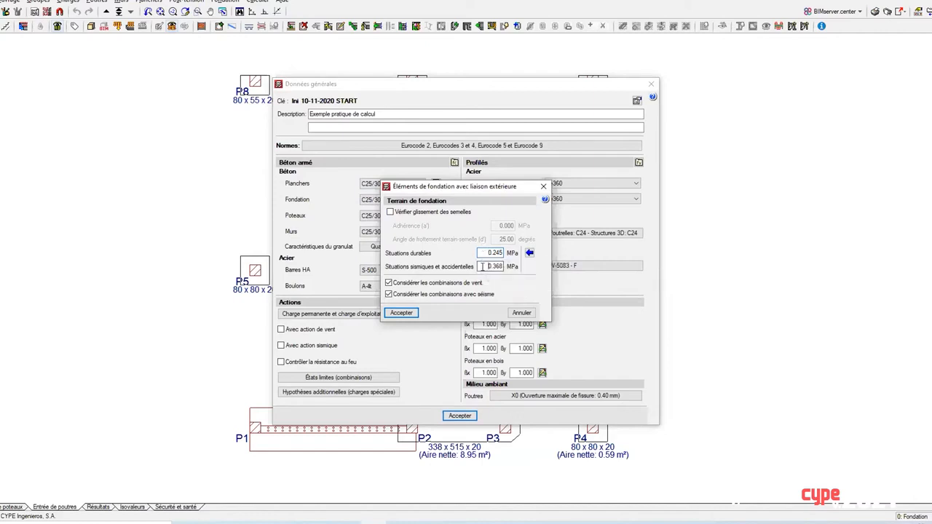
{"action": "left_click", "coordinate": [529, 253]}
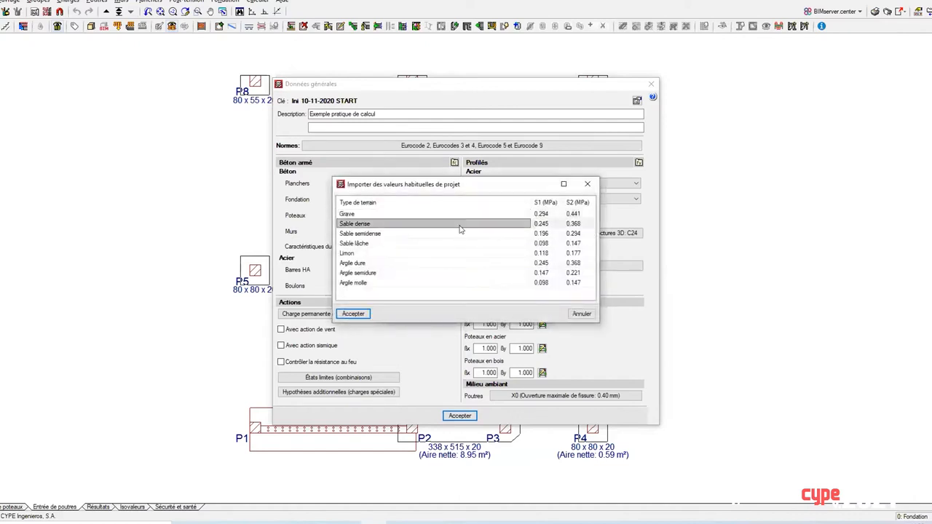
{"action": "left_click", "coordinate": [435, 253]}
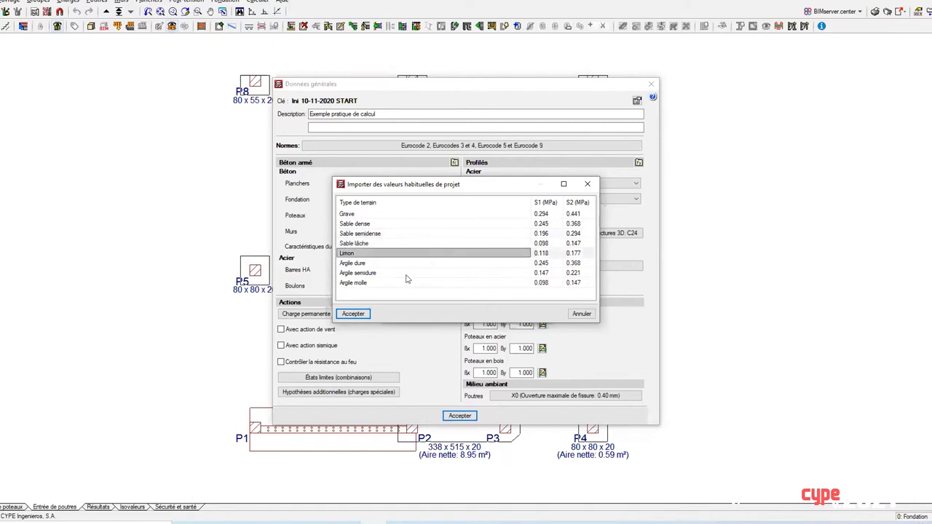
{"action": "left_click", "coordinate": [581, 316]}
{"action": "double_click", "coordinate": [492, 253]}
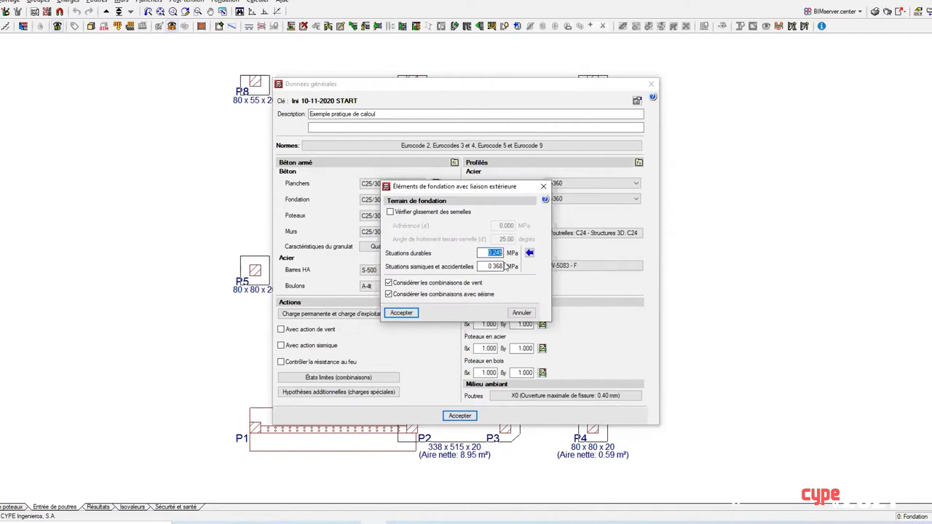
{"action": "double_click", "coordinate": [488, 266]}
{"action": "left_click", "coordinate": [399, 314]}
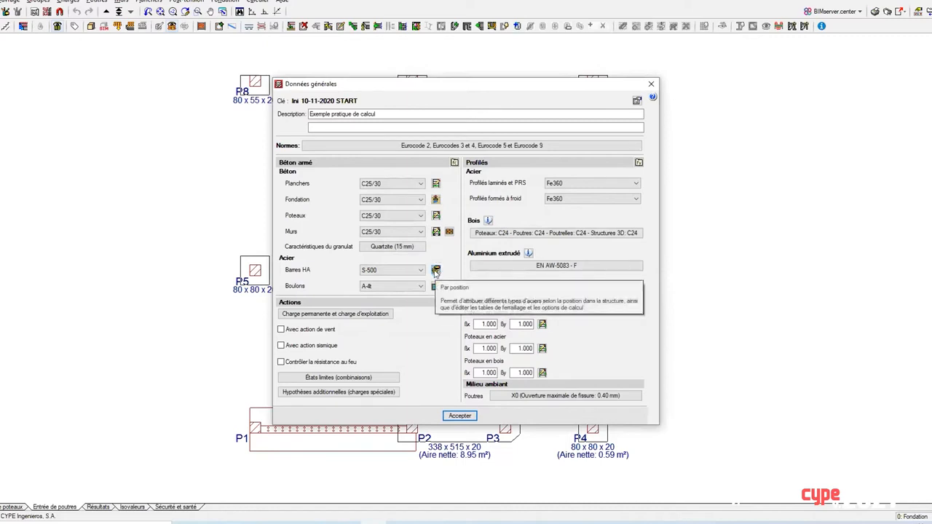
Open the foundation settings of the reinforcing bars by position, and review the general options for isolated footings, including the minimum thickness.
{"action": "left_click", "coordinate": [435, 270]}
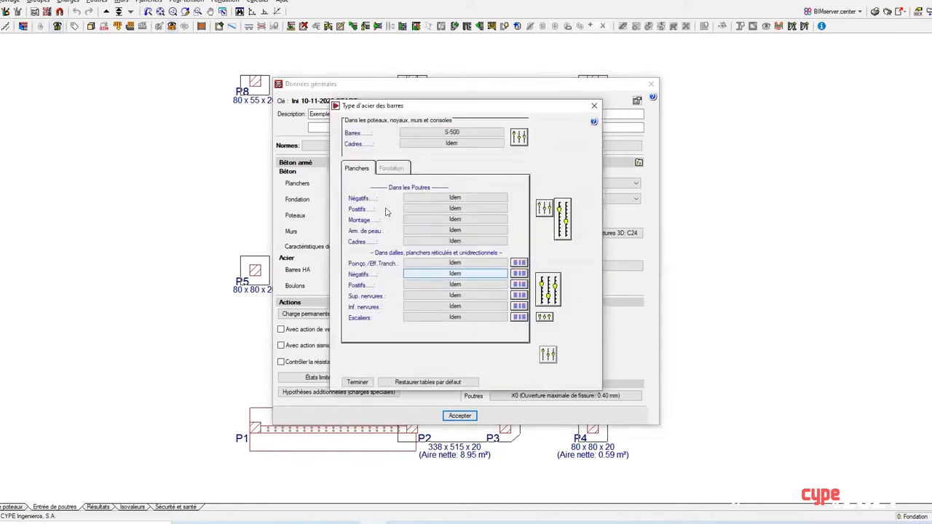
{"action": "left_click", "coordinate": [390, 169]}
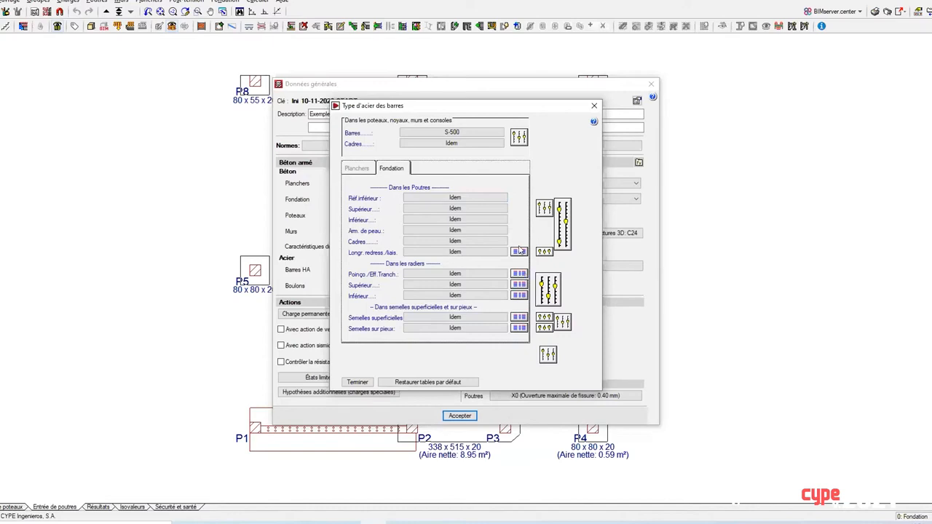
{"action": "left_click", "coordinate": [542, 318]}
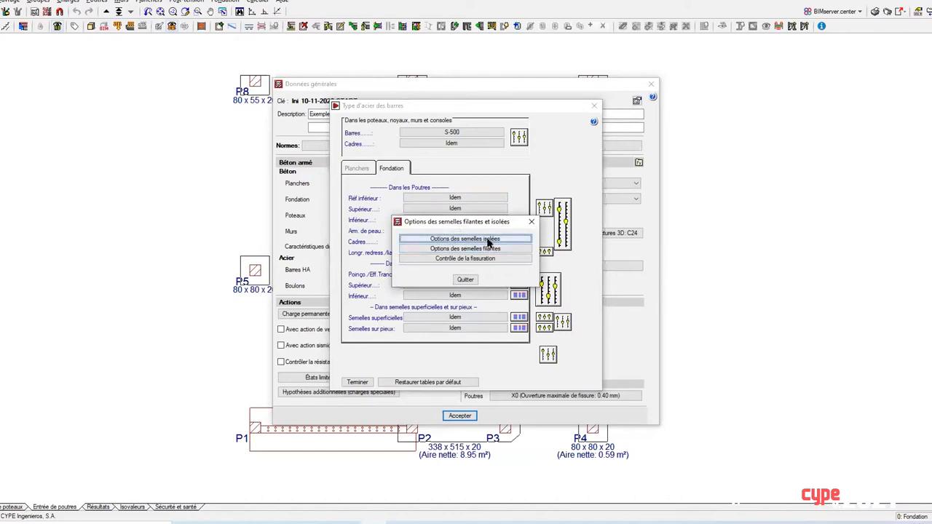
{"action": "left_click", "coordinate": [488, 239]}
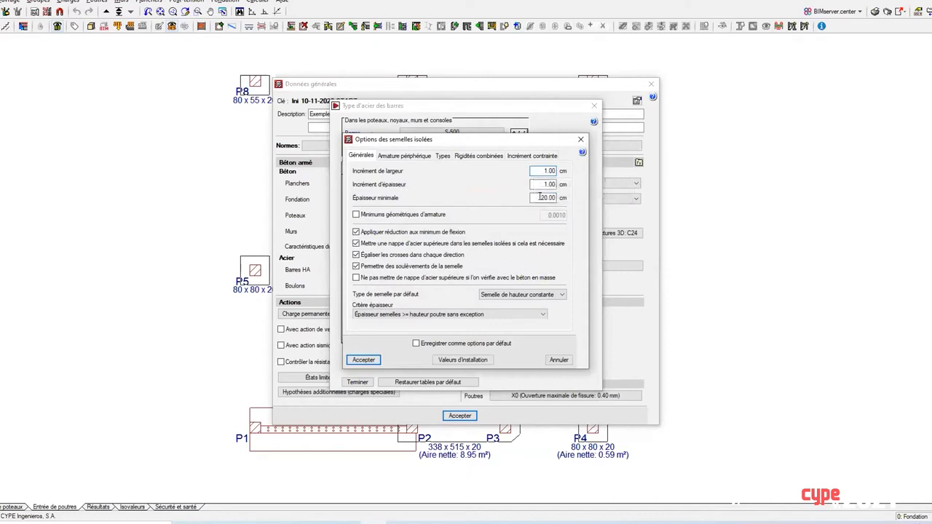
{"action": "left_click_drag", "start_coordinate": [540, 198], "coordinate": [566, 200]}
{"action": "left_click", "coordinate": [364, 359]}
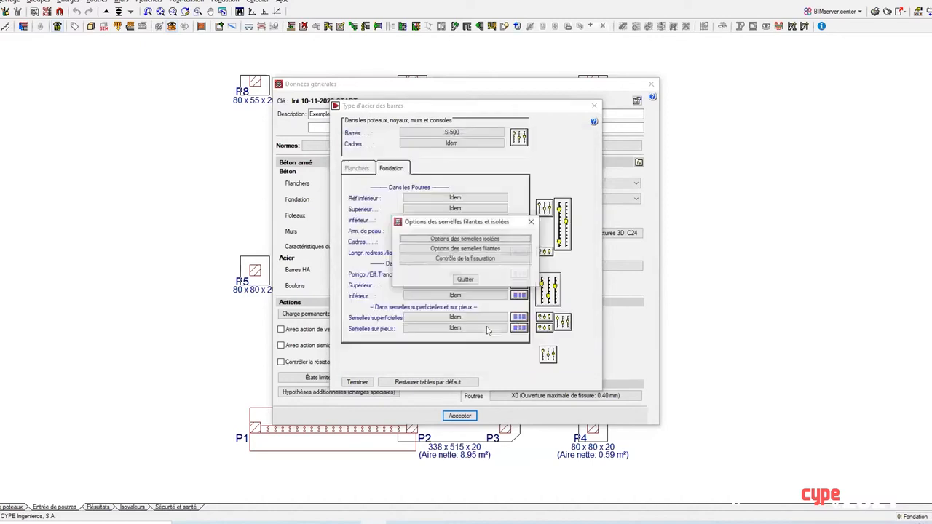
Set the strip footings' minimum thickness to 20 cm and minimum overhang to 10 cm, and accept the options.
{"action": "left_click", "coordinate": [508, 249]}
{"action": "double_click", "coordinate": [430, 203]}
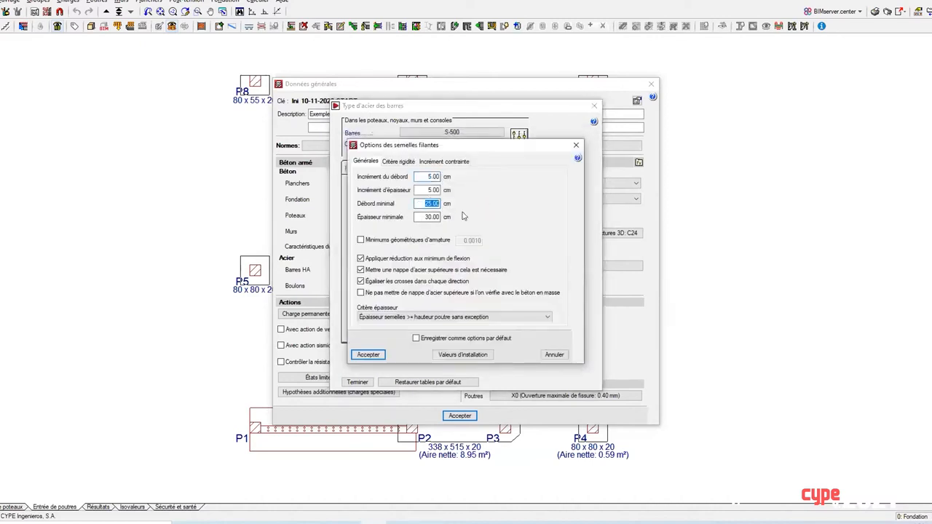
{"action": "double_click", "coordinate": [429, 217]}
{"action": "type", "text": "20"}
{"action": "double_click", "coordinate": [417, 203]}
{"action": "type", "text": "10"}
{"action": "key", "text": "Tab"}
{"action": "left_click", "coordinate": [420, 178]}
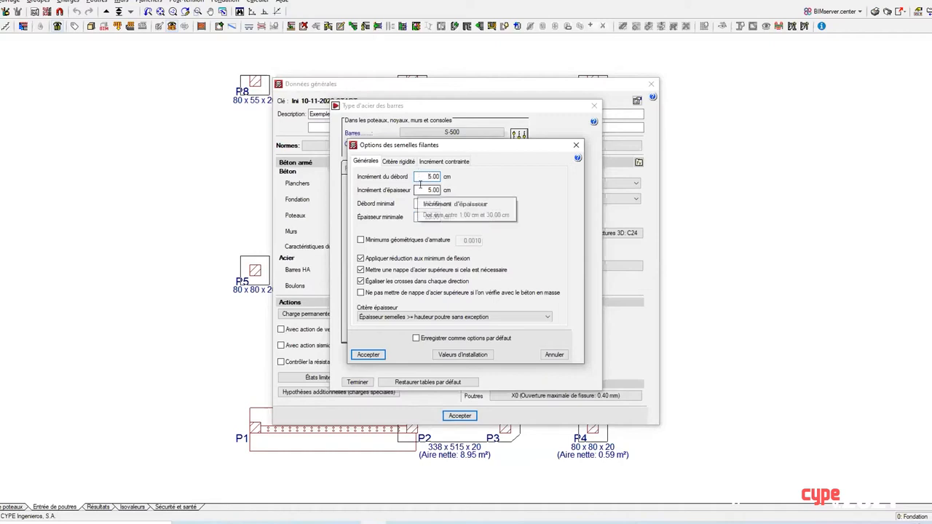
{"action": "left_click", "coordinate": [367, 355]}
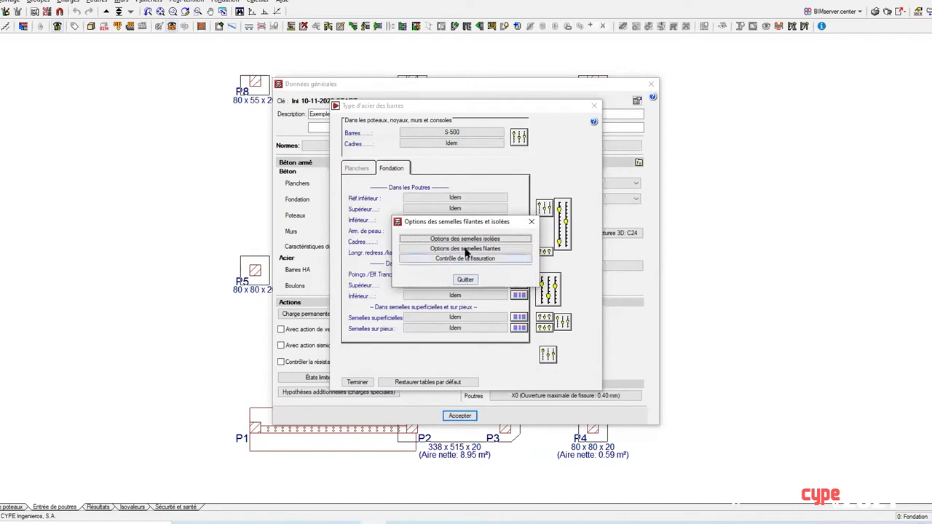
Set the isolated footings' width increment and thickness increment to 5 cm each, and accept the options.
{"action": "left_click", "coordinate": [465, 239]}
{"action": "type", "text": "5"}
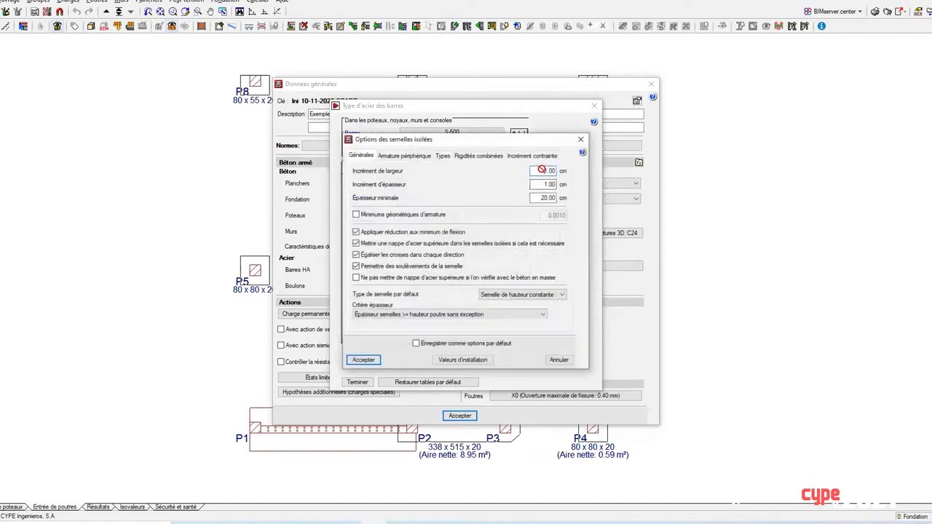
{"action": "double_click", "coordinate": [551, 184]}
{"action": "type", "text": "5"}
{"action": "left_click", "coordinate": [364, 360]}
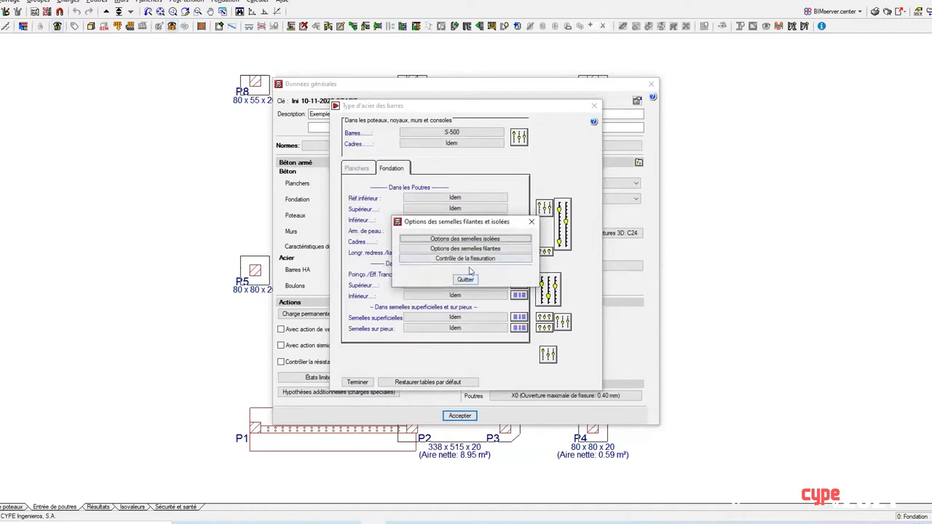
Close the footing options and bar steel settings, and accept the project's general data.
{"action": "left_click", "coordinate": [465, 280]}
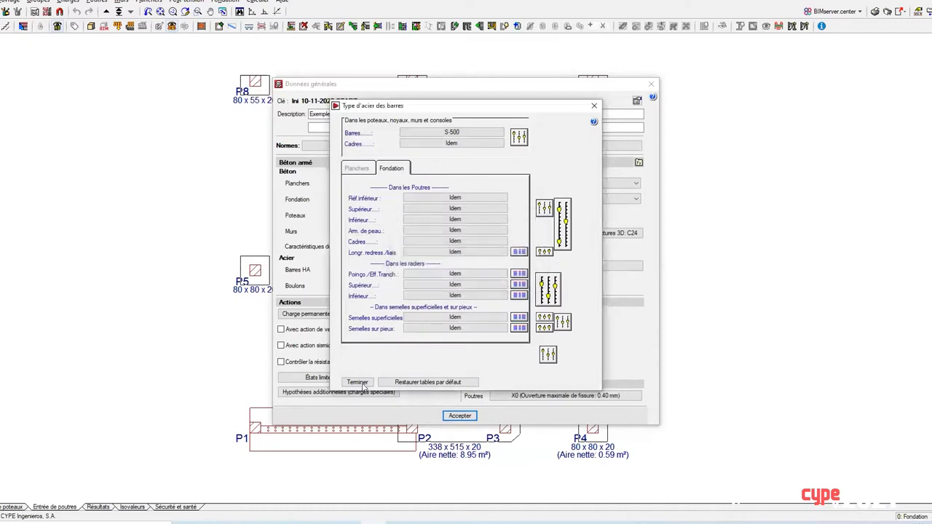
{"action": "left_click", "coordinate": [357, 381]}
{"action": "left_click", "coordinate": [460, 415]}
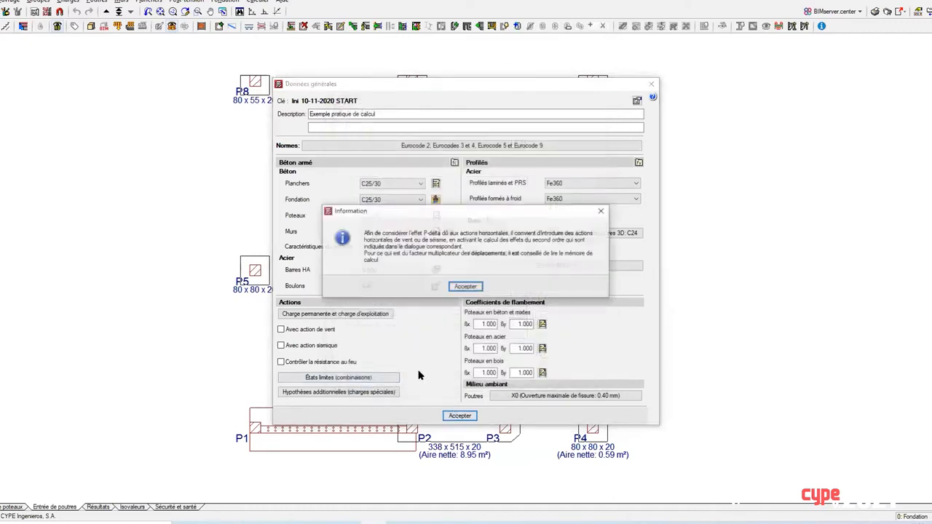
{"action": "left_click", "coordinate": [465, 286]}
{"action": "left_click", "coordinate": [458, 314]}
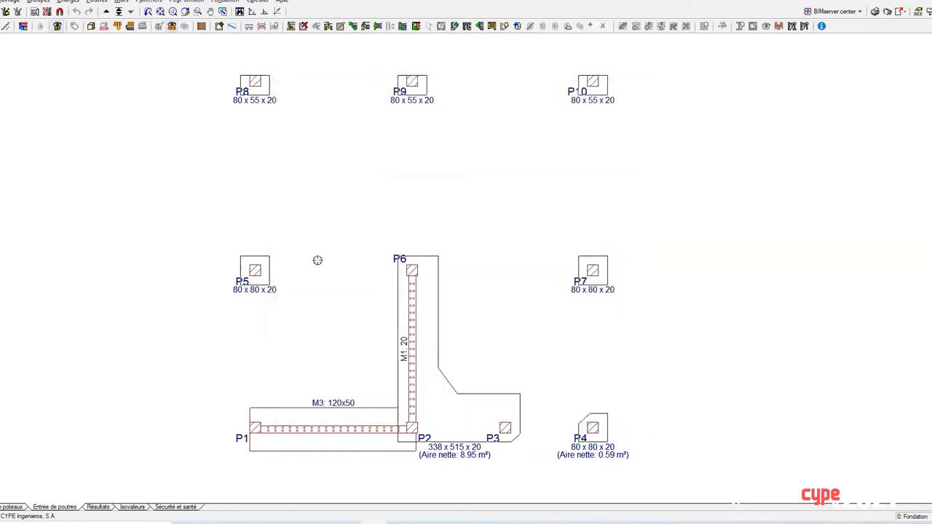
Calculate the whole project including the foundation.
{"action": "left_click", "coordinate": [255, 12]}
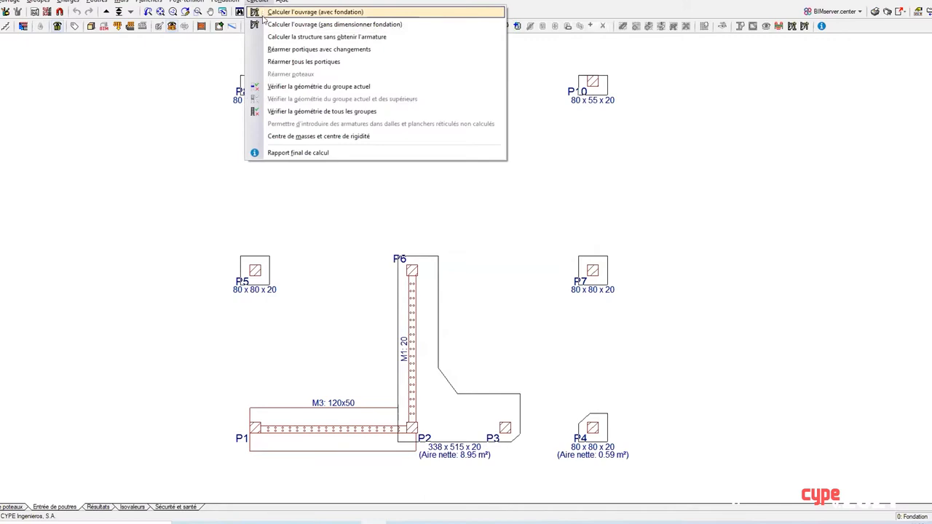
{"action": "left_click", "coordinate": [1, 19]}
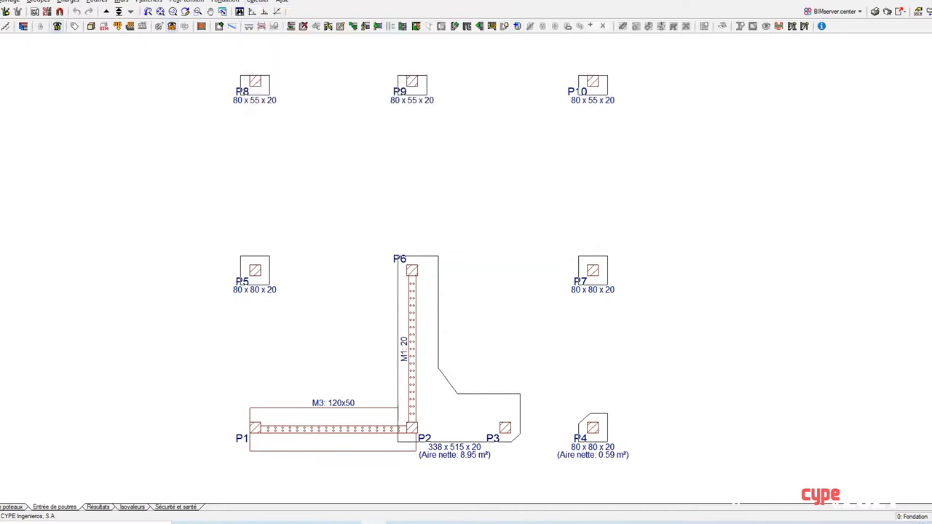
{"action": "left_click", "coordinate": [261, 2]}
{"action": "left_click", "coordinate": [291, 15]}
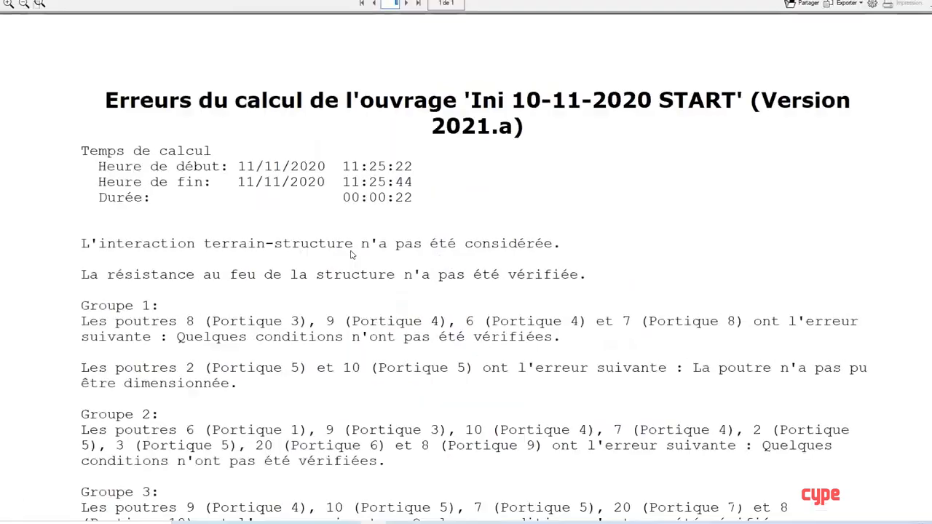
Close the calculation error report and examine the calculated footing dimensions on the foundation plan.
{"action": "left_click", "coordinate": [930, 3]}
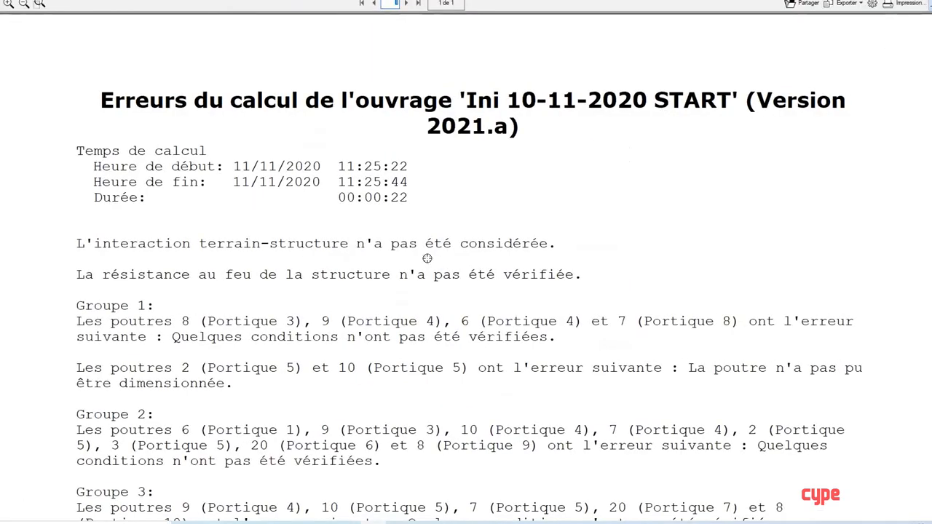
{"action": "scroll", "coordinate": [584, 337], "scroll_direction": "up", "scroll_amount": 3}
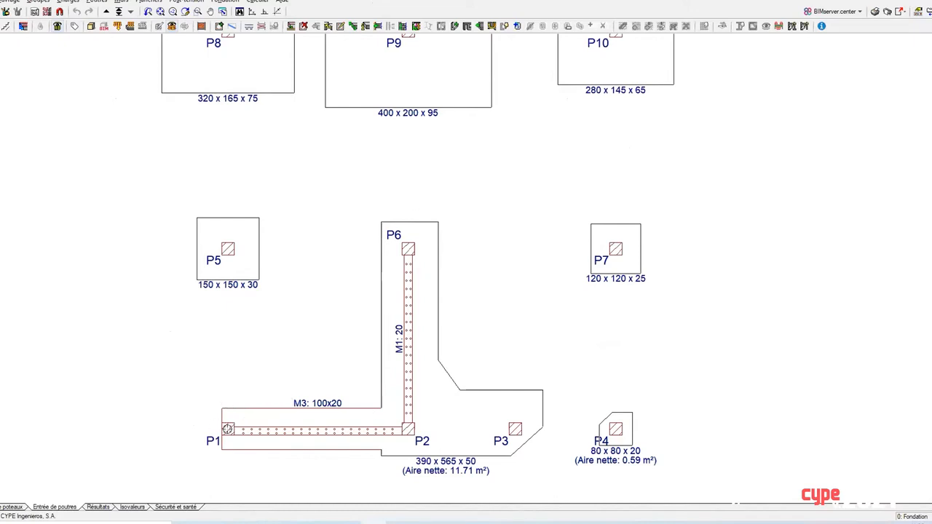
{"action": "scroll", "coordinate": [265, 402], "scroll_direction": "down", "scroll_amount": 2}
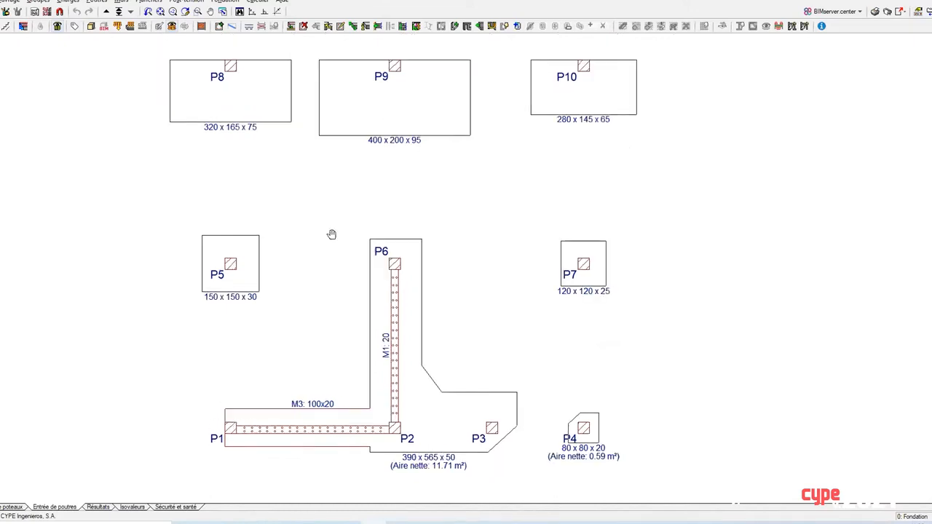
{"action": "middle_click_drag", "start_coordinate": [331, 234], "coordinate": [309, 300]}
{"action": "scroll", "coordinate": [278, 184], "scroll_direction": "up", "scroll_amount": 3}
{"action": "scroll", "coordinate": [277, 183], "scroll_direction": "up", "scroll_amount": 1}
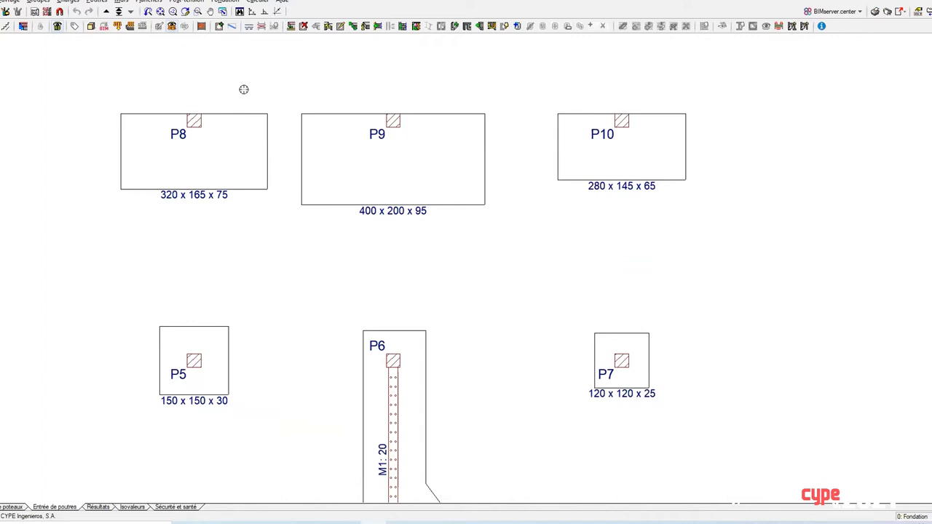
Insert strap beams from column P8 to P5, from P9 to P6 and from P10 to P7, using the proposed beam types.
{"action": "left_click", "coordinate": [224, 2]}
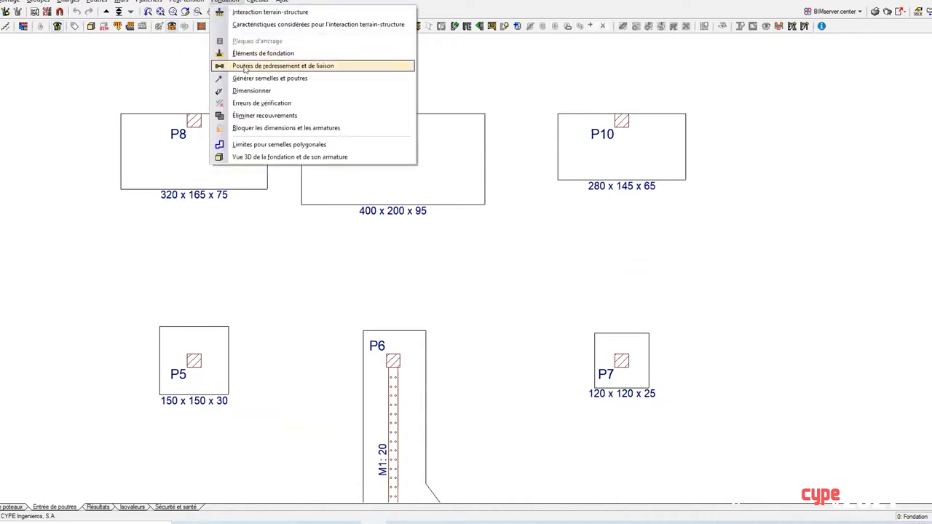
{"action": "left_click", "coordinate": [245, 67]}
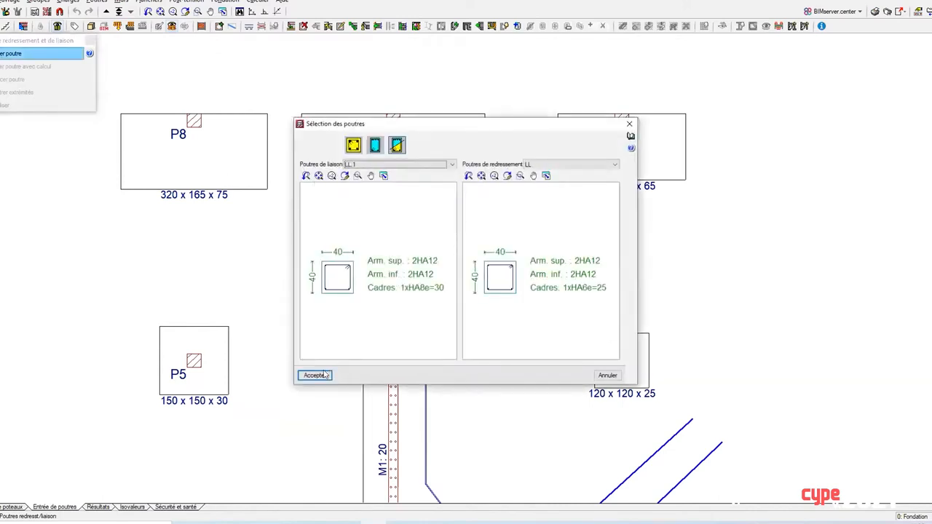
{"action": "left_click", "coordinate": [314, 375]}
{"action": "left_click", "coordinate": [193, 119]}
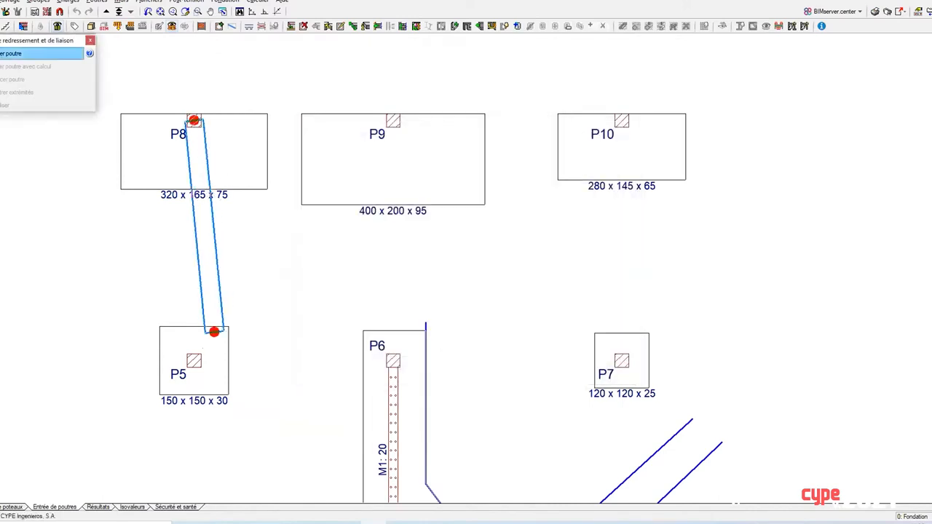
{"action": "left_click", "coordinate": [194, 360]}
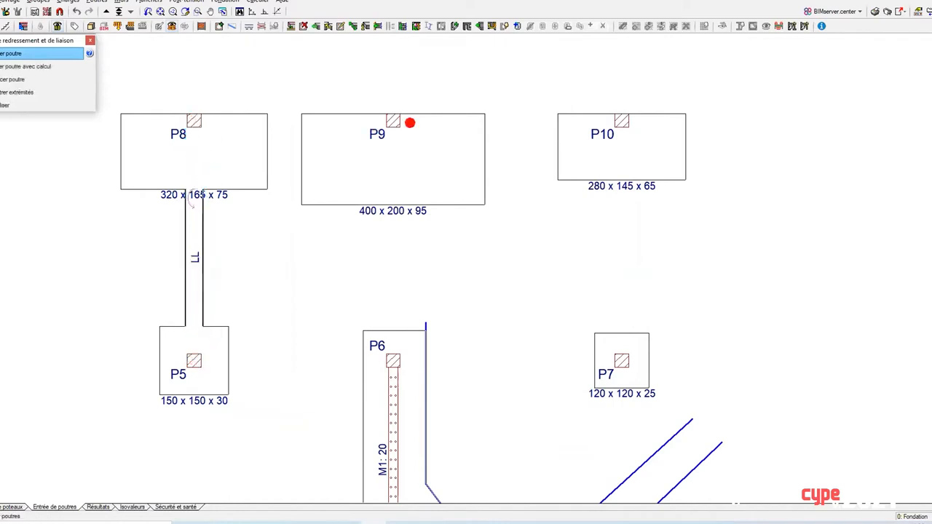
{"action": "left_click", "coordinate": [392, 120]}
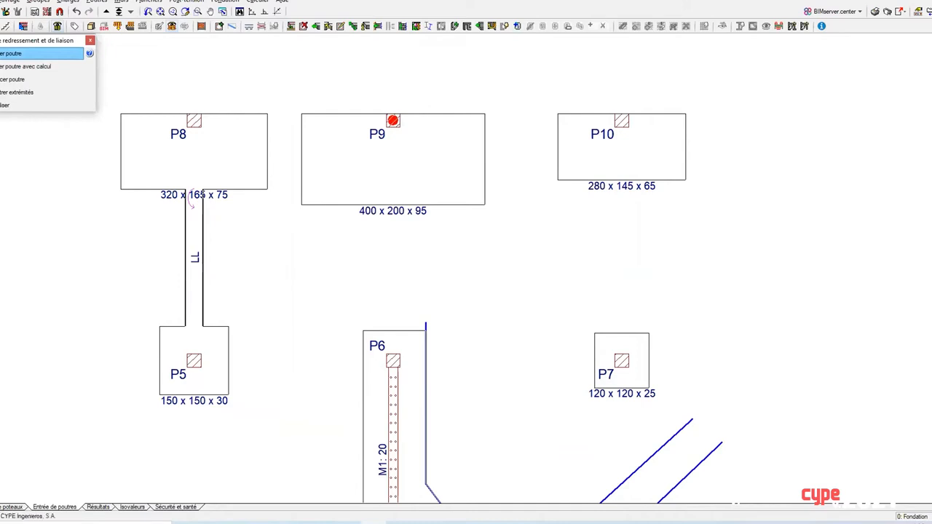
{"action": "left_click", "coordinate": [392, 359]}
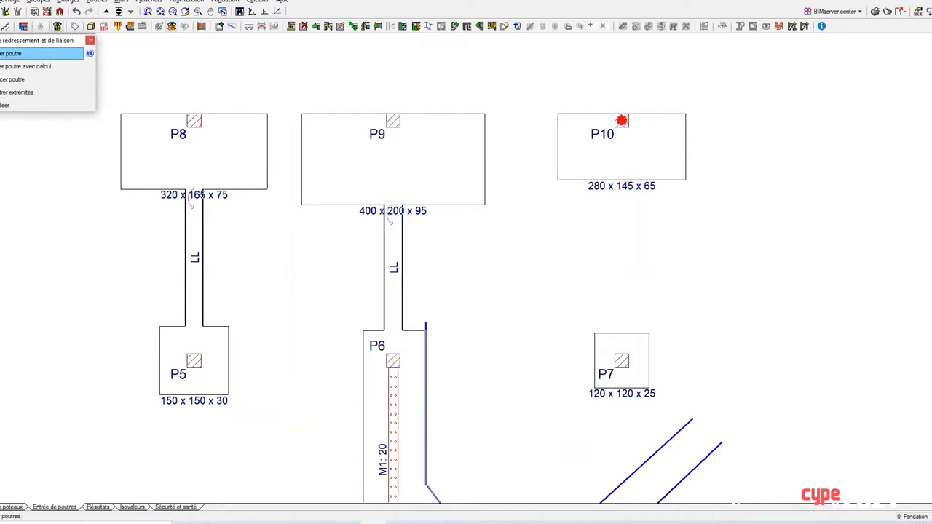
{"action": "left_click", "coordinate": [621, 120]}
{"action": "left_click", "coordinate": [621, 360]}
Dimension the foundation elements and strap beams with iterative dimensioning (Dimensionnement itératif).
{"action": "scroll", "coordinate": [492, 224], "scroll_direction": "down", "scroll_amount": 2}
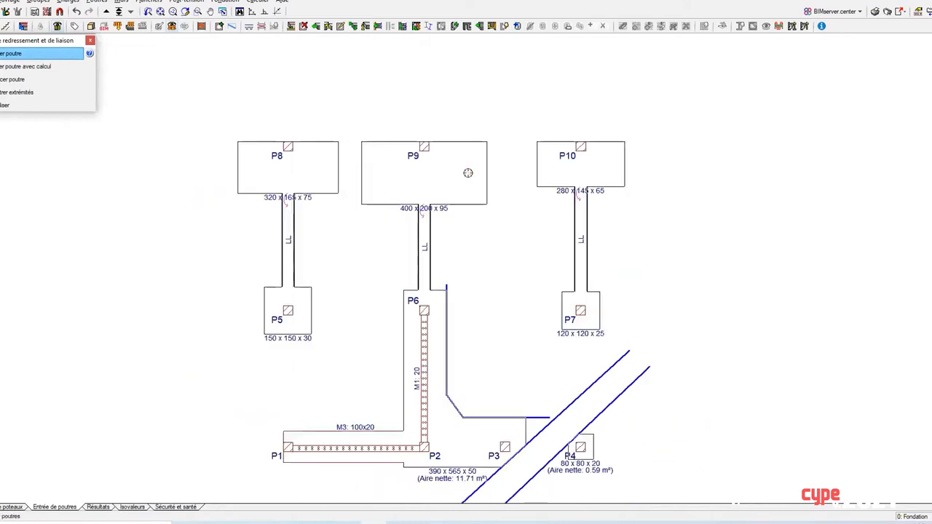
{"action": "middle_click_drag", "start_coordinate": [504, 233], "coordinate": [472, 180]}
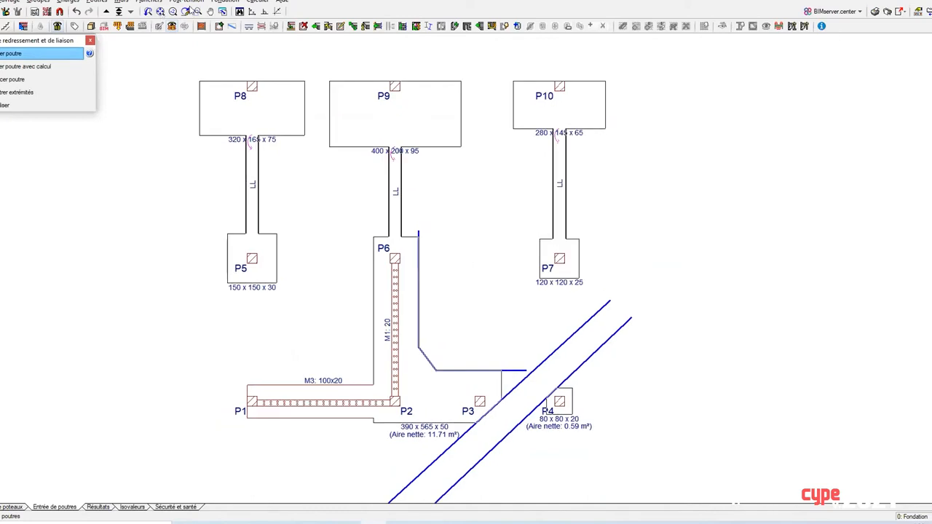
{"action": "left_click", "coordinate": [216, 2]}
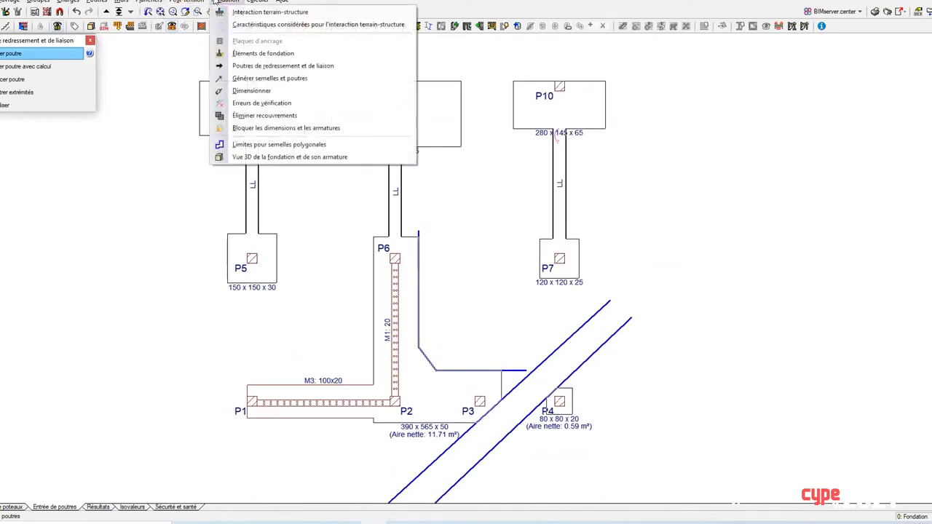
{"action": "left_click", "coordinate": [235, 92]}
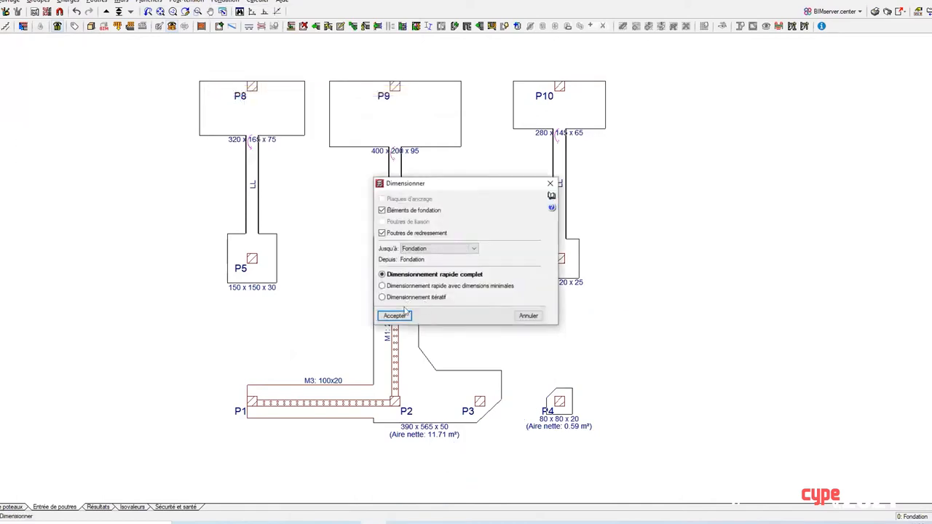
{"action": "left_click", "coordinate": [415, 297]}
{"action": "key", "text": "Return"}
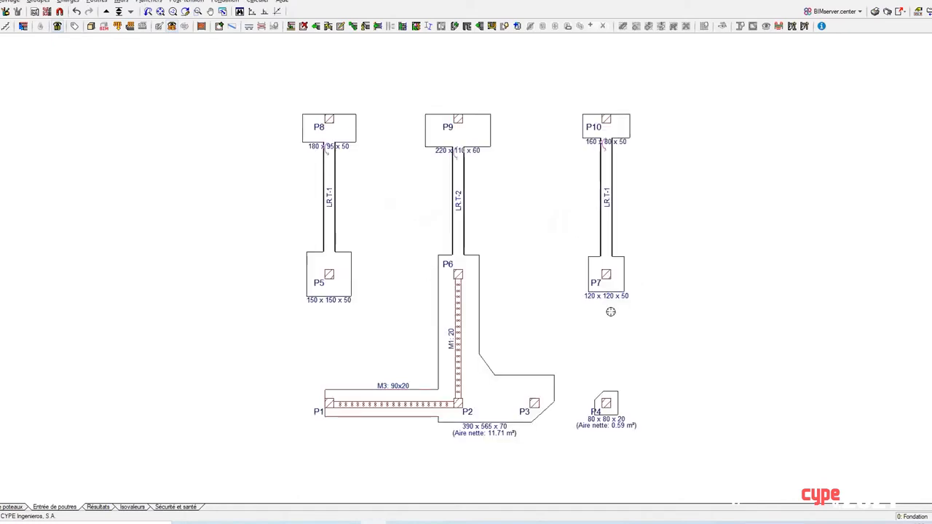
Open the footing under column P8 in the foundation element editor.
{"action": "scroll", "coordinate": [611, 309], "scroll_direction": "up", "scroll_amount": 1}
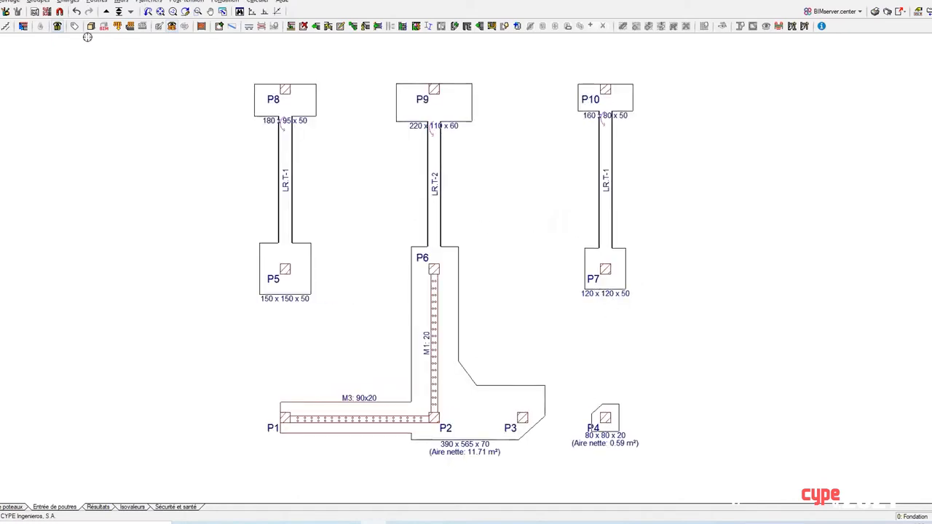
{"action": "left_click", "coordinate": [3, 15]}
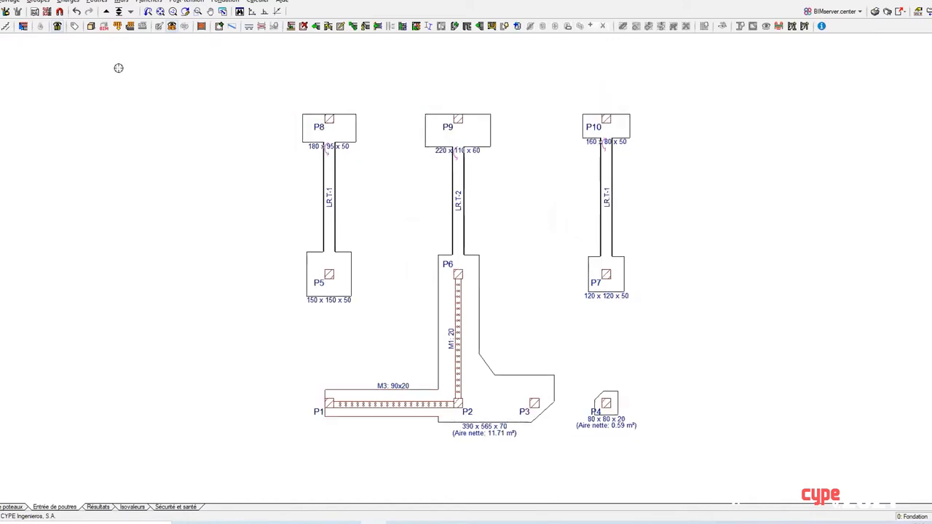
{"action": "scroll", "coordinate": [564, 215], "scroll_direction": "up", "scroll_amount": 1}
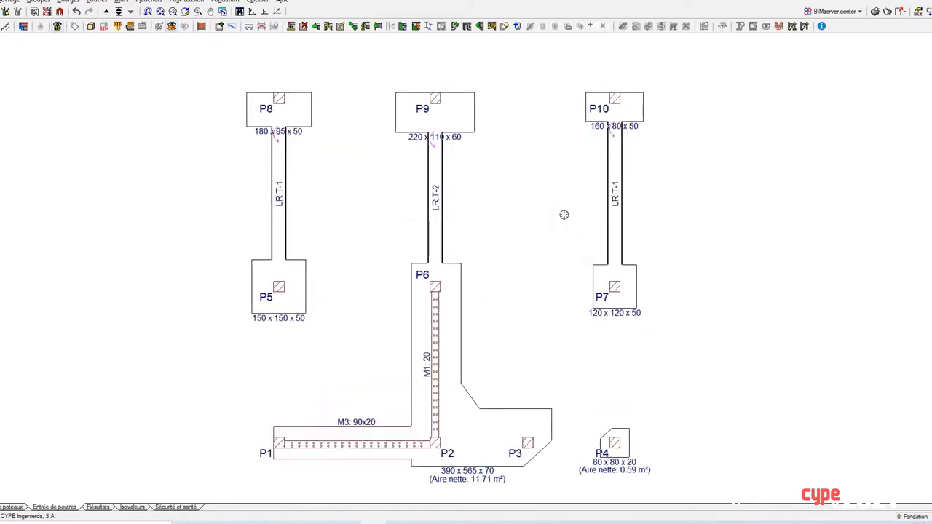
{"action": "left_click", "coordinate": [340, 26]}
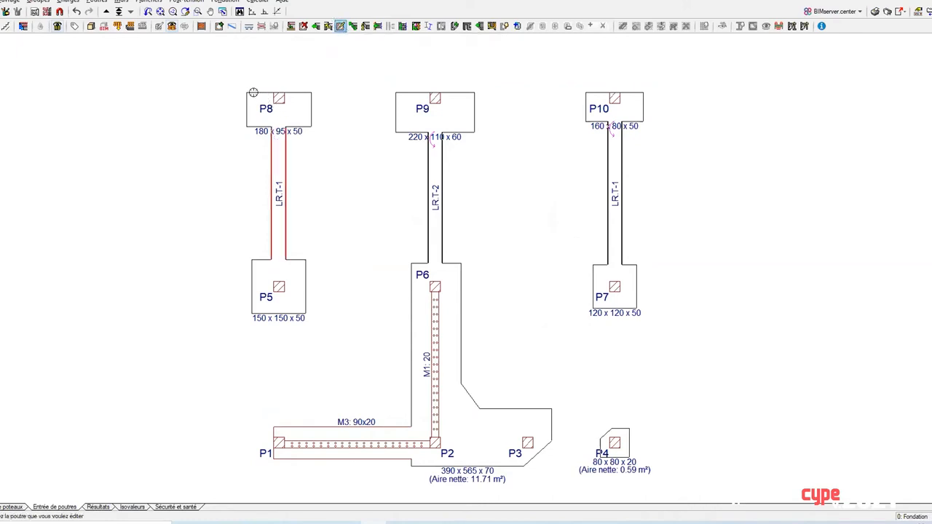
{"action": "left_click", "coordinate": [224, 1]}
{"action": "left_click", "coordinate": [247, 53]}
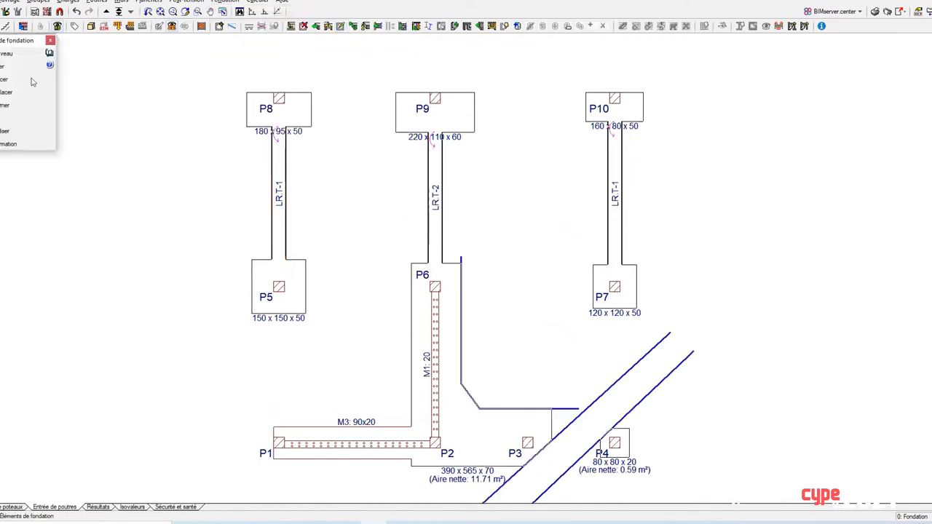
{"action": "left_click", "coordinate": [18, 66]}
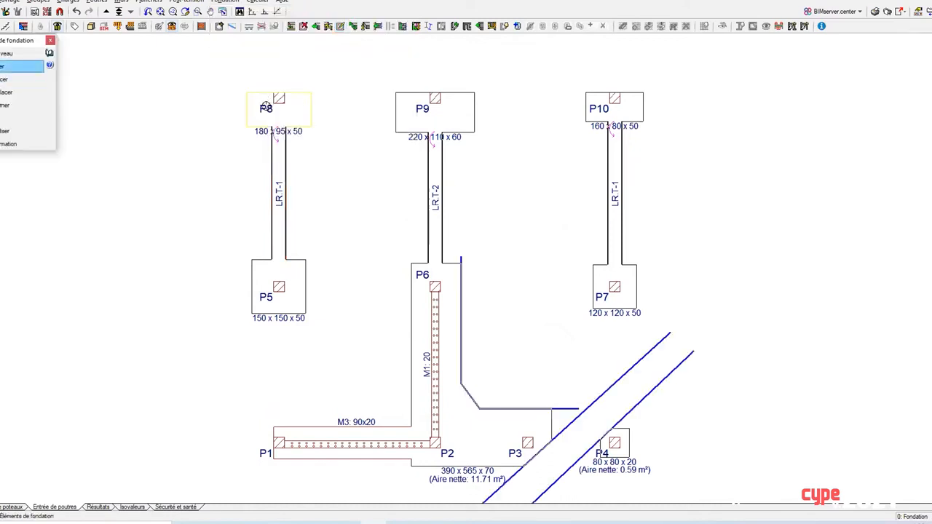
{"action": "left_click", "coordinate": [266, 106]}
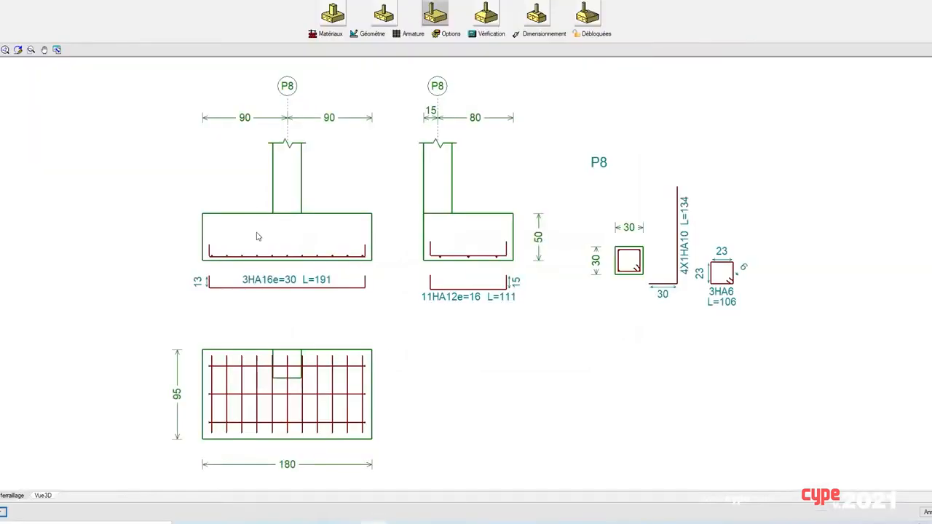
Run the verification of the P8 footing and inspect the footing in 3D.
{"action": "left_click", "coordinate": [482, 35]}
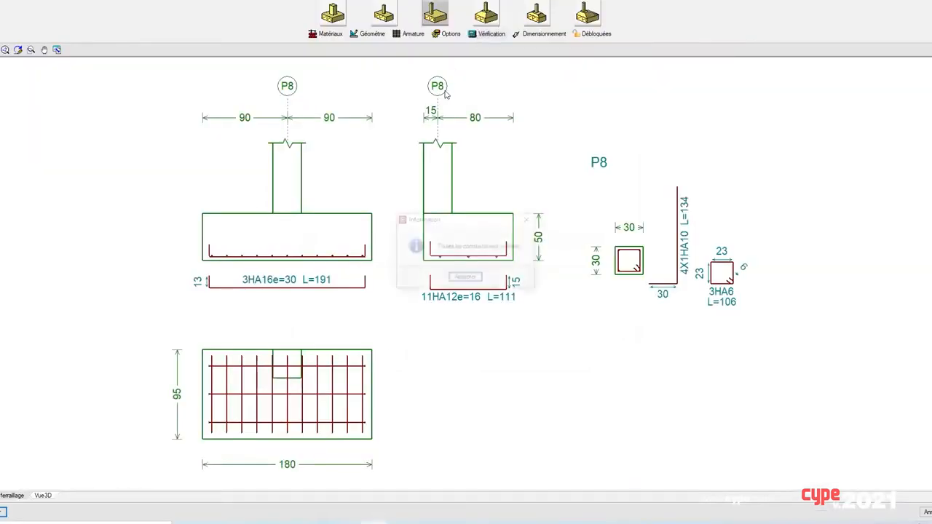
{"action": "left_click", "coordinate": [466, 279]}
{"action": "left_click", "coordinate": [382, 277]}
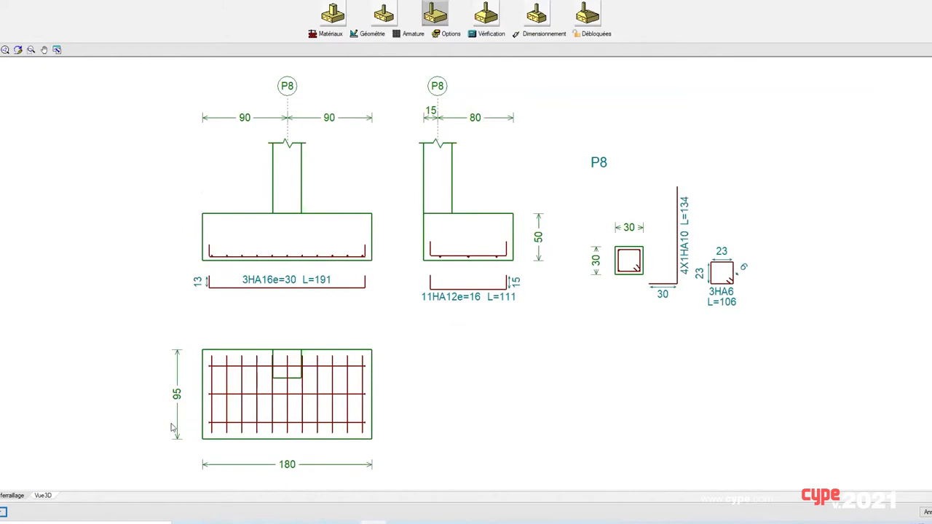
{"action": "left_click", "coordinate": [41, 495]}
{"action": "left_click_drag", "start_coordinate": [484, 332], "coordinate": [692, 187]}
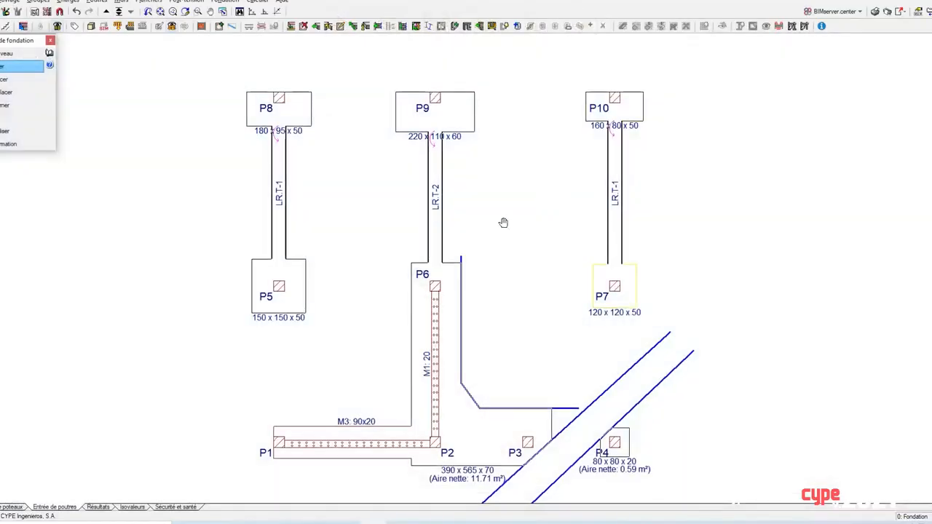
Inspect the whole foundation and its reinforcement in 3D from several angles, and return to the foundation plan.
{"action": "middle_click_drag", "start_coordinate": [503, 223], "coordinate": [444, 150]}
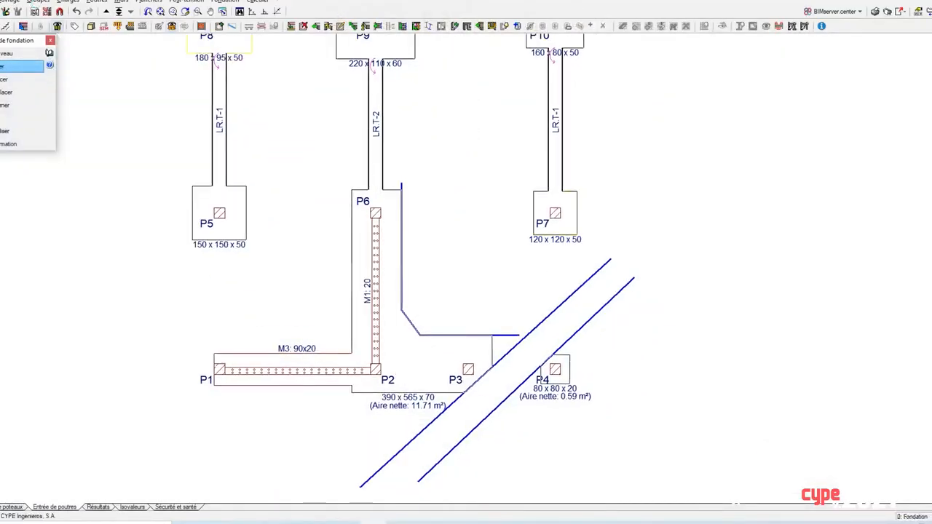
{"action": "left_click", "coordinate": [224, 1]}
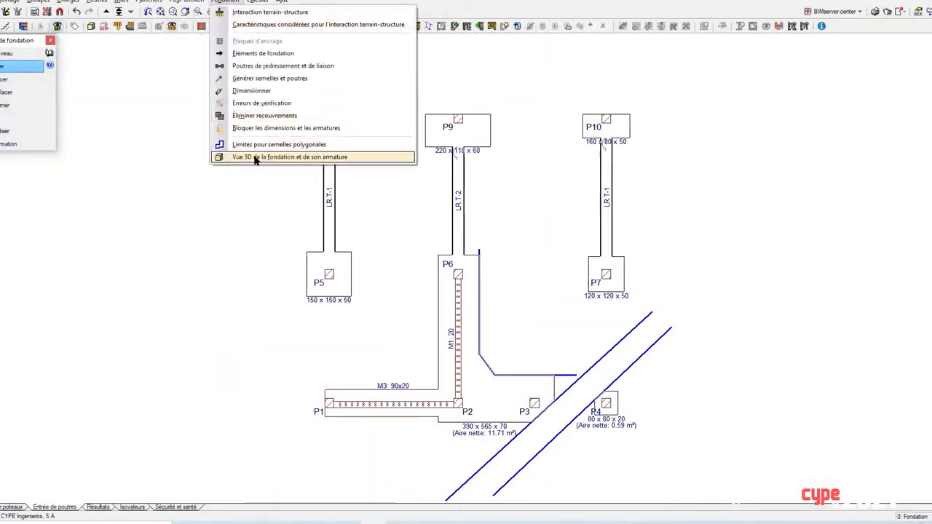
{"action": "left_click", "coordinate": [255, 158]}
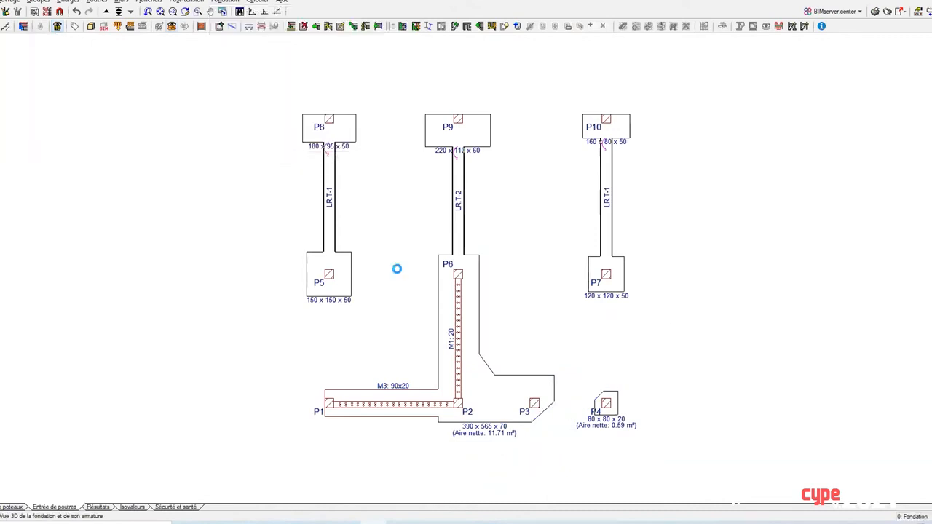
{"action": "scroll", "coordinate": [389, 360], "scroll_direction": "up", "scroll_amount": 5}
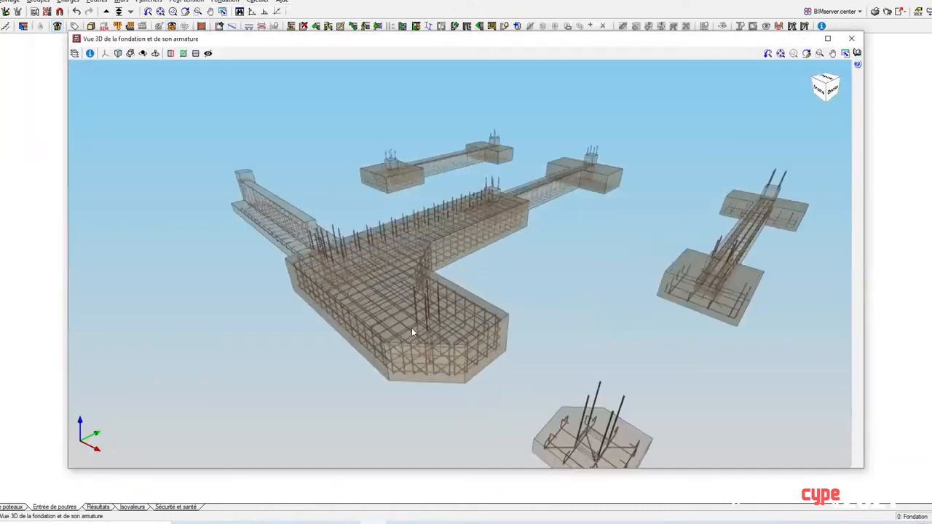
{"action": "left_click_drag", "start_coordinate": [430, 339], "coordinate": [586, 342]}
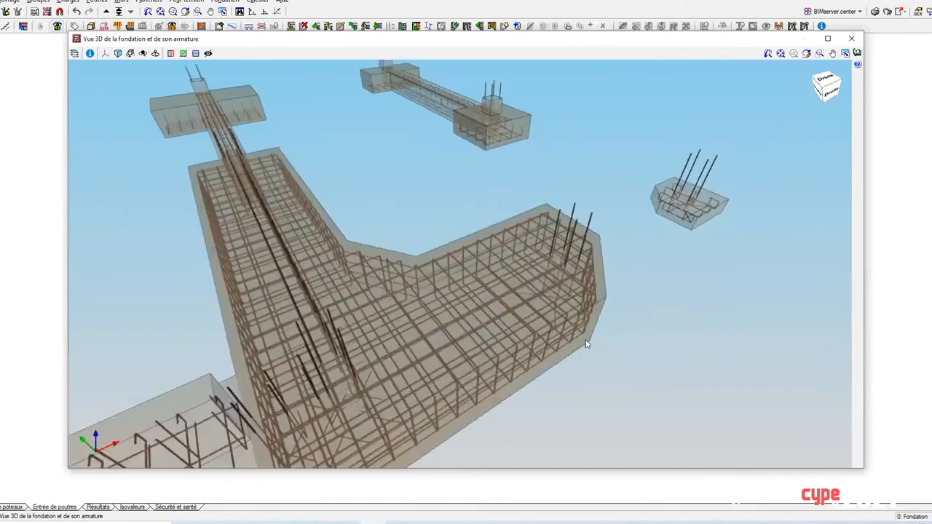
{"action": "left_click_drag", "start_coordinate": [549, 313], "coordinate": [661, 154]}
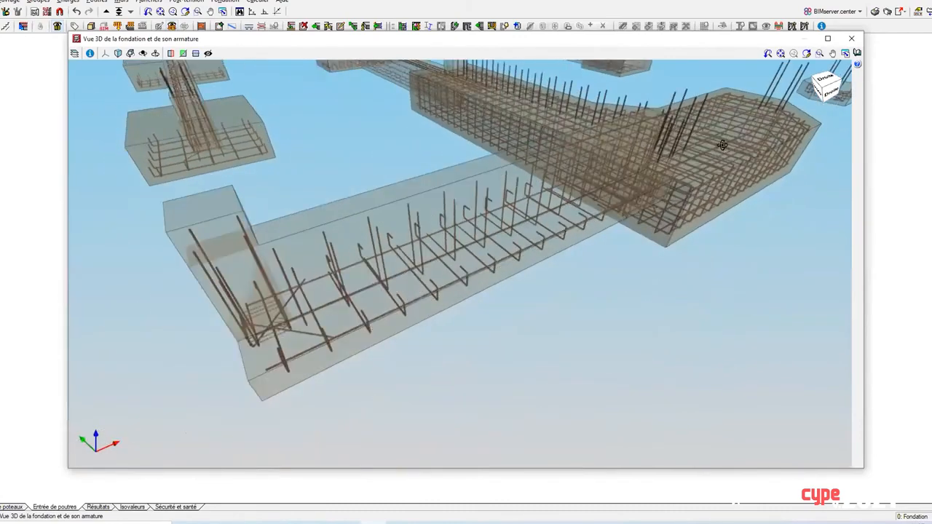
{"action": "left_click_drag", "start_coordinate": [722, 144], "coordinate": [517, 232]}
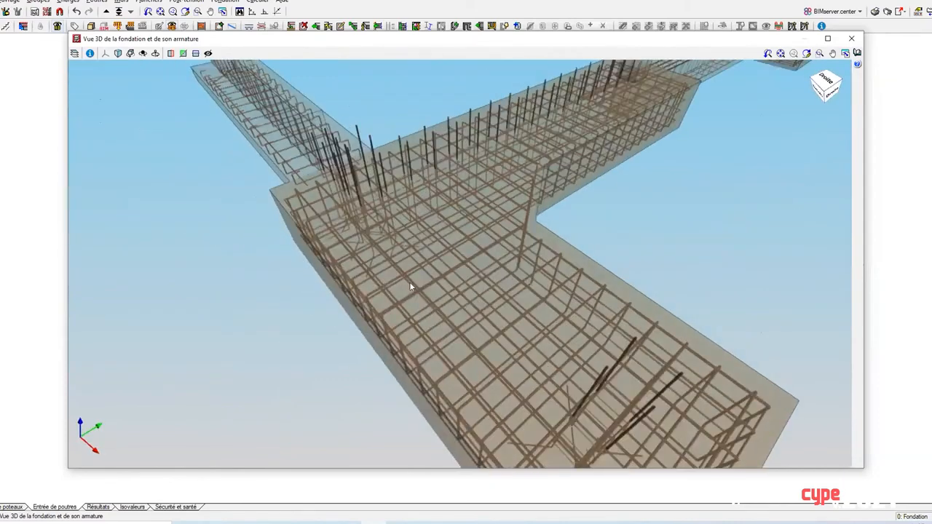
{"action": "scroll", "coordinate": [427, 260], "scroll_direction": "down", "scroll_amount": 10}
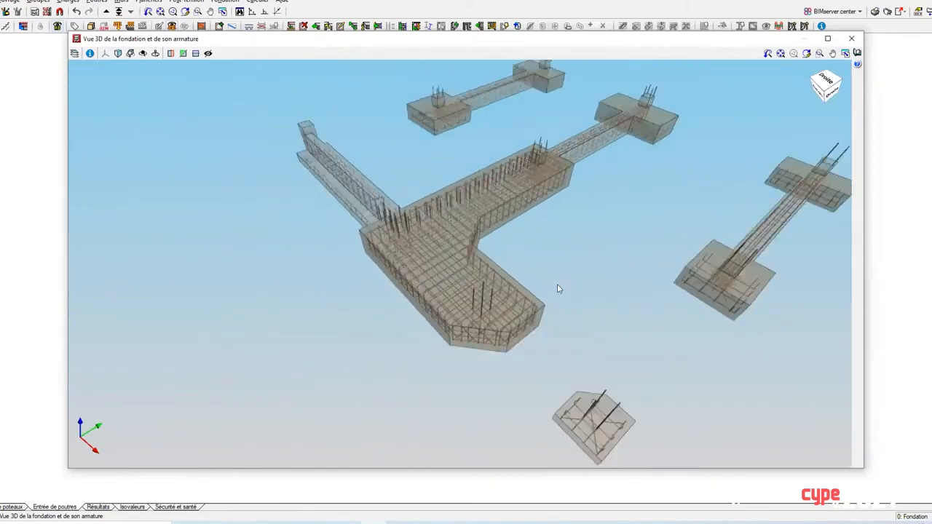
{"action": "left_click_drag", "start_coordinate": [626, 305], "coordinate": [554, 292]}
{"action": "left_click", "coordinate": [851, 38]}
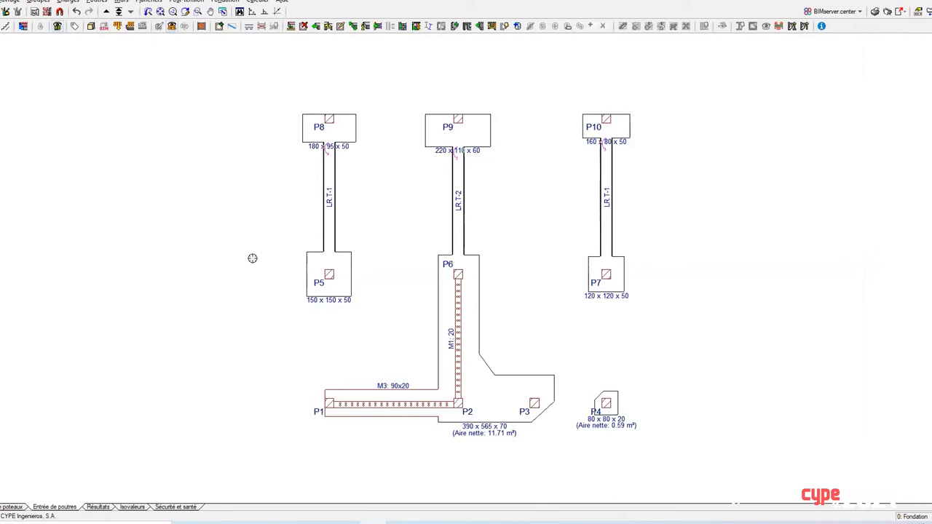
{"action": "scroll", "coordinate": [520, 318], "scroll_direction": "up", "scroll_amount": 1}
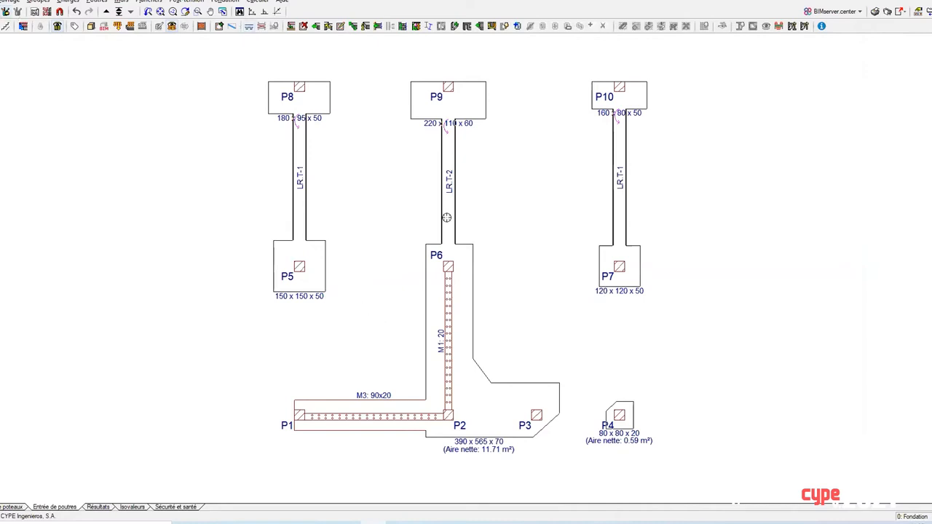
Save the project under the new file name "Ini 10-11-2020 inter", keeping the description "Exemple pratique de calcul".
{"action": "scroll", "coordinate": [670, 323], "scroll_direction": "up", "scroll_amount": 1}
{"action": "middle_click_drag", "start_coordinate": [522, 291], "coordinate": [526, 311]}
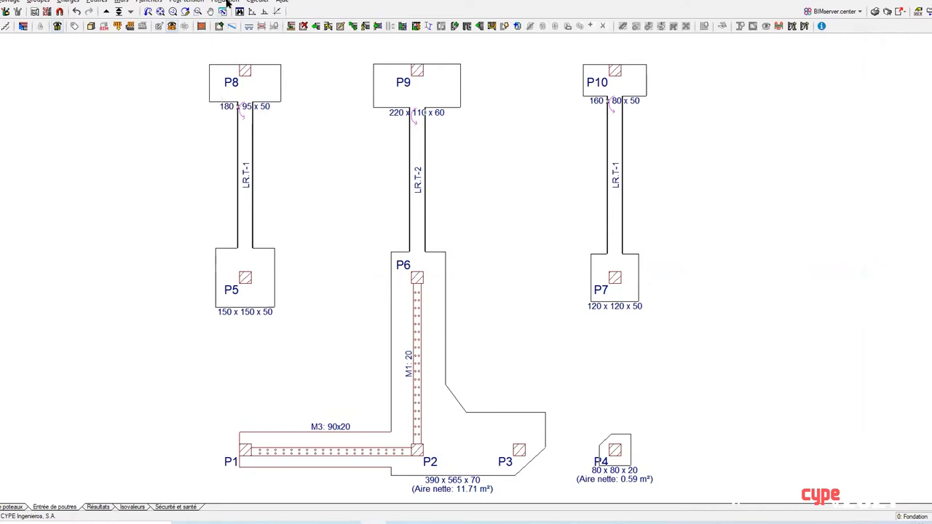
{"action": "left_click", "coordinate": [228, 2]}
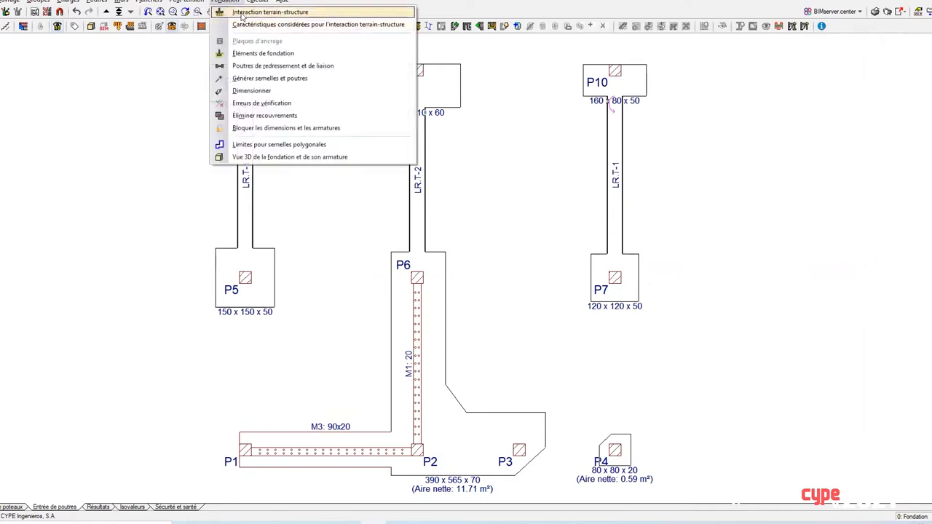
{"action": "left_click", "coordinate": [10, 2]}
{"action": "left_click", "coordinate": [10, 2]}
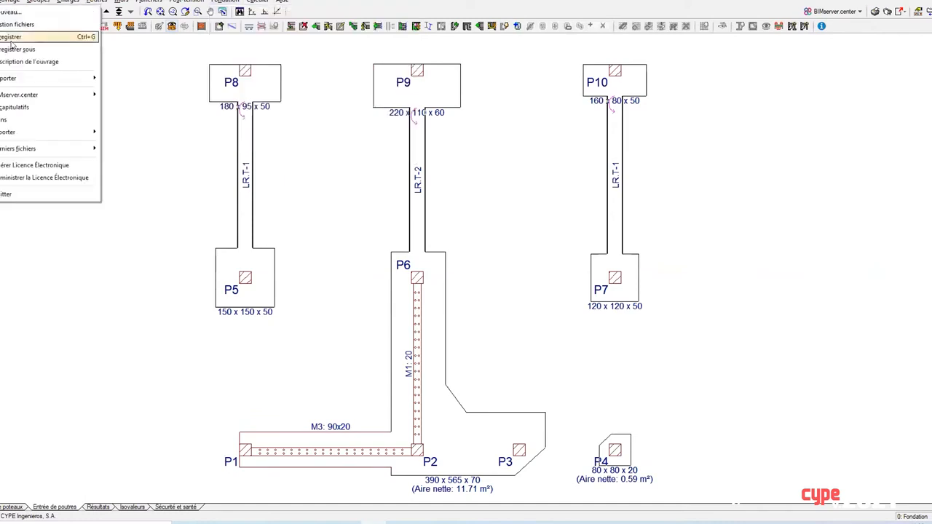
{"action": "left_click", "coordinate": [16, 49]}
{"action": "left_click", "coordinate": [484, 240]}
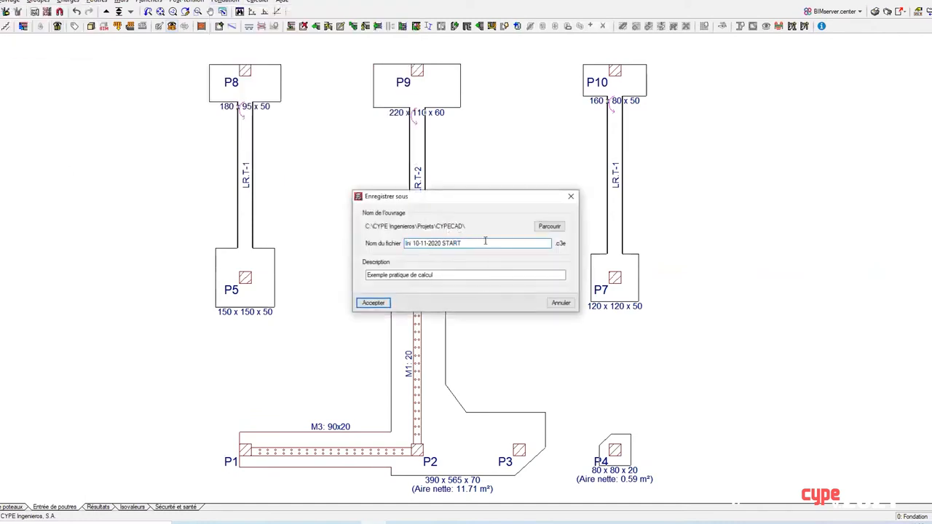
{"action": "double_click", "coordinate": [485, 241]}
{"action": "type", "text": "final"}
{"action": "left_click", "coordinate": [386, 304]}
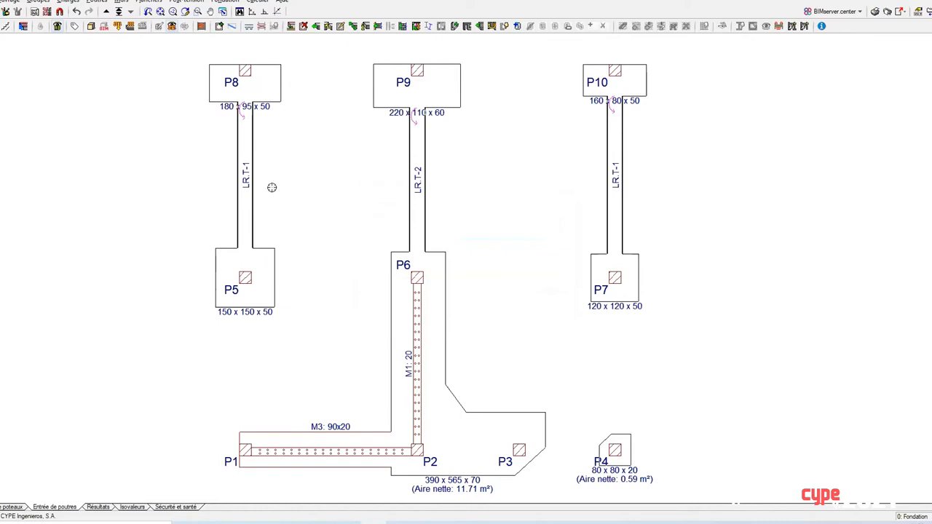
Review which foundation elements have soil-structure interaction assigned, then close the assignment without changing anything.
{"action": "scroll", "coordinate": [272, 188], "scroll_direction": "down", "scroll_amount": 1}
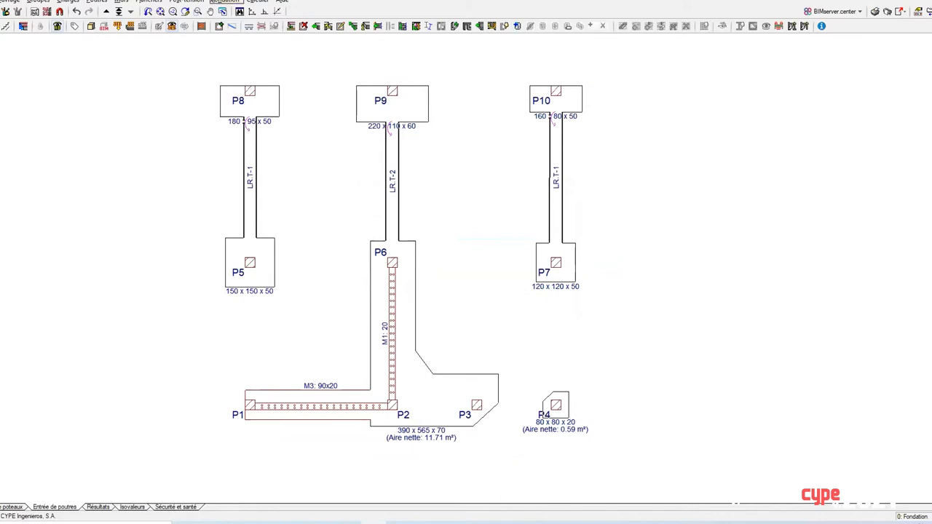
{"action": "left_click", "coordinate": [224, 1]}
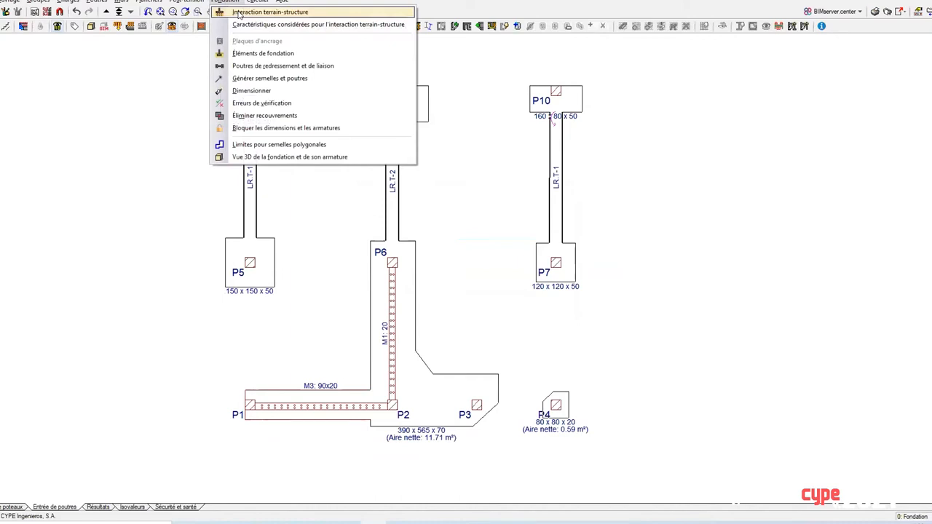
{"action": "left_click", "coordinate": [240, 14]}
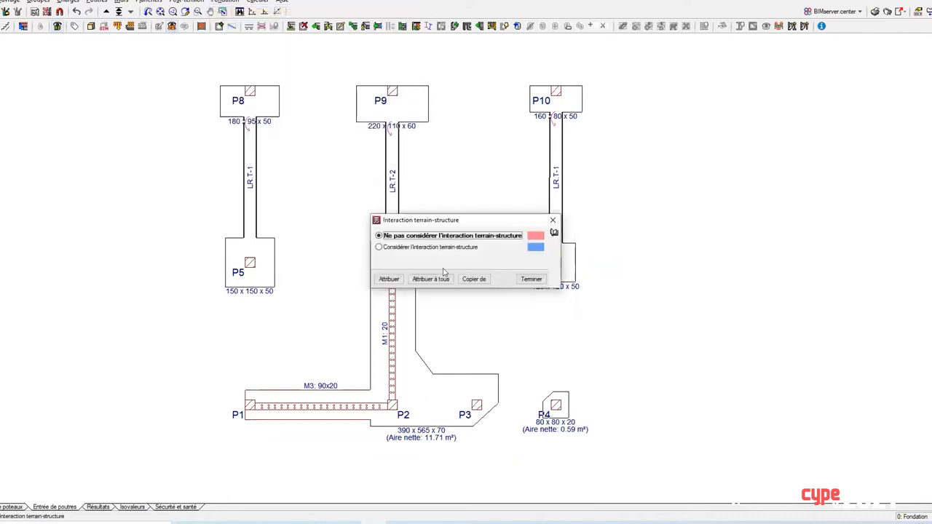
{"action": "left_click", "coordinate": [397, 279]}
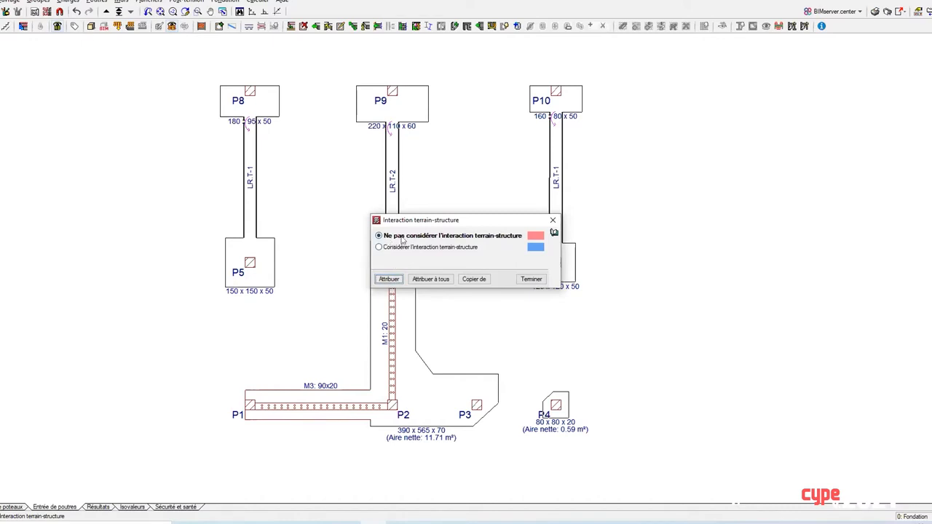
{"action": "left_click", "coordinate": [388, 279]}
{"action": "left_click", "coordinate": [377, 273]}
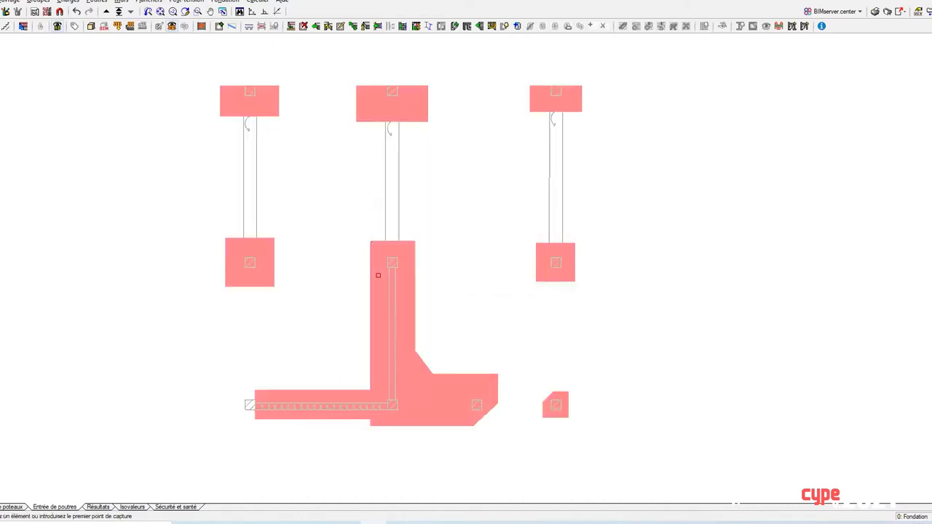
{"action": "right_click", "coordinate": [349, 273]}
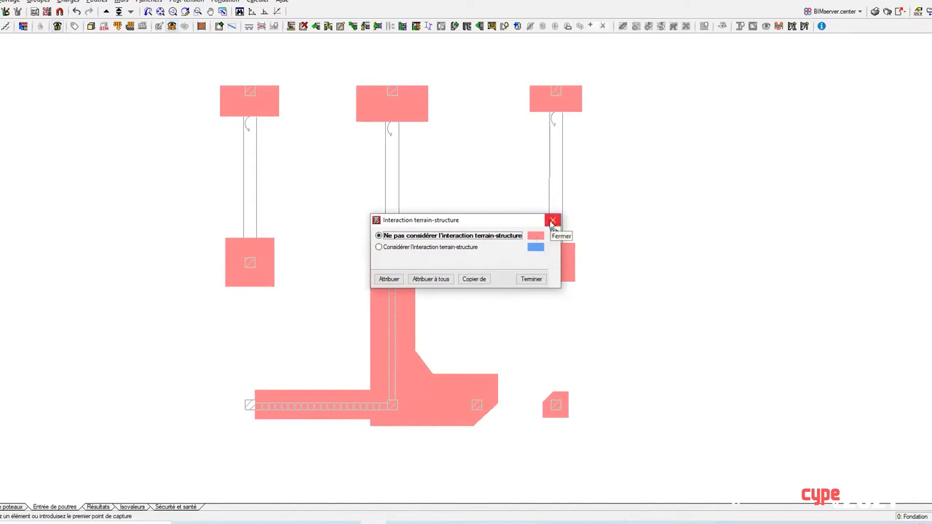
{"action": "left_click", "coordinate": [552, 221]}
Consult the maximum displacements report of column P8 in the calculation results, then close the report.
{"action": "left_click", "coordinate": [224, 2]}
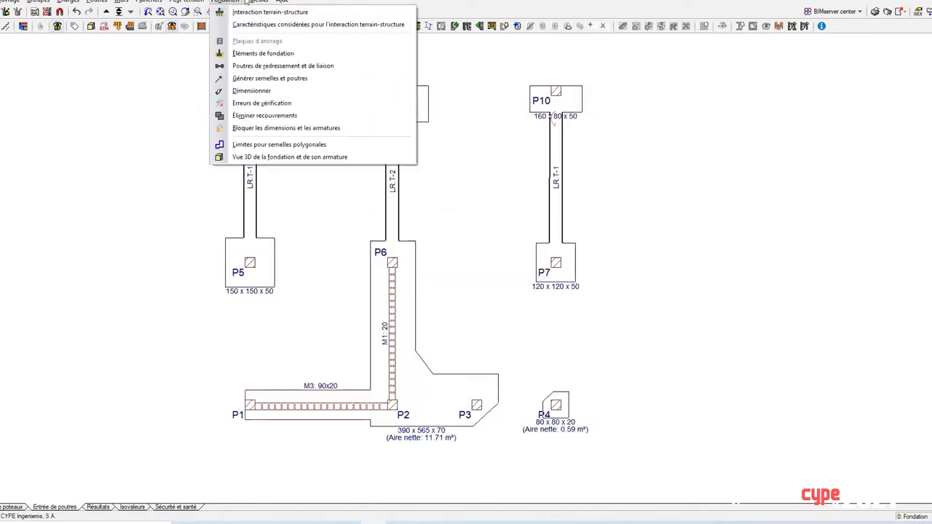
{"action": "mouse_move", "coordinate": [256, 2]}
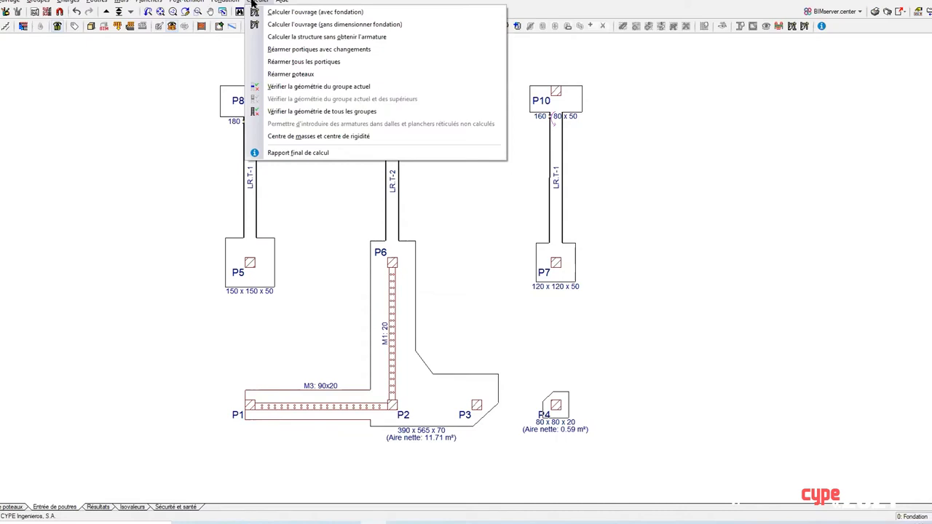
{"action": "left_click", "coordinate": [92, 507]}
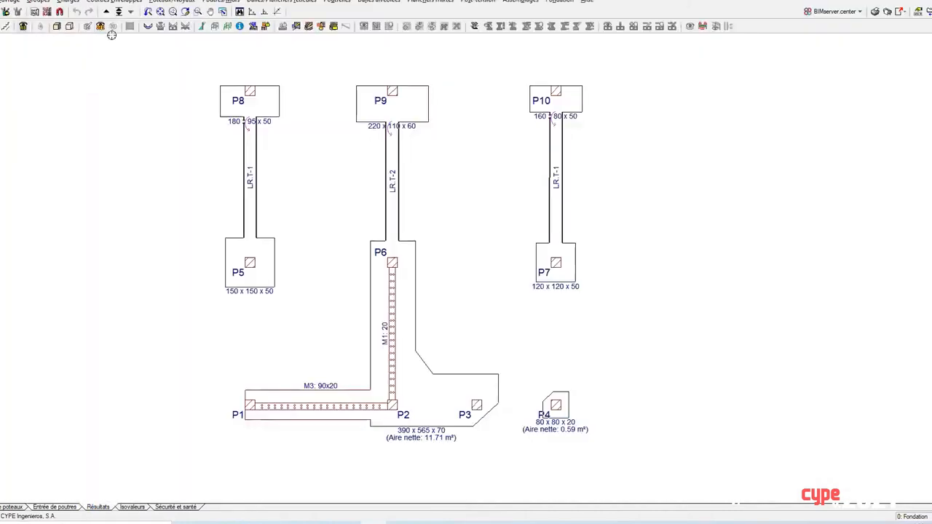
{"action": "left_click", "coordinate": [116, 1]}
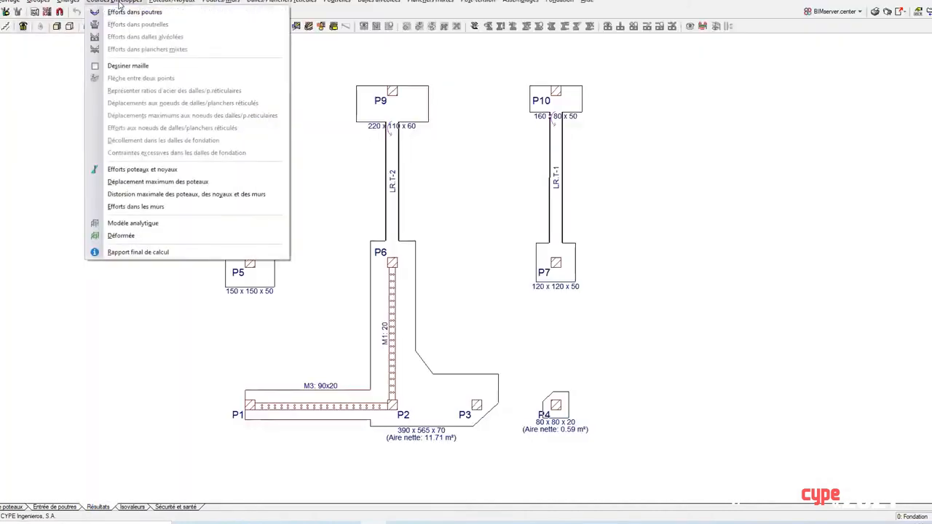
{"action": "left_click", "coordinate": [143, 183]}
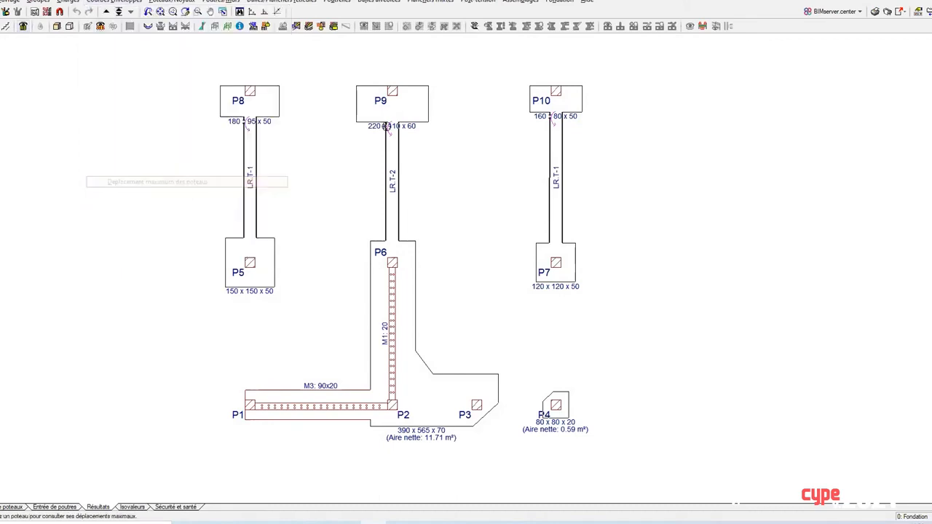
{"action": "left_click", "coordinate": [250, 95]}
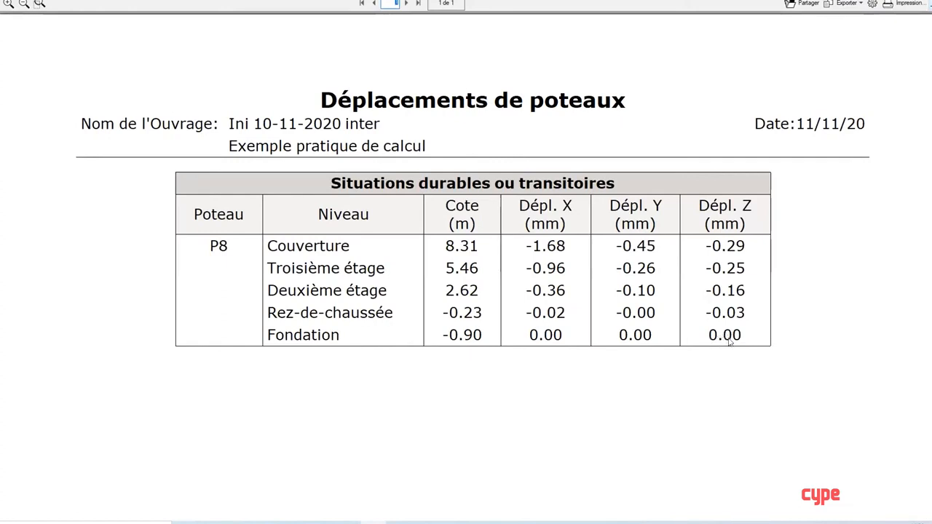
{"action": "left_click", "coordinate": [923, 1]}
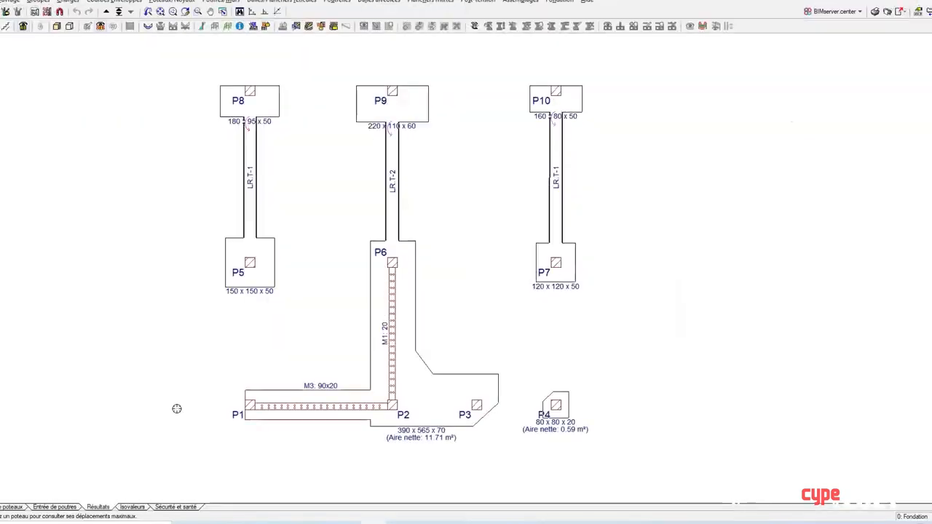
Prepare the assignment of soil-structure interaction (Considérer l'interaction terrain-structure) with a reaction modulus of 500000 kN/m³ for shallow footings.
{"action": "left_click", "coordinate": [67, 510]}
{"action": "left_click", "coordinate": [225, 2]}
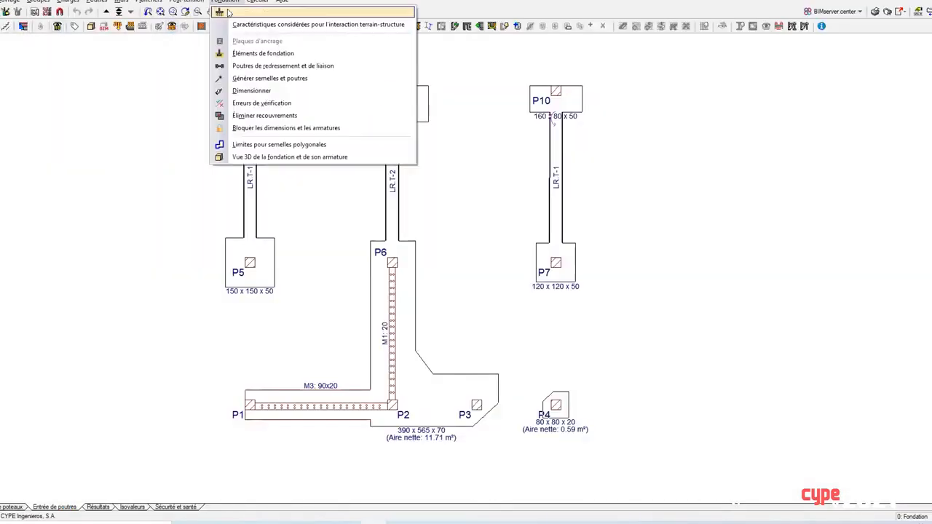
{"action": "left_click", "coordinate": [231, 13]}
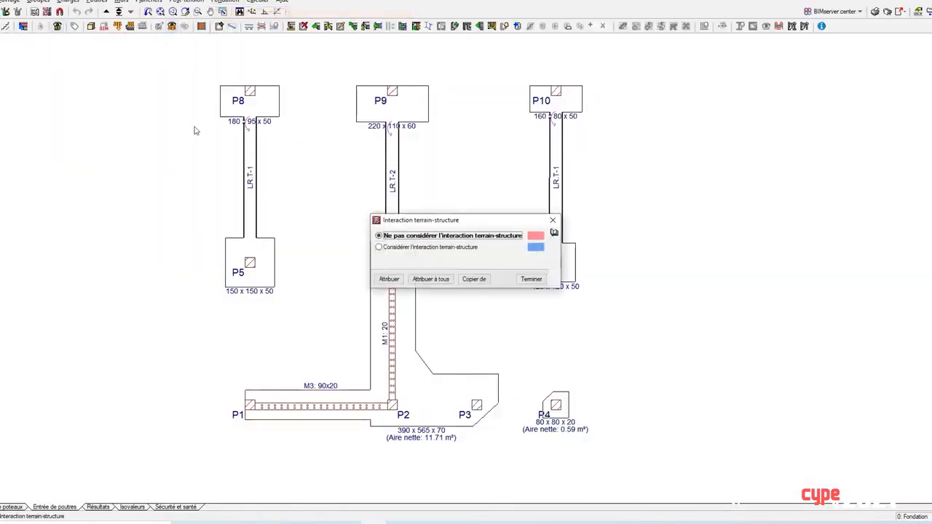
{"action": "left_click", "coordinate": [436, 248]}
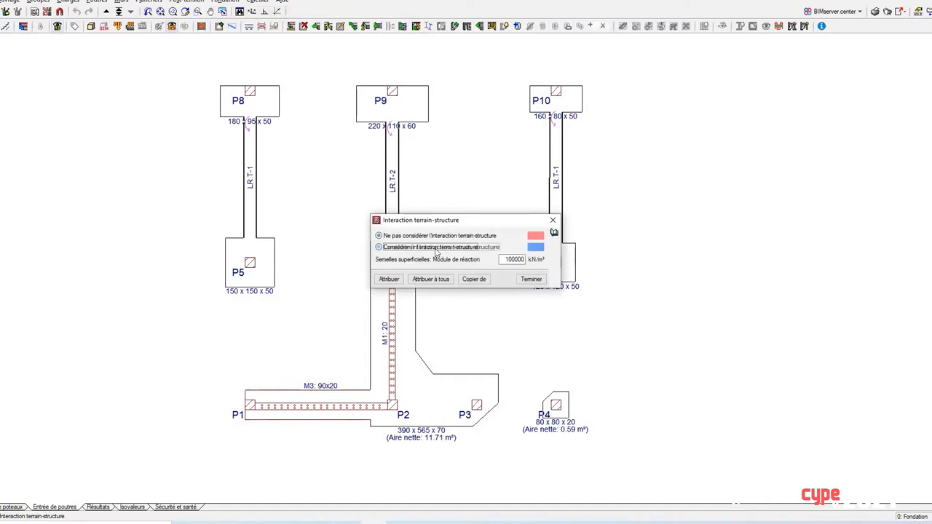
{"action": "left_click", "coordinate": [505, 259]}
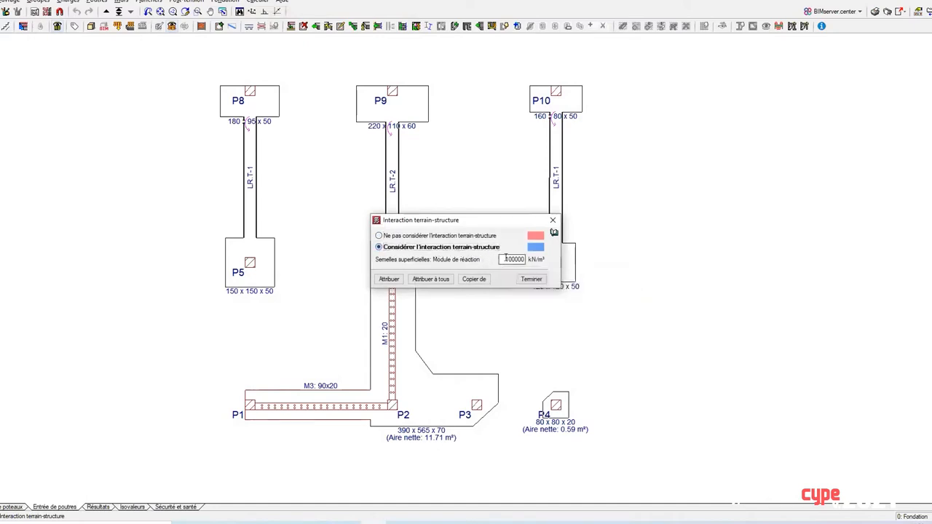
{"action": "left_click_drag", "start_coordinate": [506, 259], "coordinate": [572, 265]}
{"action": "type", "text": "5"}
{"action": "left_click", "coordinate": [380, 279]}
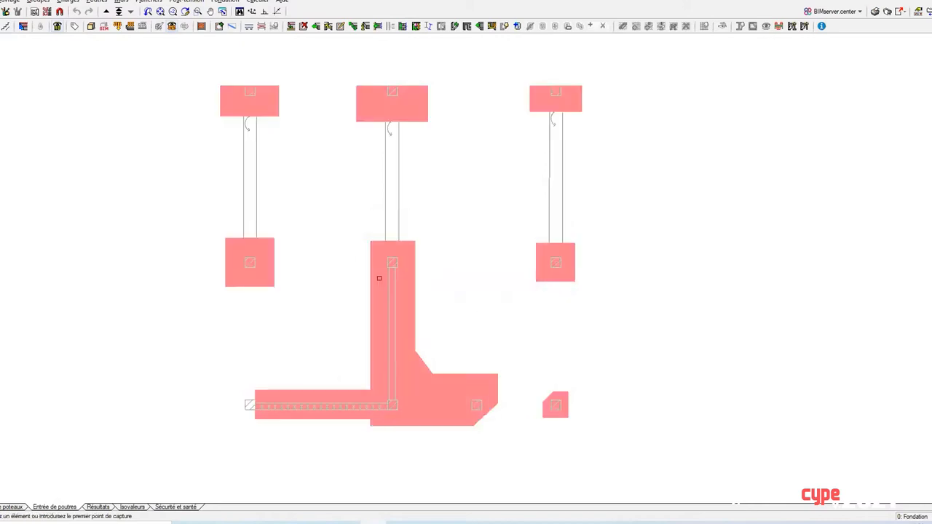
Assign the soil-structure interaction to every footing and to the strip footing under wall M3, then finish the assignment.
{"action": "left_click", "coordinate": [260, 113]}
{"action": "left_click", "coordinate": [264, 263]}
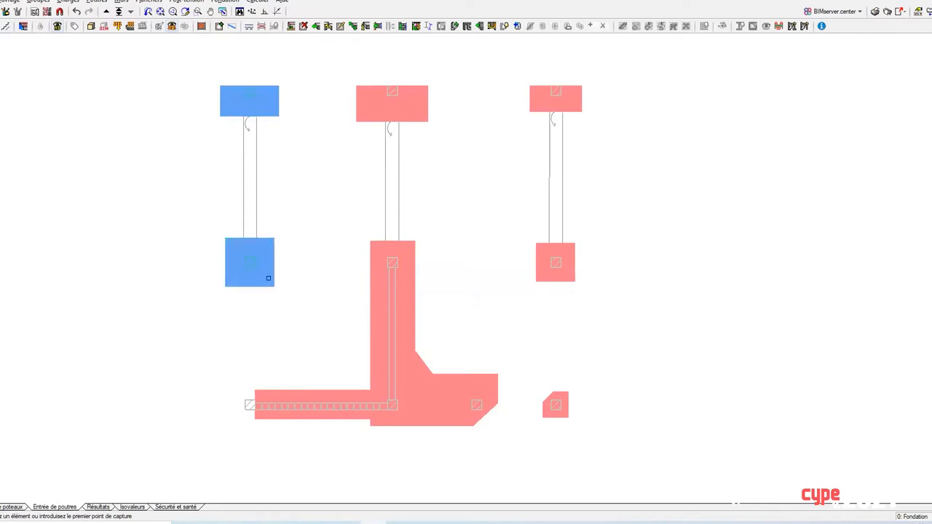
{"action": "left_click", "coordinate": [333, 402]}
{"action": "left_click", "coordinate": [416, 388]}
{"action": "left_click", "coordinate": [547, 406]}
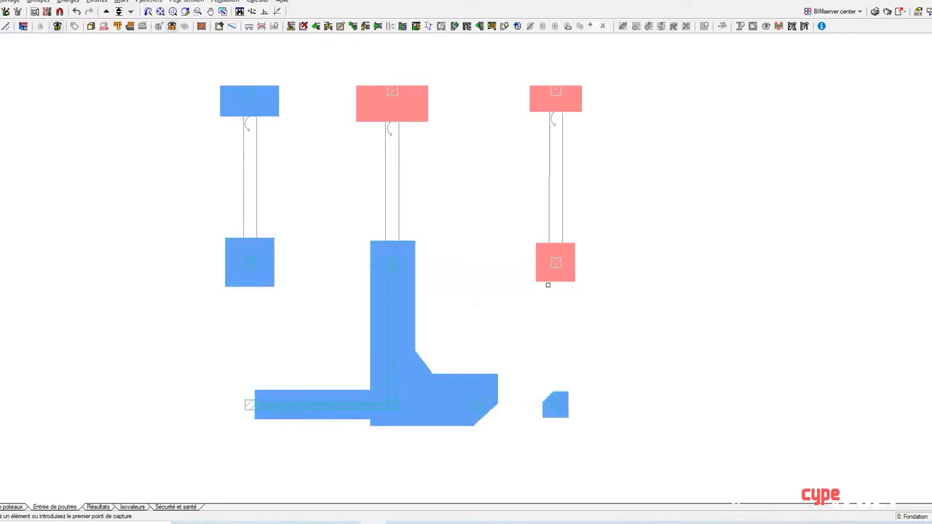
{"action": "left_click", "coordinate": [549, 265]}
{"action": "left_click", "coordinate": [514, 108]}
{"action": "left_click", "coordinate": [423, 181]}
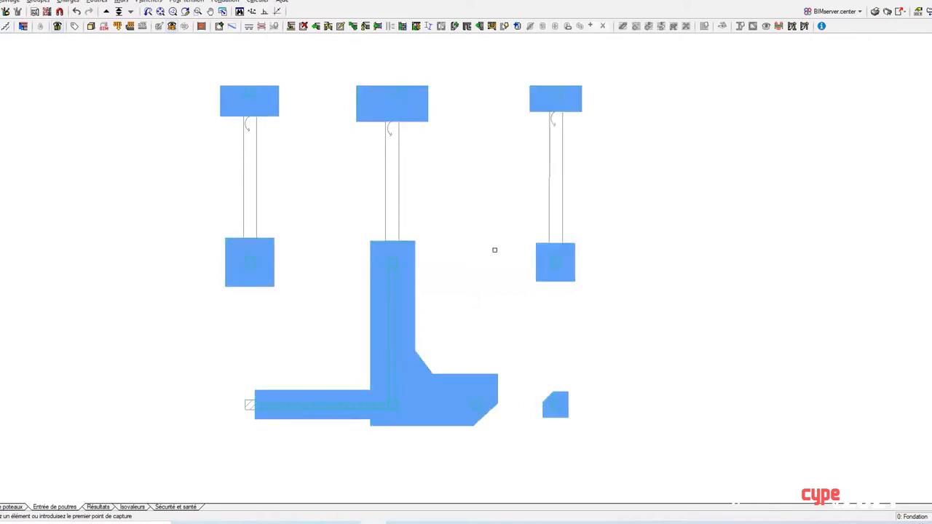
{"action": "scroll", "coordinate": [493, 220], "scroll_direction": "down", "scroll_amount": 1}
{"action": "scroll", "coordinate": [453, 190], "scroll_direction": "up", "scroll_amount": 2}
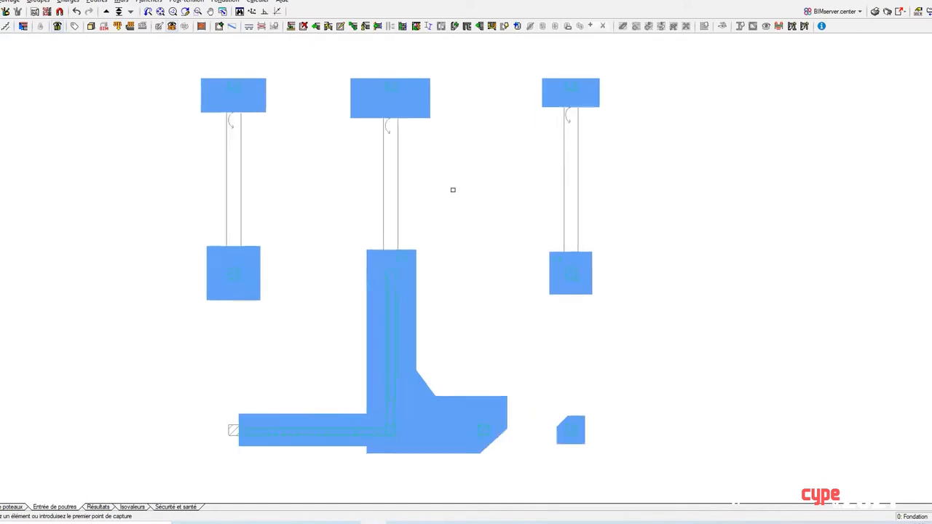
{"action": "right_click", "coordinate": [452, 189]}
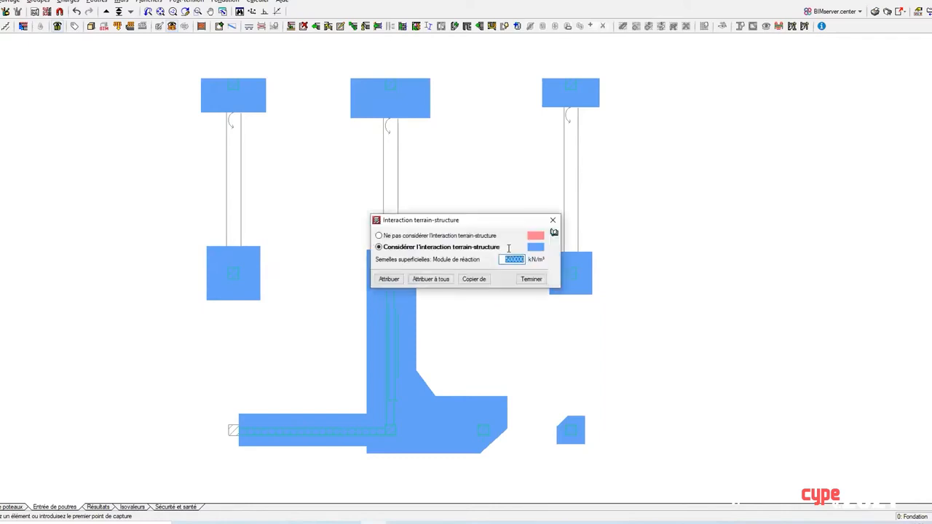
{"action": "left_click", "coordinate": [531, 278]}
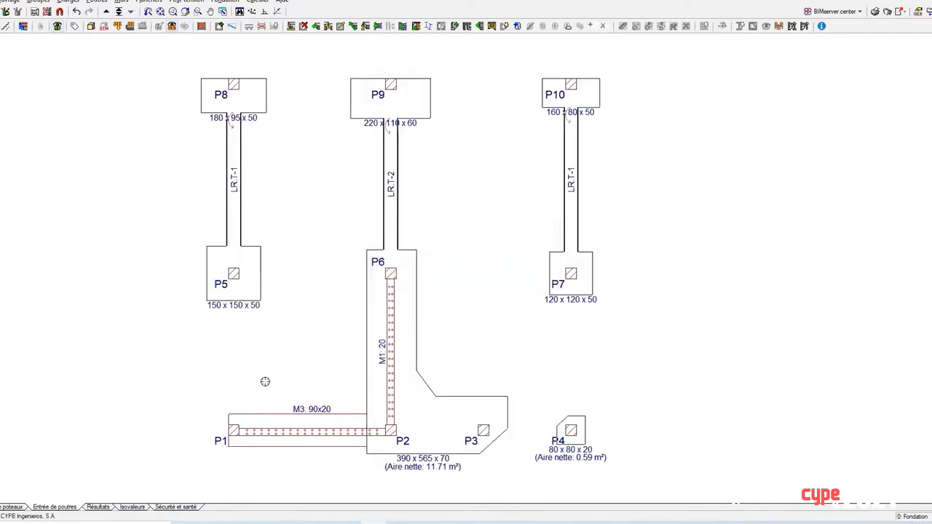
Add a new single-column footing (Éléments d'un seul poteau) under column P1.
{"action": "left_click", "coordinate": [225, 2]}
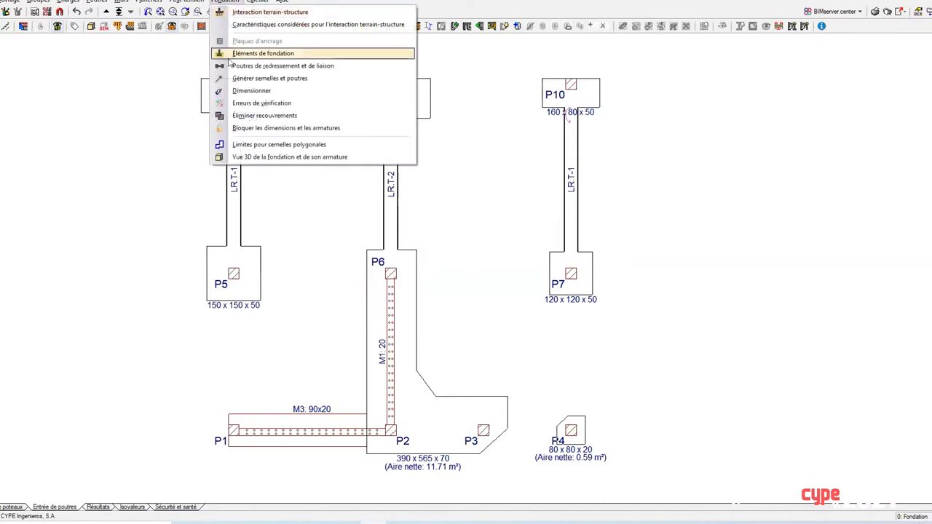
{"action": "left_click", "coordinate": [305, 60]}
{"action": "left_click", "coordinate": [22, 54]}
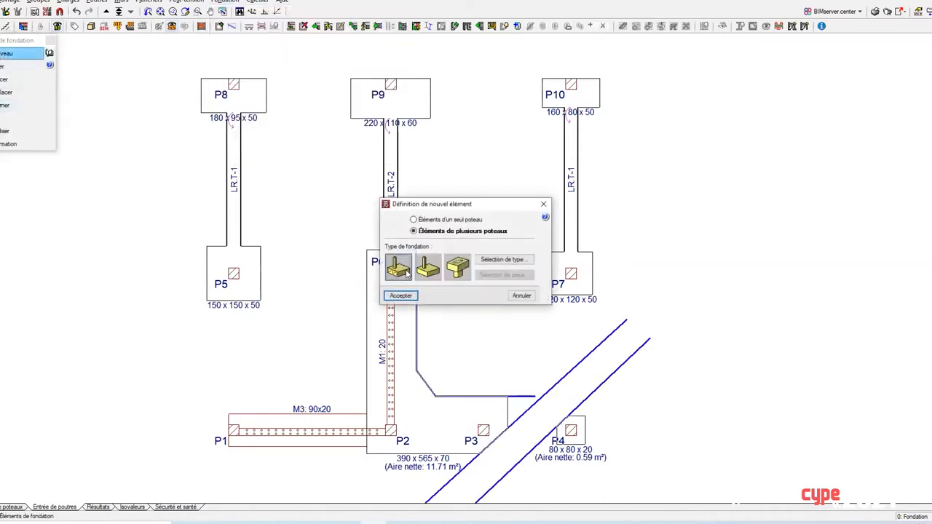
{"action": "left_click", "coordinate": [403, 297]}
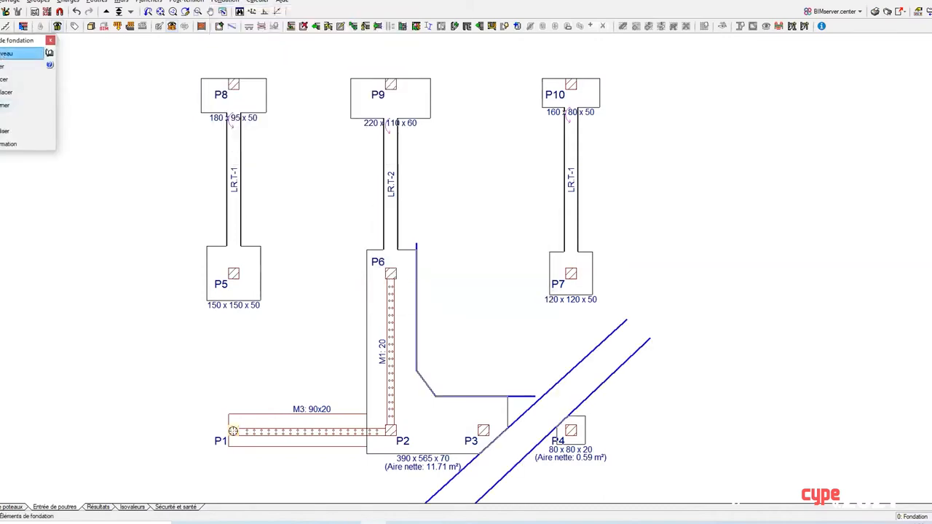
{"action": "right_click", "coordinate": [210, 396]}
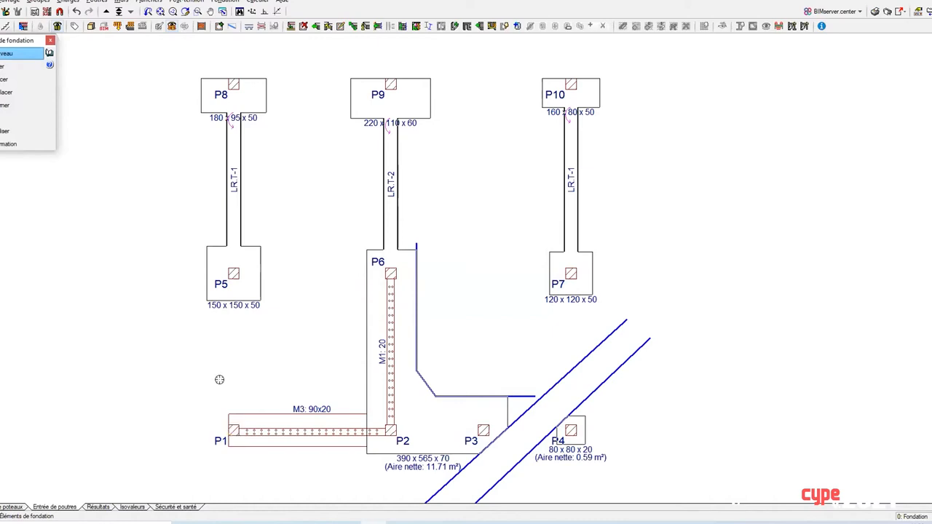
{"action": "right_click", "coordinate": [299, 279]}
{"action": "left_click", "coordinate": [432, 220]}
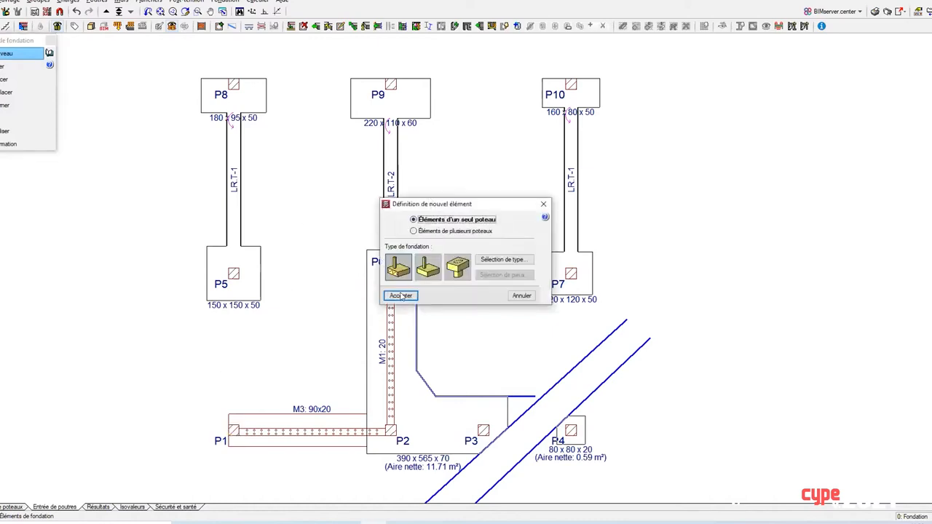
{"action": "left_click", "coordinate": [401, 295]}
{"action": "left_click", "coordinate": [239, 420]}
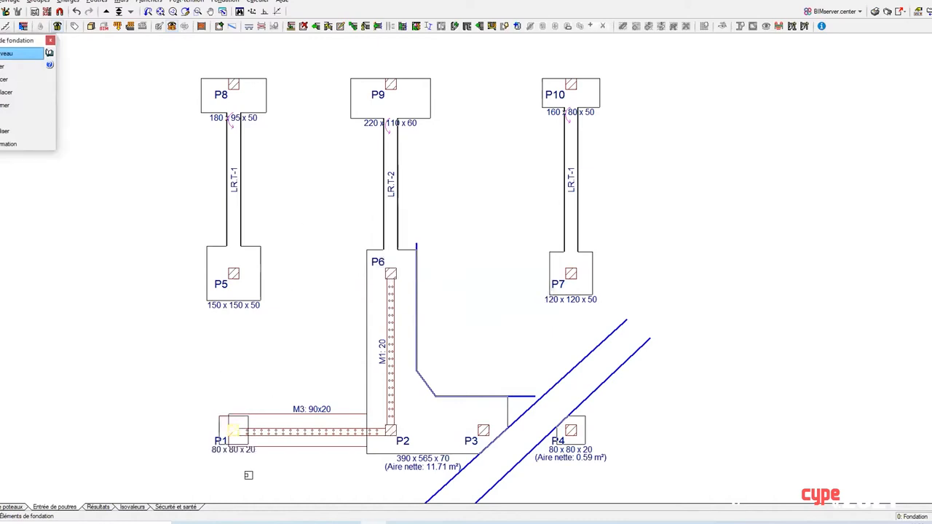
Assign the soil-structure interaction with a reaction modulus of 500000 kN/m³ to the new footing under P1, then finish the assignment.
{"action": "scroll", "coordinate": [234, 430], "scroll_direction": "up", "scroll_amount": 1}
{"action": "left_click", "coordinate": [224, 2]}
{"action": "left_click", "coordinate": [221, 11]}
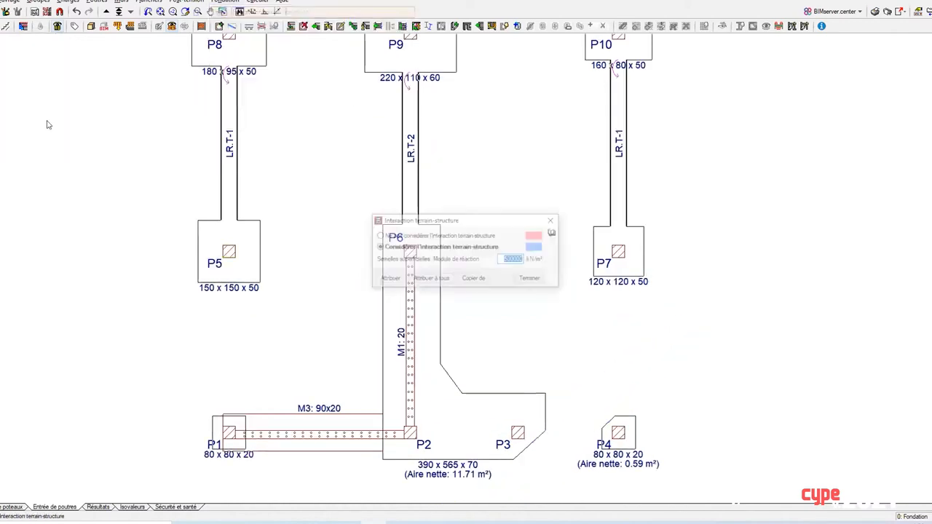
{"action": "left_click", "coordinate": [394, 281]}
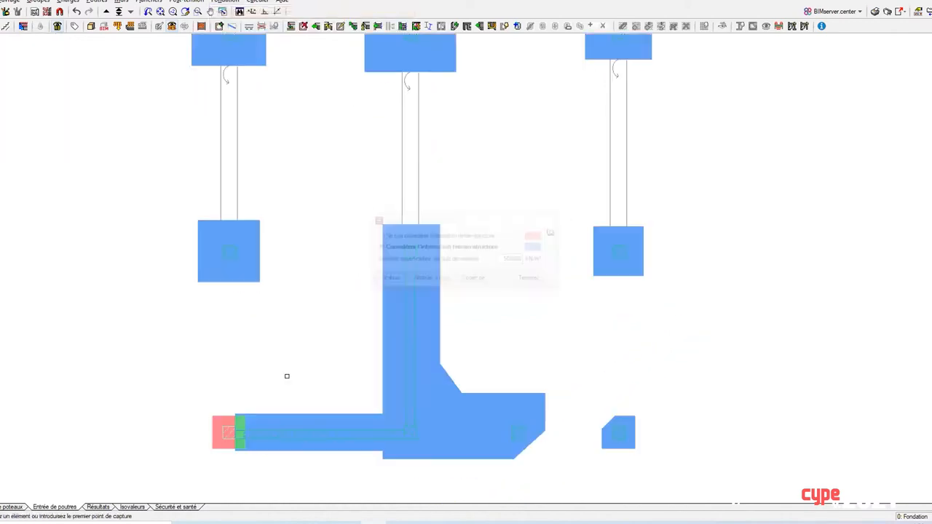
{"action": "right_click", "coordinate": [223, 430]}
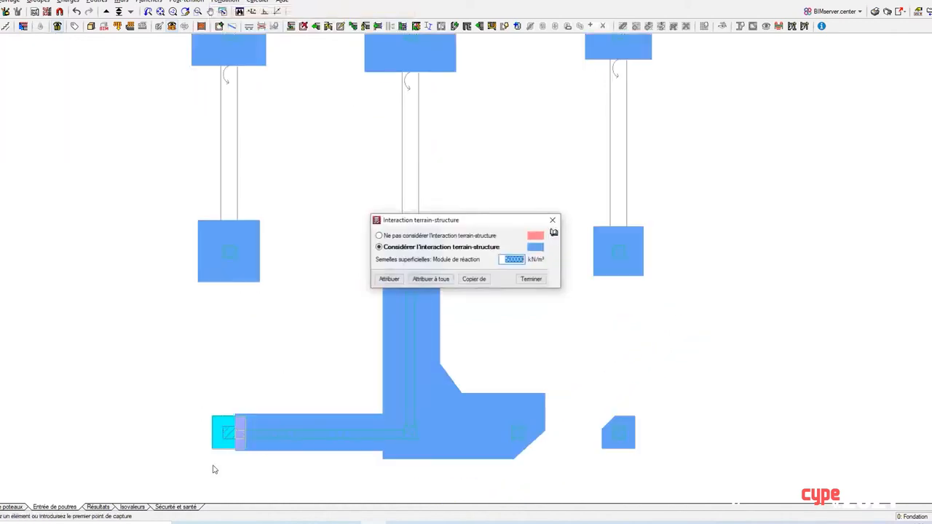
{"action": "left_click", "coordinate": [532, 279]}
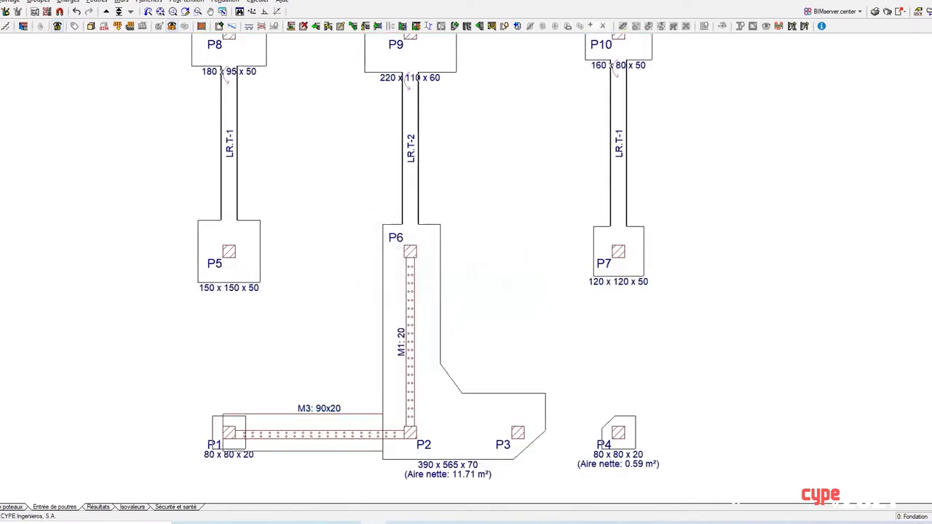
Calculate the project without dimensioning the foundation, agreeing to continue with vertical elements both with and without external fixity.
{"action": "left_click", "coordinate": [255, 2]}
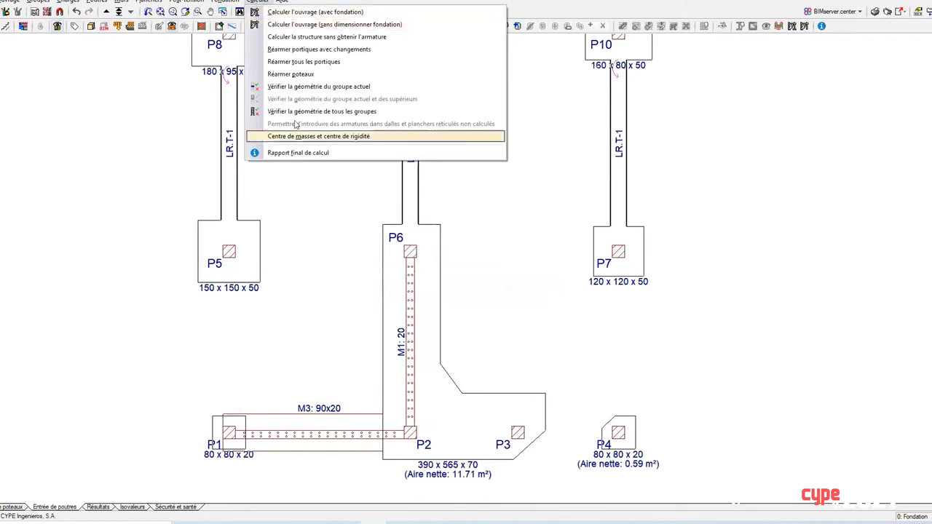
{"action": "left_click", "coordinate": [294, 25]}
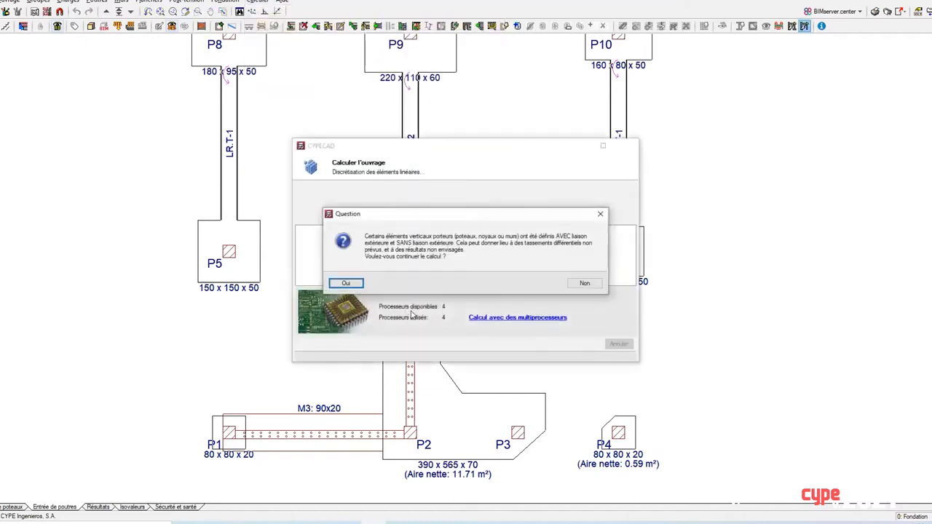
{"action": "left_click", "coordinate": [584, 282]}
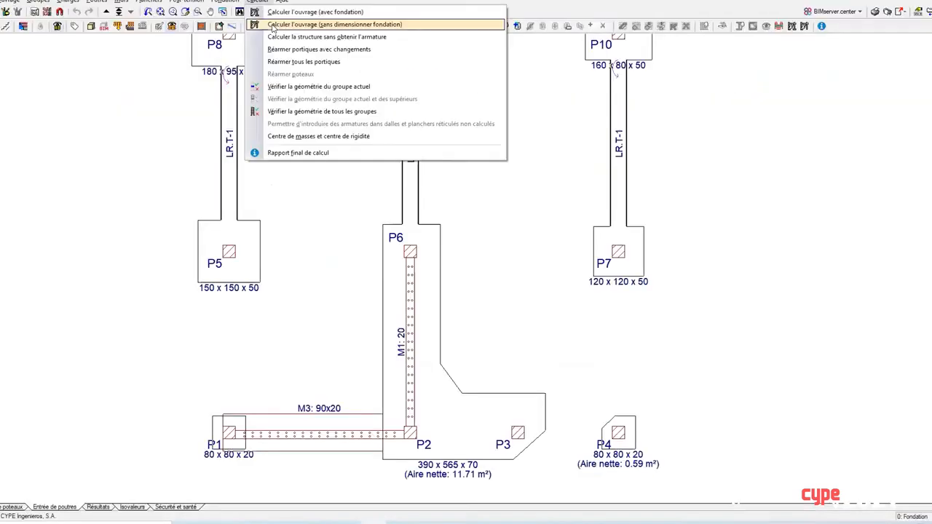
{"action": "left_click", "coordinate": [277, 25]}
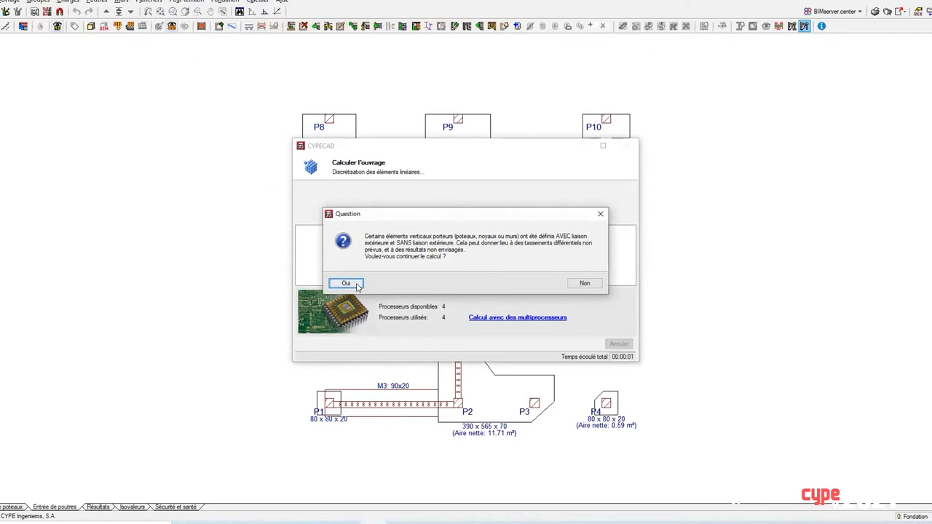
{"action": "left_click", "coordinate": [346, 283]}
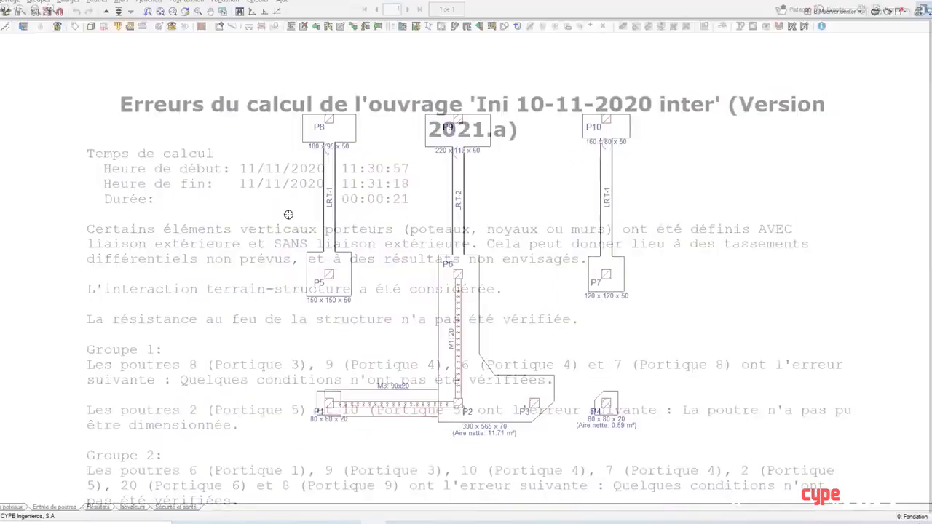
Check the foundation elements for verification errors, focusing on the footing under P1.
{"action": "left_click", "coordinate": [222, 2]}
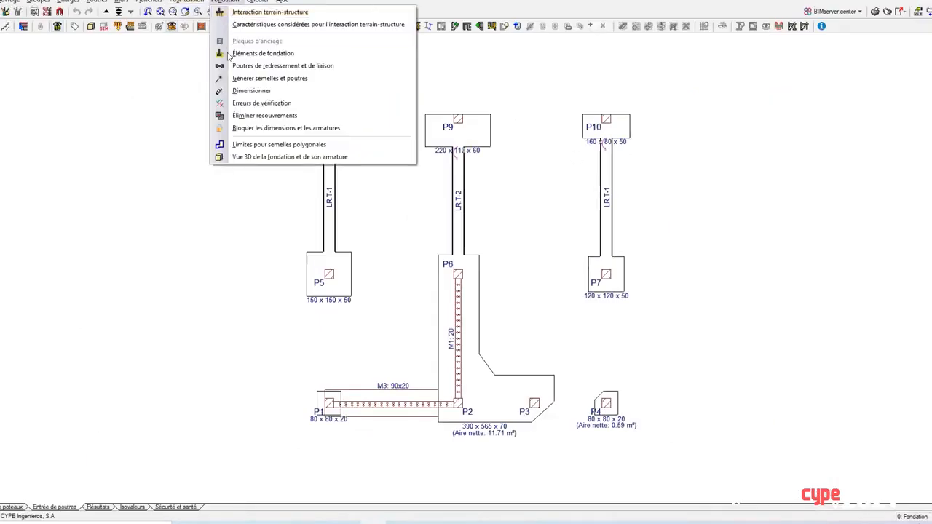
{"action": "left_click", "coordinate": [238, 107]}
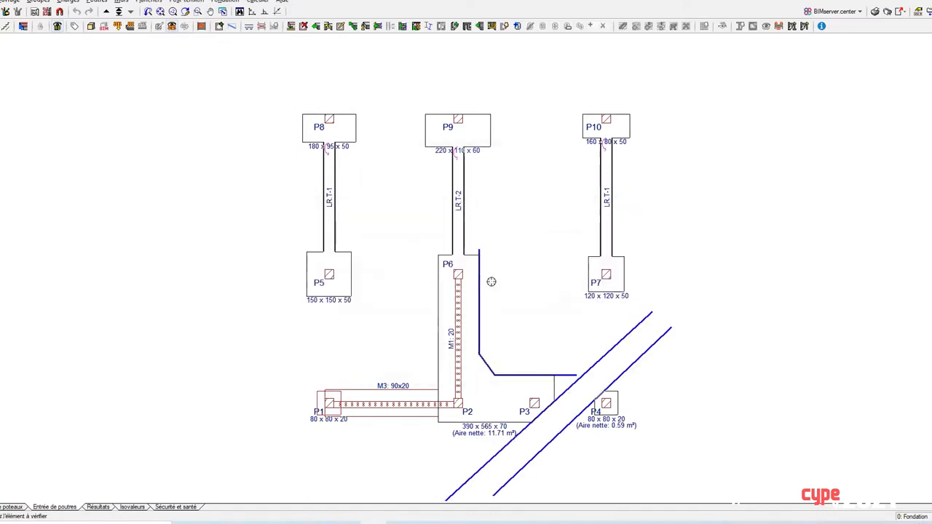
{"action": "scroll", "coordinate": [515, 287], "scroll_direction": "up", "scroll_amount": 2}
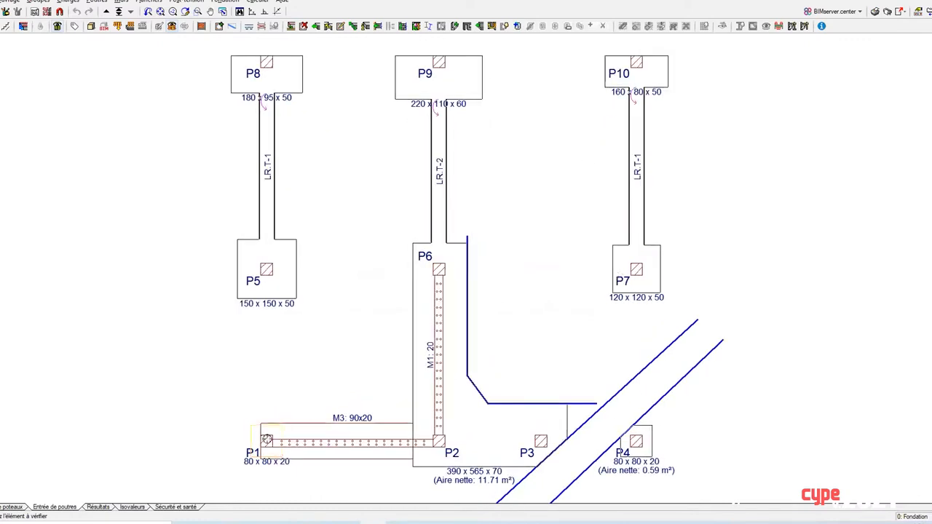
Open the P1 footing for editing and review the complete list of its verifications.
{"action": "left_click", "coordinate": [225, 2]}
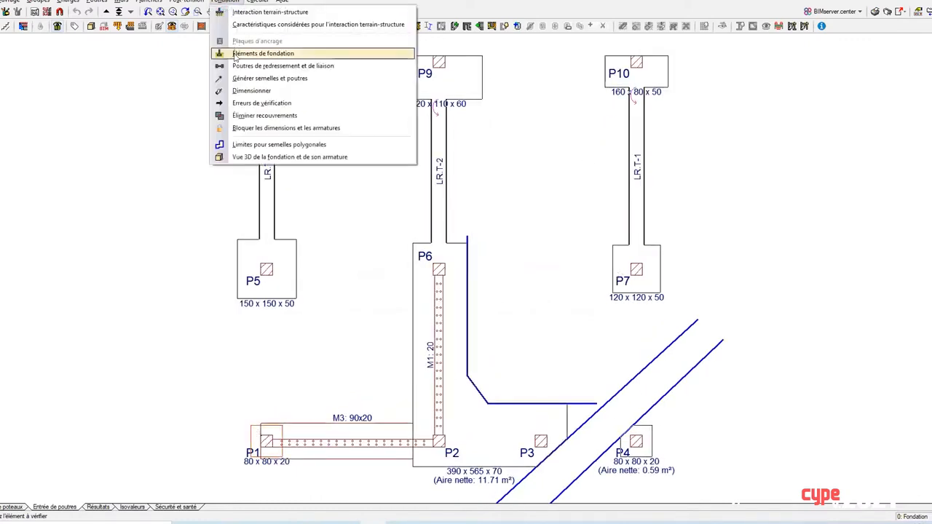
{"action": "left_click", "coordinate": [240, 56]}
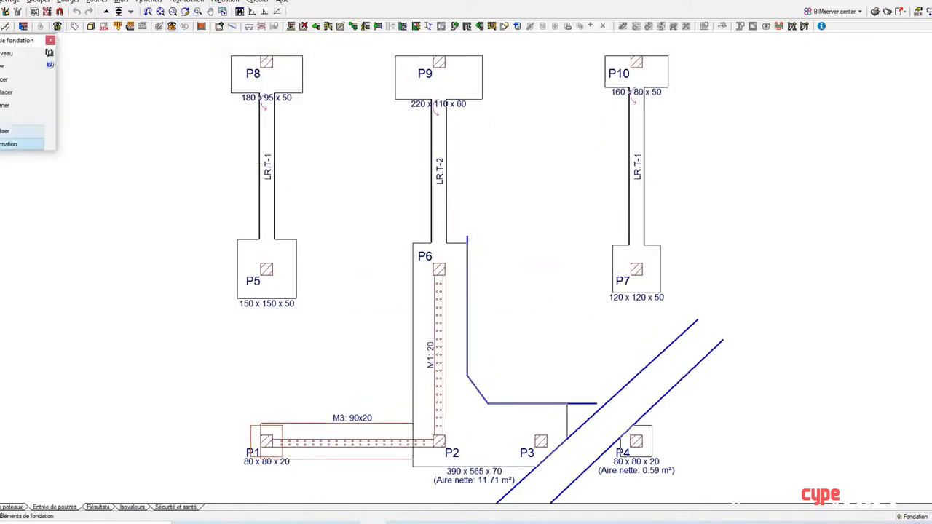
{"action": "left_click", "coordinate": [260, 435]}
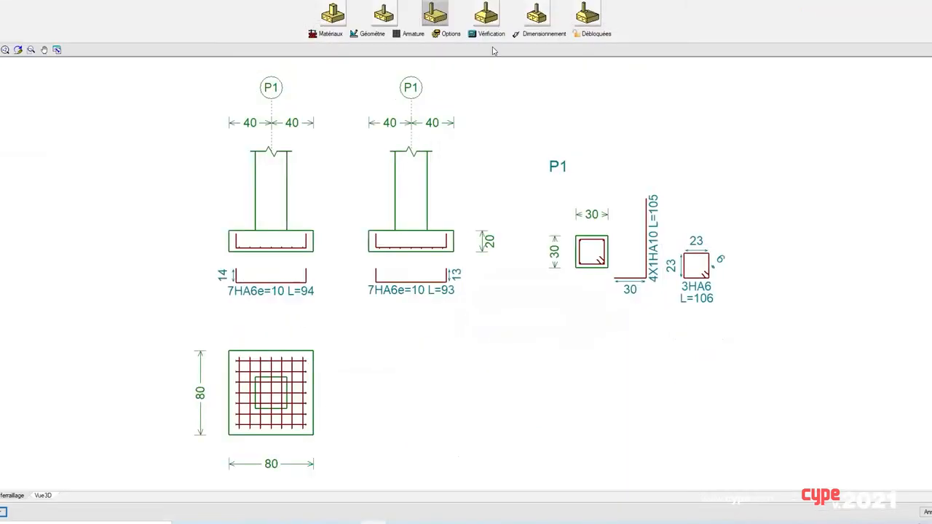
{"action": "left_click", "coordinate": [491, 34]}
{"action": "left_click", "coordinate": [463, 272]}
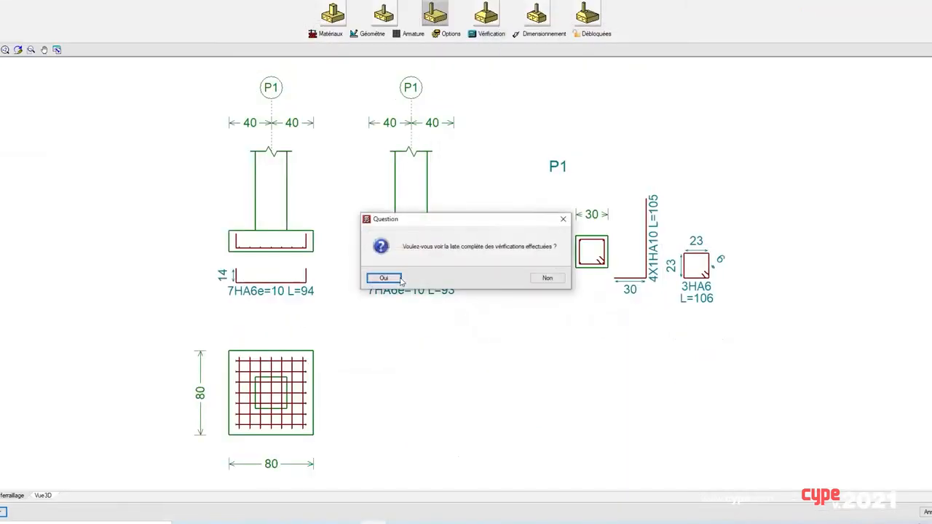
{"action": "left_click", "coordinate": [400, 276]}
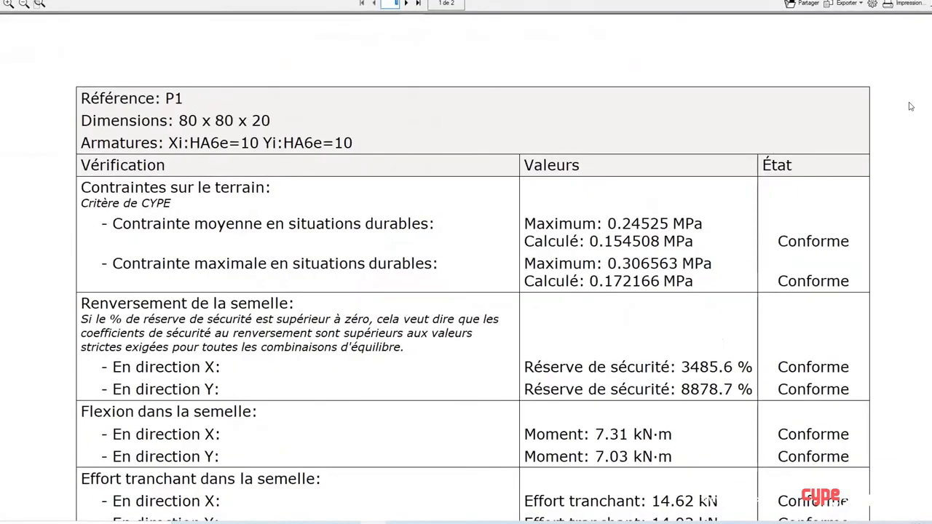
{"action": "scroll", "coordinate": [724, 150], "scroll_direction": "down", "scroll_amount": 10}
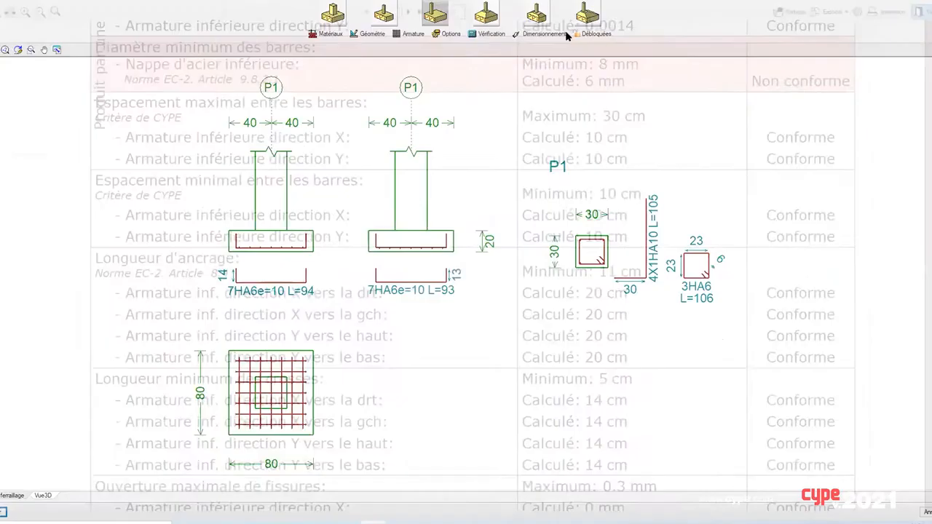
Run a complete dimensioning (Complet) of the P1 footing and finish editing it.
{"action": "left_click", "coordinate": [543, 34]}
{"action": "left_click", "coordinate": [428, 277]}
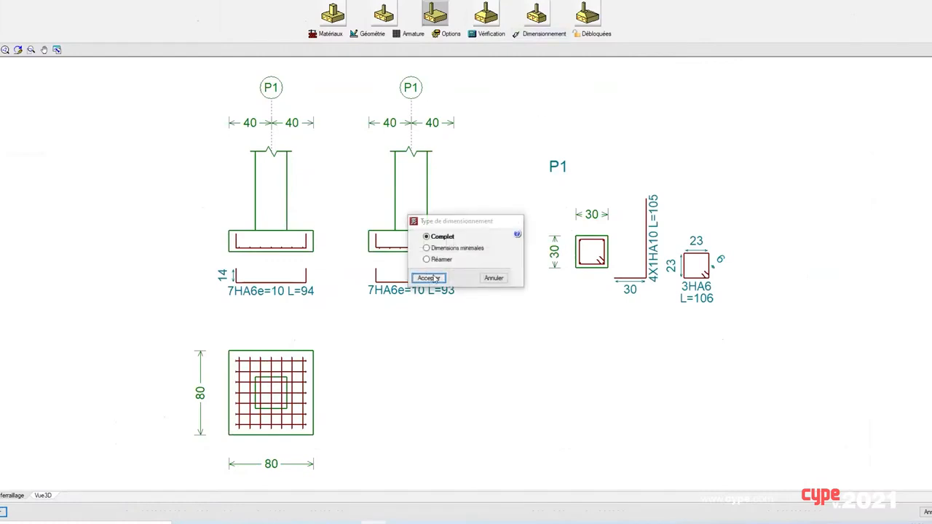
{"action": "left_click", "coordinate": [478, 281]}
{"action": "left_click", "coordinate": [393, 280]}
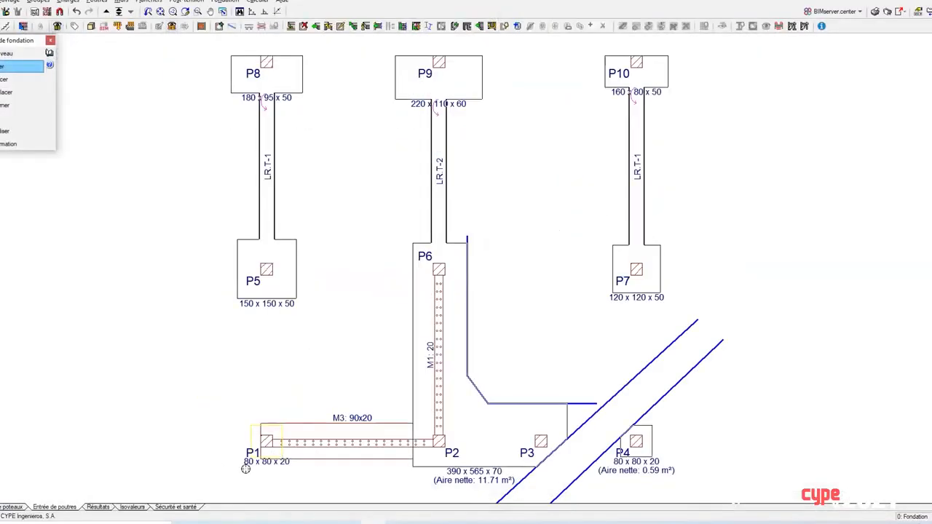
Run a complete dimensioning (Complet) of the strip footing under wall M3, accept the edit and dismiss the error dialog.
{"action": "left_click", "coordinate": [325, 446]}
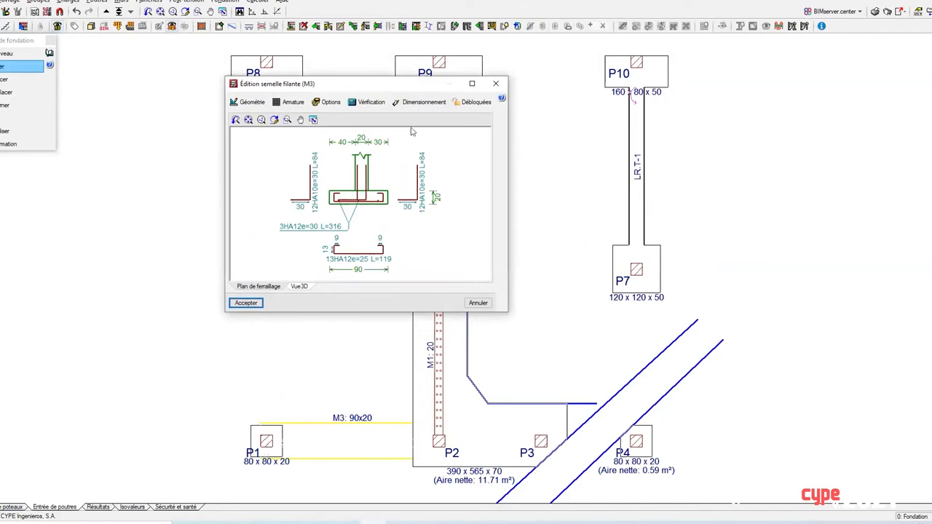
{"action": "left_click", "coordinate": [416, 103]}
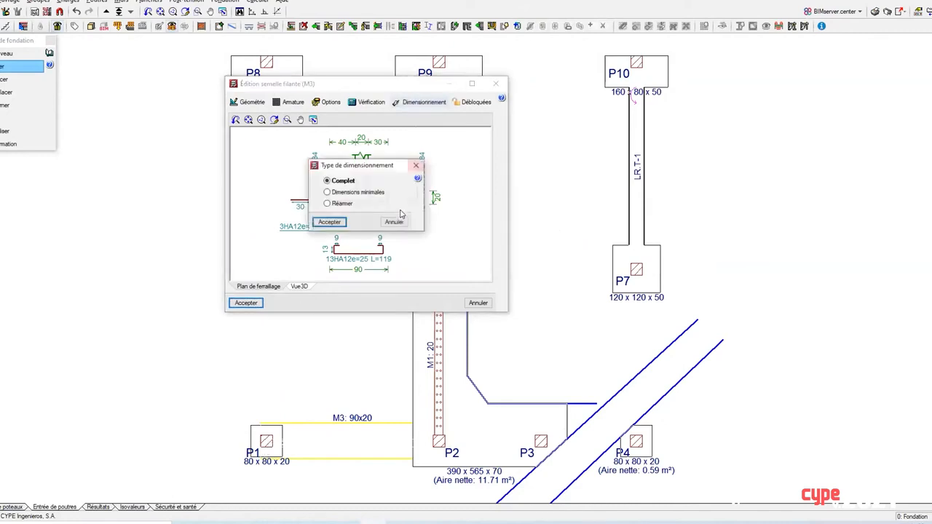
{"action": "left_click", "coordinate": [334, 222]}
{"action": "left_click", "coordinate": [365, 222]}
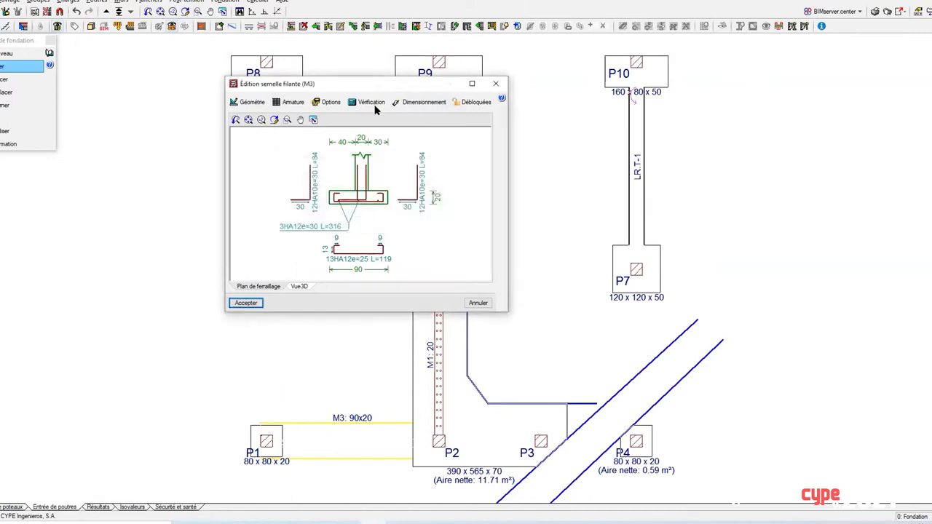
{"action": "left_click", "coordinate": [246, 303]}
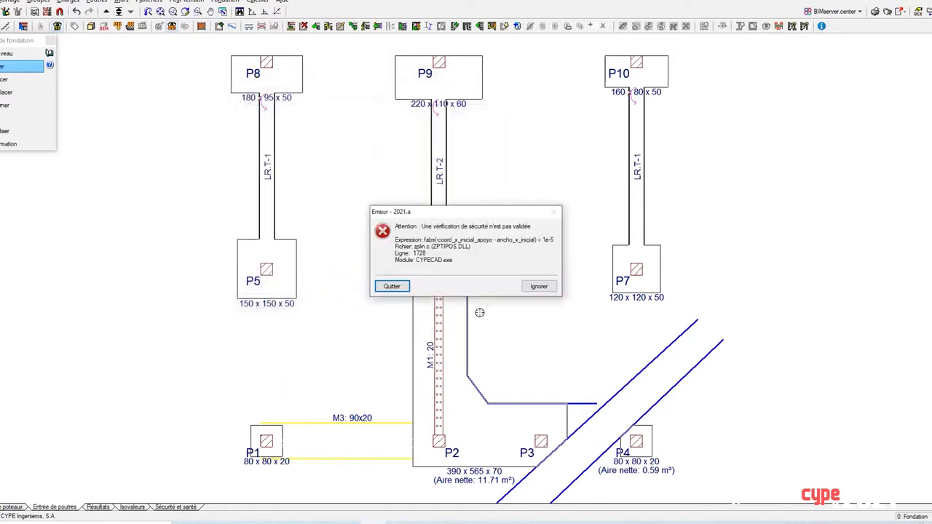
{"action": "key", "text": "Escape"}
{"action": "key", "text": "Escape"}
{"action": "key", "text": "Escape"}
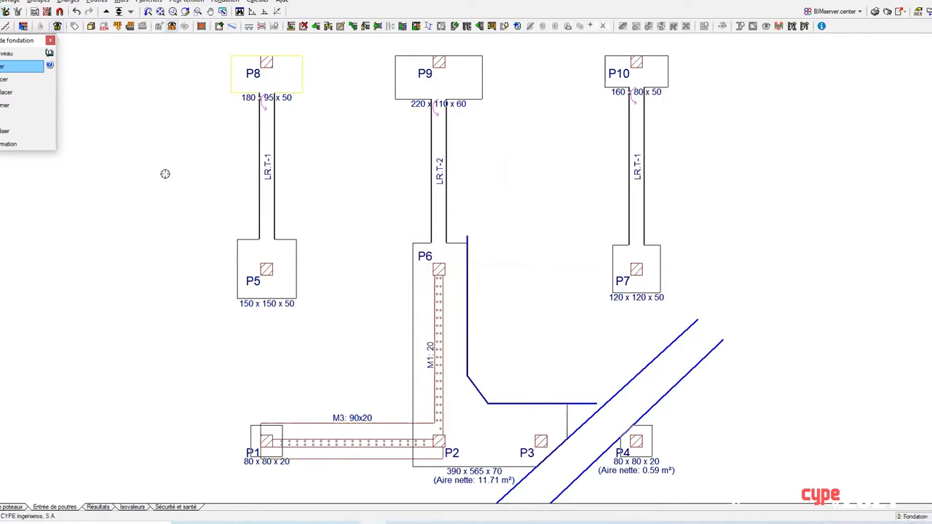
Consult the maximum displacements of column P8 in the recalculated results, then close the report.
{"action": "left_click", "coordinate": [255, 2]}
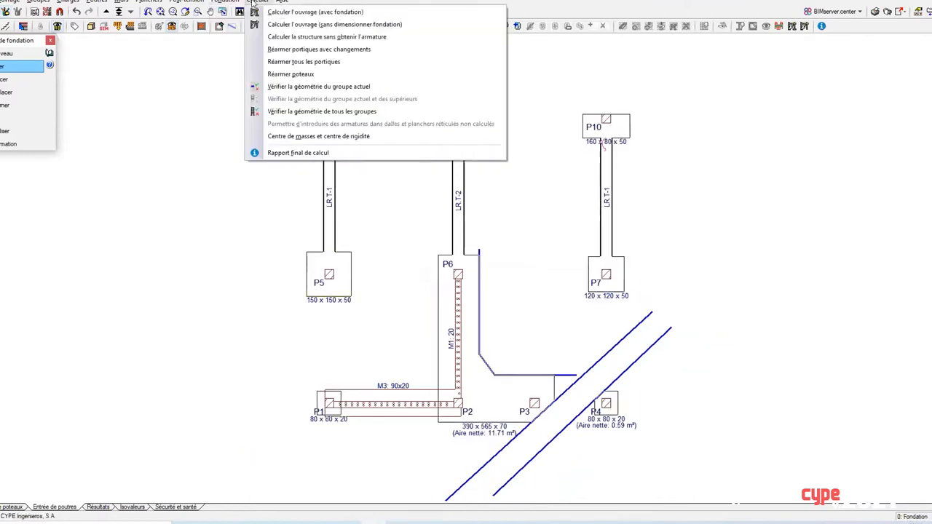
{"action": "left_click", "coordinate": [236, 3]}
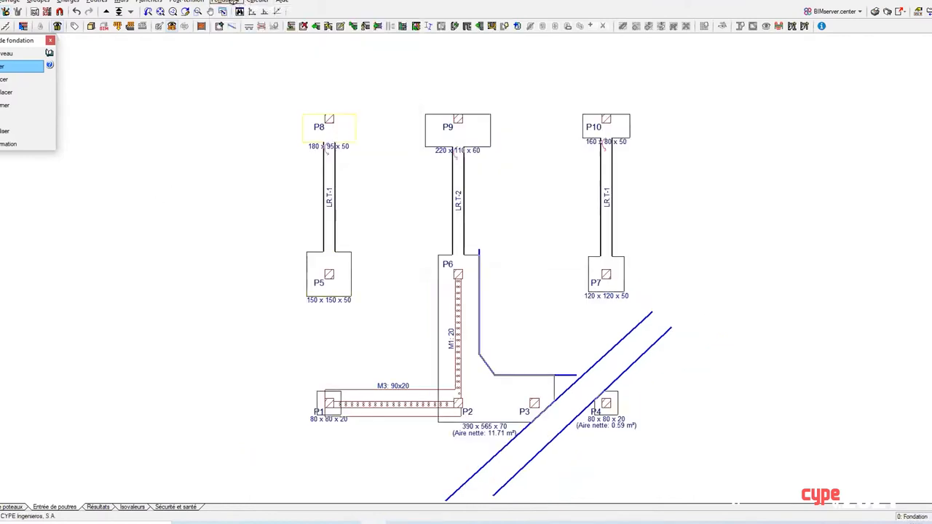
{"action": "left_click", "coordinate": [93, 507]}
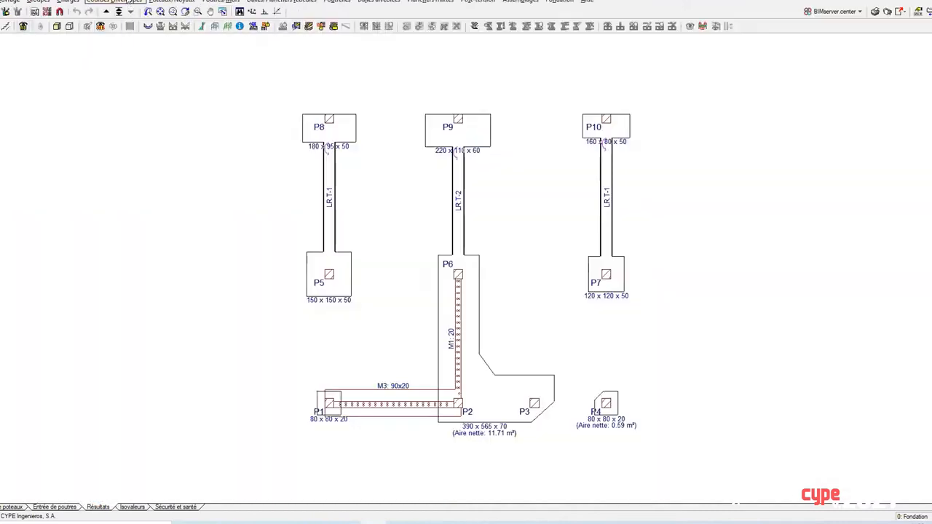
{"action": "left_click", "coordinate": [114, 2]}
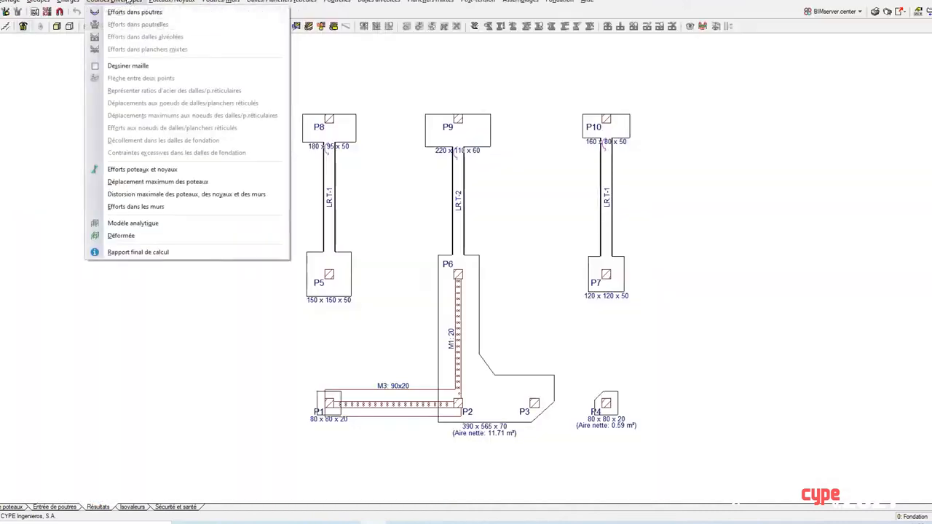
{"action": "left_click", "coordinate": [135, 182]}
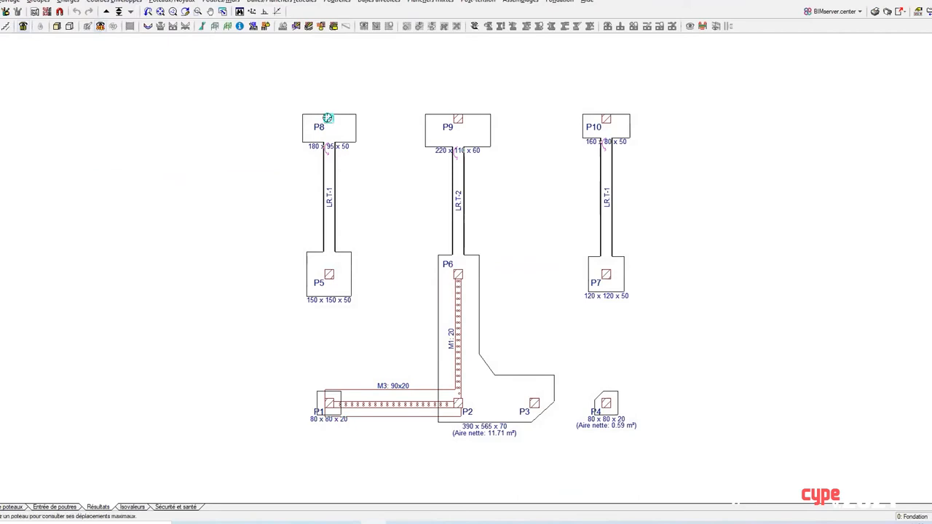
{"action": "left_click", "coordinate": [328, 118]}
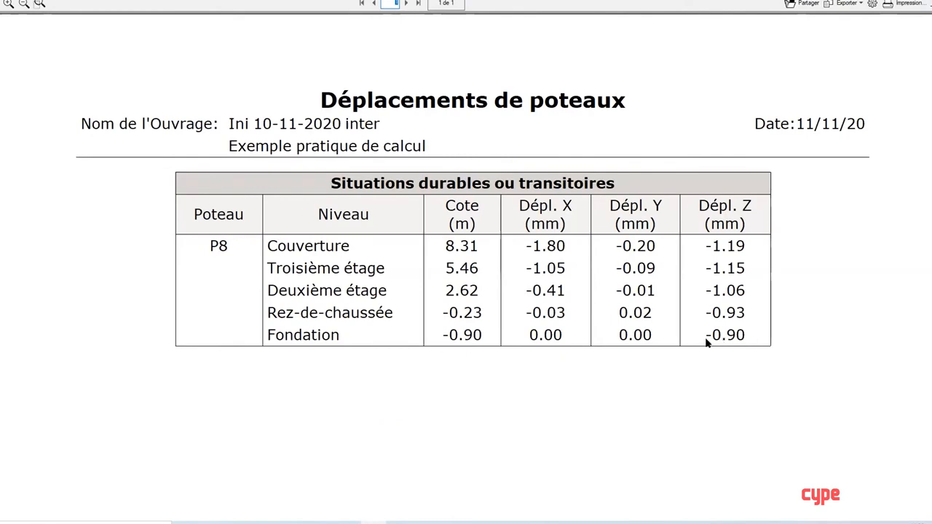
{"action": "left_click", "coordinate": [927, 4]}
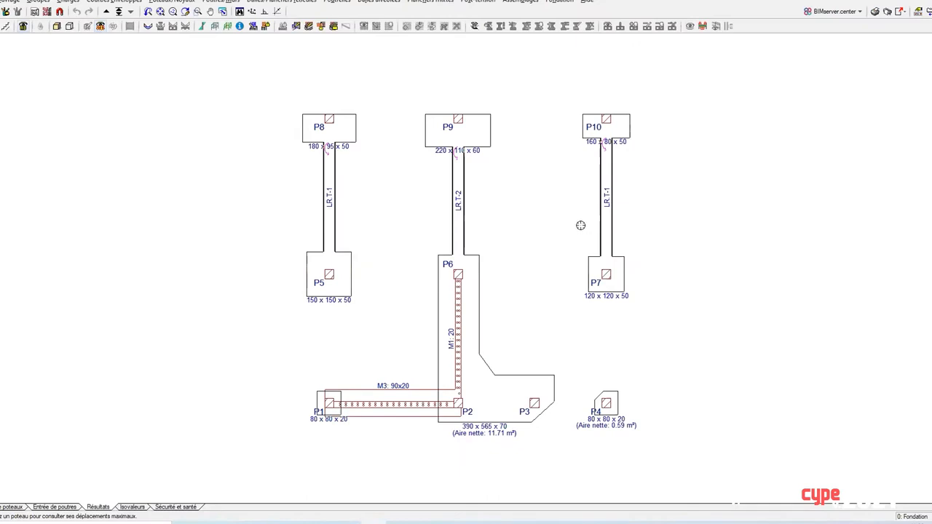
Consult the maximum displacements of column P4, then close the report.
{"action": "scroll", "coordinate": [579, 209], "scroll_direction": "up", "scroll_amount": 2}
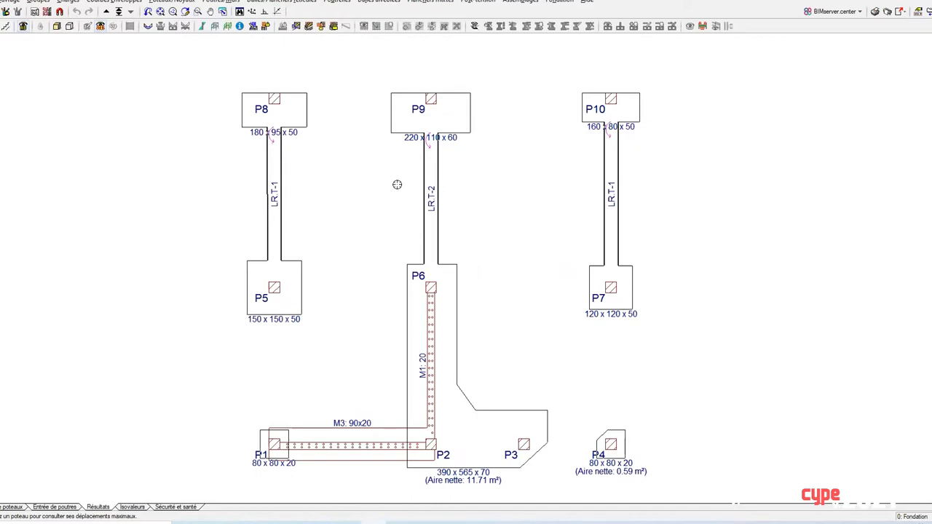
{"action": "left_click", "coordinate": [611, 446]}
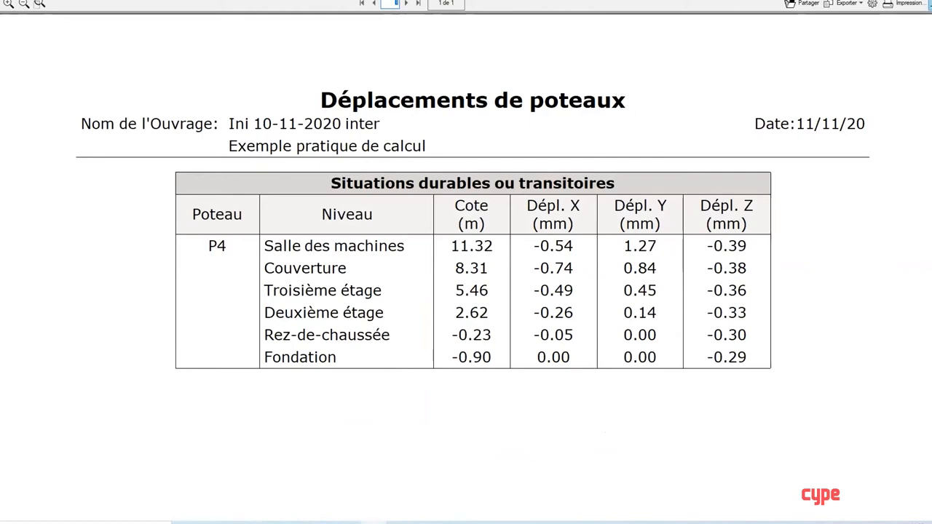
{"action": "left_click", "coordinate": [930, 3]}
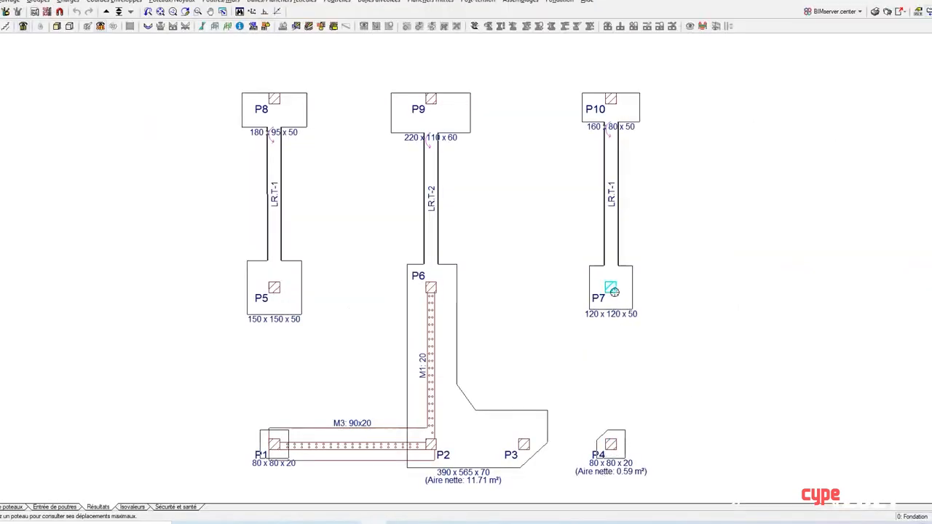
Consult the maximum displacements of columns P7 and P2, closing each report after reading it.
{"action": "left_click", "coordinate": [615, 296]}
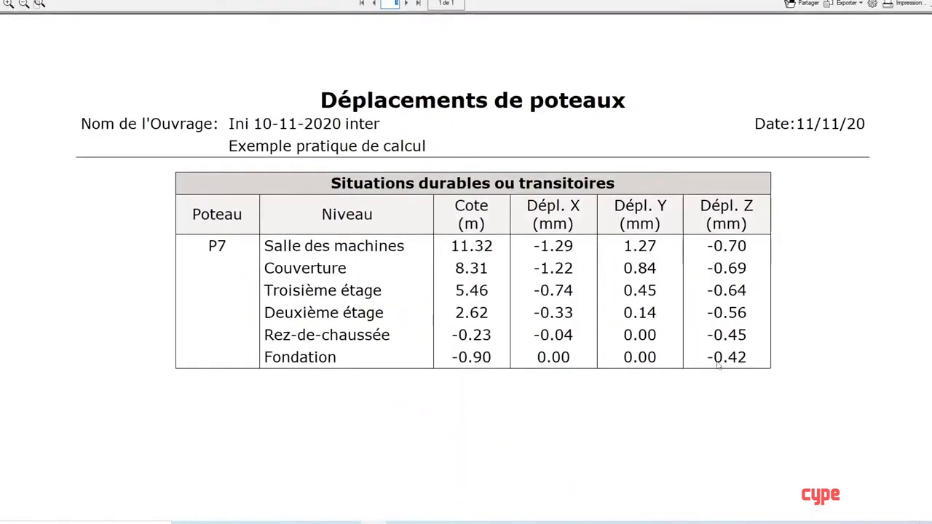
{"action": "left_click", "coordinate": [930, 2]}
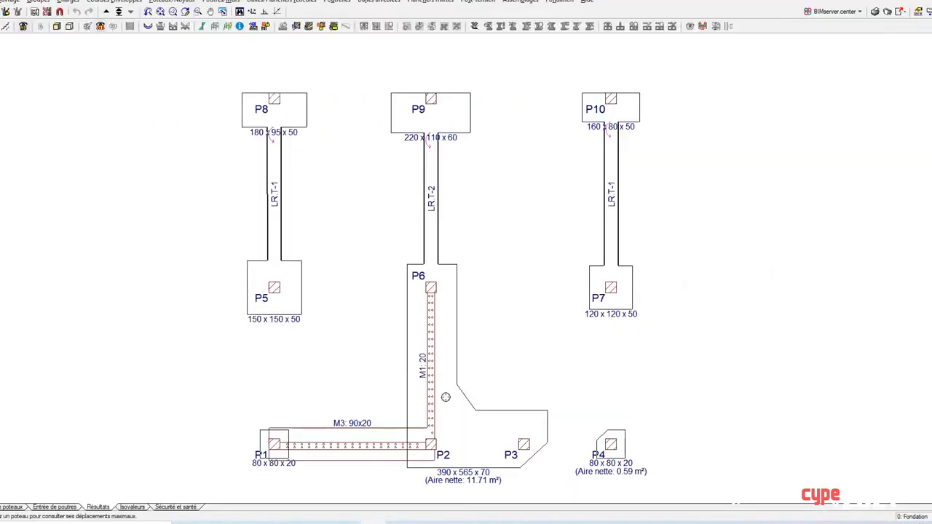
{"action": "scroll", "coordinate": [433, 457], "scroll_direction": "up", "scroll_amount": 2}
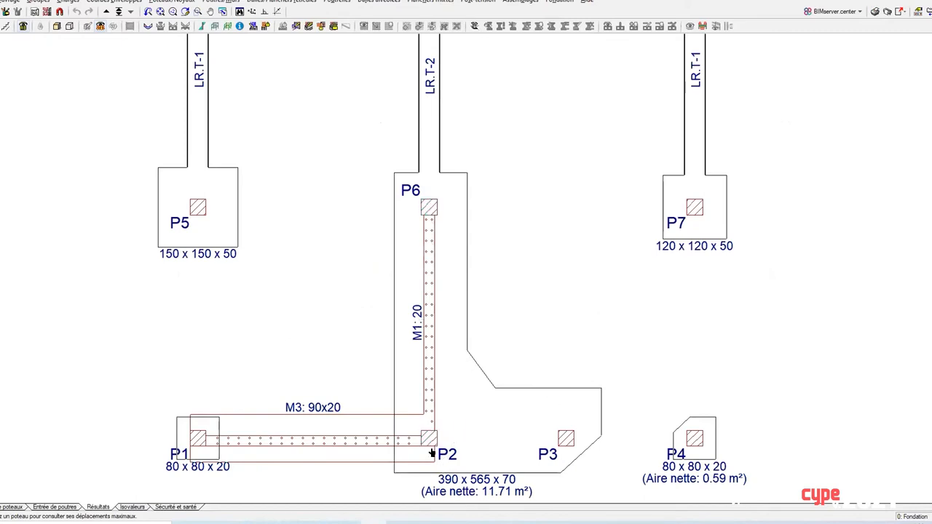
{"action": "left_click", "coordinate": [430, 450]}
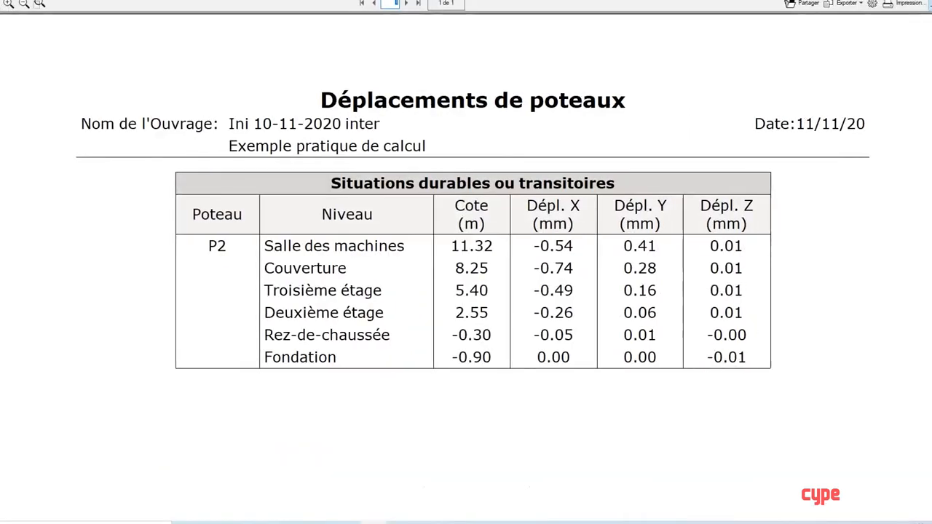
{"action": "left_click", "coordinate": [930, 5]}
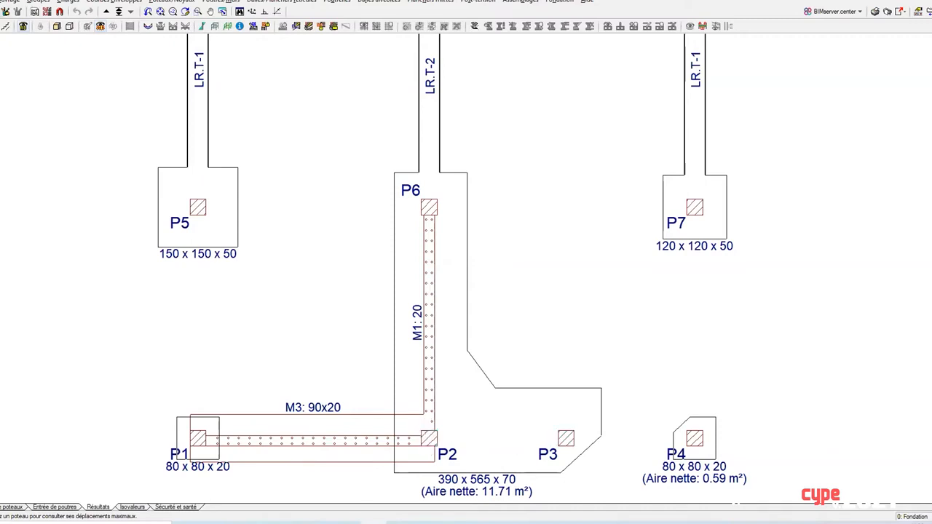
{"action": "scroll", "coordinate": [256, 370], "scroll_direction": "down", "scroll_amount": 2}
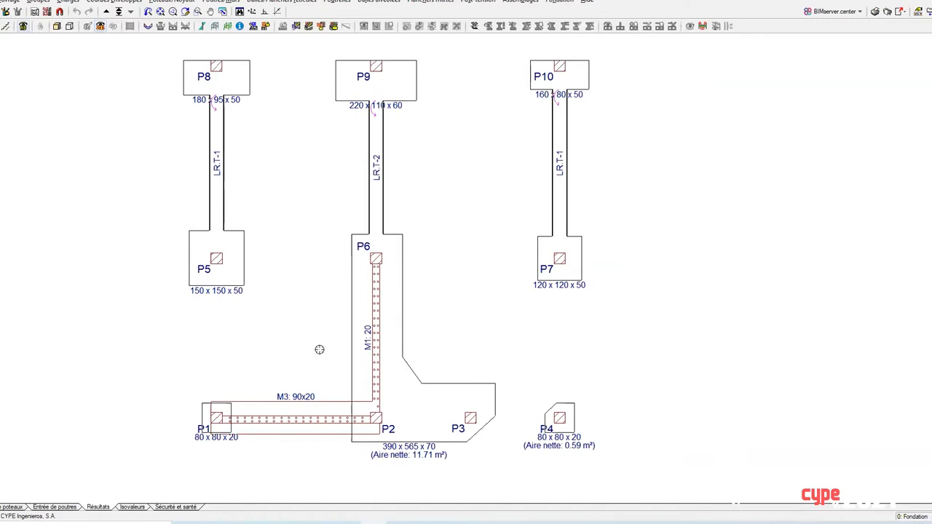
{"action": "scroll", "coordinate": [319, 349], "scroll_direction": "down", "scroll_amount": 1}
{"action": "scroll", "coordinate": [295, 273], "scroll_direction": "up", "scroll_amount": 1}
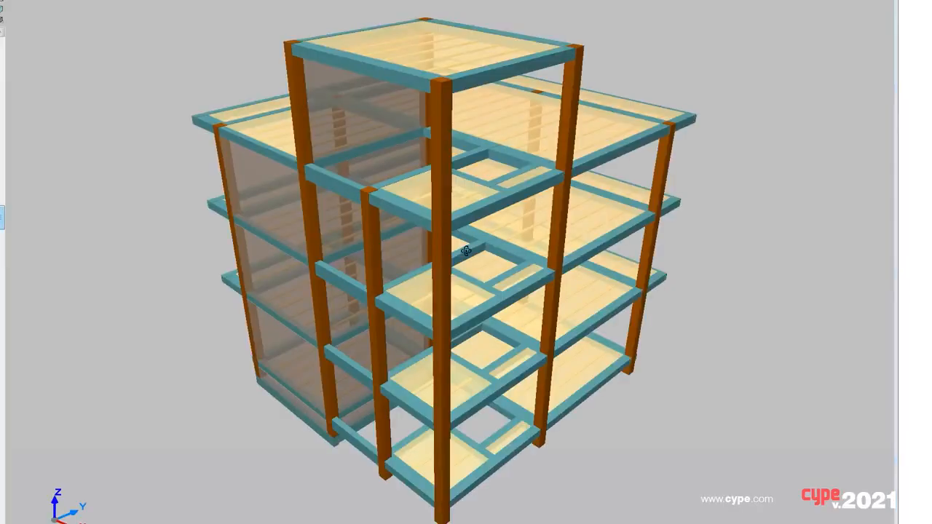
{"action": "middle_click_drag", "start_coordinate": [467, 250], "coordinate": [504, 238]}
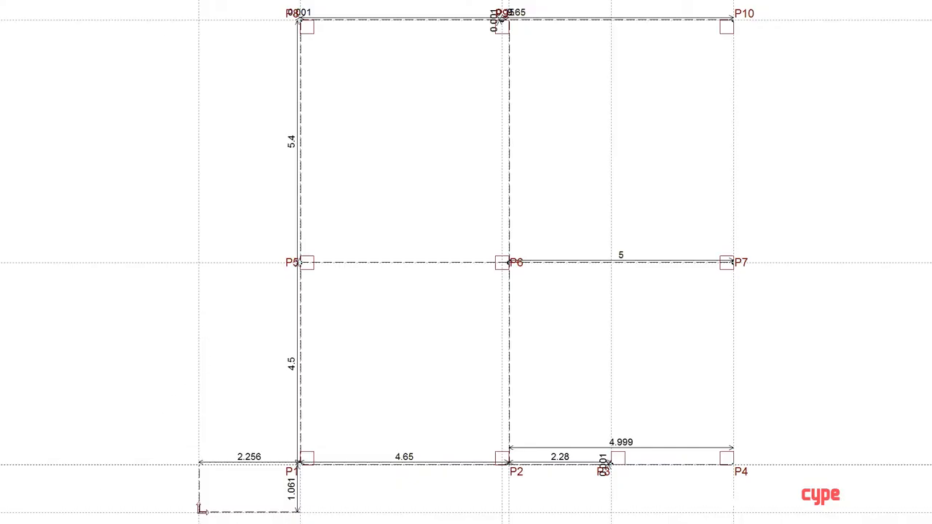
Open column P8 for editing to check its external link setting, then close the dialog without changes.
{"action": "left_click", "coordinate": [16, 34]}
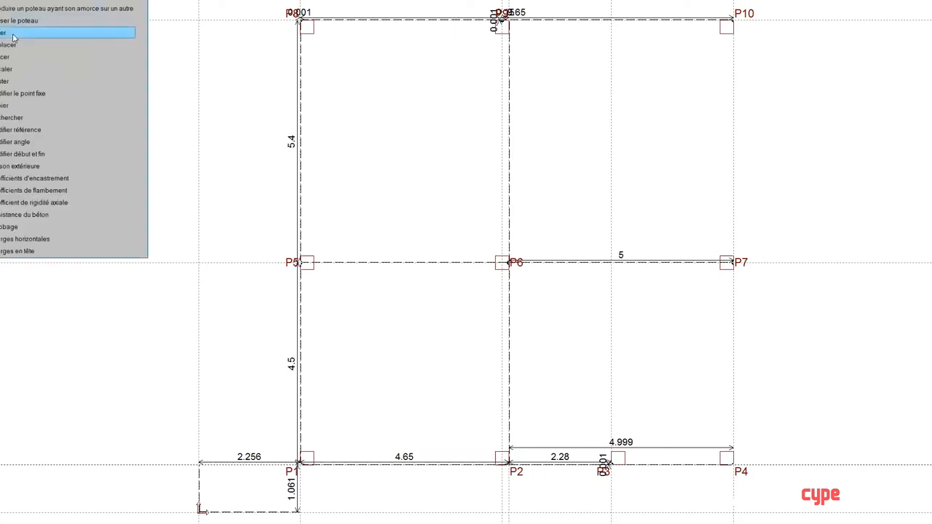
{"action": "left_click", "coordinate": [300, 32]}
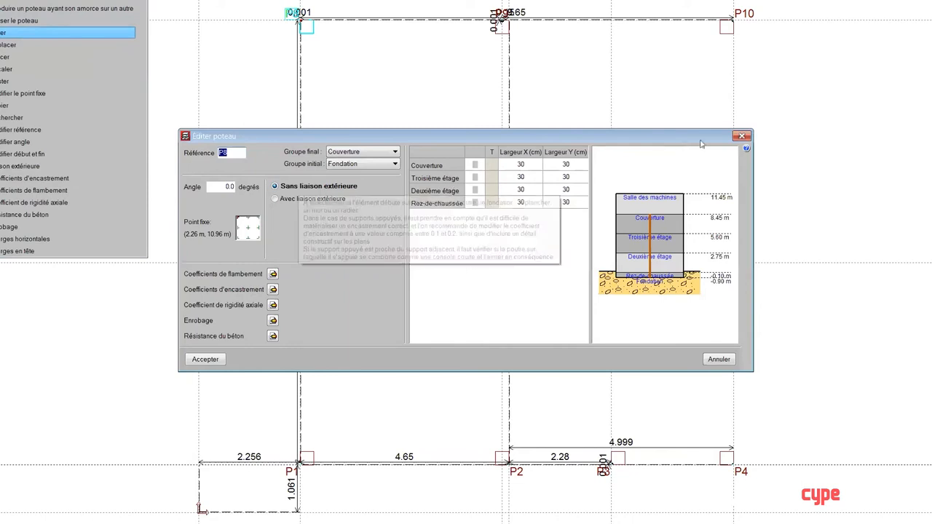
{"action": "left_click", "coordinate": [741, 137]}
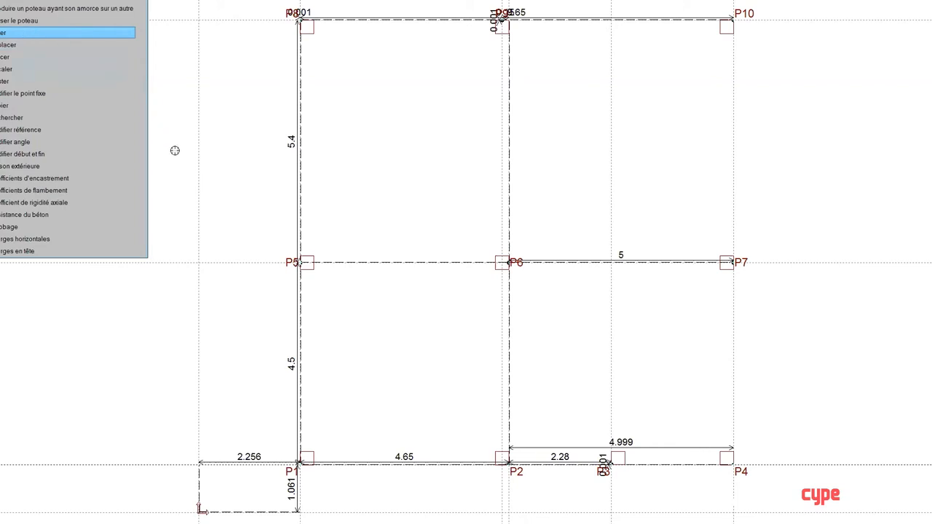
Assign the Sans liaison extérieure condition to columns P1 through P10.
{"action": "left_click", "coordinate": [7, 170]}
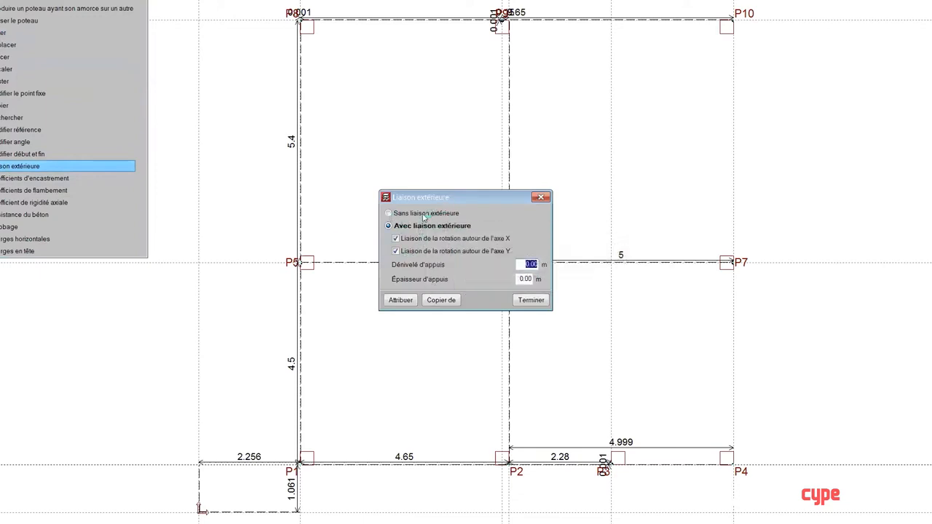
{"action": "left_click", "coordinate": [425, 213]}
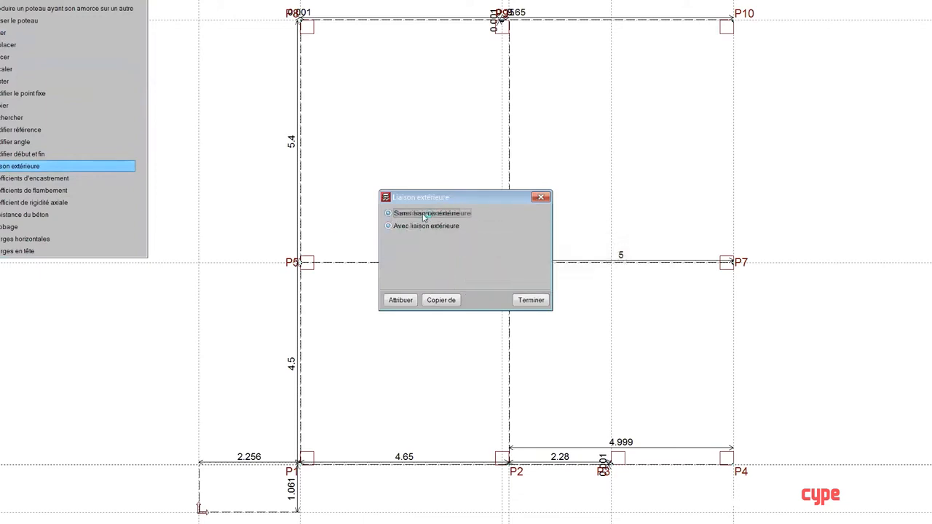
{"action": "left_click", "coordinate": [400, 300]}
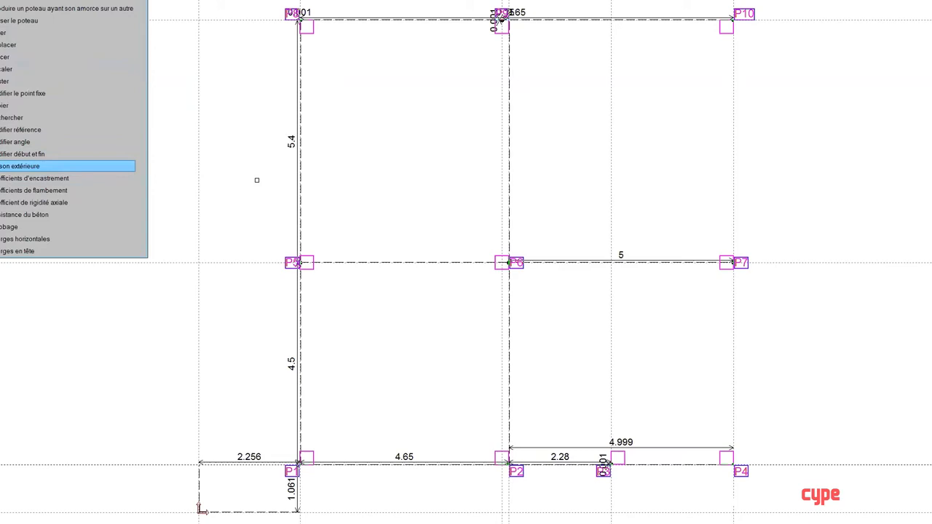
{"action": "right_click", "coordinate": [239, 175]}
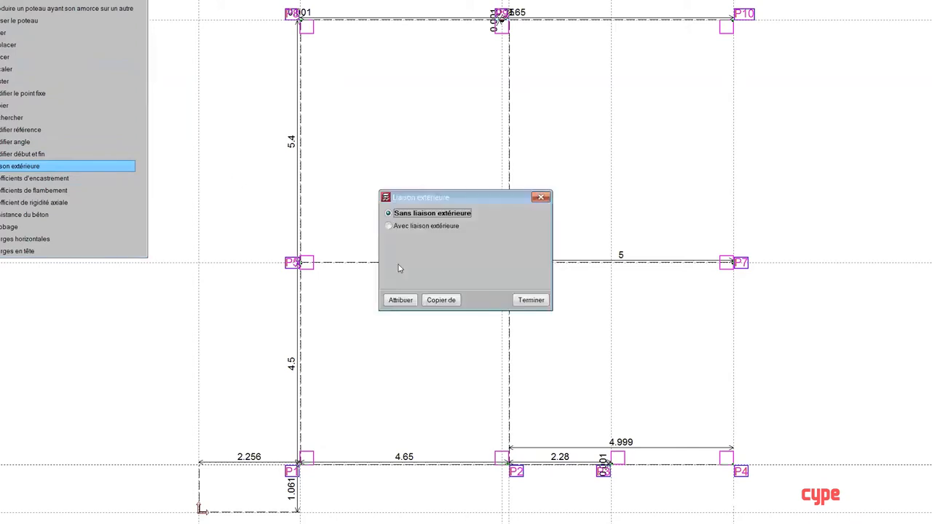
Close the column external fixity settings and start a new beam using the foundation beam family and its first type.
{"action": "left_click", "coordinate": [531, 300]}
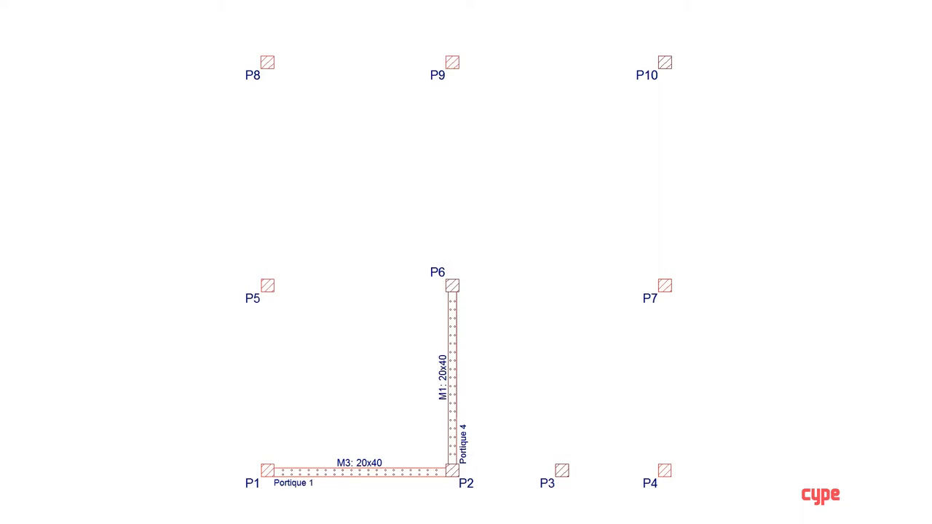
{"action": "left_click", "coordinate": [125, 0]}
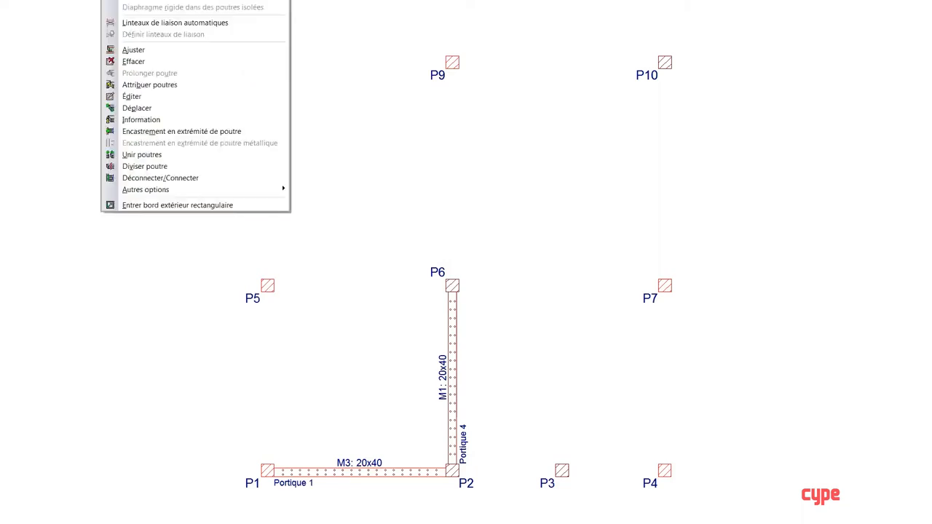
{"action": "left_click", "coordinate": [156, 0]}
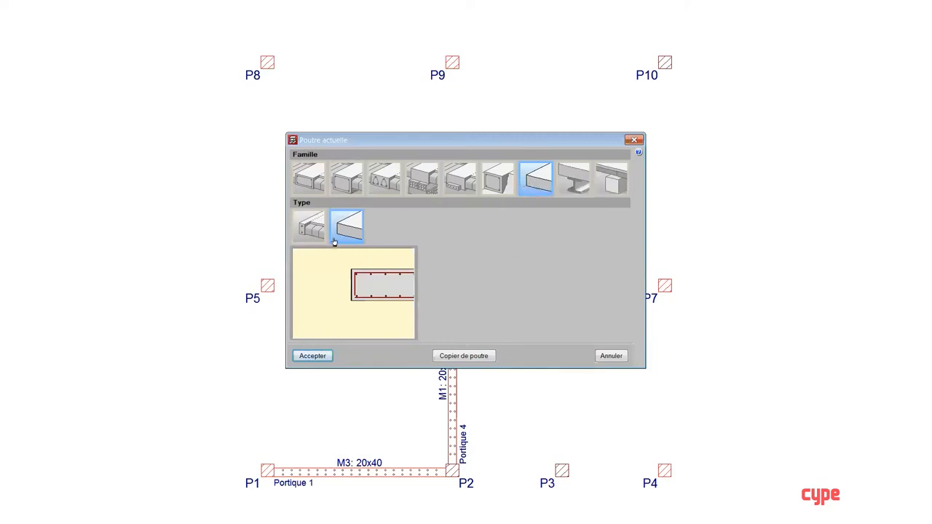
{"action": "left_click", "coordinate": [490, 182]}
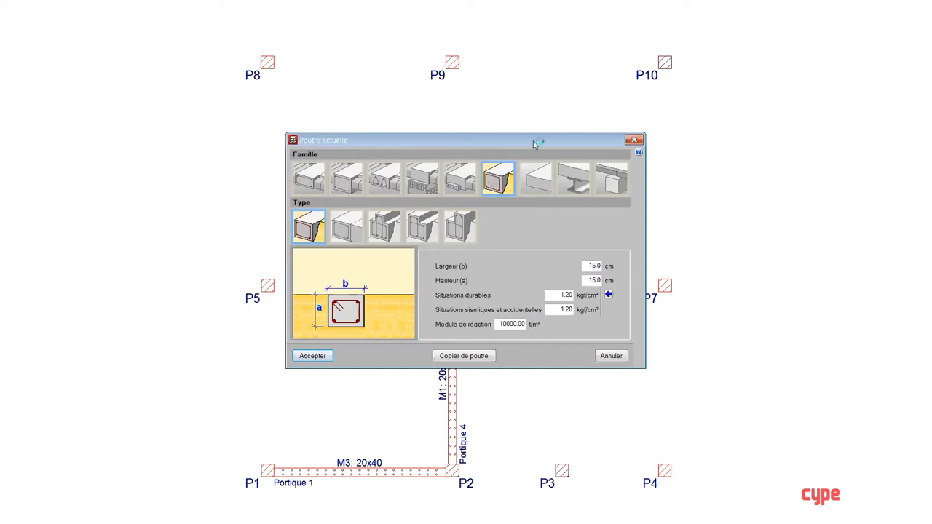
{"action": "left_click_drag", "start_coordinate": [534, 143], "coordinate": [797, 33]}
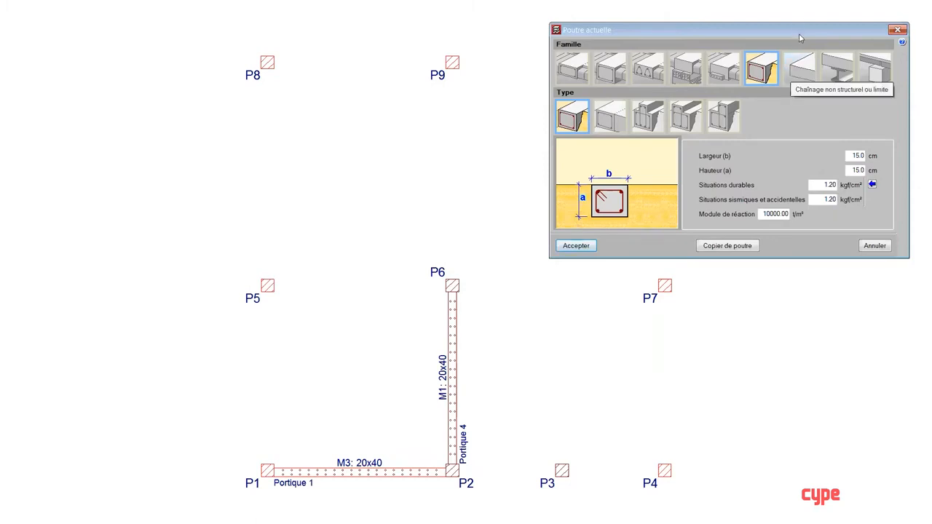
{"action": "left_click_drag", "start_coordinate": [798, 31], "coordinate": [817, 180]}
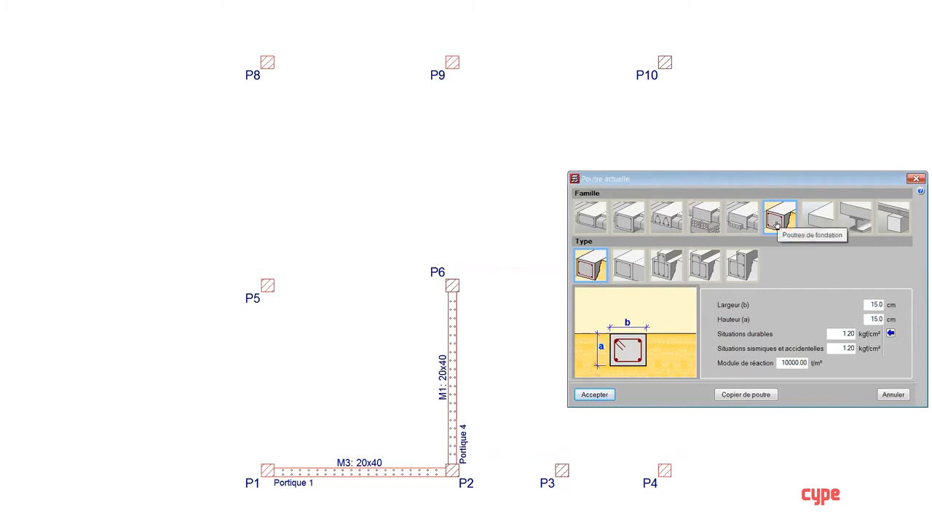
{"action": "left_click", "coordinate": [590, 215]}
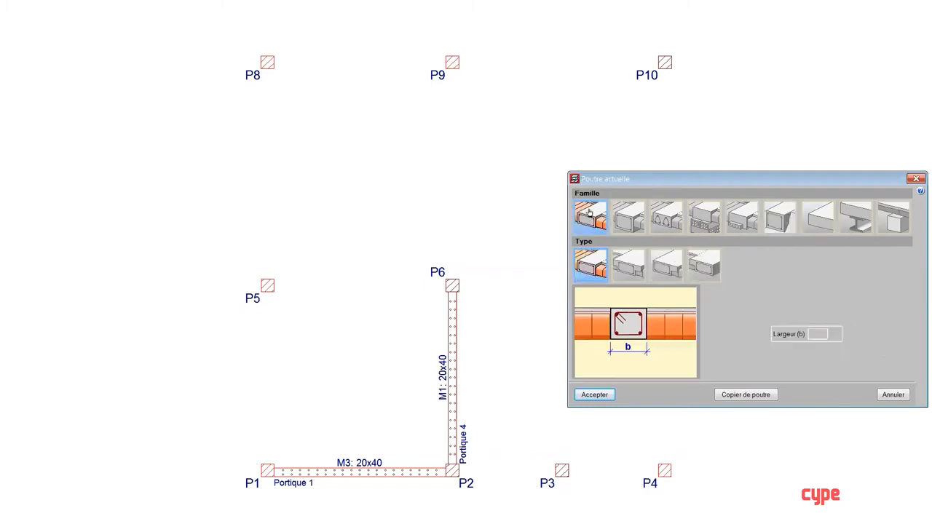
{"action": "left_click", "coordinate": [779, 216]}
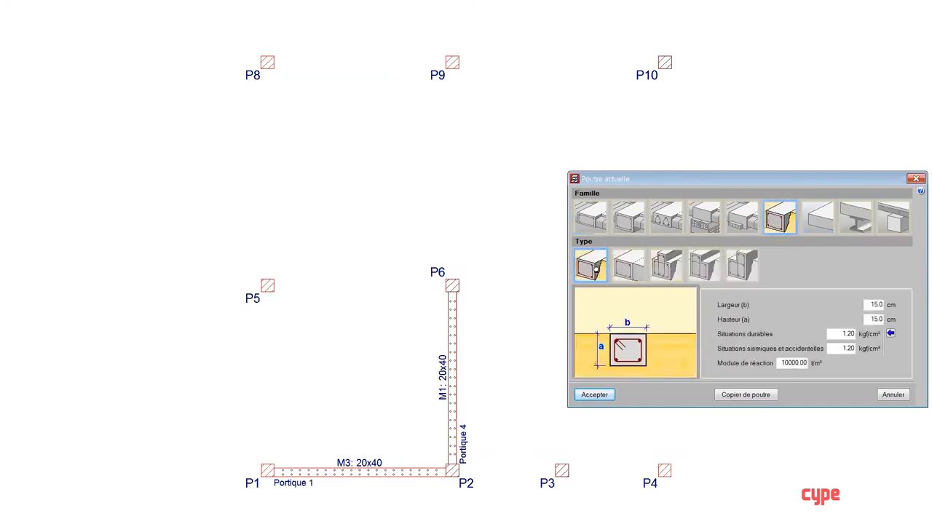
Set the foundation beam to 30 cm width, 40 cm height and a reaction modulus of 5000 t/m³.
{"action": "double_click", "coordinate": [876, 305]}
{"action": "type", "text": "30"}
{"action": "key", "text": "Tab"}
{"action": "type", "text": "40"}
{"action": "key", "text": "Tab"}
{"action": "key", "text": "Tab"}
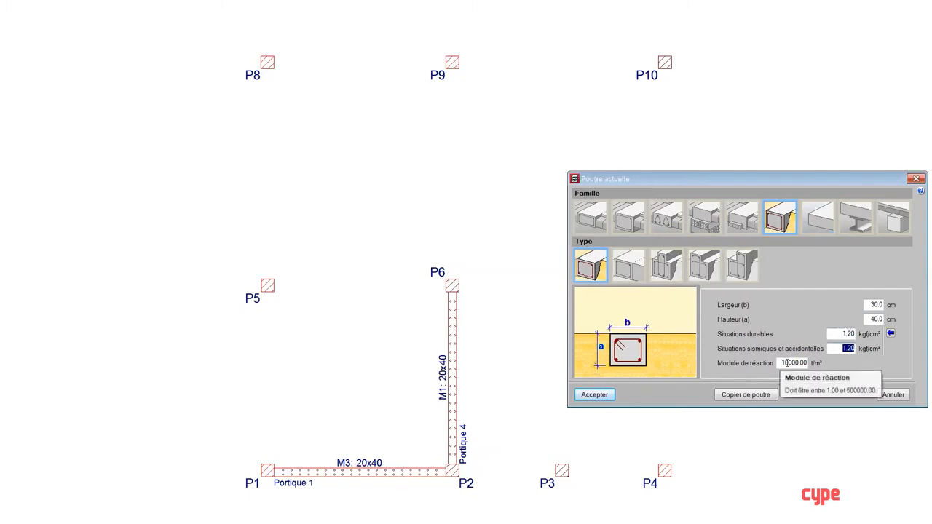
{"action": "left_click_drag", "start_coordinate": [787, 363], "coordinate": [778, 362]}
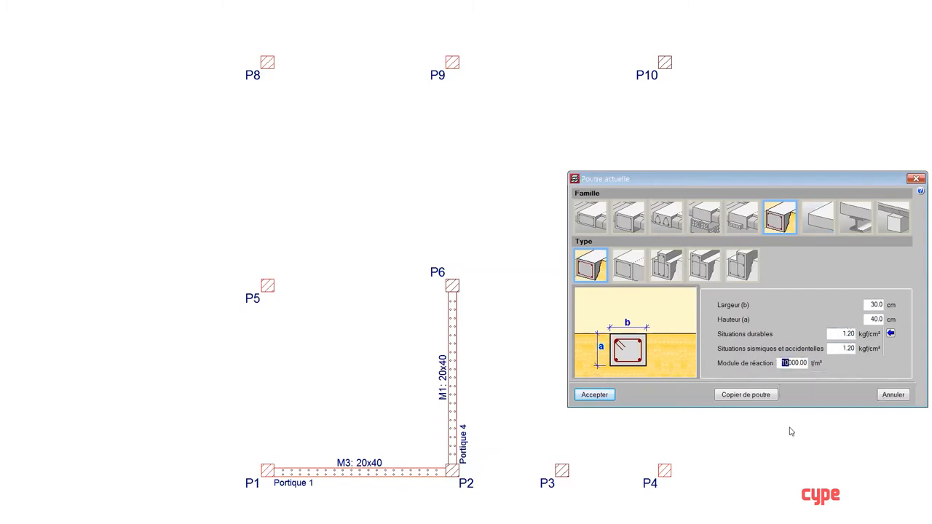
{"action": "type", "text": "5"}
{"action": "left_click", "coordinate": [606, 395]}
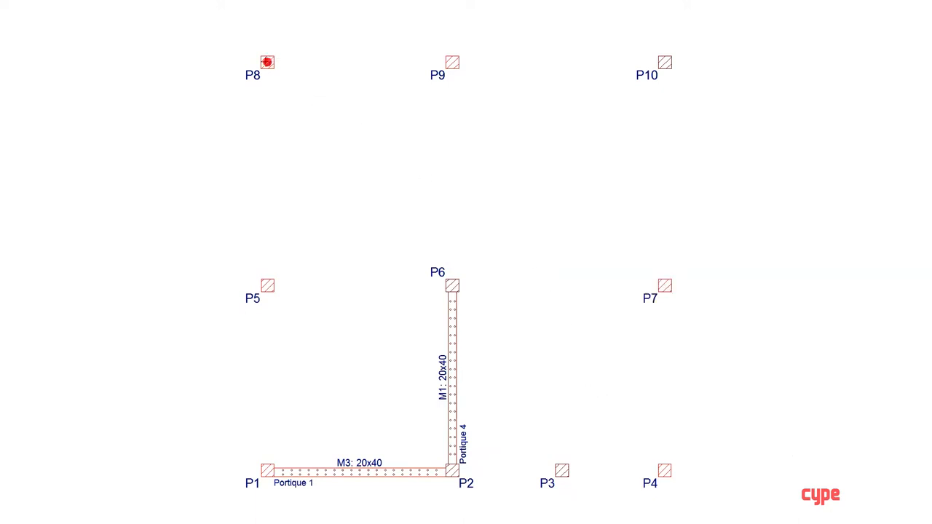
Place the 30x40 foundation beams from P8 through P10 and P4 to P2, and from P1 to P8.
{"action": "left_click", "coordinate": [267, 62]}
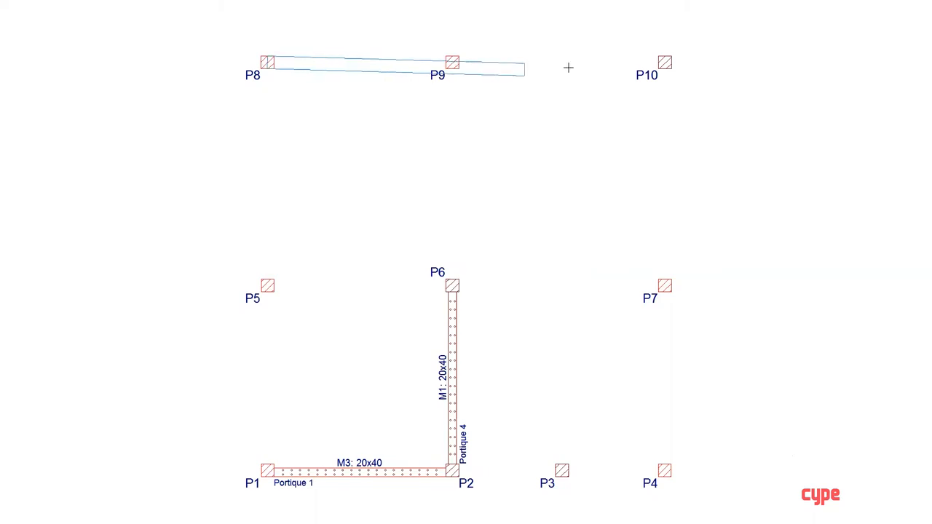
{"action": "left_click", "coordinate": [664, 63]}
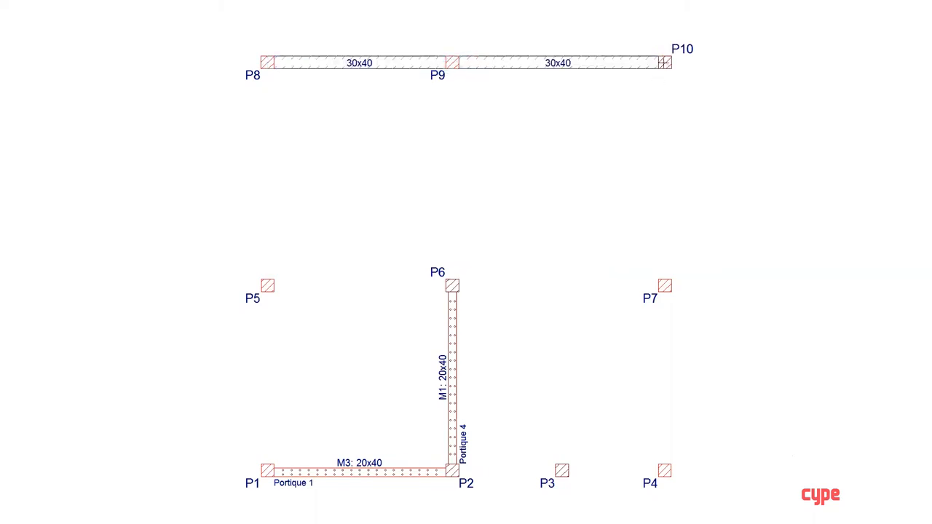
{"action": "left_click", "coordinate": [664, 470]}
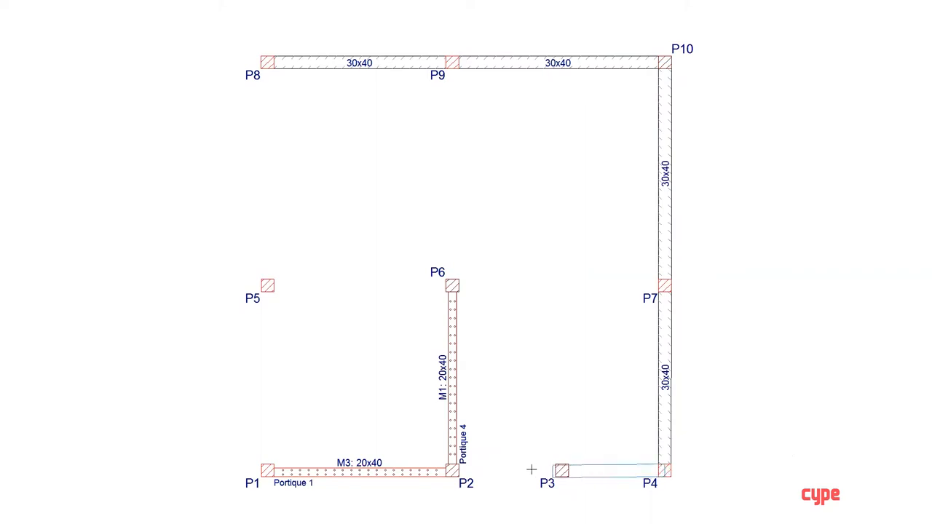
{"action": "left_click", "coordinate": [452, 470]}
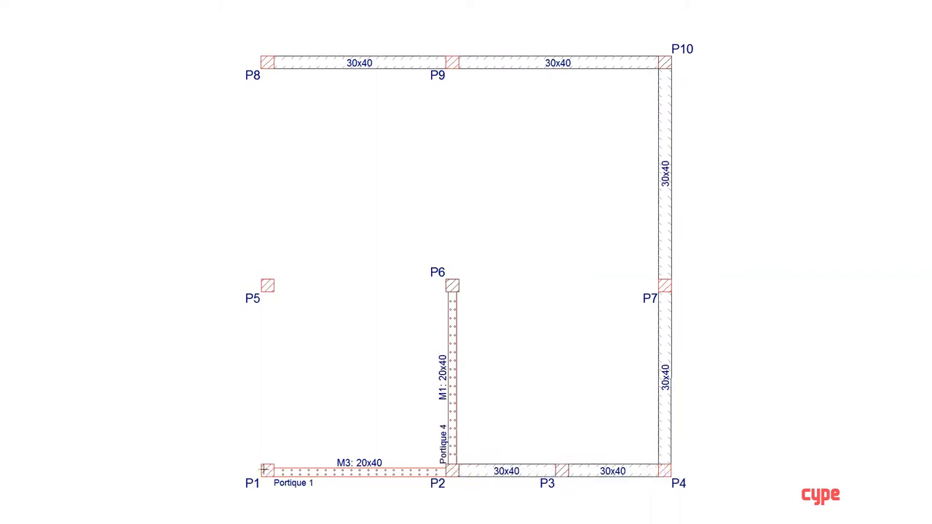
{"action": "left_click", "coordinate": [265, 471]}
{"action": "left_click", "coordinate": [267, 62]}
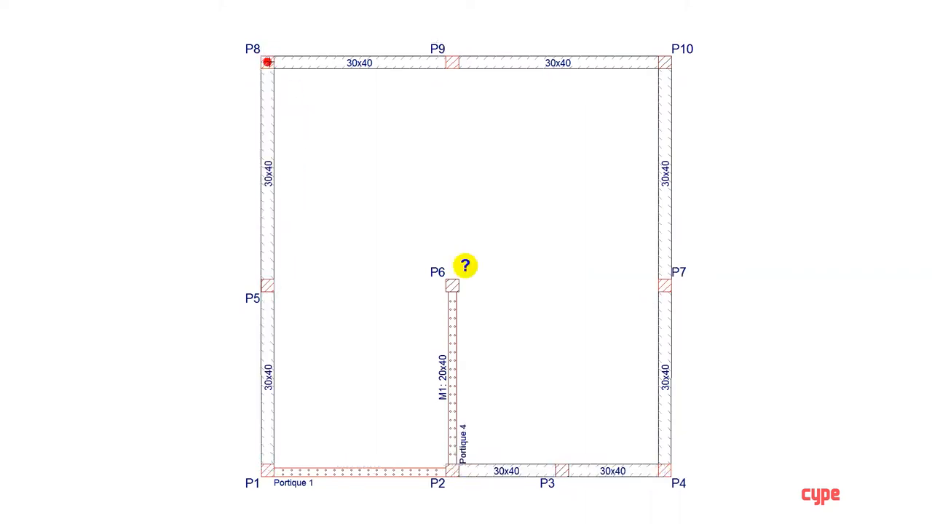
{"action": "left_click", "coordinate": [664, 285]}
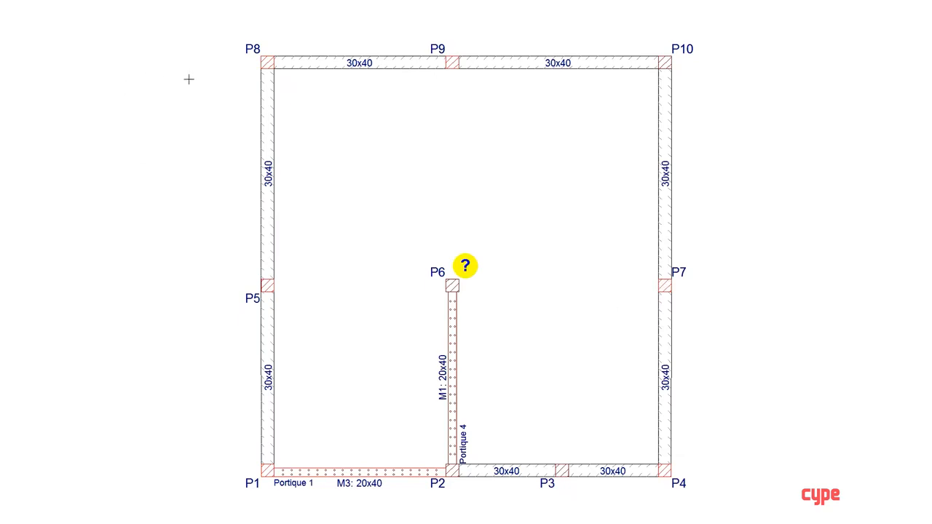
Change the current beam to the non-structural or limit family, using the plain slab limit type.
{"action": "left_click", "coordinate": [516, 59]}
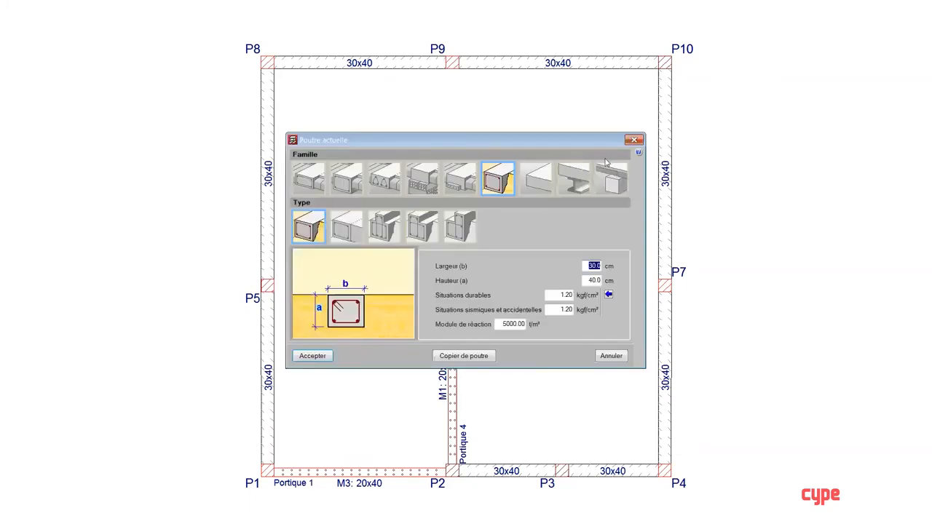
{"action": "left_click", "coordinate": [537, 184]}
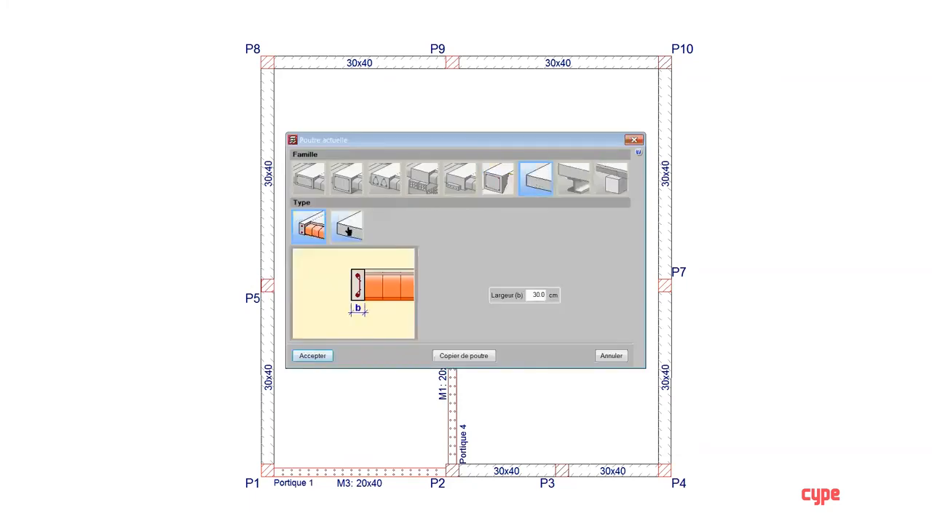
{"action": "left_click", "coordinate": [347, 227]}
{"action": "left_click", "coordinate": [312, 356]}
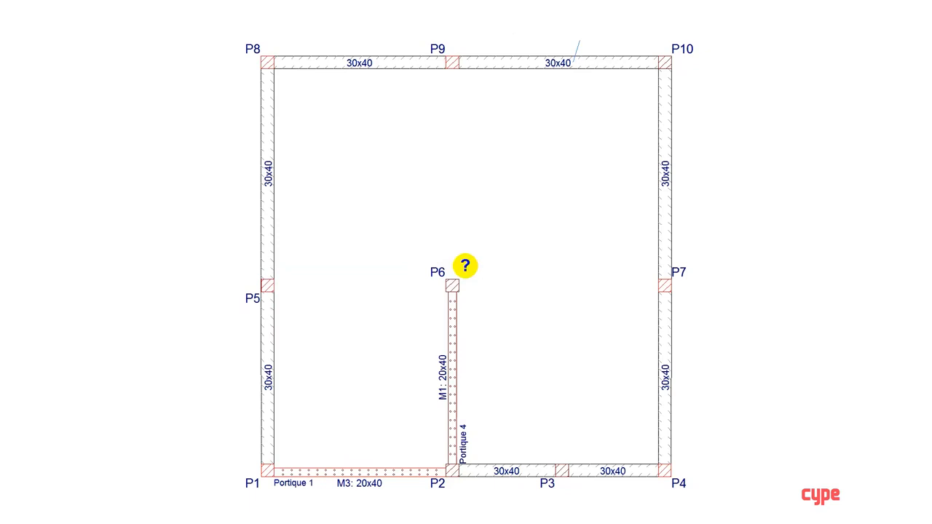
Outline a projecting slab corner around P10 with limit edges joining beams P9–P10 and P7–P10, and erase the overhanging edge ends.
{"action": "left_click", "coordinate": [572, 16]}
{"action": "left_click", "coordinate": [713, 16]}
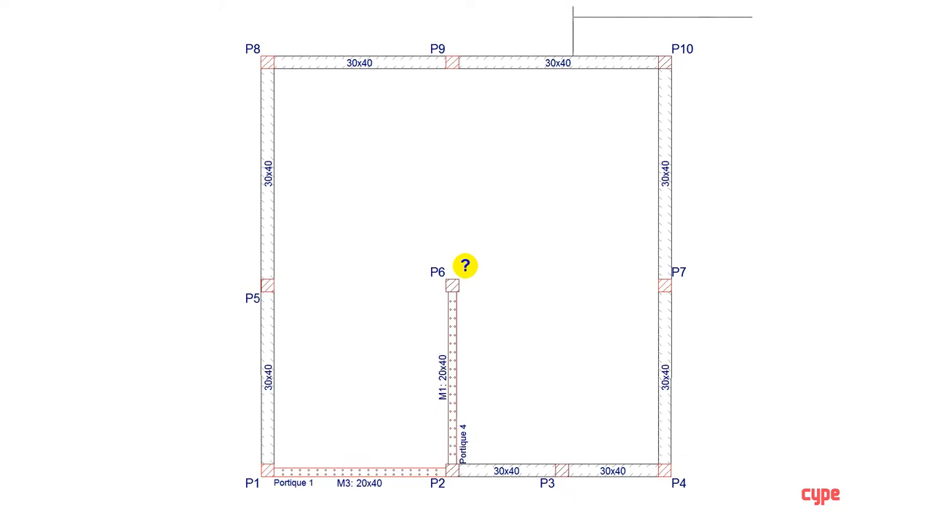
{"action": "left_click", "coordinate": [707, 152]}
{"action": "left_click", "coordinate": [664, 145]}
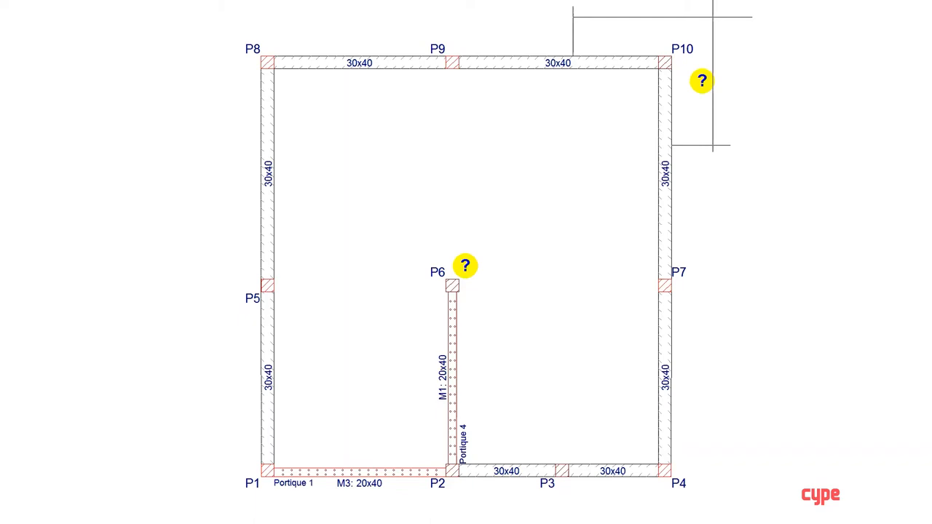
{"action": "left_click", "coordinate": [121, 1]}
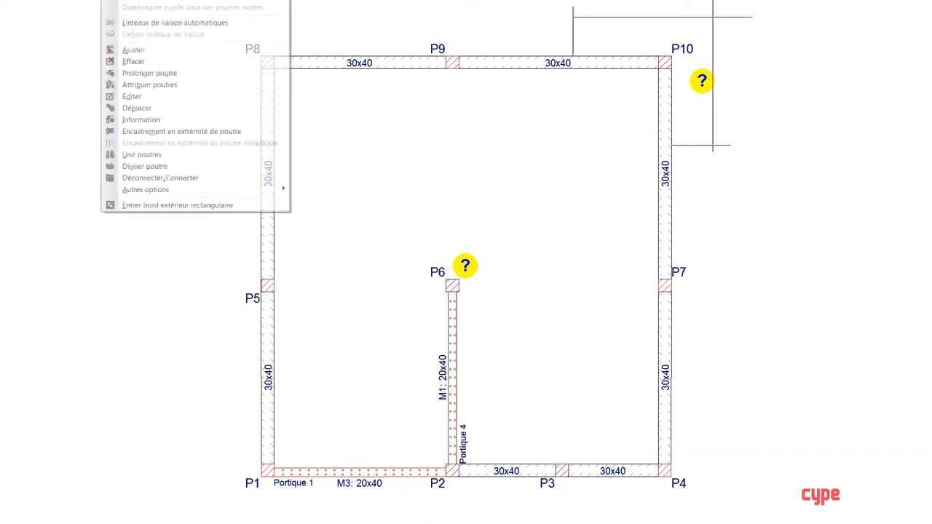
{"action": "left_click", "coordinate": [132, 62]}
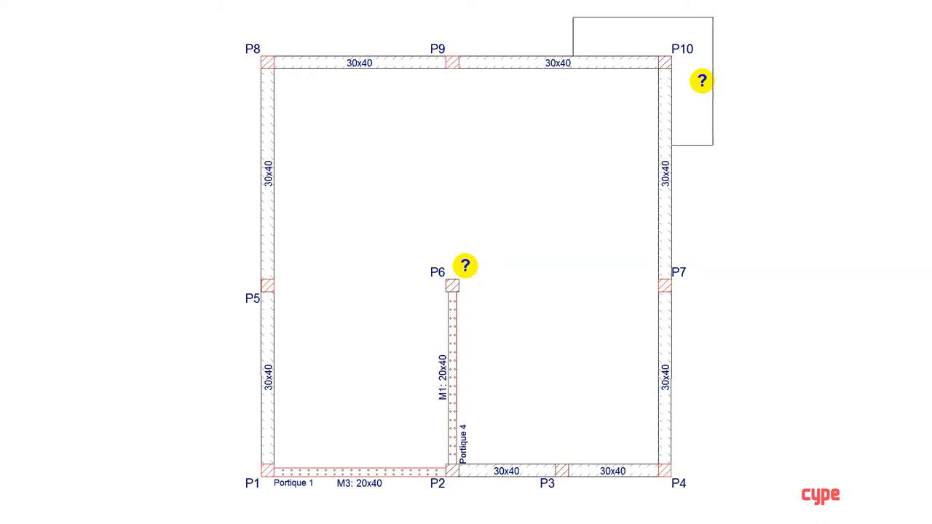
Start entering a floor panel with the raft foundation type (Radiers).
{"action": "left_click", "coordinate": [172, 0]}
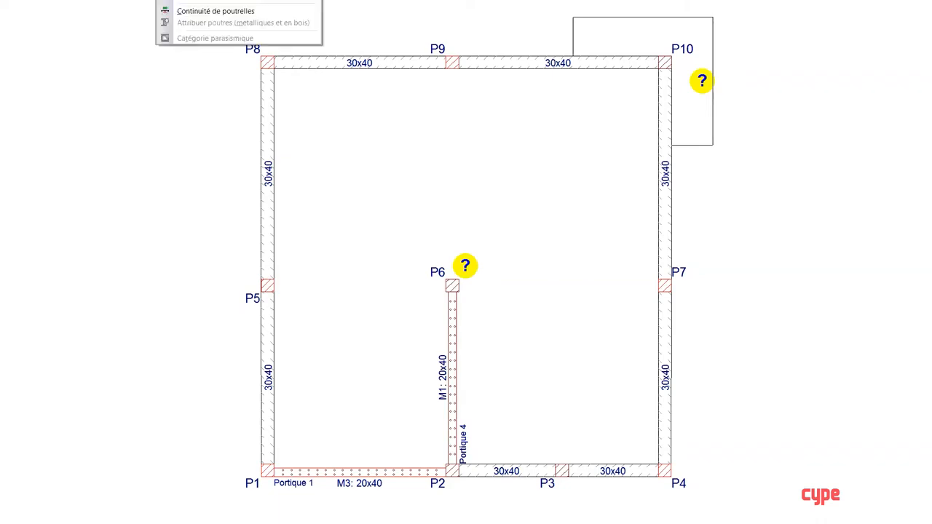
{"action": "left_click", "coordinate": [212, 0]}
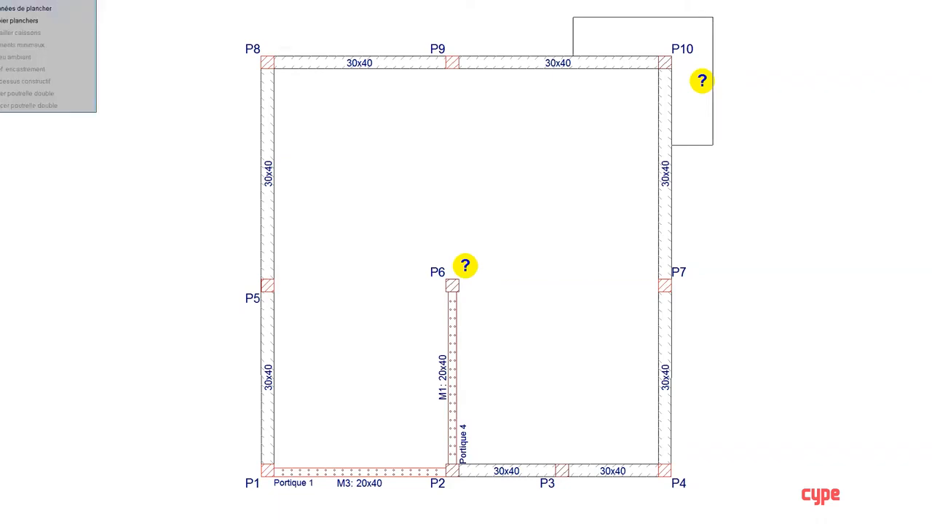
{"action": "left_click", "coordinate": [36, 0]}
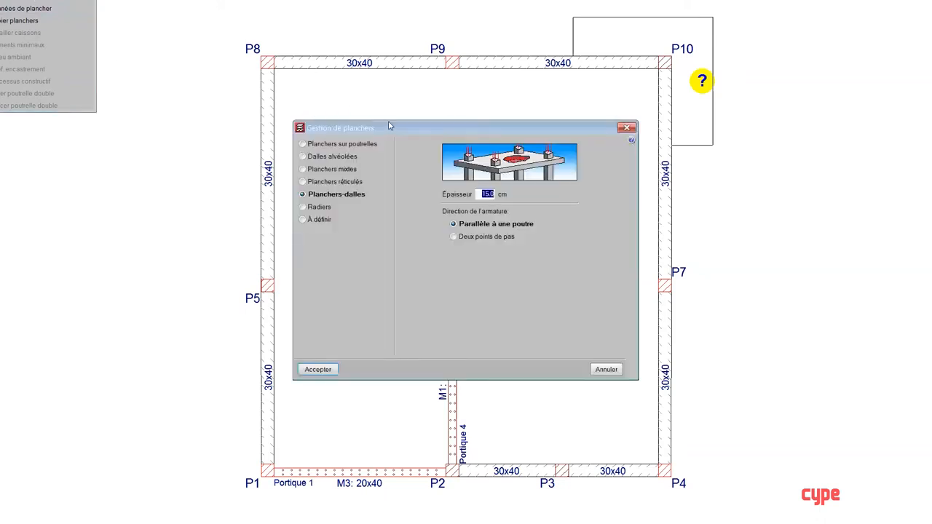
{"action": "left_click_drag", "start_coordinate": [387, 128], "coordinate": [115, 142]}
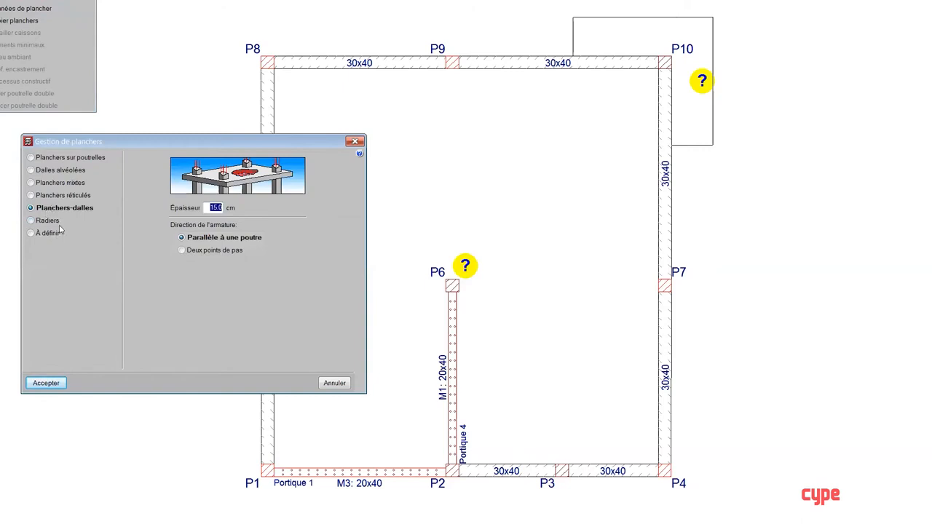
{"action": "mouse_move", "coordinate": [46, 226]}
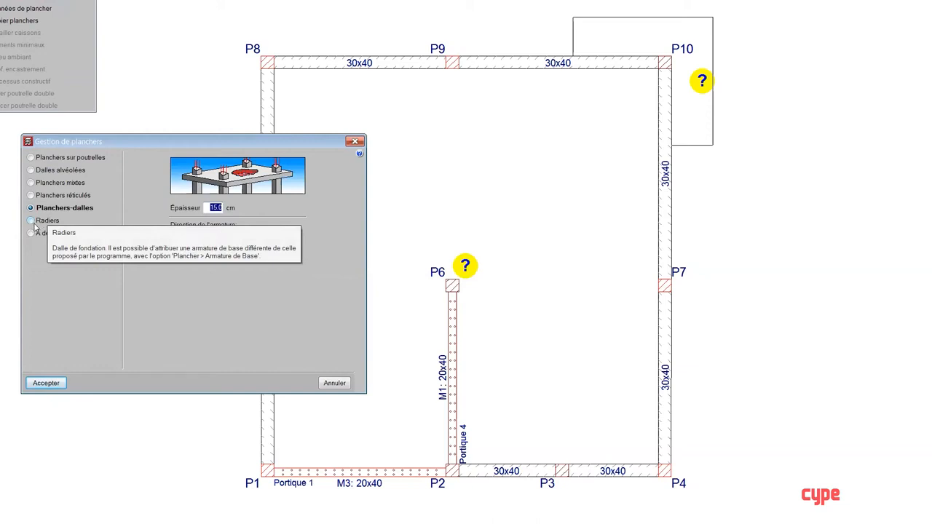
{"action": "left_click", "coordinate": [40, 222]}
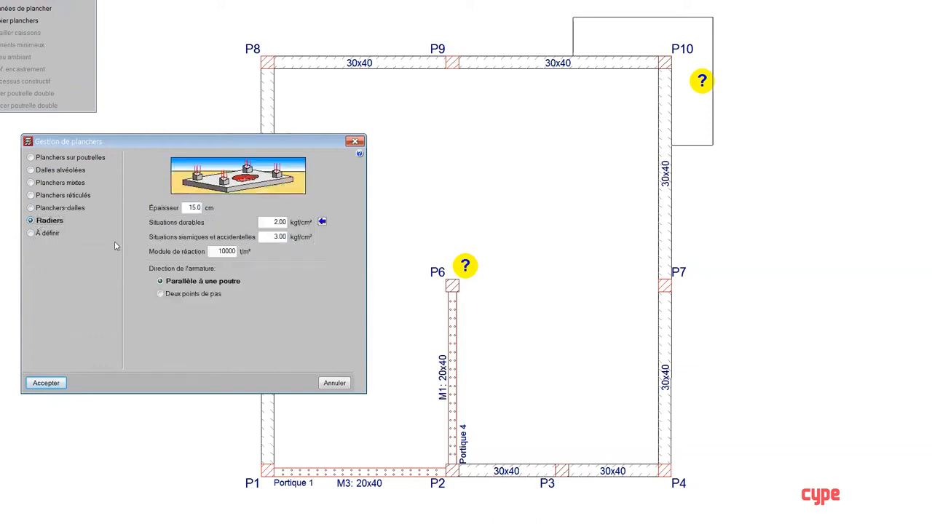
Set the raft thickness to 40 cm, both allowable soil pressures to 1.2 kgf/cm² and the reaction modulus to 5000 t/m³.
{"action": "double_click", "coordinate": [190, 208]}
{"action": "type", "text": "40"}
{"action": "key", "text": "Tab"}
{"action": "type", "text": "1.2"}
{"action": "key", "text": "Tab"}
{"action": "type", "text": "1.2"}
{"action": "key", "text": "Tab"}
{"action": "type", "text": "5"}
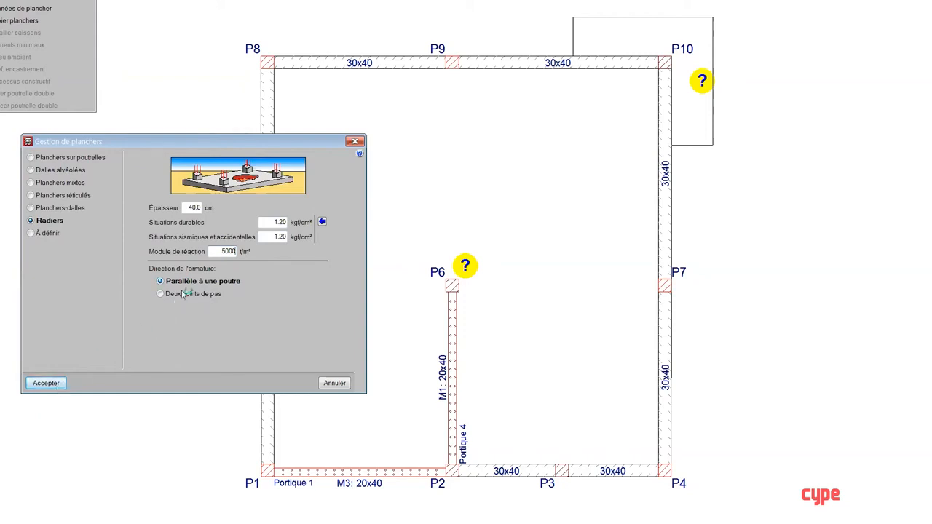
{"action": "left_click", "coordinate": [46, 384]}
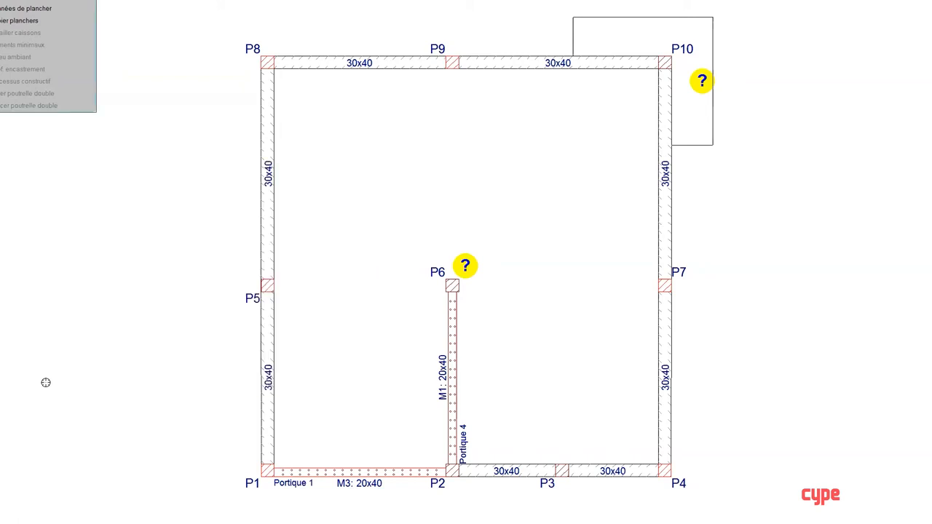
Insert the raft slab in the main panel enclosed by the perimeter beams, with its reinforcement parallel to a beam.
{"action": "left_click", "coordinate": [322, 248]}
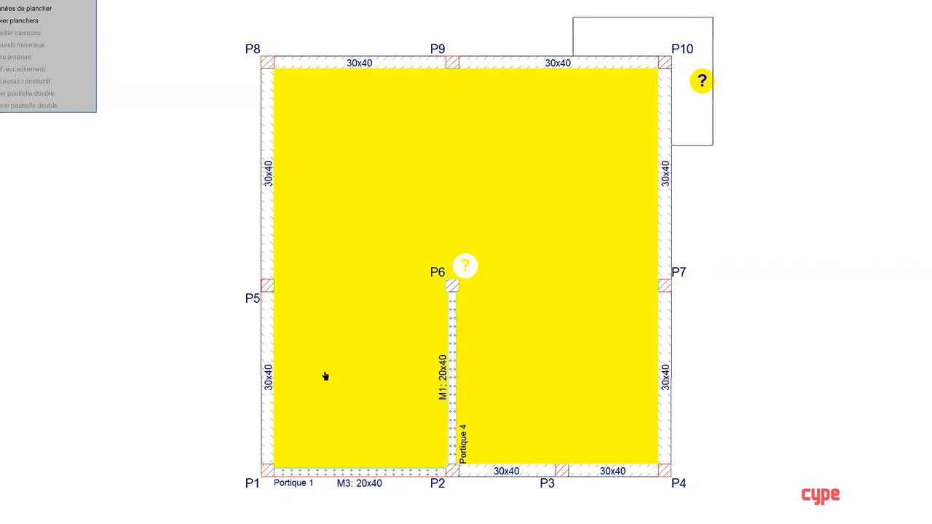
{"action": "left_click", "coordinate": [326, 266]}
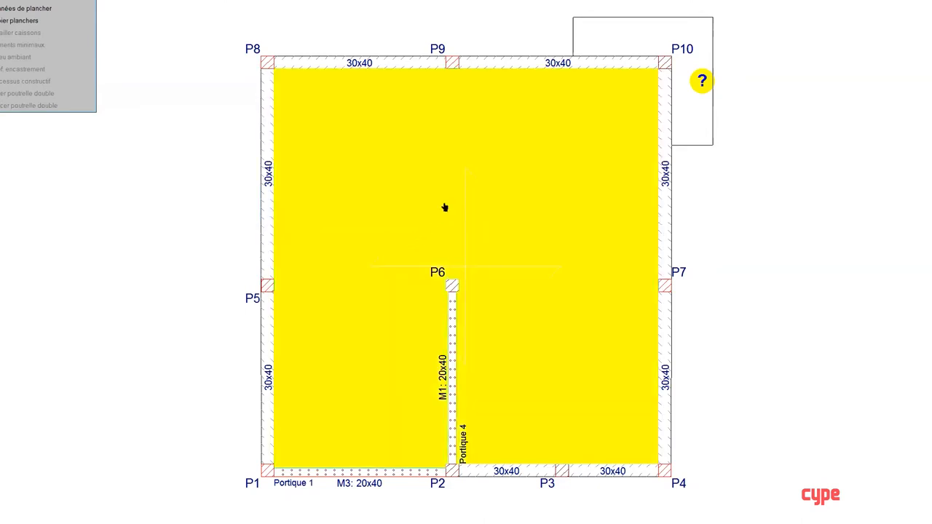
{"action": "left_click", "coordinate": [463, 139]}
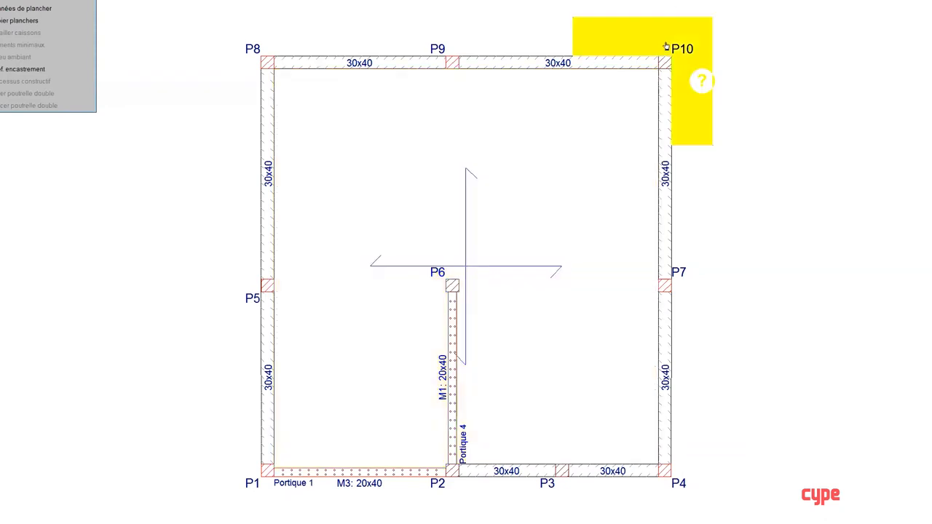
Copy the main raft panel with its thickness, soil data, direction, fixity coefficient and base reinforcement to the projecting panel around P10.
{"action": "left_click", "coordinate": [29, 20]}
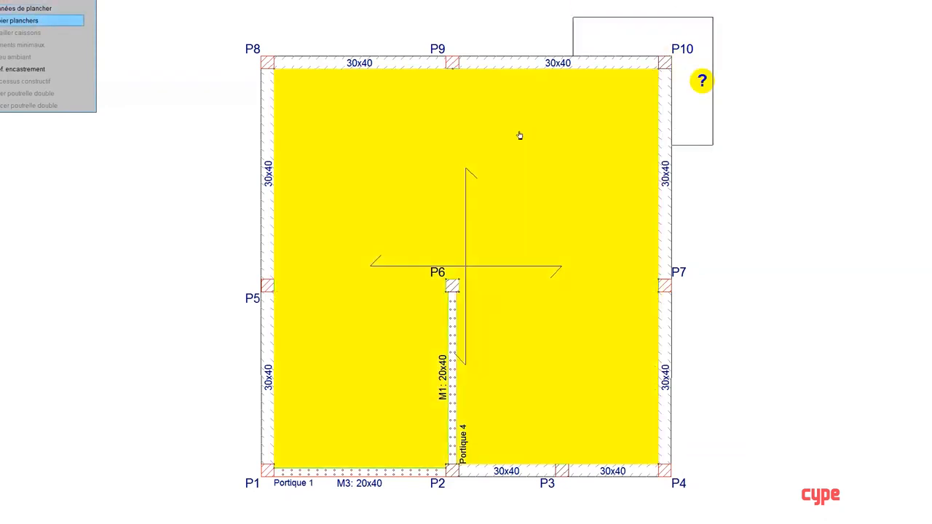
{"action": "left_click", "coordinate": [520, 137]}
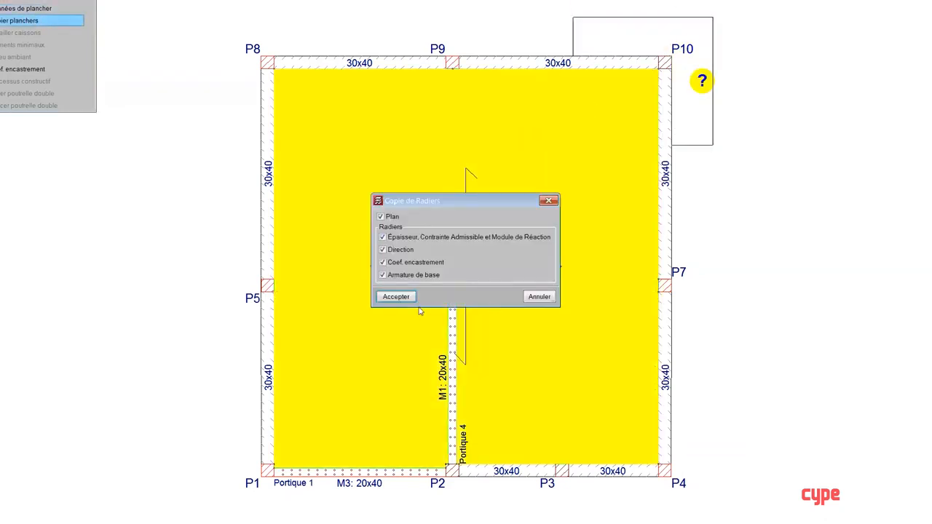
{"action": "left_click", "coordinate": [397, 296]}
{"action": "left_click", "coordinate": [632, 73]}
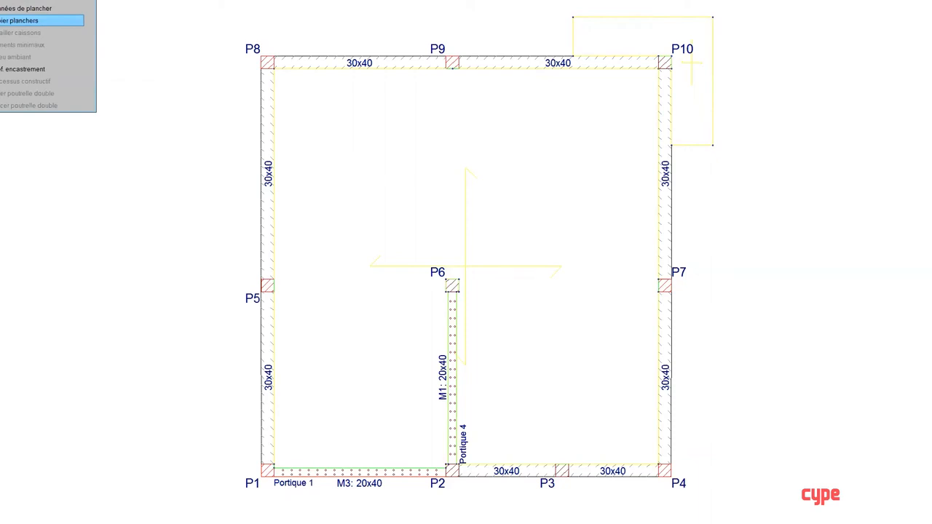
Set the raft thickness of the projecting panel around P10 to 25 cm.
{"action": "left_click", "coordinate": [13, 12]}
{"action": "left_click", "coordinate": [650, 42]}
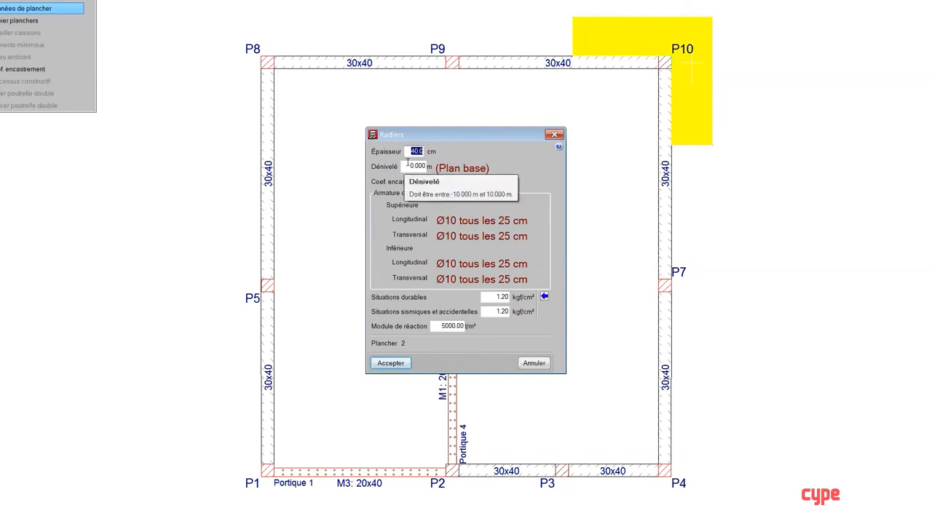
{"action": "type", "text": "25"}
{"action": "key", "text": "Tab"}
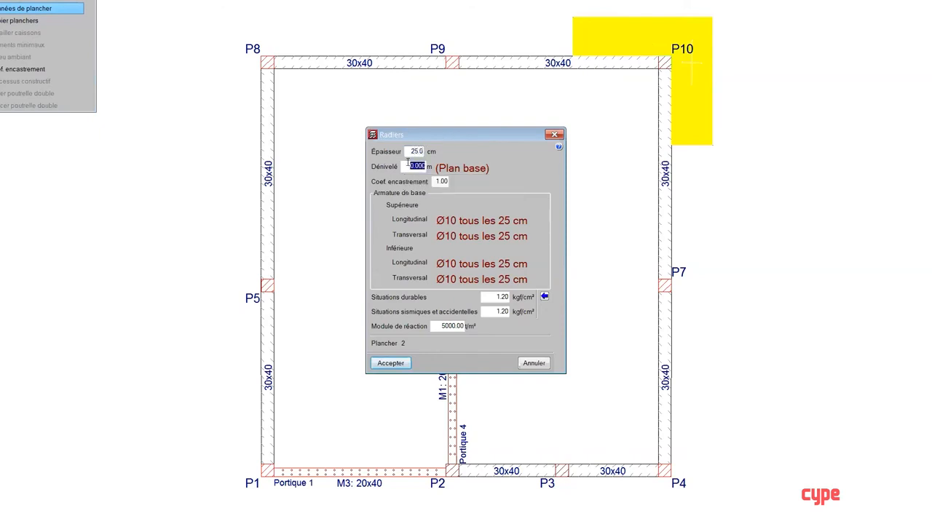
{"action": "left_click", "coordinate": [393, 363]}
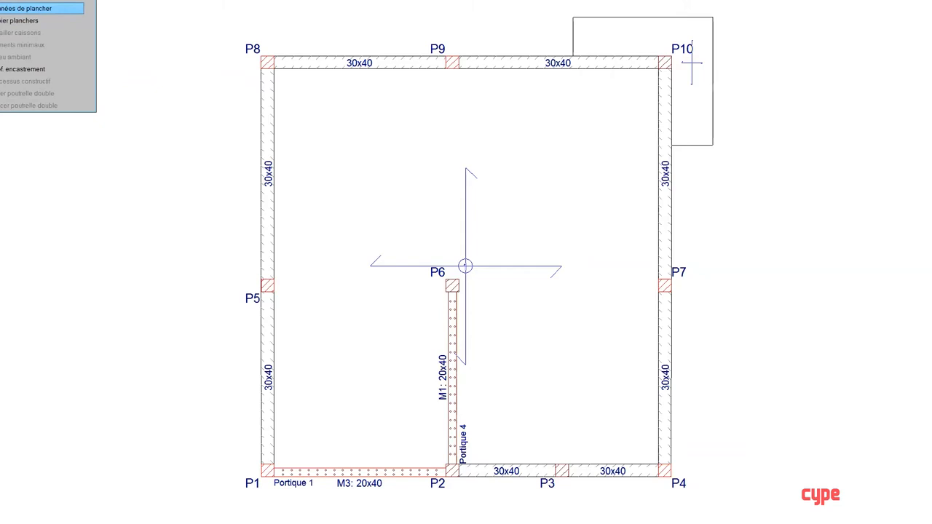
{"action": "left_click", "coordinate": [22, 9]}
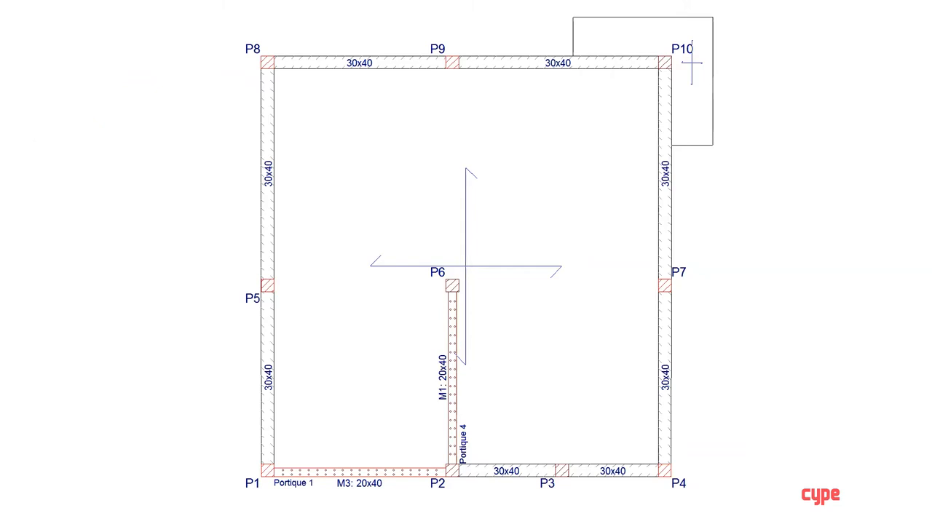
Insert horizontal section A through the main raft and the projecting panel, just below beams P8–P9 and P9–P10.
{"action": "left_click", "coordinate": [52, 1]}
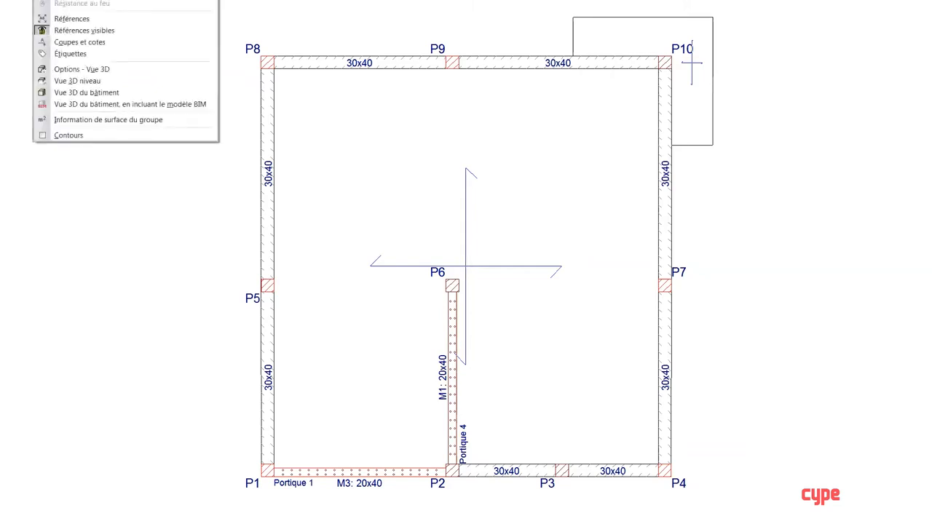
{"action": "left_click", "coordinate": [80, 43]}
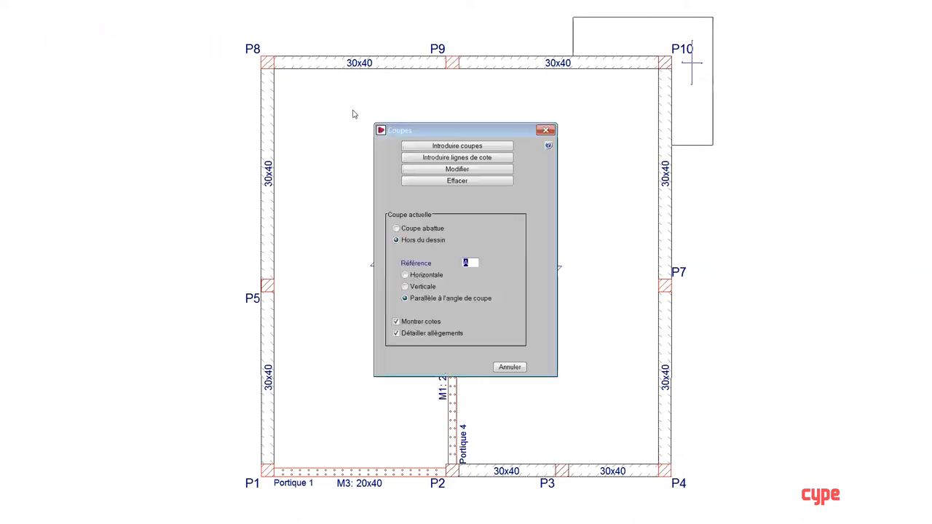
{"action": "left_click", "coordinate": [477, 149]}
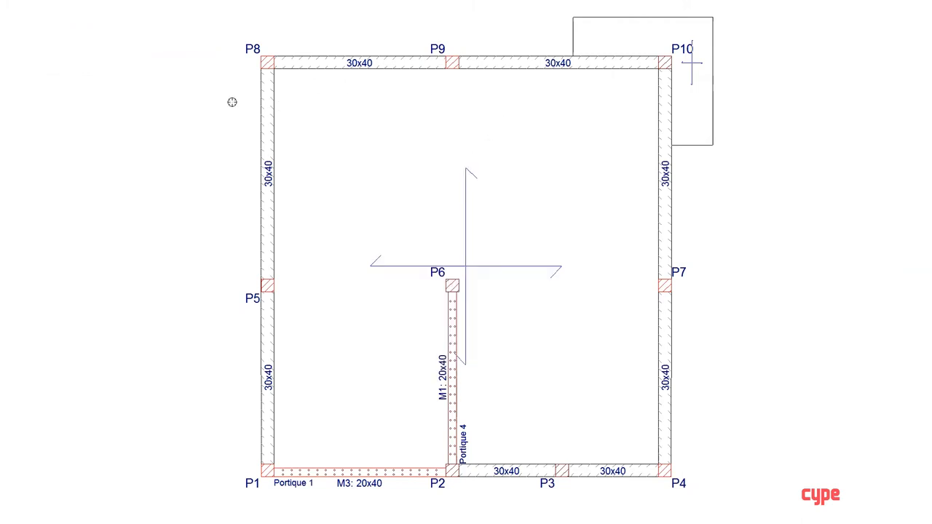
{"action": "left_click", "coordinate": [789, 103]}
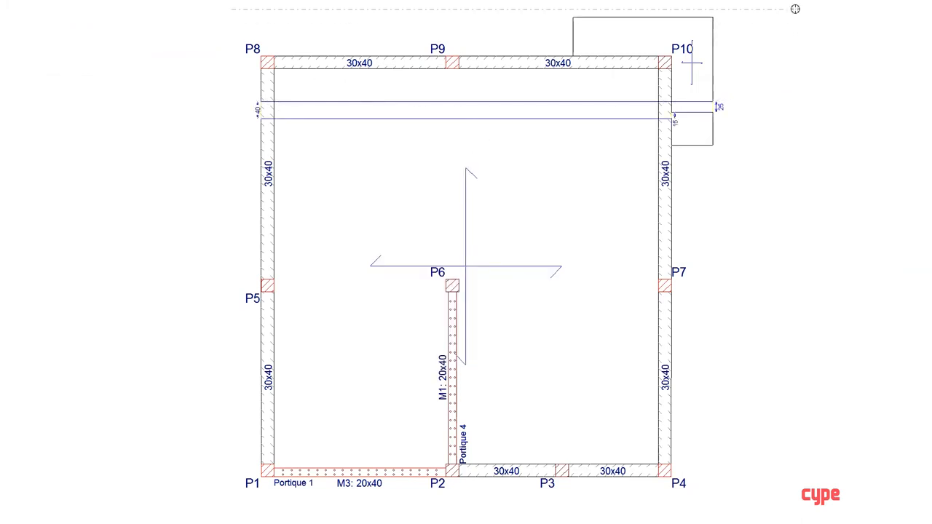
{"action": "left_click", "coordinate": [795, 9]}
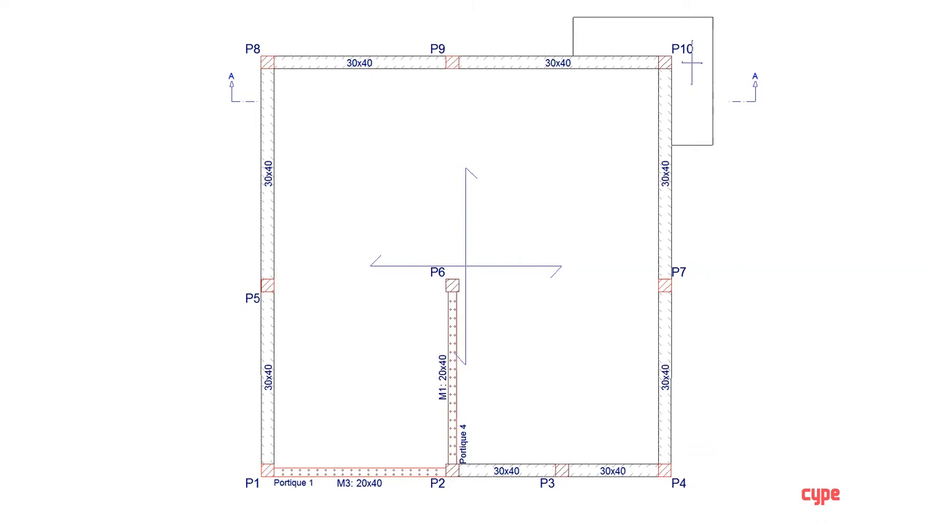
Review the minimum reinforcement percentages for normal slabs and rafts in the general data's slab options.
{"action": "left_click", "coordinate": [15, 0]}
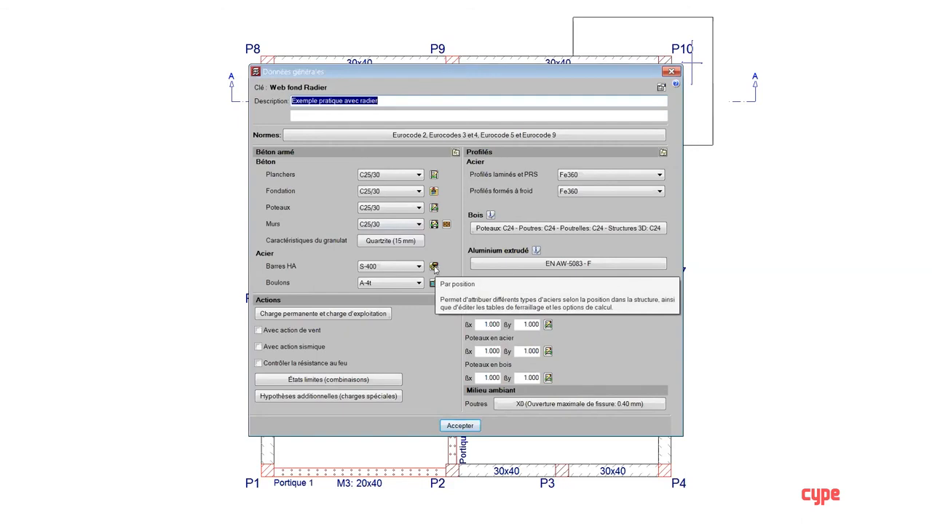
{"action": "left_click", "coordinate": [434, 267]}
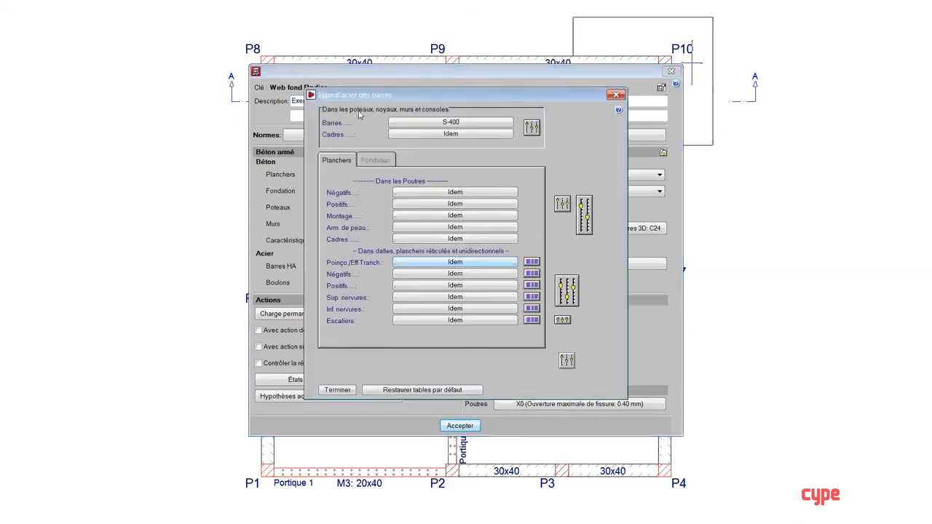
{"action": "left_click", "coordinate": [561, 295]}
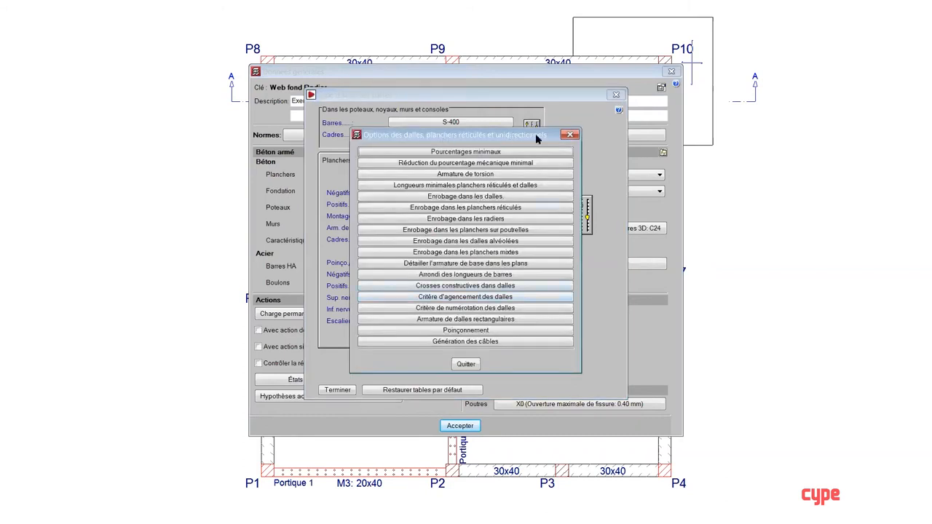
{"action": "left_click", "coordinate": [447, 152]}
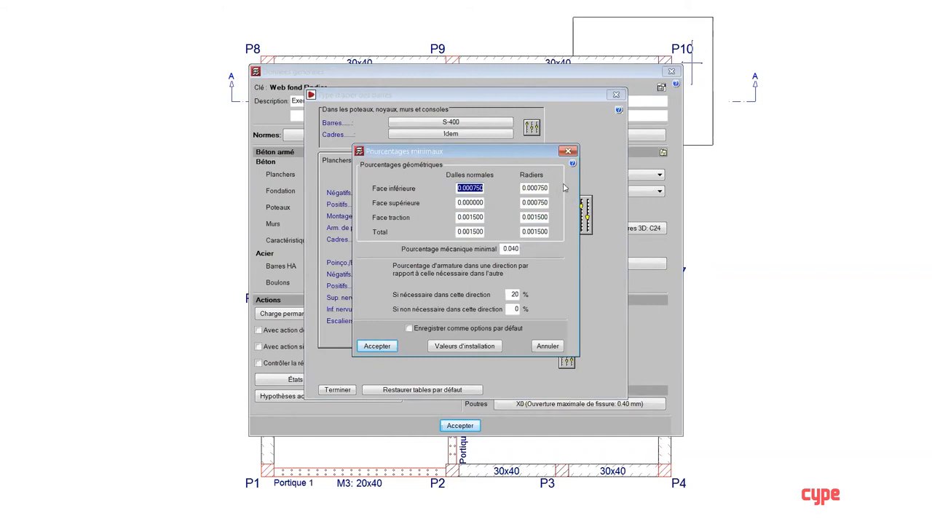
{"action": "left_click", "coordinate": [554, 348]}
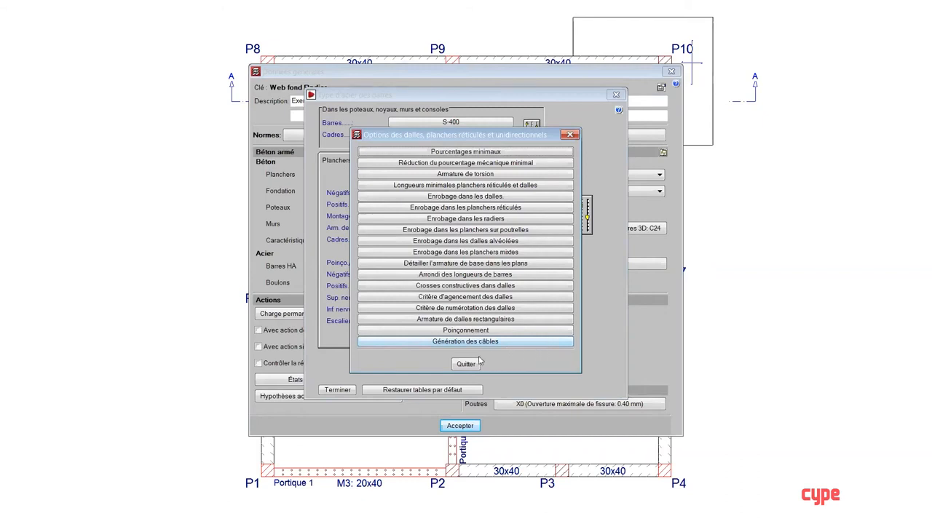
Review the option for detailing slab base reinforcement in the drawings, and leave the general data.
{"action": "left_click", "coordinate": [424, 265]}
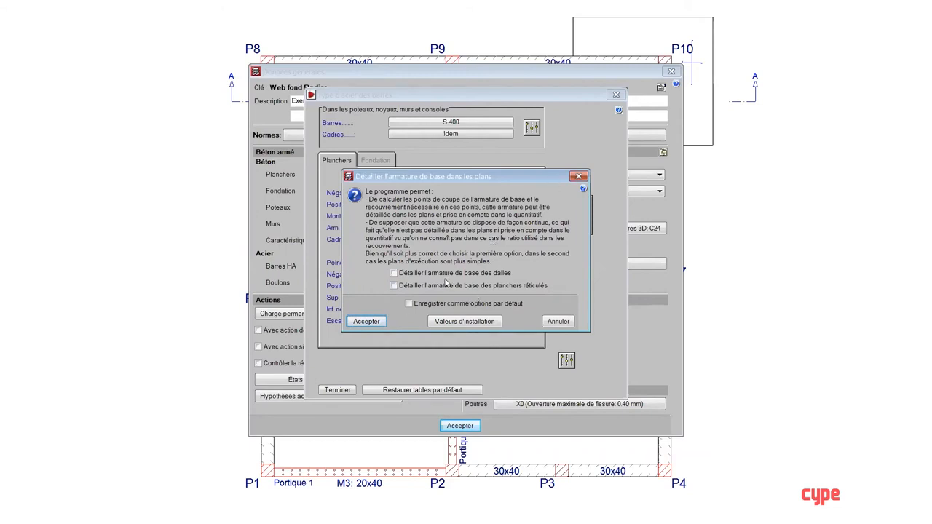
{"action": "left_click", "coordinate": [580, 178]}
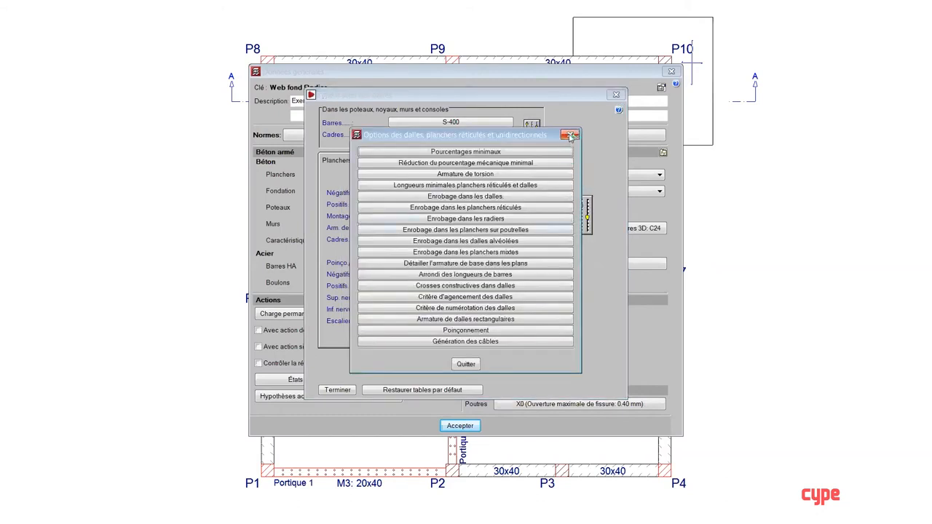
{"action": "left_click", "coordinate": [571, 135]}
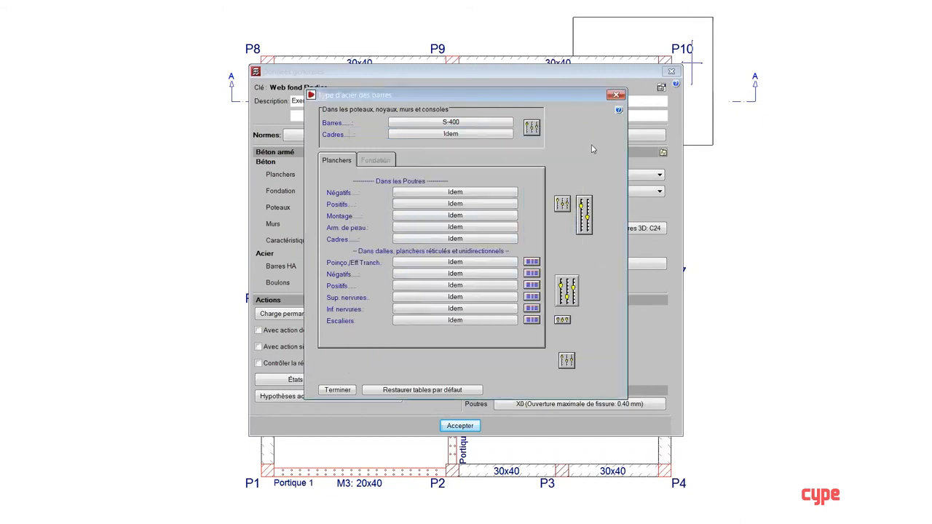
{"action": "left_click", "coordinate": [616, 96]}
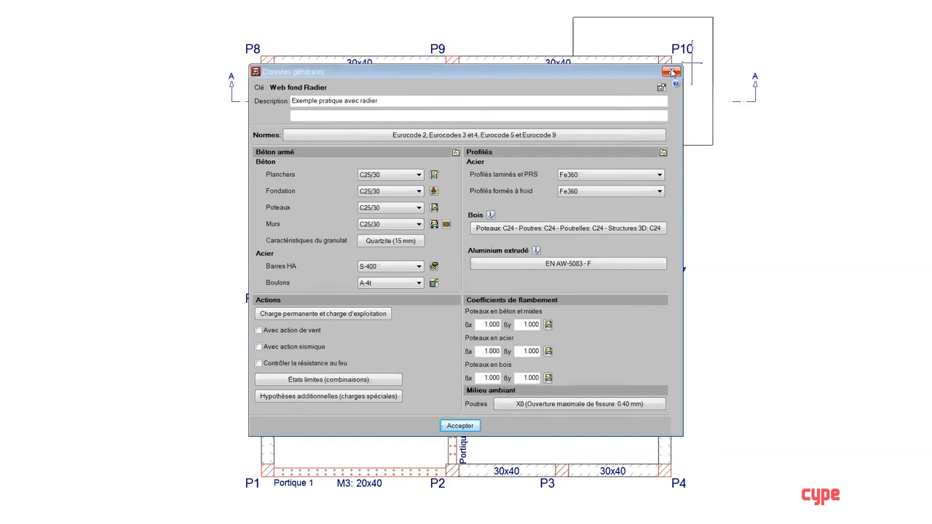
{"action": "left_click", "coordinate": [671, 72]}
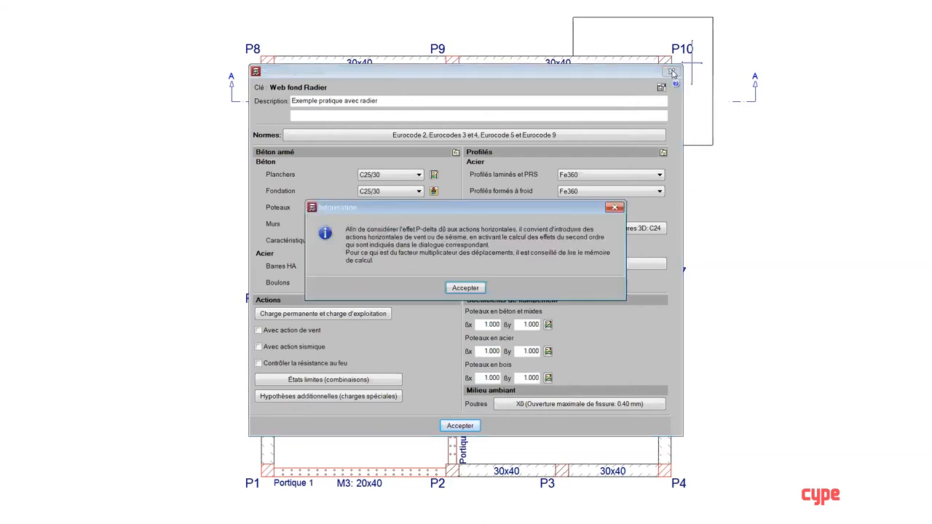
{"action": "left_click", "coordinate": [466, 289]}
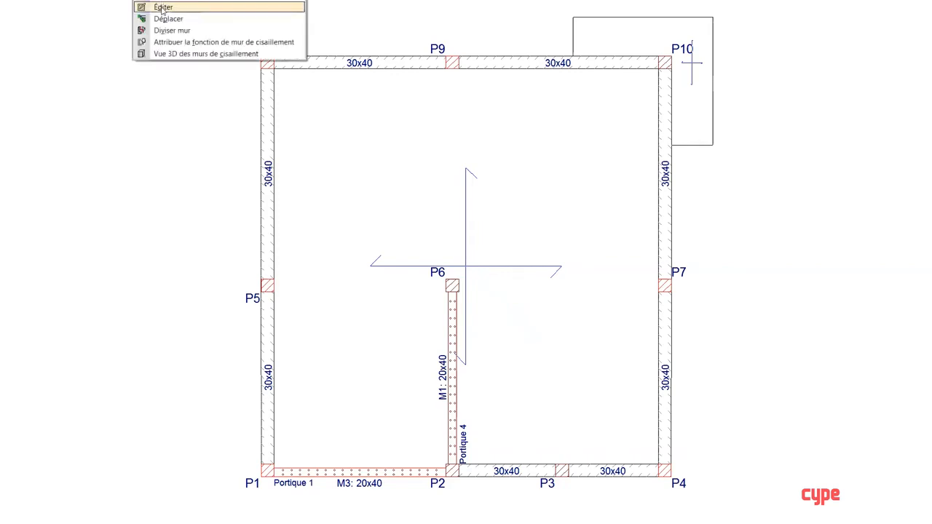
Check the foundation settings of walls M1 and M3, keeping Poutre de fondation as M1's foundation type.
{"action": "left_click", "coordinate": [162, 6]}
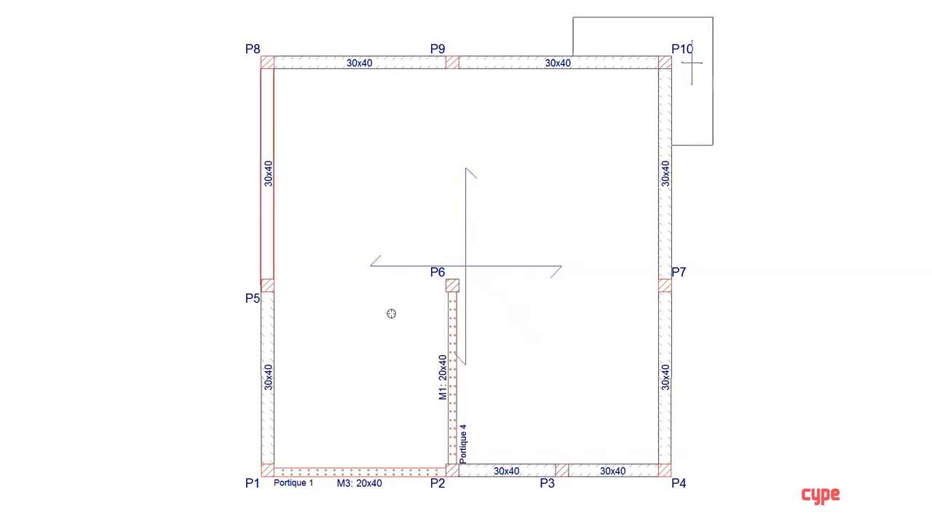
{"action": "left_click", "coordinate": [450, 367]}
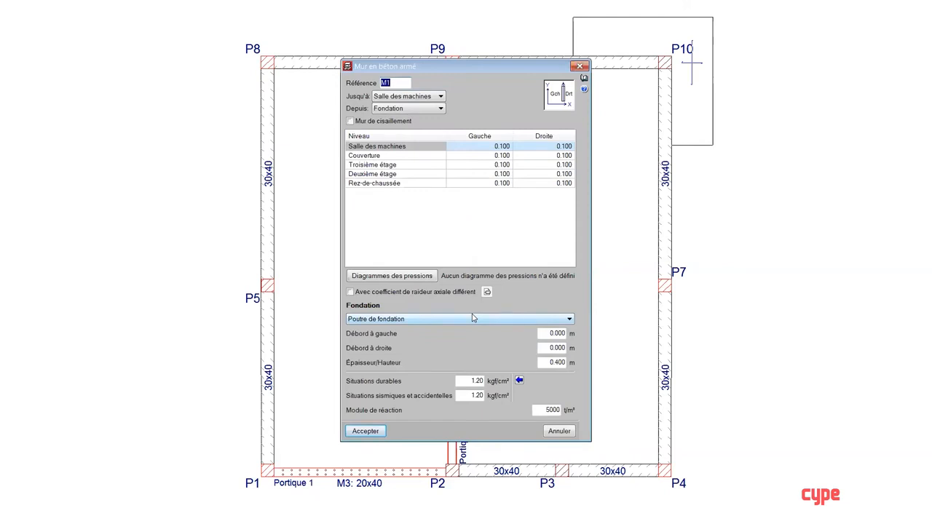
{"action": "left_click", "coordinate": [374, 324]}
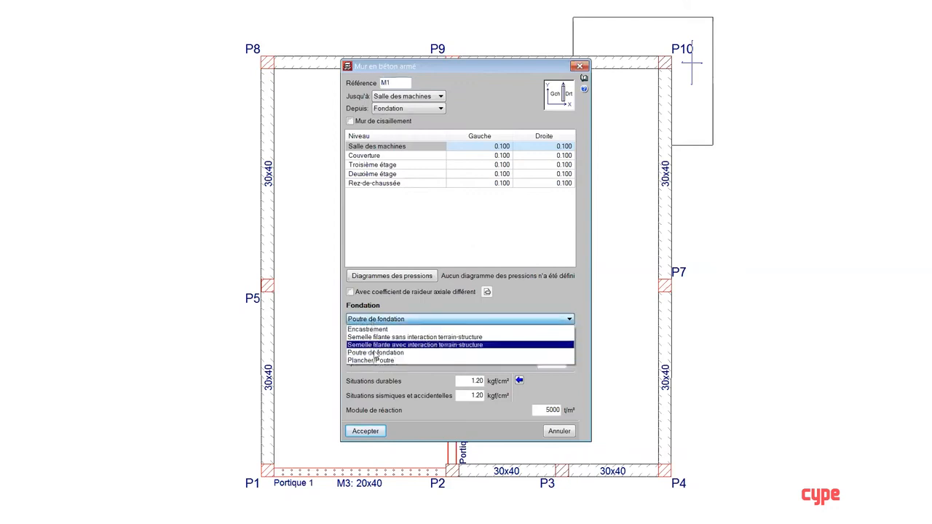
{"action": "left_click", "coordinate": [375, 353]}
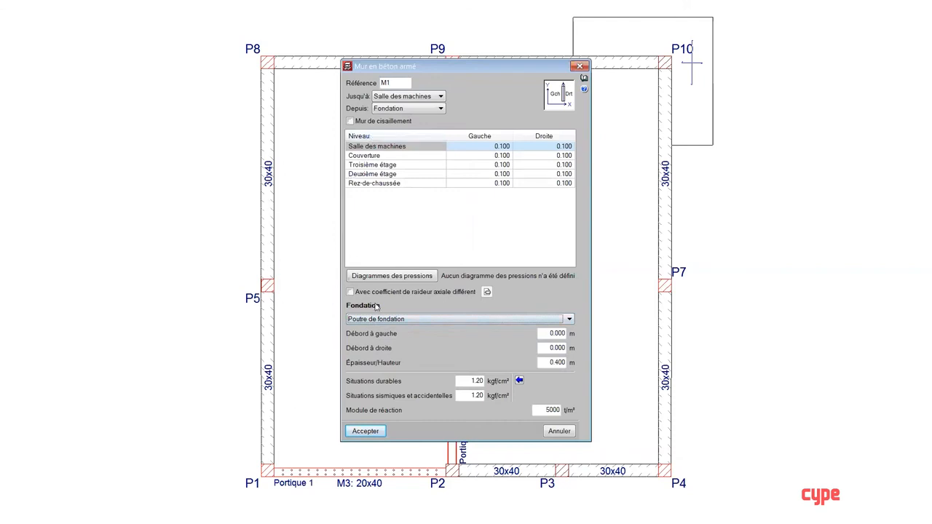
{"action": "left_click", "coordinate": [365, 431]}
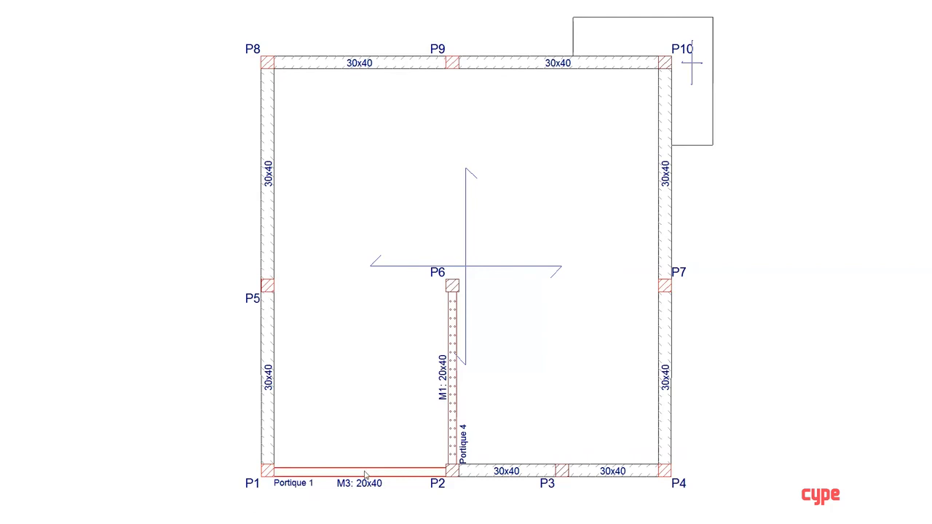
{"action": "left_click", "coordinate": [367, 472]}
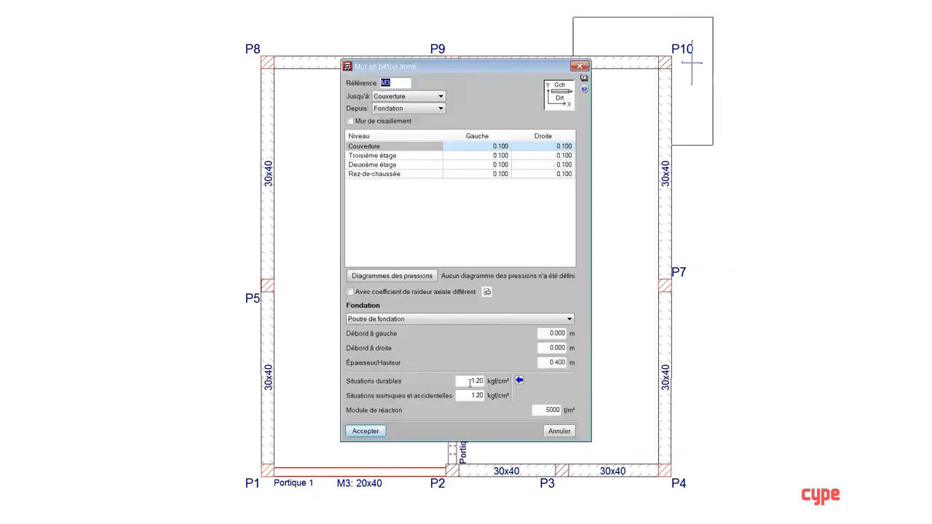
{"action": "left_click", "coordinate": [559, 431]}
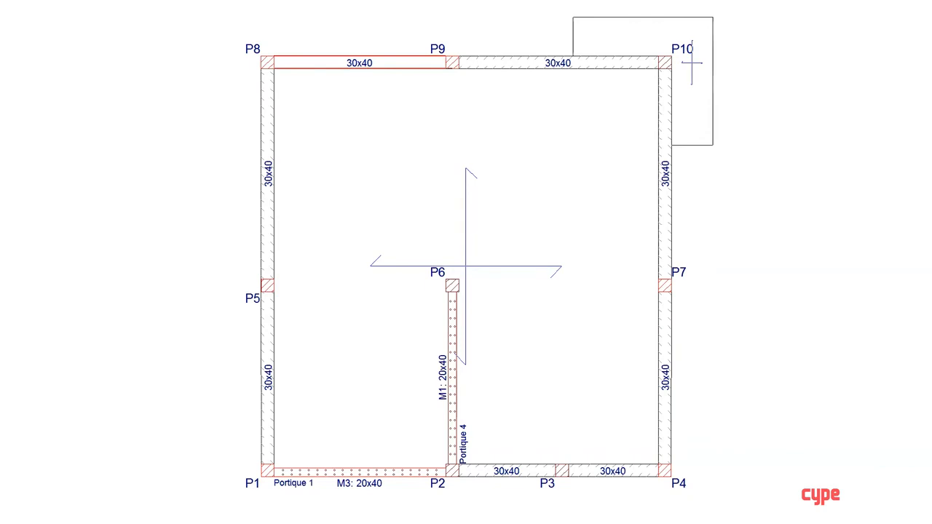
Calculate the structure, review the final calculation report and close it.
{"action": "left_click", "coordinate": [298, 0]}
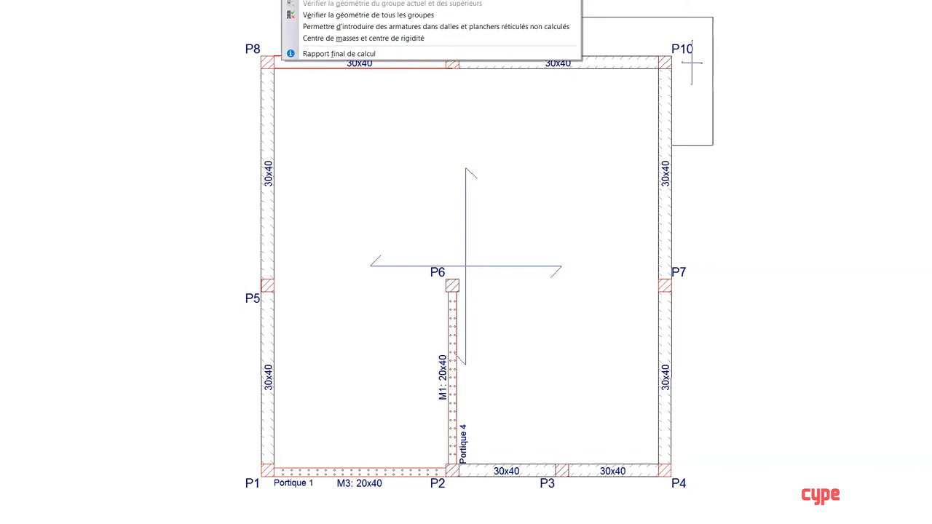
{"action": "left_click", "coordinate": [364, 0]}
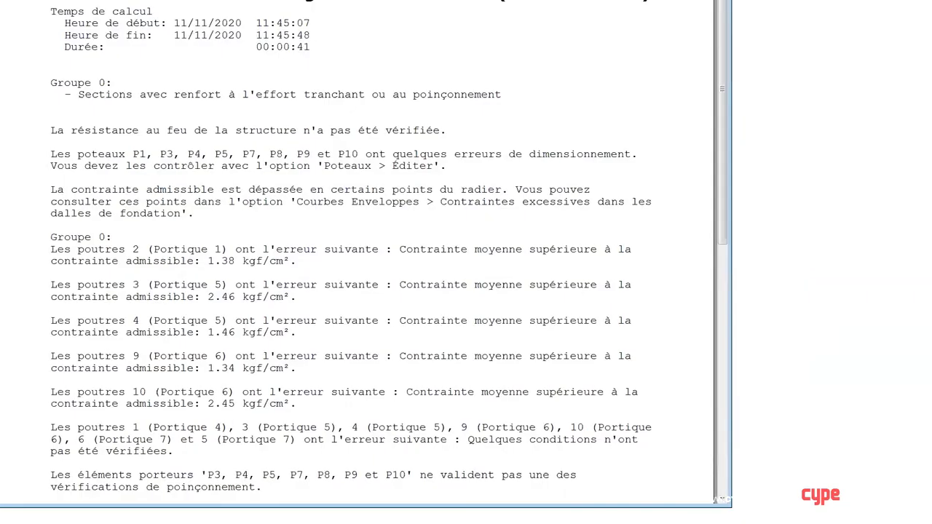
{"action": "key", "text": "Escape"}
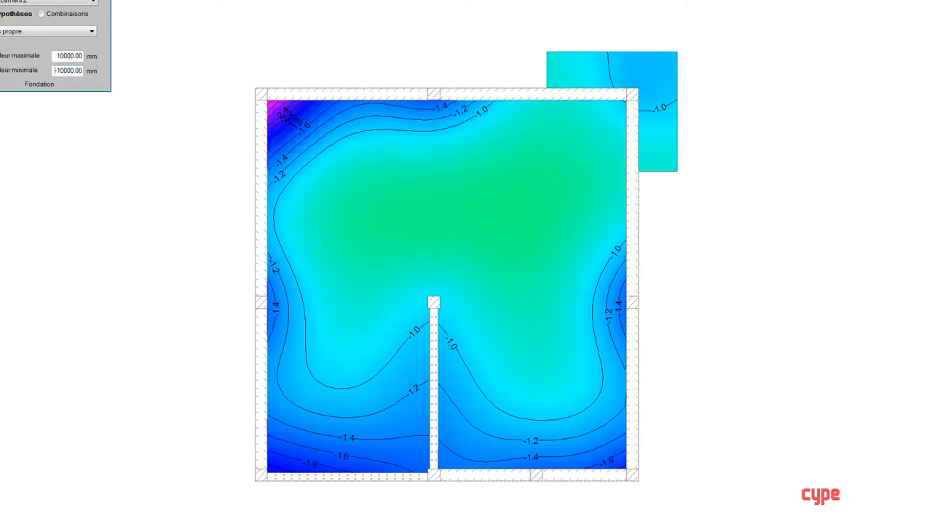
Review the raft's self-weight vertical displacement isovalues, and switch the display to the design forces.
{"action": "left_click", "coordinate": [34, 3]}
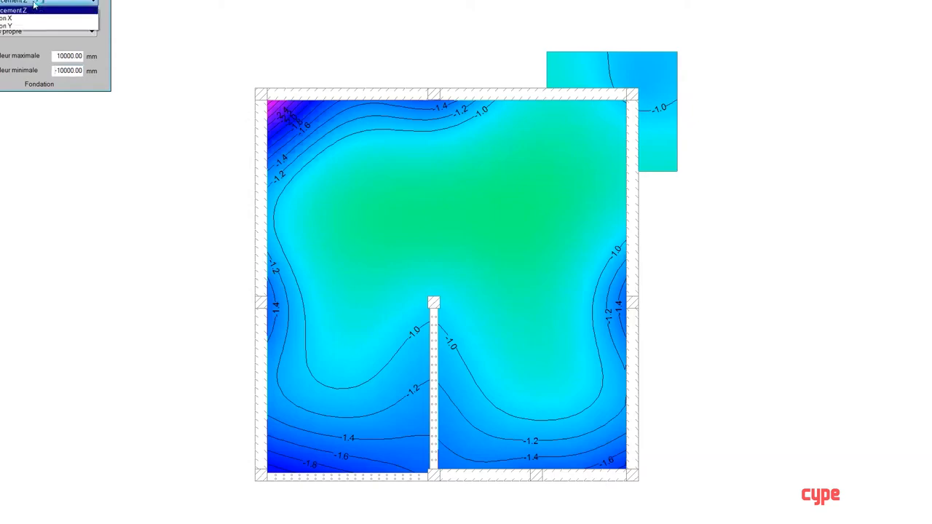
{"action": "left_click", "coordinate": [34, 3]}
{"action": "left_click", "coordinate": [34, 0]}
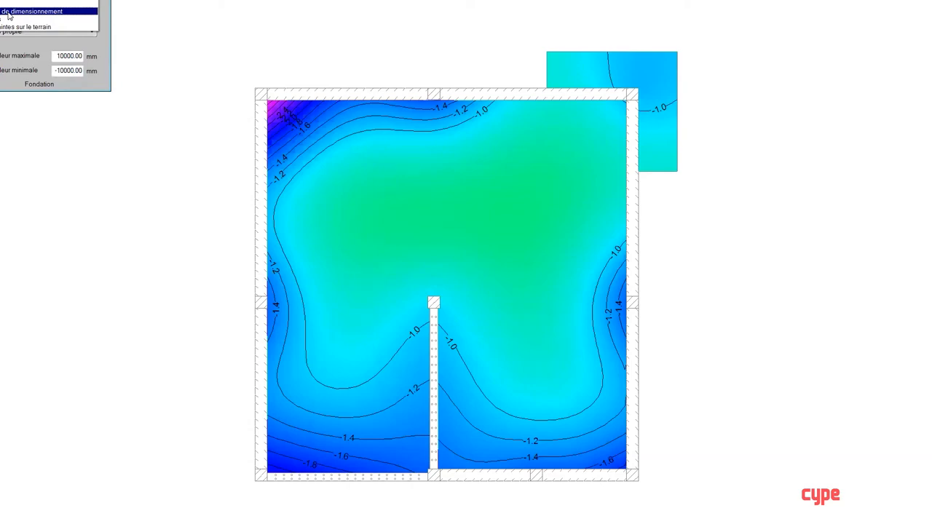
{"action": "left_click", "coordinate": [8, 13]}
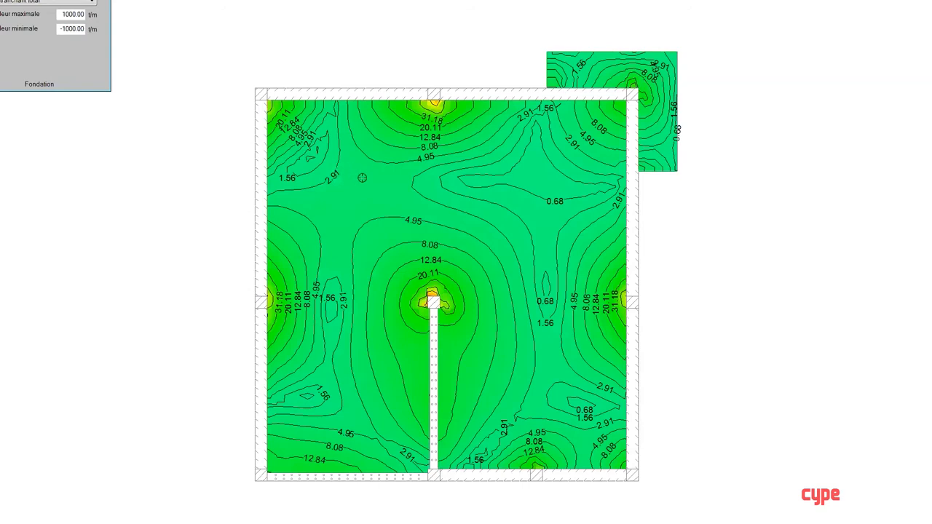
Display the design moment isovalues in X for the lower reinforcement and examine them around the raft's central column.
{"action": "left_click", "coordinate": [43, 3]}
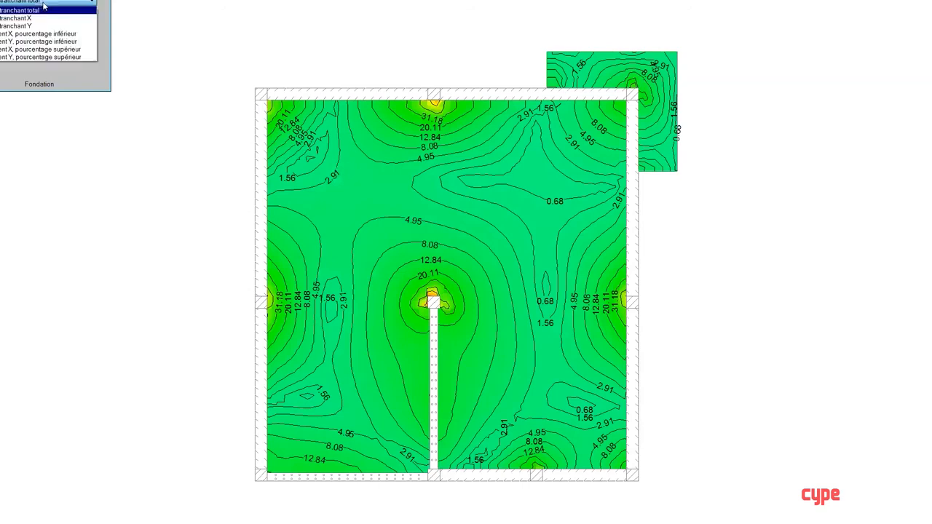
{"action": "left_click", "coordinate": [18, 34]}
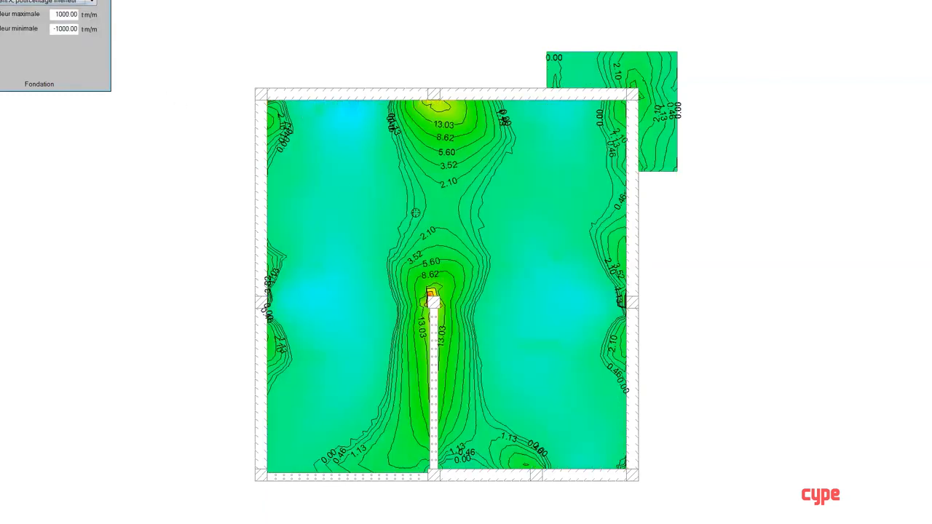
{"action": "scroll", "coordinate": [424, 204], "scroll_direction": "up", "scroll_amount": 2}
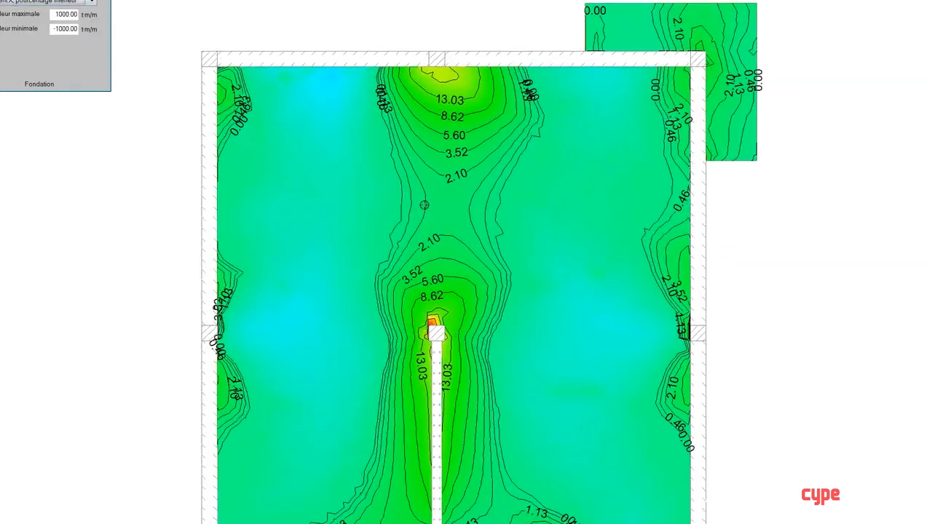
{"action": "scroll", "coordinate": [425, 205], "scroll_direction": "up", "scroll_amount": 2}
{"action": "scroll", "coordinate": [424, 205], "scroll_direction": "down", "scroll_amount": 4}
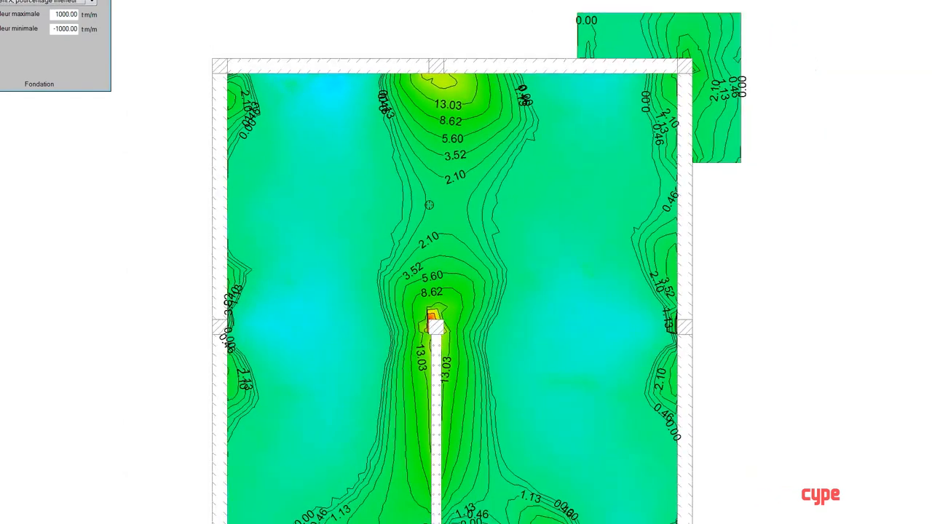
{"action": "scroll", "coordinate": [429, 206], "scroll_direction": "down", "scroll_amount": 3}
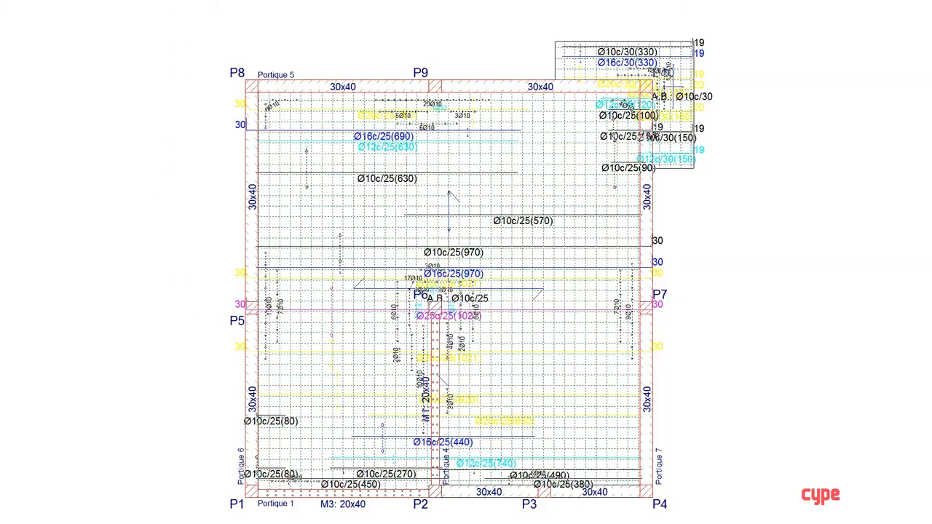
Check the foundation slabs for uplift and query the maximum upward displacement at several points of the raft.
{"action": "left_click", "coordinate": [116, 0]}
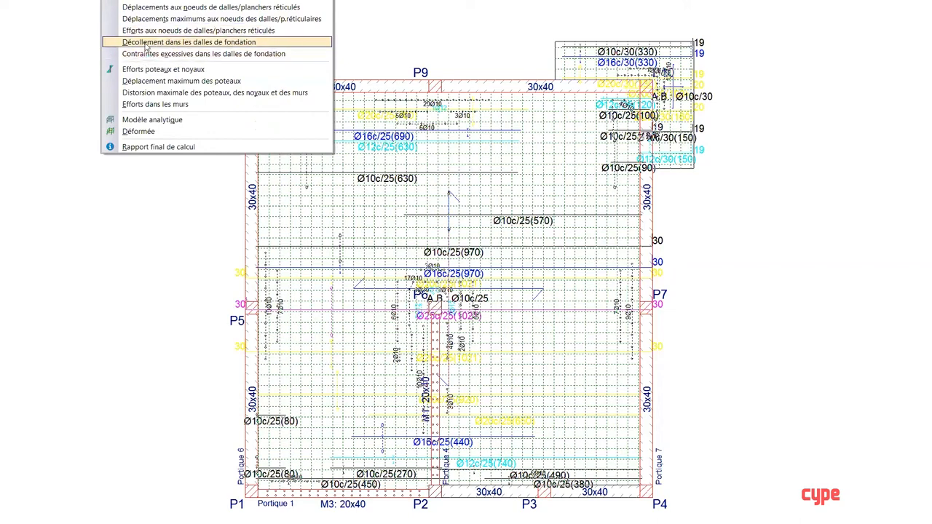
{"action": "left_click", "coordinate": [145, 43]}
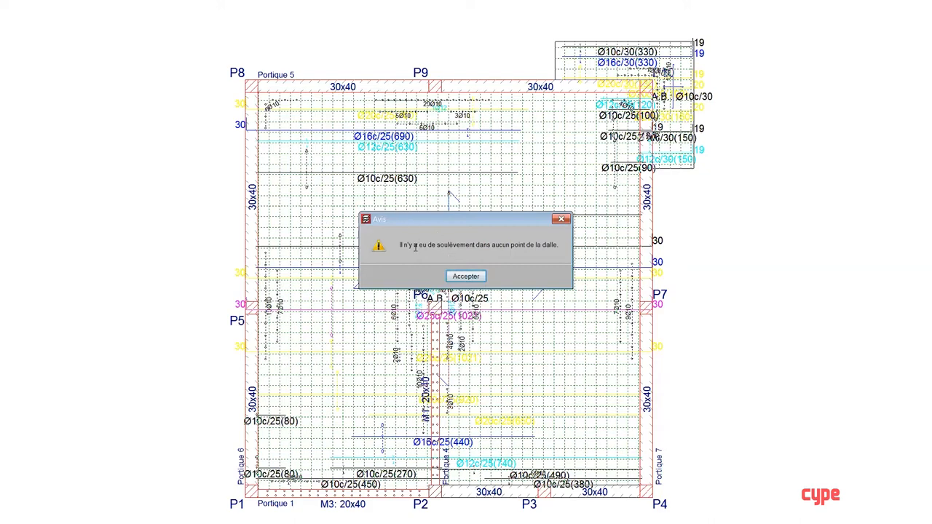
{"action": "left_click", "coordinate": [466, 276]}
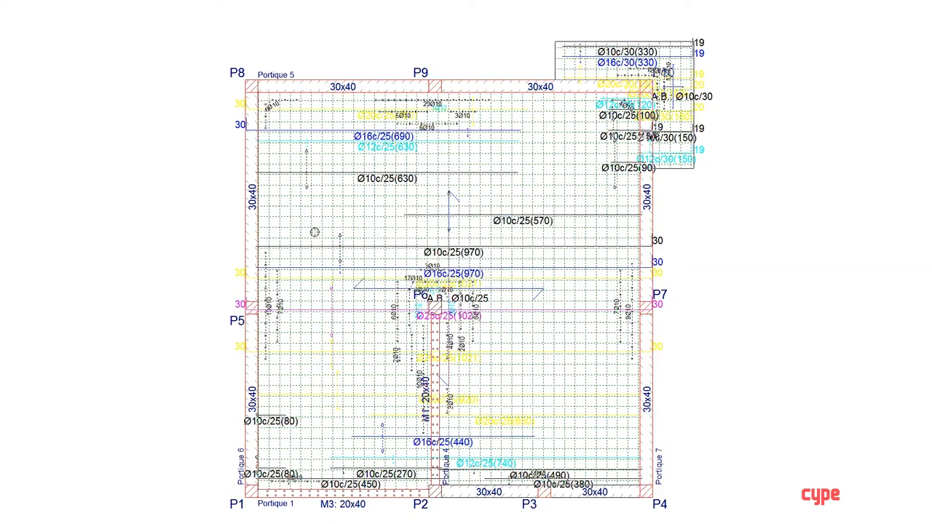
{"action": "left_click", "coordinate": [301, 196]}
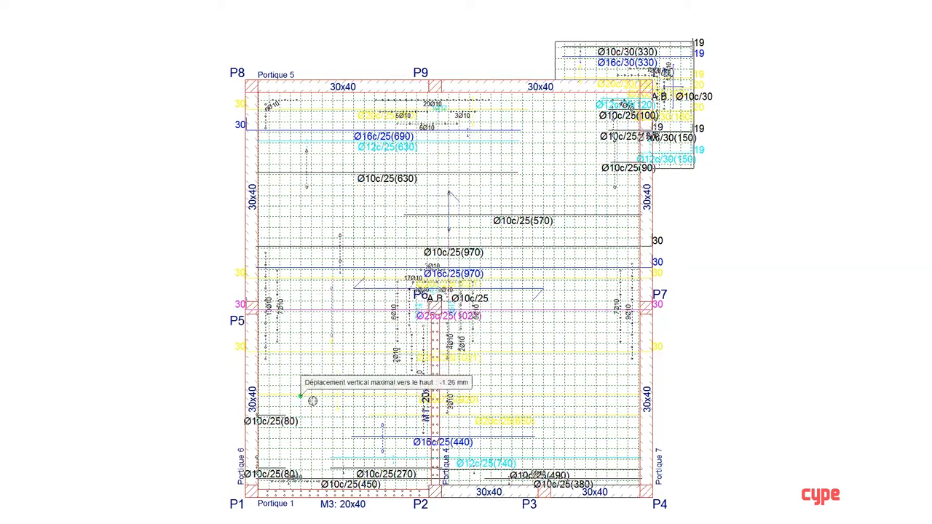
{"action": "left_click", "coordinate": [340, 353]}
{"action": "left_click", "coordinate": [320, 216]}
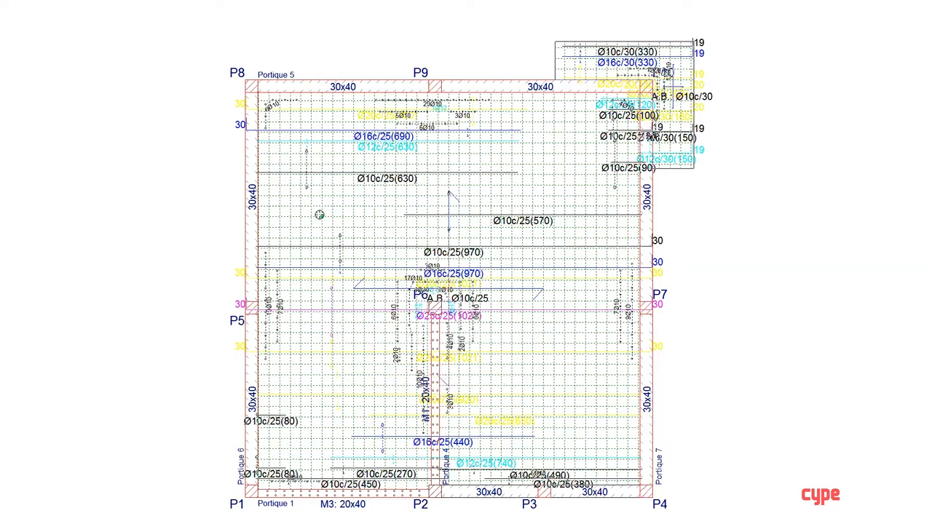
Show the excessive stresses in the foundation slabs and query the maximum stress at a point near column P8.
{"action": "left_click", "coordinate": [120, 1]}
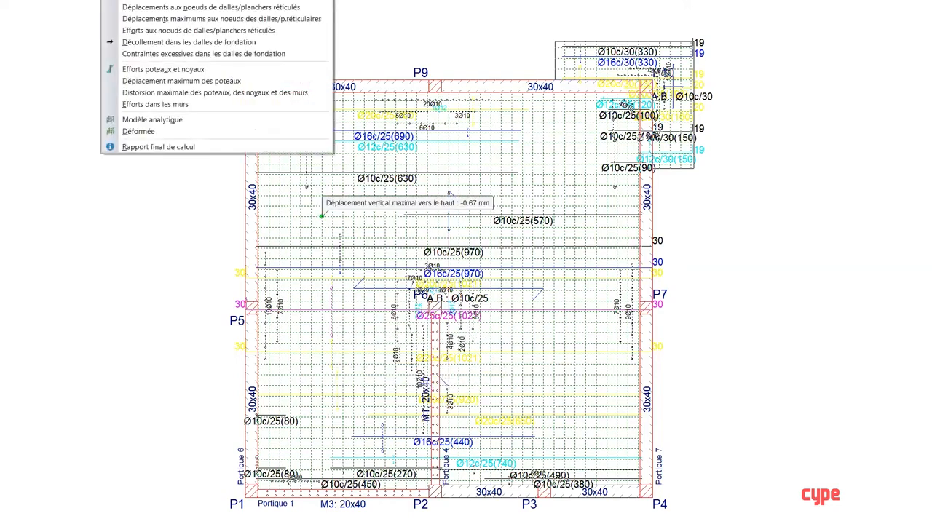
{"action": "left_click", "coordinate": [138, 132]}
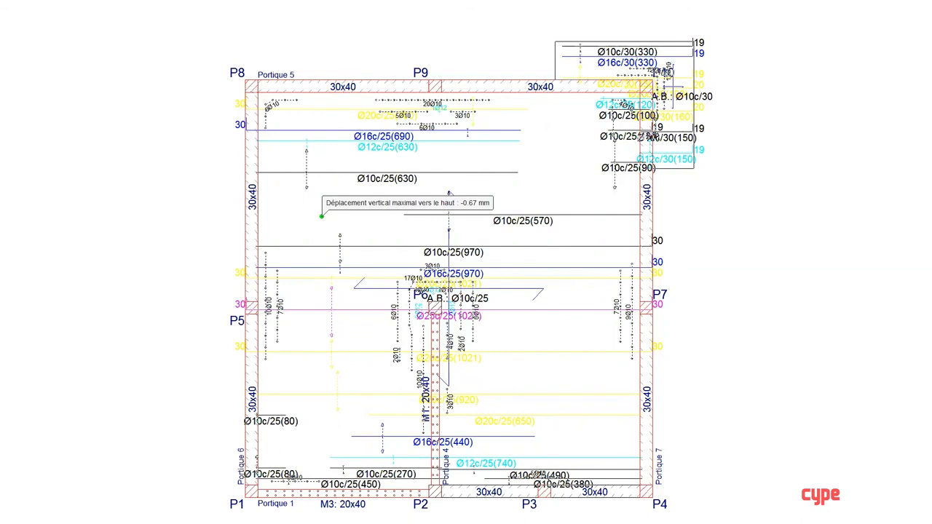
{"action": "left_click", "coordinate": [120, 1]}
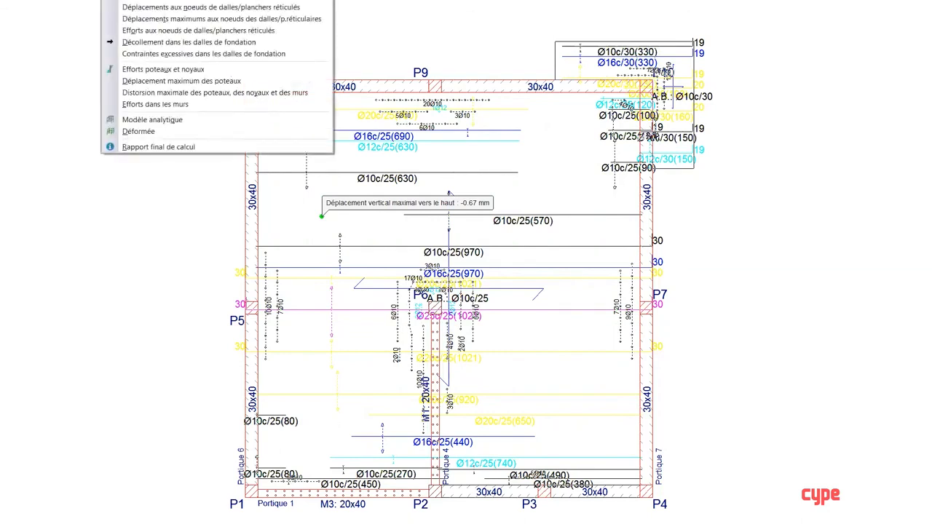
{"action": "left_click", "coordinate": [166, 55]}
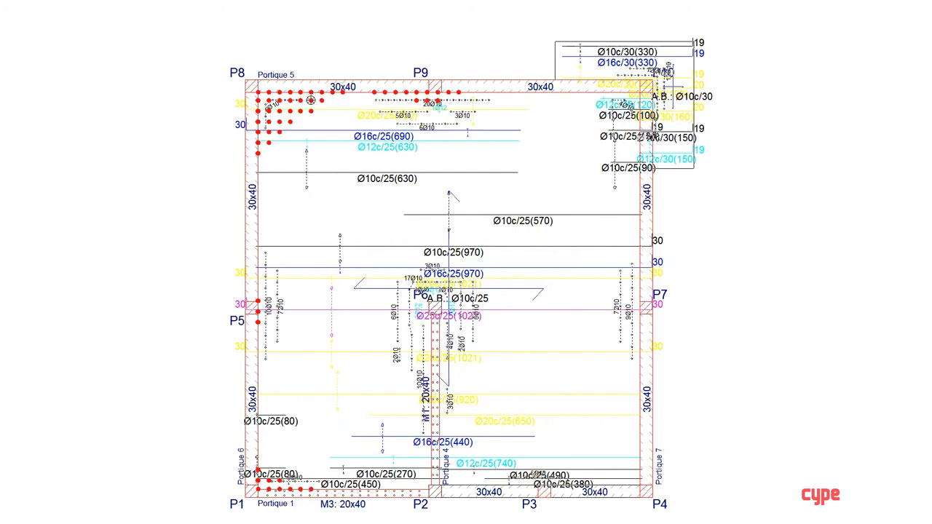
{"action": "mouse_move", "coordinate": [311, 100]}
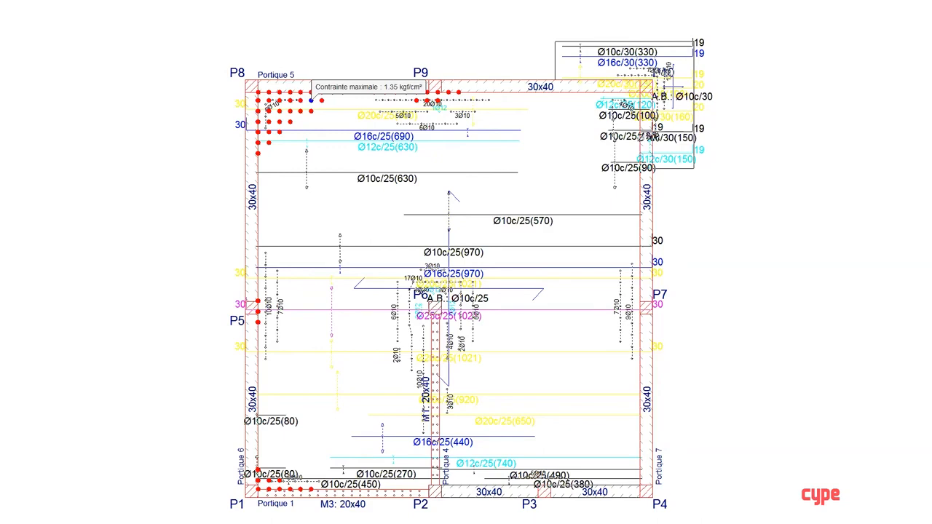
Hide the additional reinforcement (Armature renfort) in the reinforcement views, keeping base and shear reinforcement displayed.
{"action": "left_click", "coordinate": [299, 0]}
{"action": "left_click", "coordinate": [328, 2]}
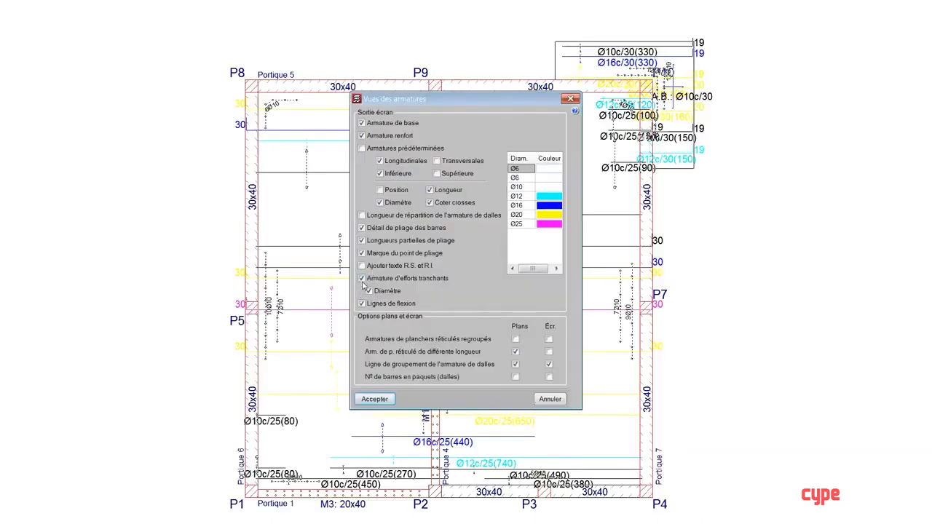
{"action": "mouse_move", "coordinate": [439, 287]}
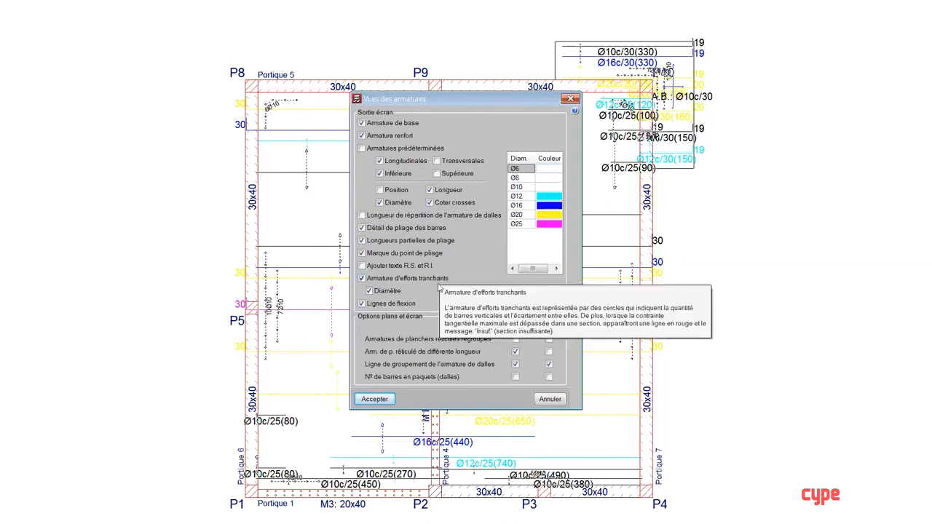
{"action": "left_click", "coordinate": [362, 135]}
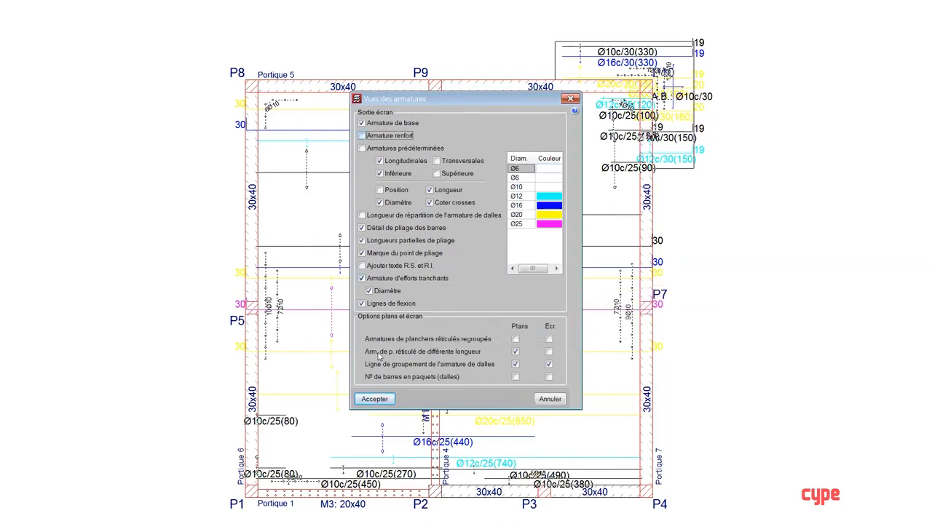
{"action": "left_click", "coordinate": [374, 399]}
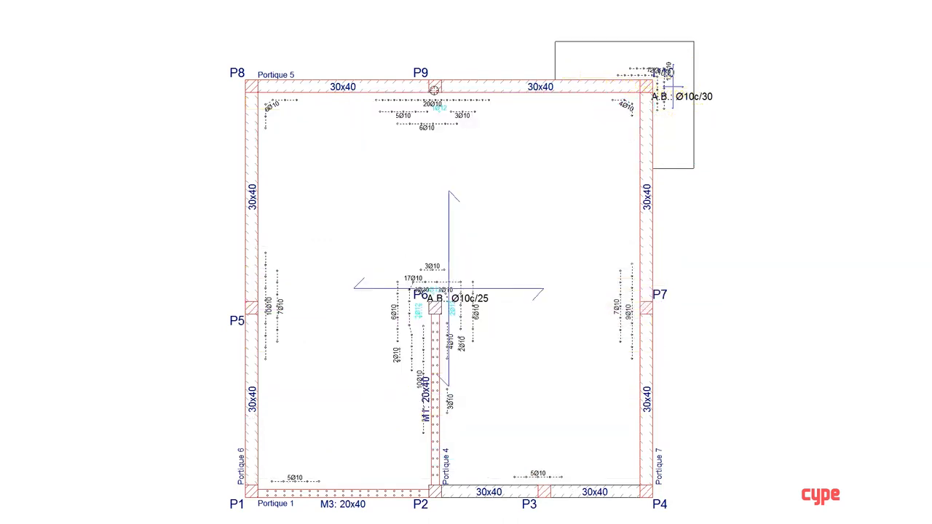
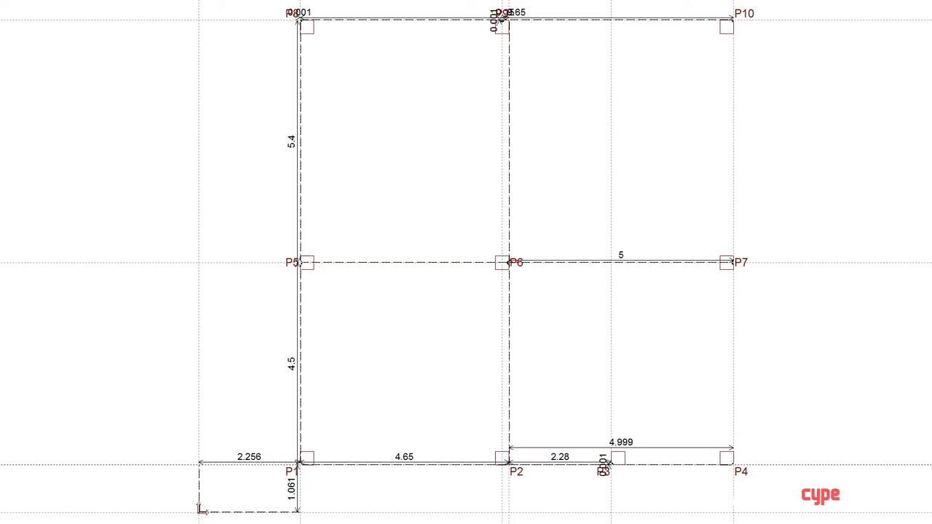
Open column P8's properties, review its external fixity and rotation restraint options, and close them without changes.
{"action": "left_click", "coordinate": [43, 1]}
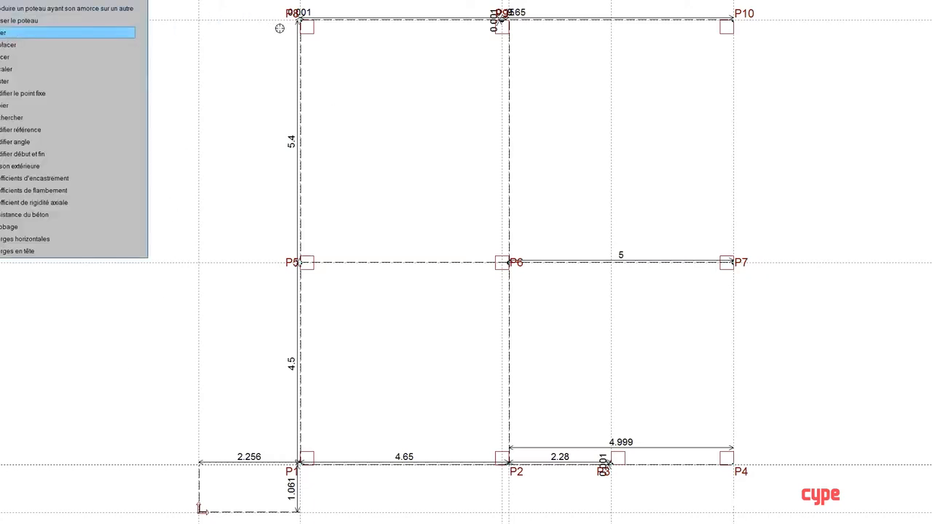
{"action": "left_click", "coordinate": [306, 27]}
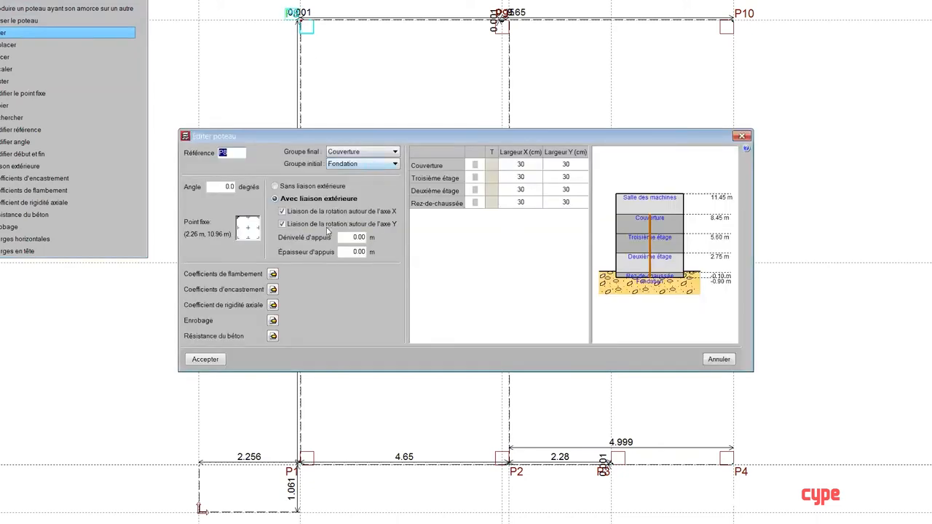
{"action": "mouse_move", "coordinate": [363, 212]}
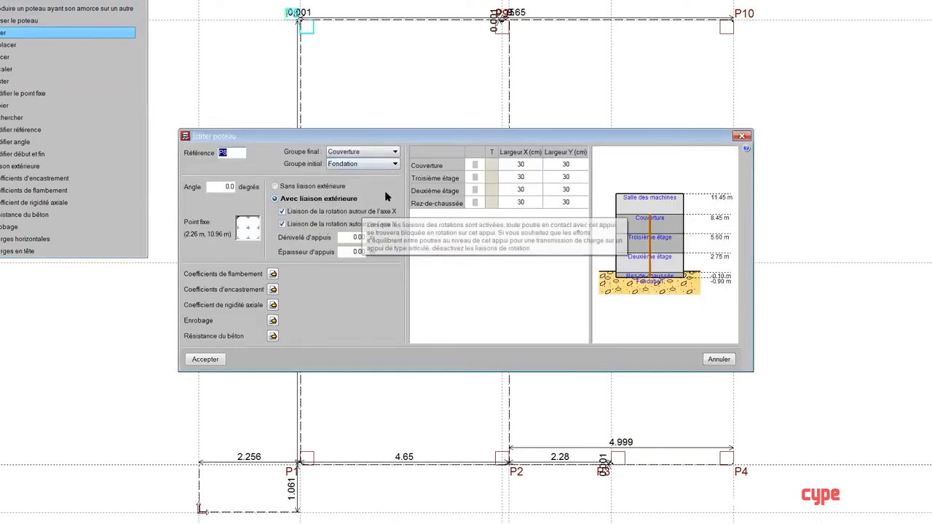
{"action": "left_click", "coordinate": [744, 137]}
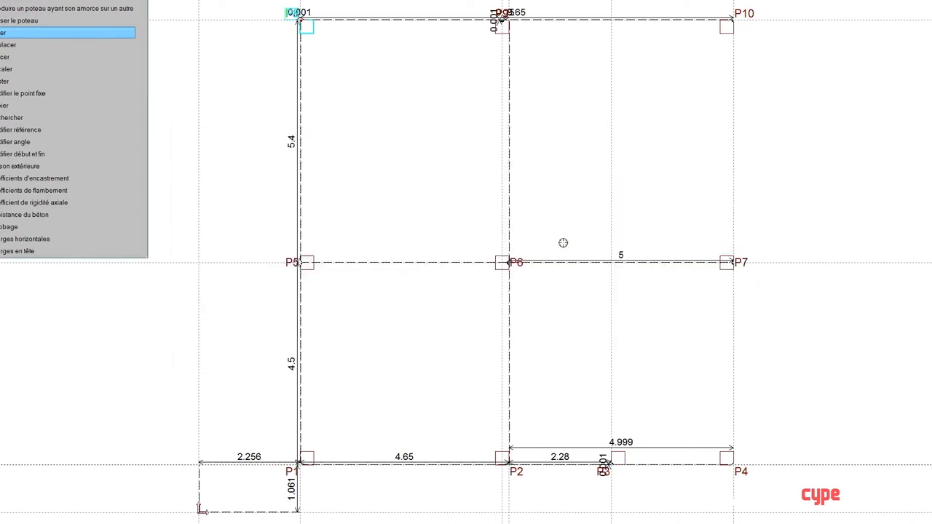
Review column P6's external fixity and rotation restraint options about the X and Y axes without changing them.
{"action": "left_click", "coordinate": [494, 276]}
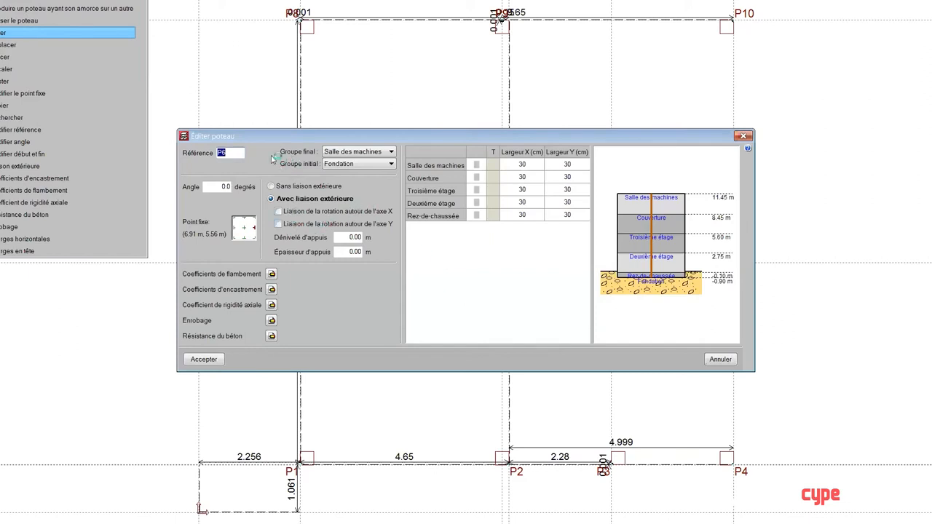
{"action": "left_click_drag", "start_coordinate": [311, 138], "coordinate": [701, 279]}
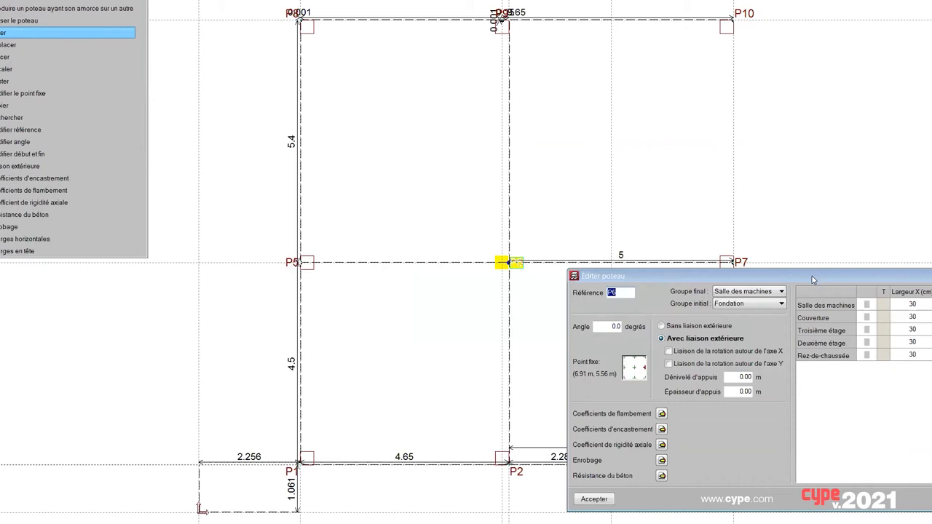
{"action": "left_click_drag", "start_coordinate": [811, 276], "coordinate": [784, 137]}
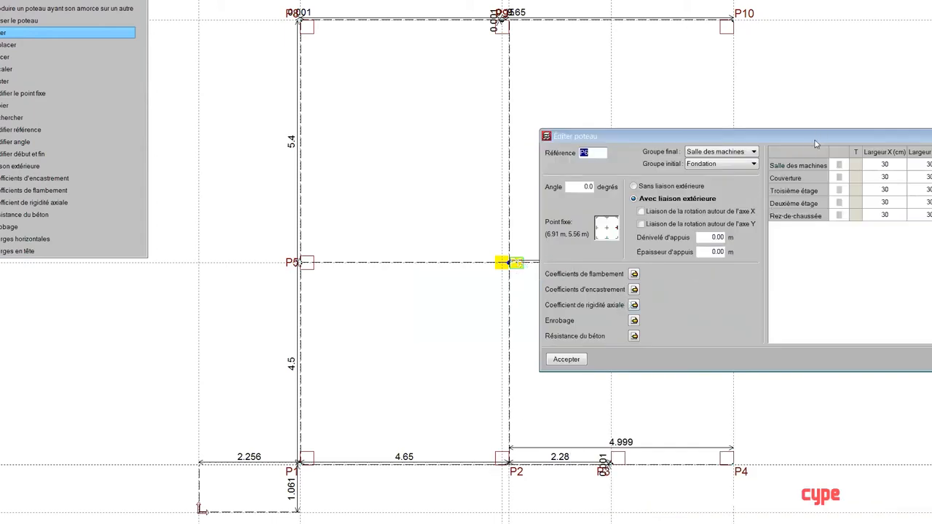
{"action": "left_click_drag", "start_coordinate": [815, 144], "coordinate": [508, 11]}
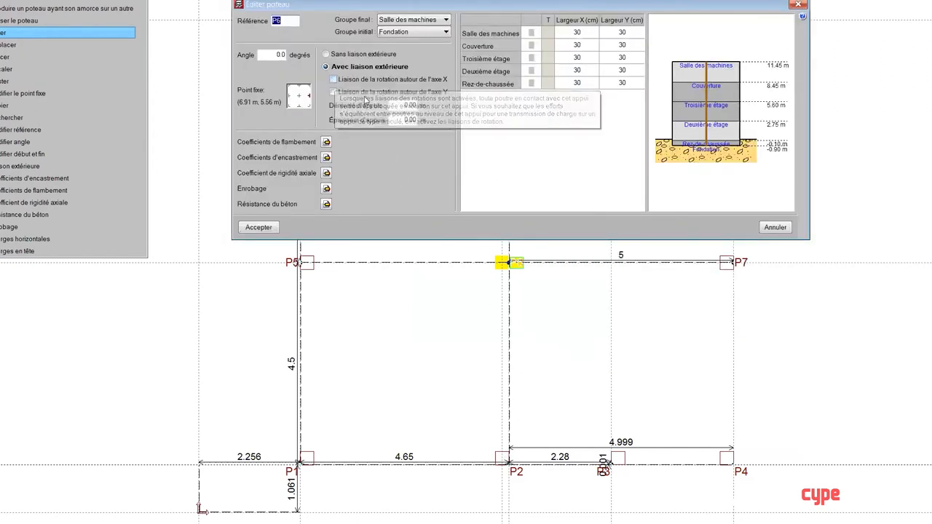
{"action": "left_click", "coordinate": [797, 5]}
Check the external fixity settings of columns P2 and P1, closing each column's properties without changes.
{"action": "left_click", "coordinate": [505, 459]}
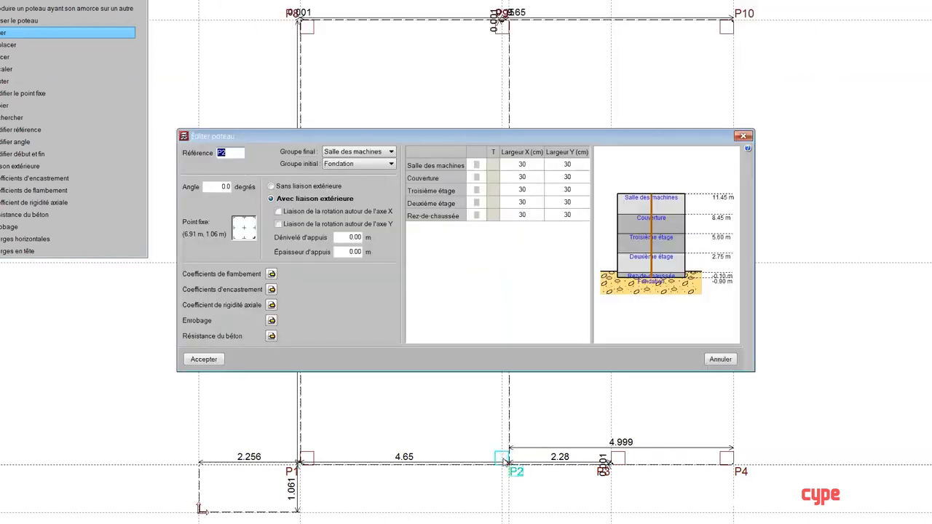
{"action": "left_click", "coordinate": [744, 137]}
{"action": "left_click", "coordinate": [305, 460]}
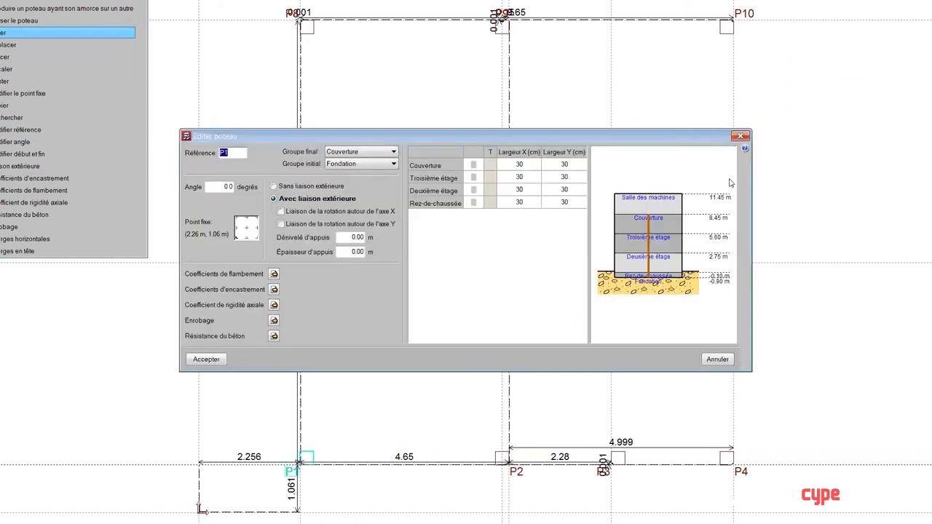
{"action": "left_click", "coordinate": [742, 137]}
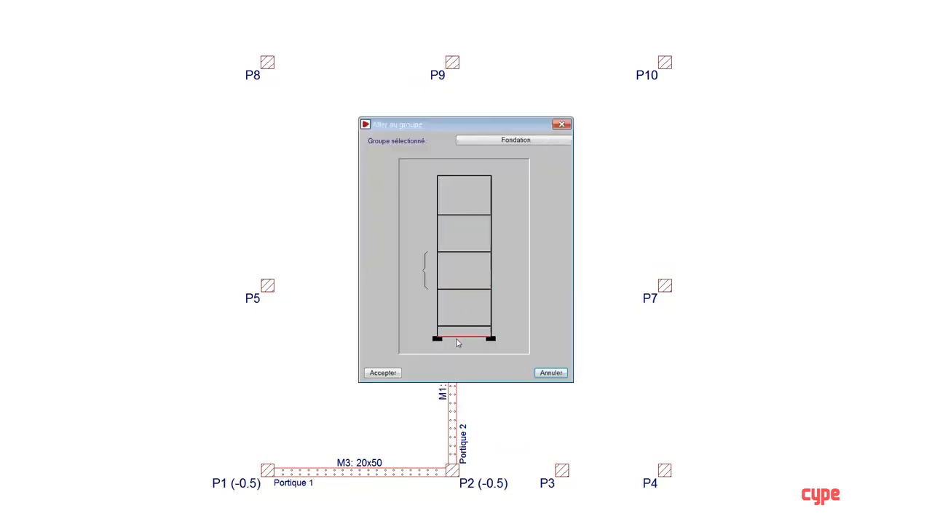
Switch the plan to the Fondation group.
{"action": "left_click", "coordinate": [458, 343]}
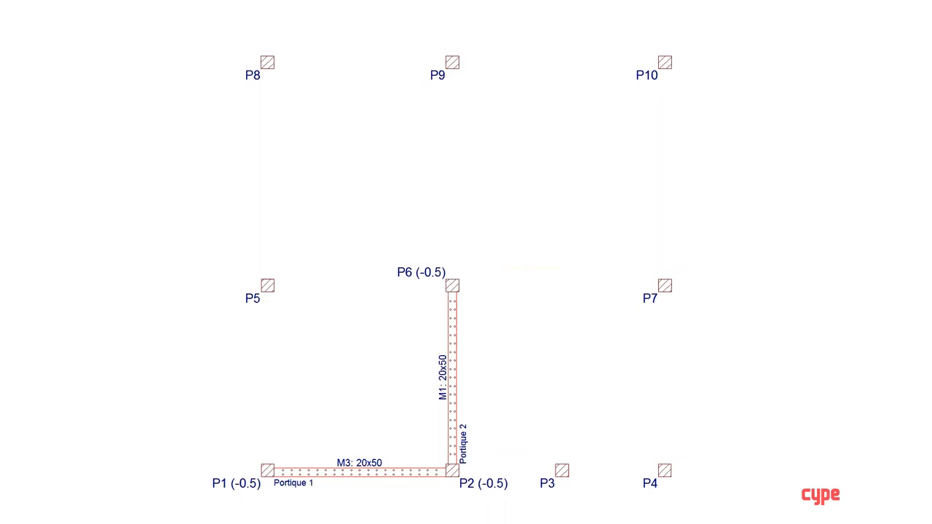
{"action": "left_click", "coordinate": [257, 1]}
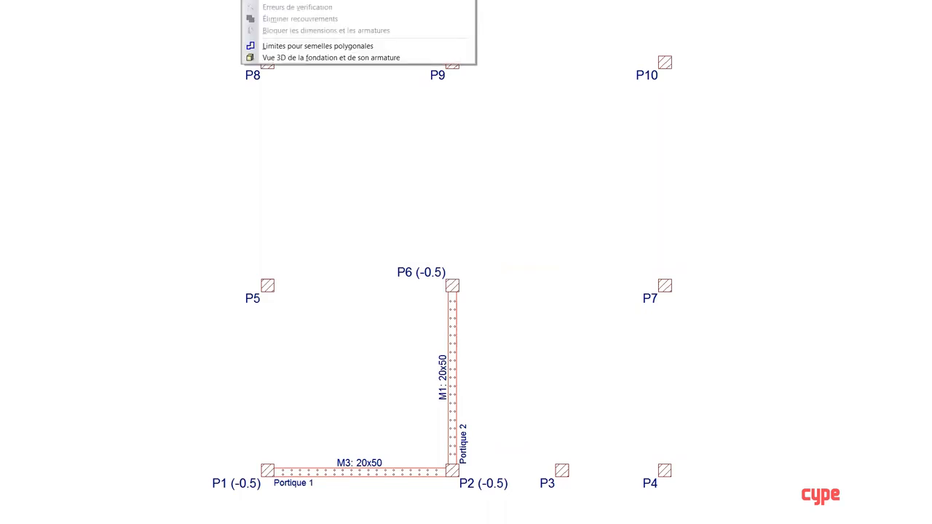
{"action": "left_click", "coordinate": [204, 32]}
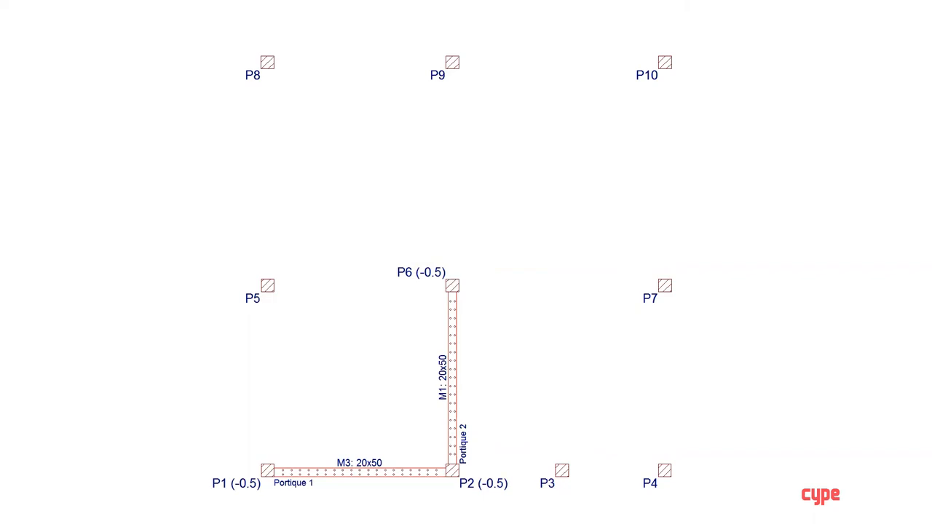
{"action": "left_click", "coordinate": [256, 1]}
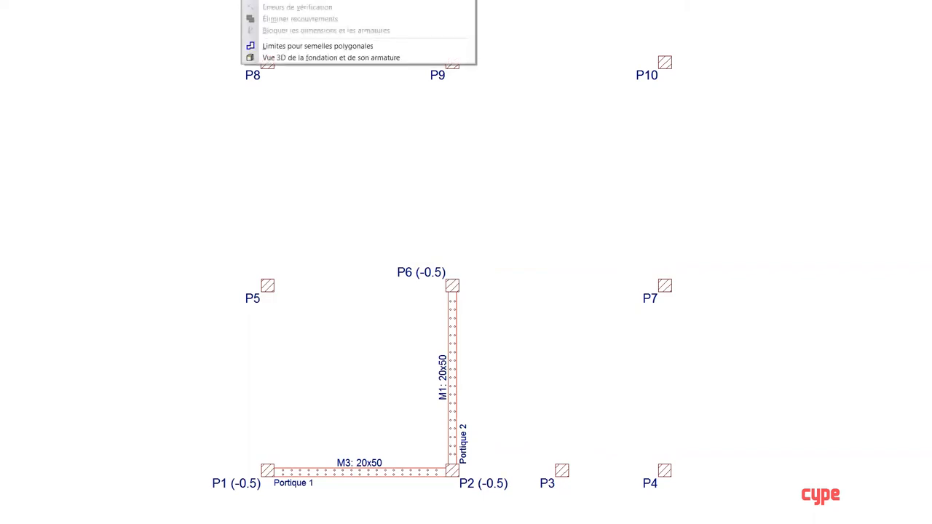
{"action": "left_click", "coordinate": [184, 85]}
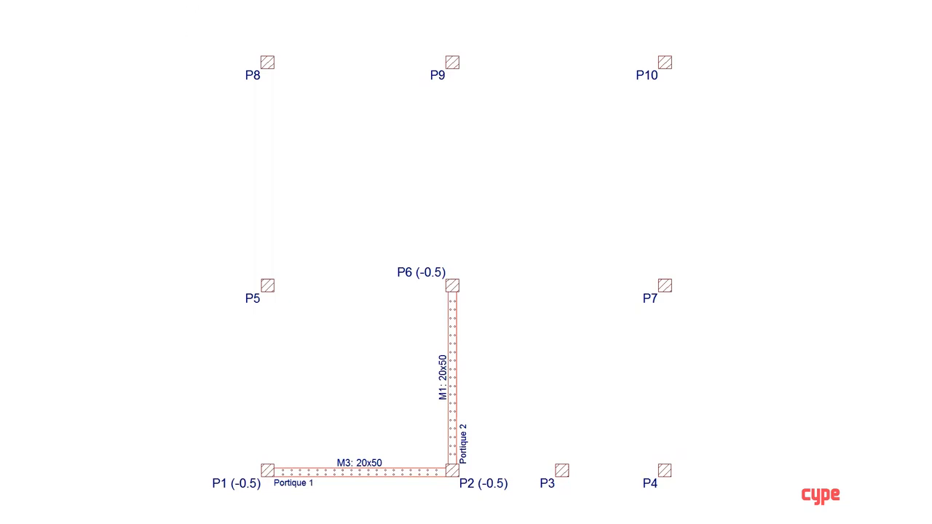
Start a new foundation element for a single column and choose the pile cap as its foundation type.
{"action": "left_click", "coordinate": [256, 0]}
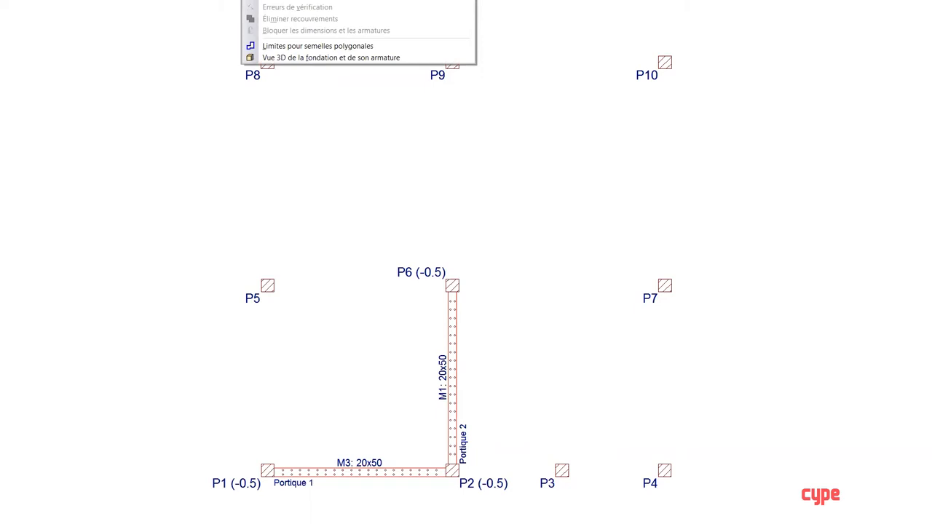
{"action": "left_click", "coordinate": [306, 1]}
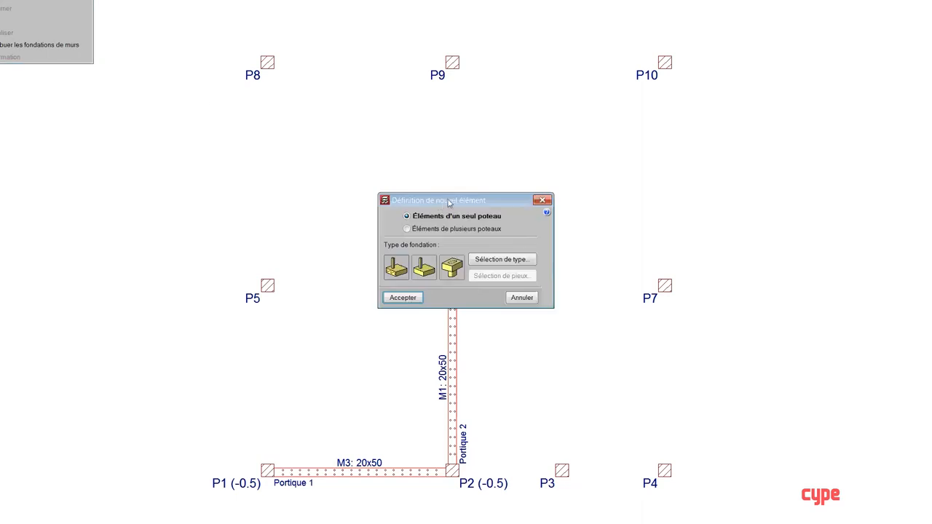
{"action": "left_click_drag", "start_coordinate": [468, 200], "coordinate": [792, 64]}
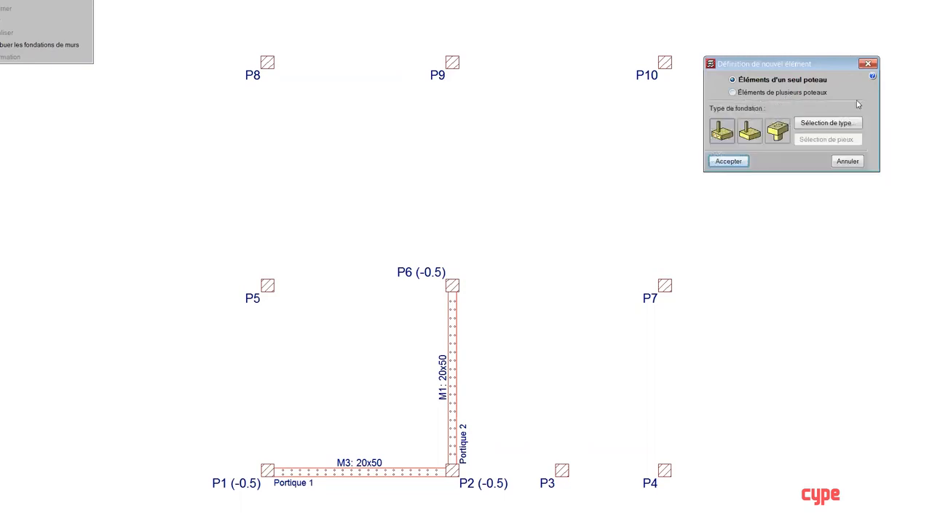
{"action": "left_click", "coordinate": [777, 131]}
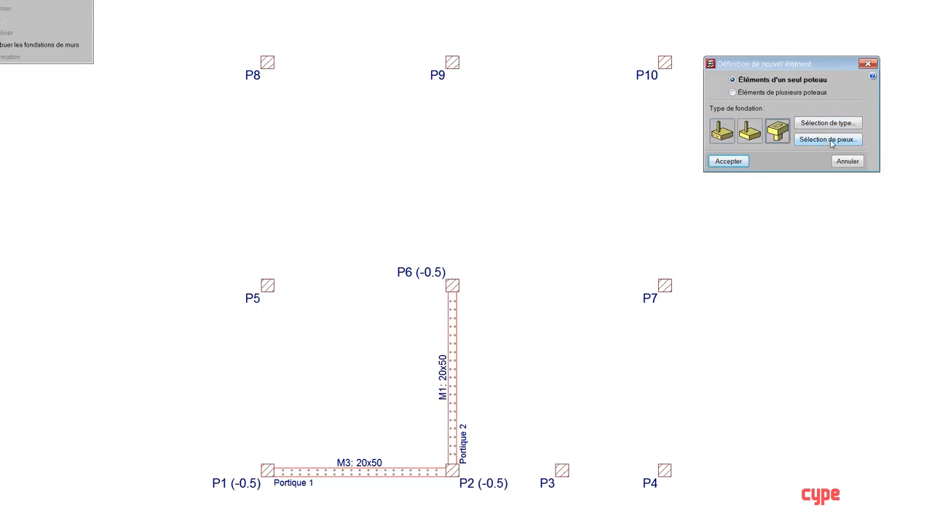
Review pile P1's shape, bearing capacity and spacing settings and the pile library options, and accept P1 with 10 cm penetration.
{"action": "left_click", "coordinate": [829, 140]}
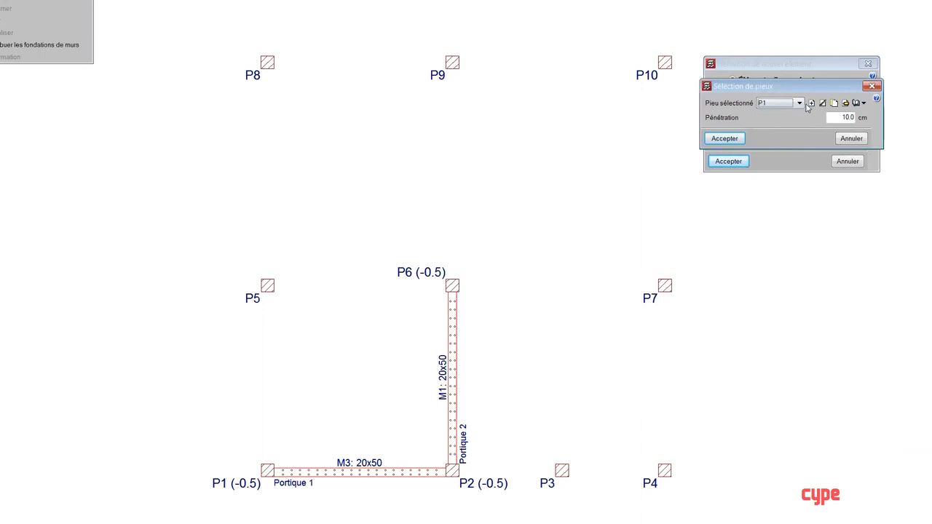
{"action": "left_click", "coordinate": [845, 103]}
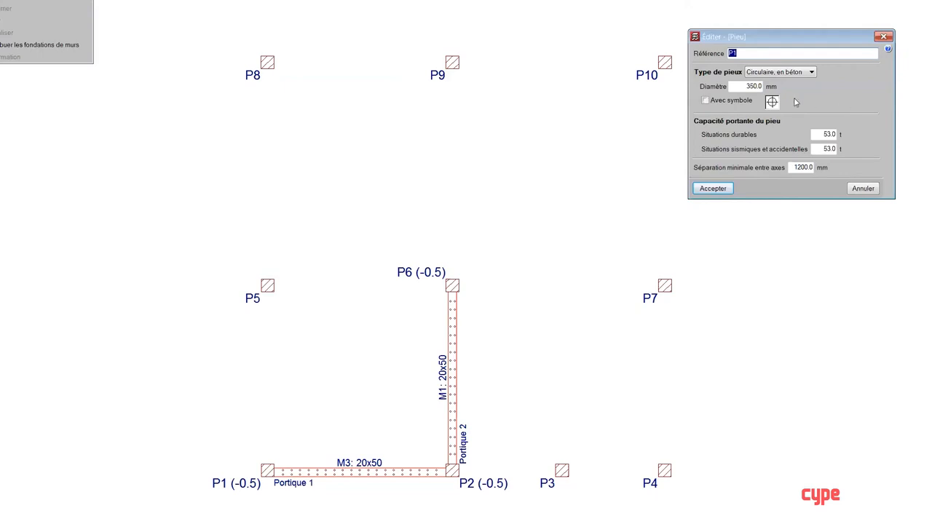
{"action": "left_click", "coordinate": [812, 73]}
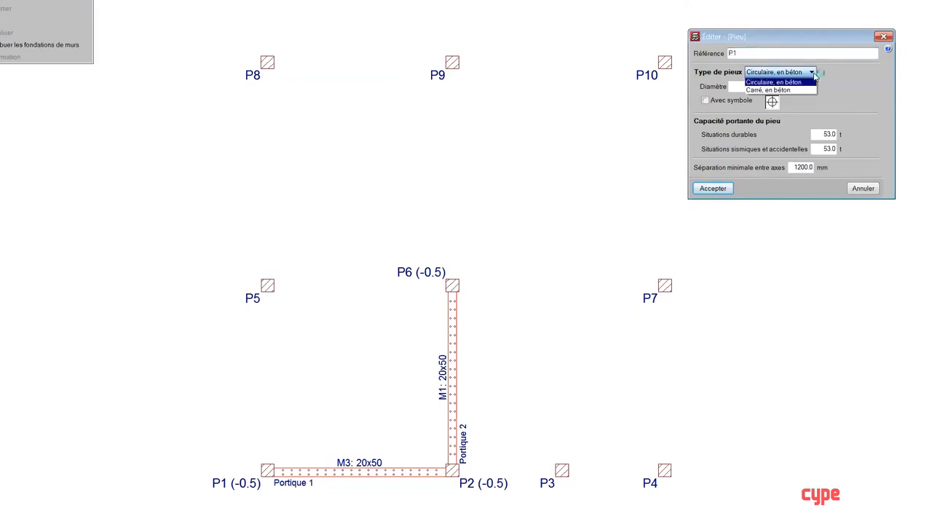
{"action": "left_click", "coordinate": [850, 85]}
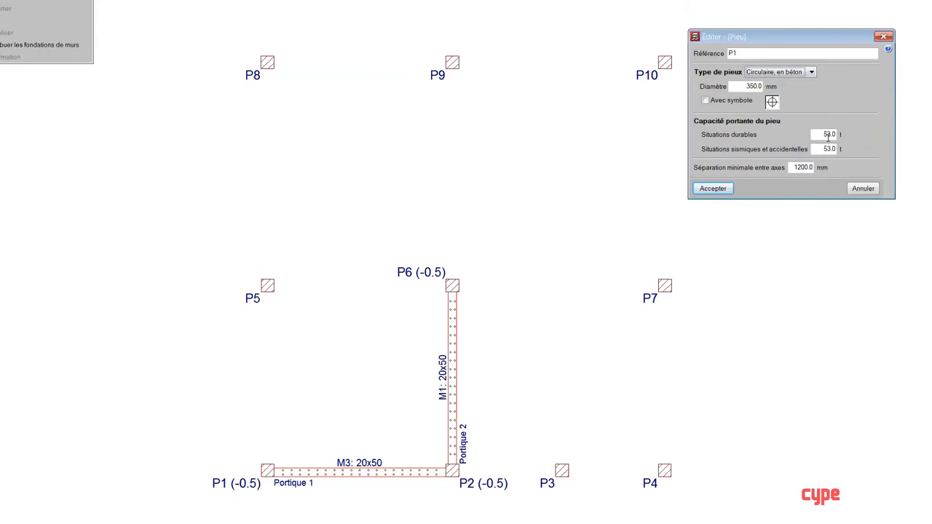
{"action": "left_click", "coordinate": [716, 189]}
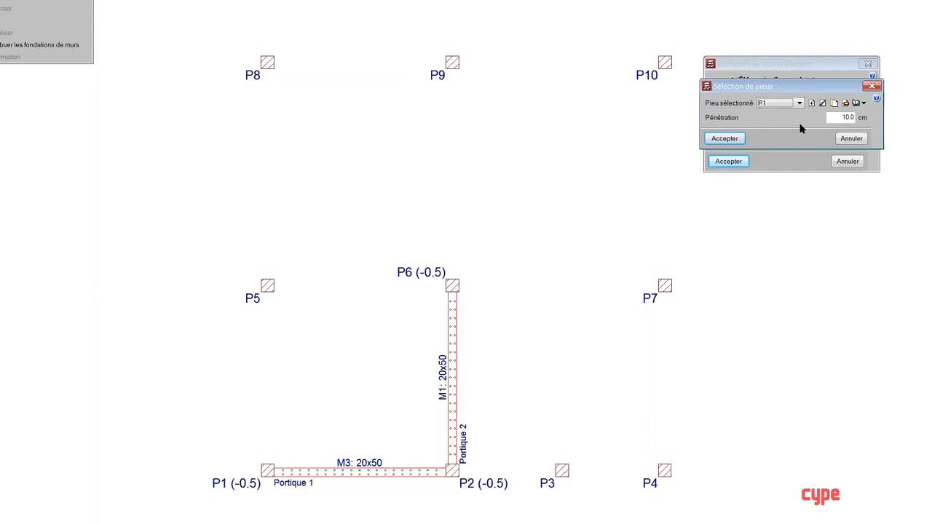
{"action": "left_click", "coordinate": [863, 103]}
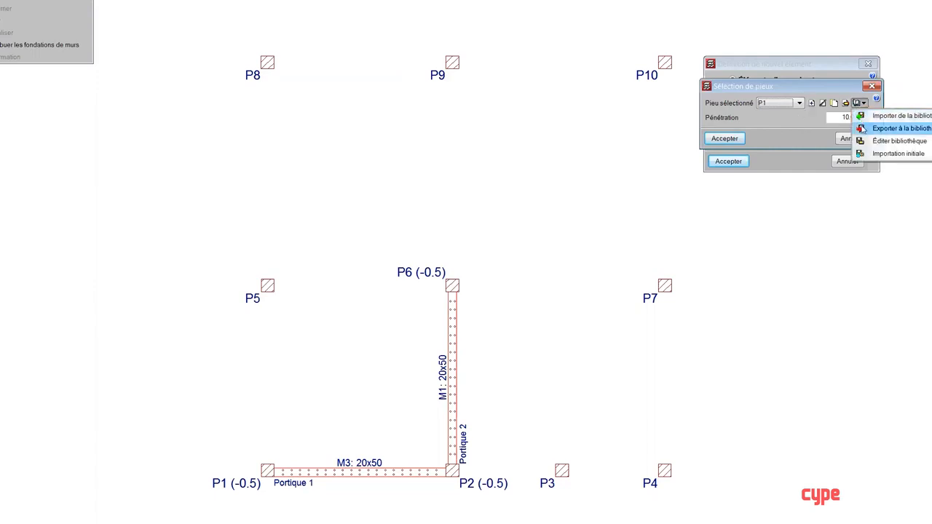
{"action": "left_click", "coordinate": [917, 100]}
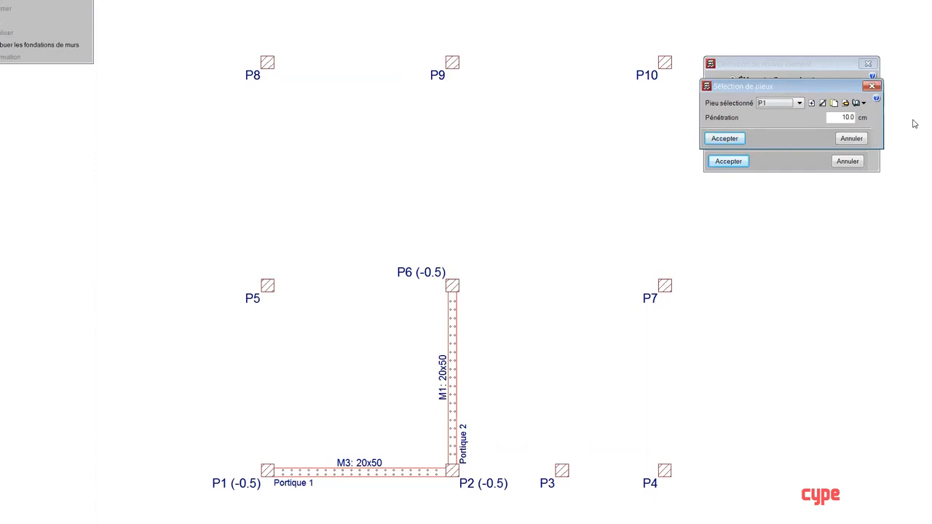
{"action": "left_click", "coordinate": [737, 138]}
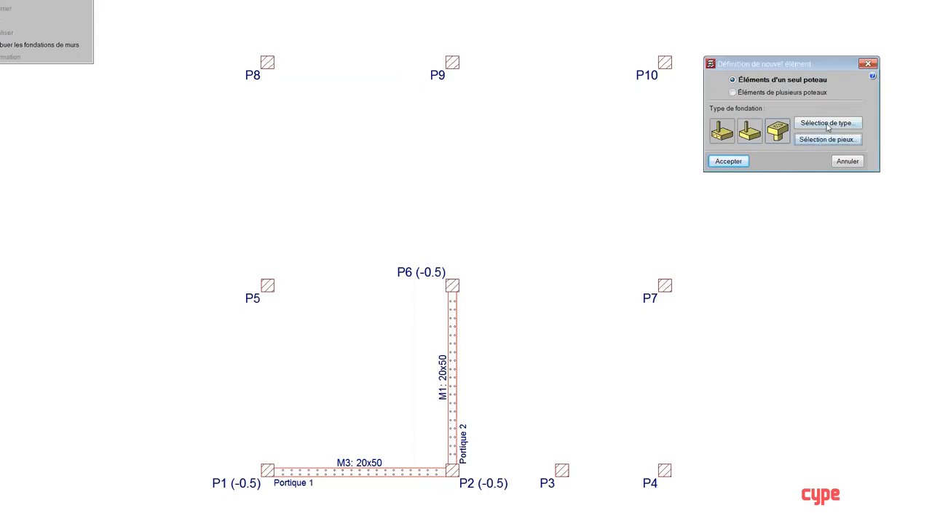
Select the rectangular two-pile cap type and place it under columns P8, P9, P10, P5, P7, P6, P1 and P2.
{"action": "left_click", "coordinate": [828, 123]}
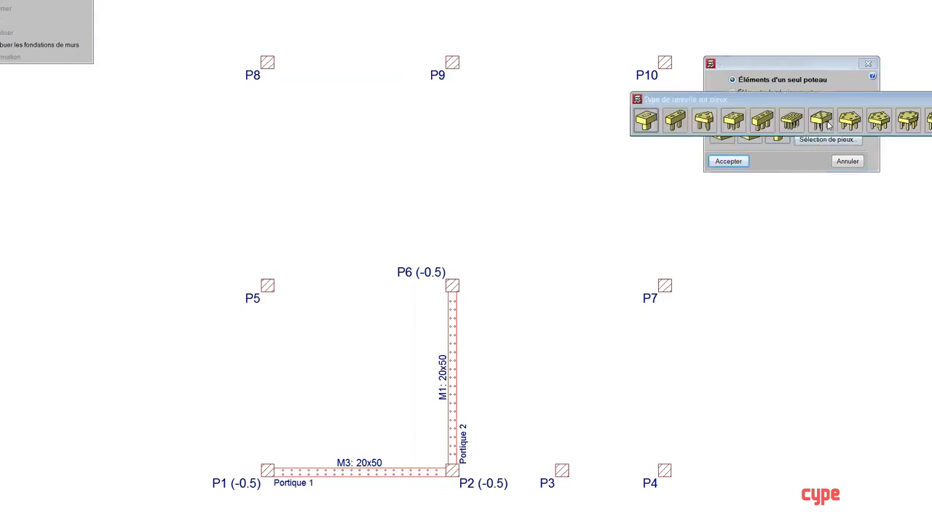
{"action": "left_click", "coordinate": [677, 121]}
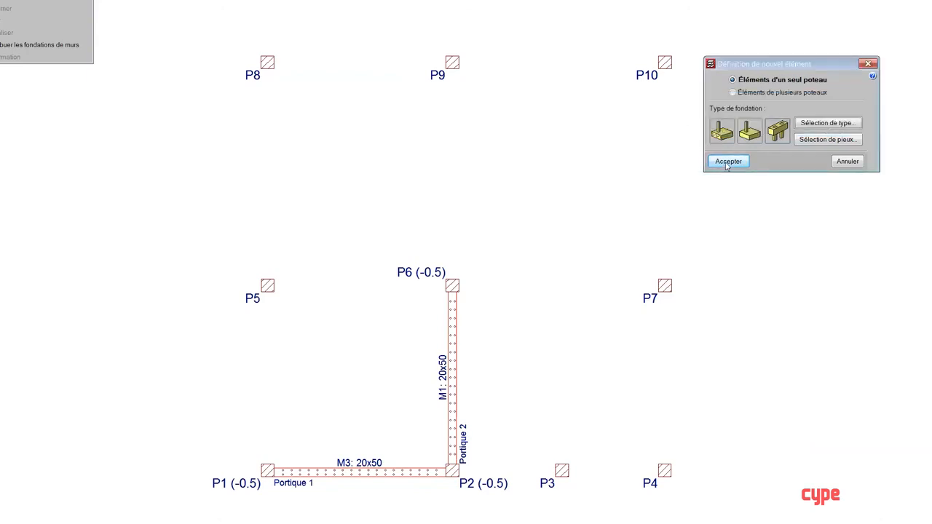
{"action": "left_click", "coordinate": [727, 162]}
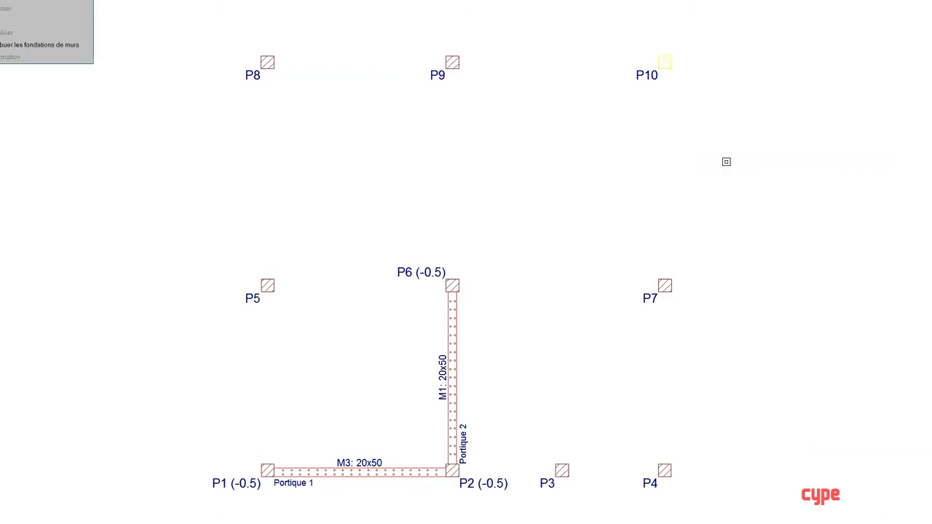
{"action": "left_click", "coordinate": [268, 63]}
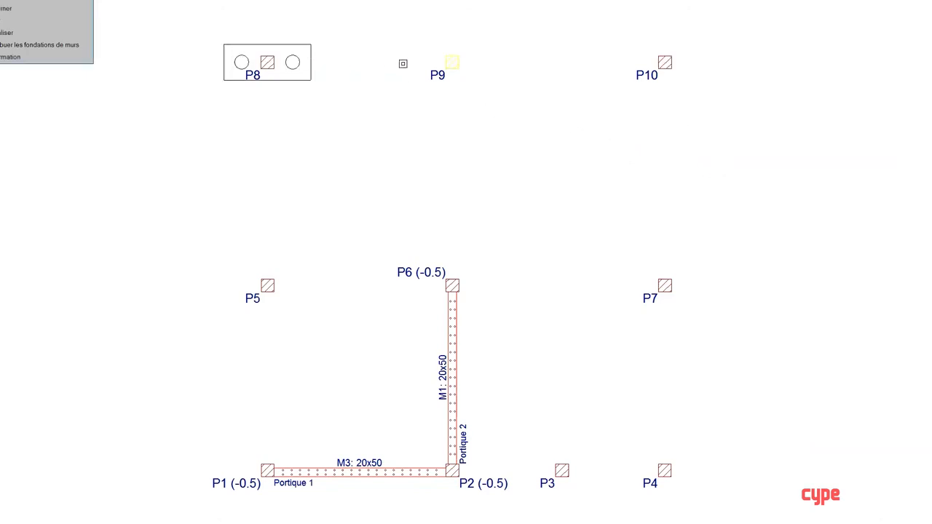
{"action": "left_click", "coordinate": [453, 62]}
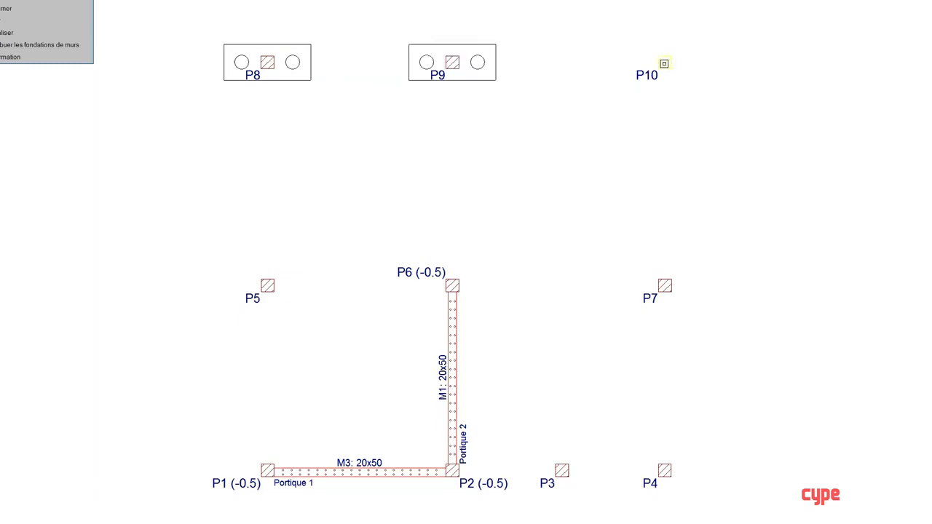
{"action": "left_click", "coordinate": [665, 63]}
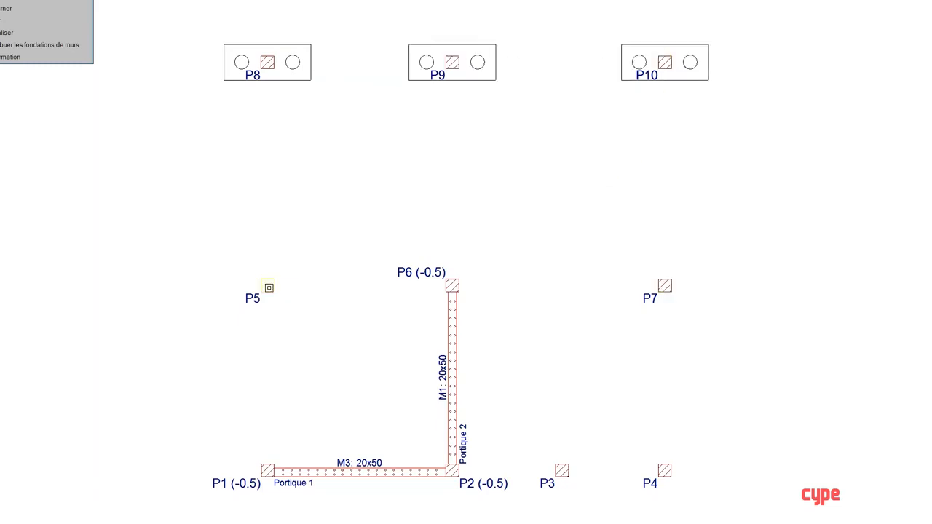
{"action": "left_click", "coordinate": [268, 285]}
{"action": "left_click", "coordinate": [666, 286]}
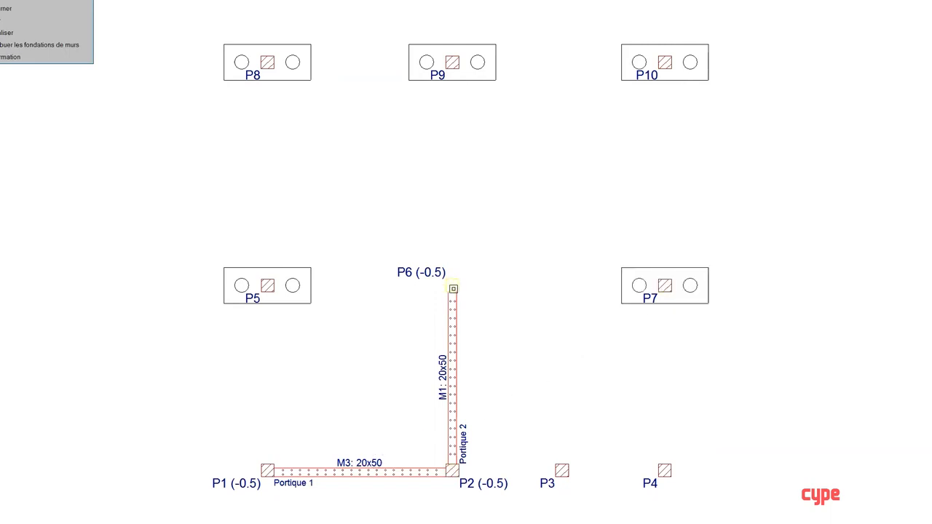
{"action": "left_click", "coordinate": [452, 286]}
{"action": "left_click", "coordinate": [268, 471]}
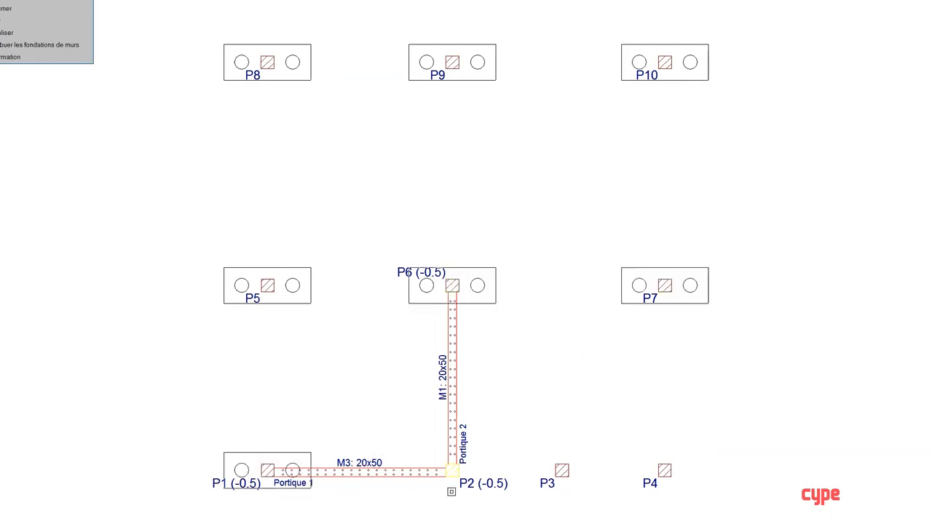
{"action": "left_click", "coordinate": [452, 471]}
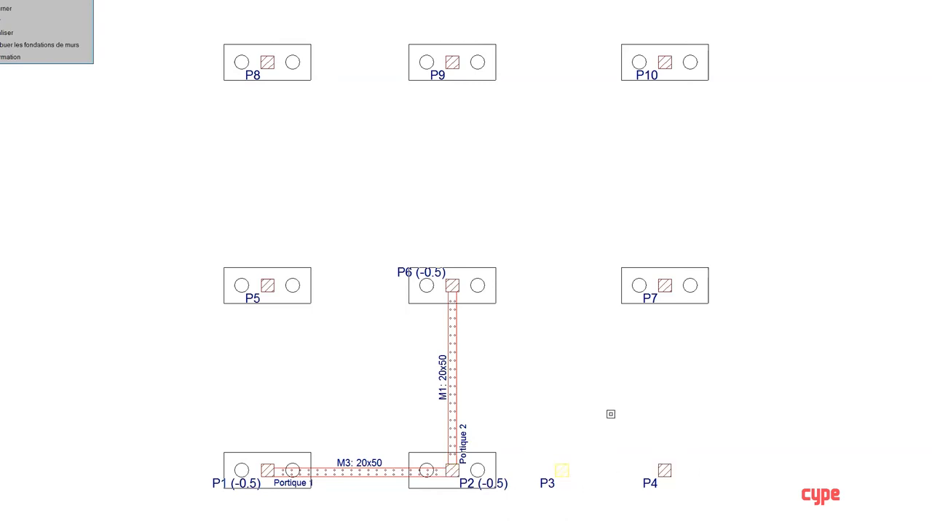
Change the foundation type to the single-pile cap and place it under columns P3 and P4.
{"action": "right_click", "coordinate": [585, 361]}
{"action": "left_click", "coordinate": [512, 261]}
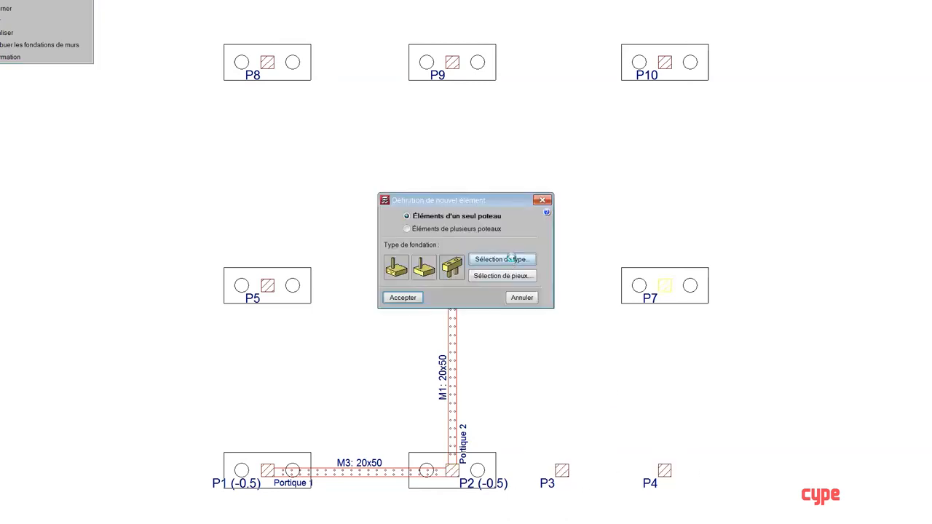
{"action": "left_click", "coordinate": [315, 255]}
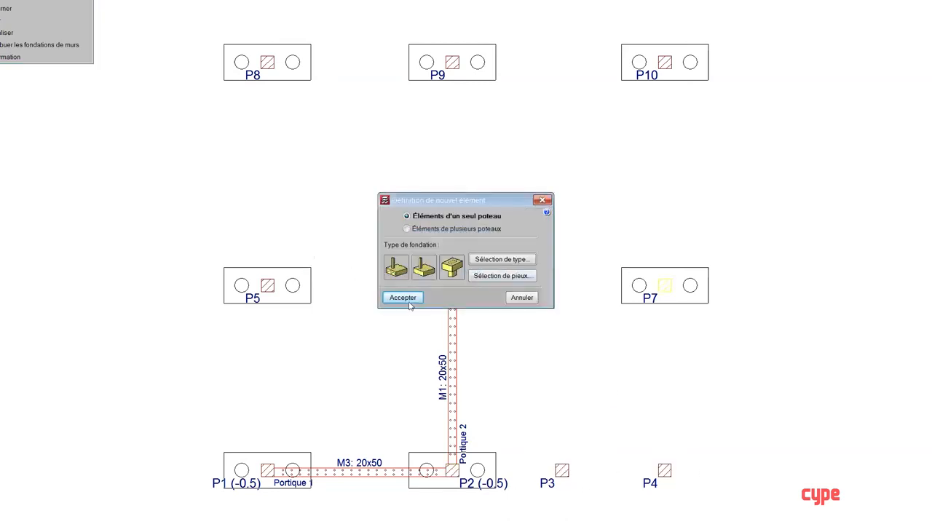
{"action": "left_click", "coordinate": [401, 298]}
{"action": "left_click", "coordinate": [560, 471]}
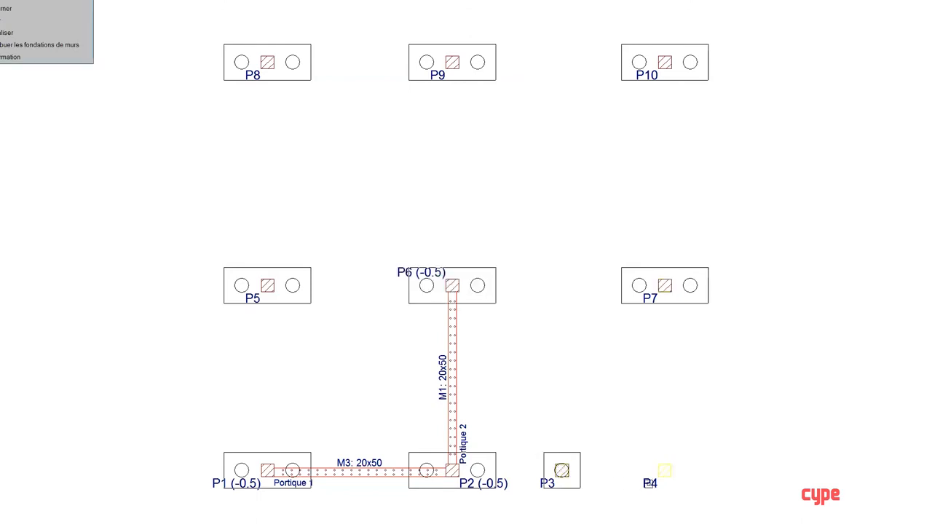
{"action": "left_click", "coordinate": [665, 470]}
Start inserting foundation beams, restricting the selection to tie beams (Poutres de liaison) of type C.1, 40 x 40.
{"action": "left_click", "coordinate": [264, 0]}
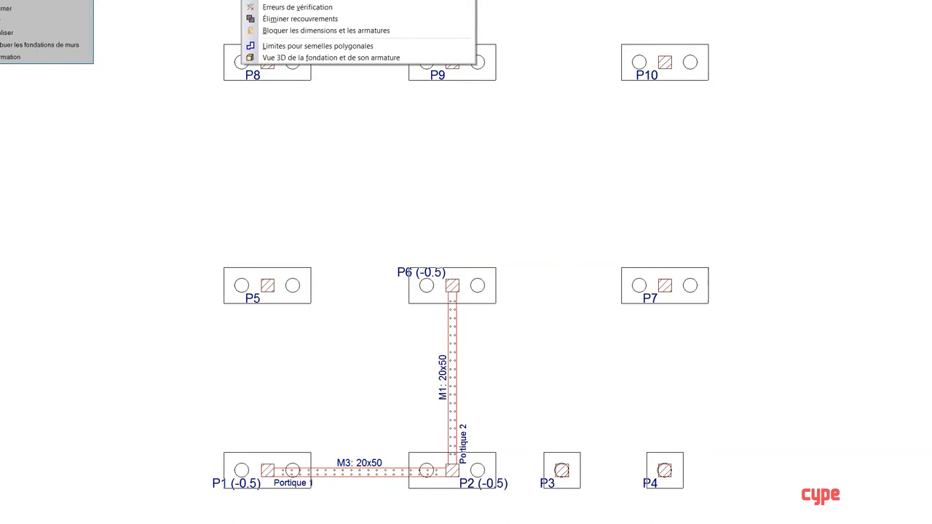
{"action": "left_click", "coordinate": [320, 0]}
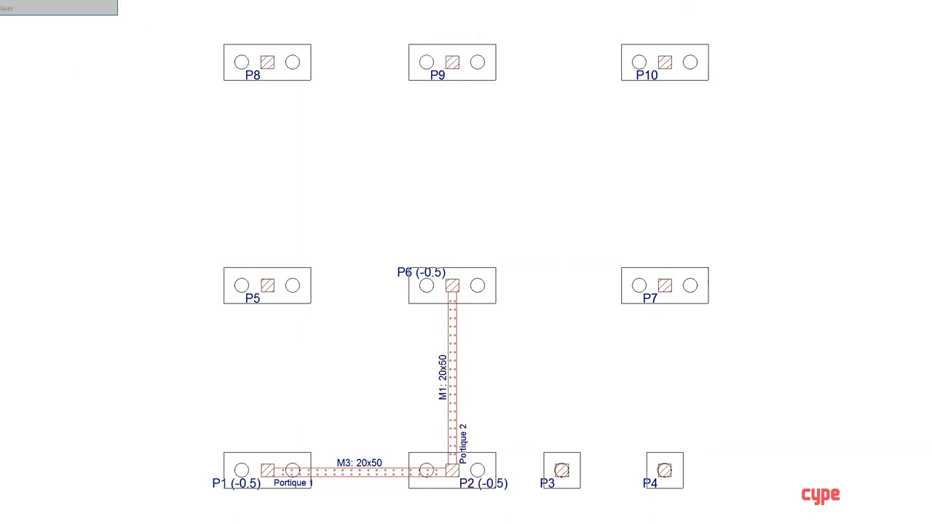
{"action": "left_click", "coordinate": [40, 3]}
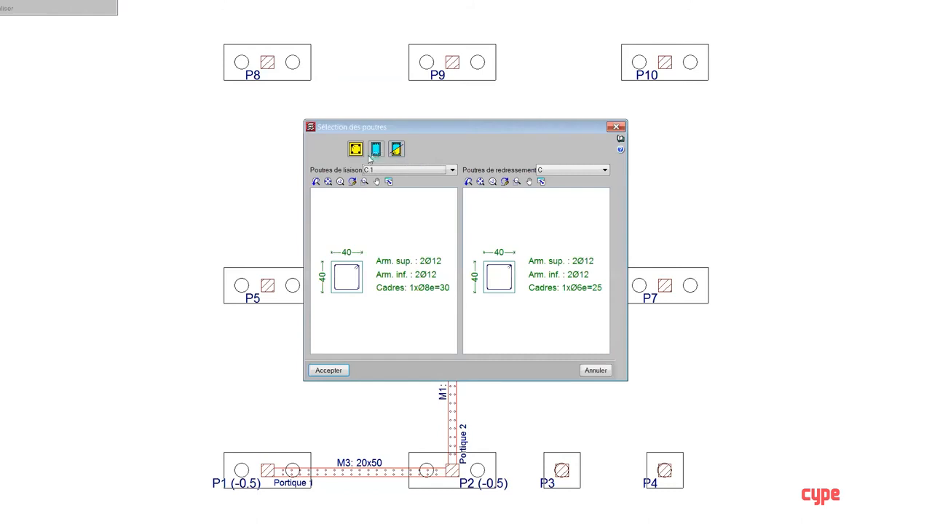
{"action": "left_click", "coordinate": [355, 149]}
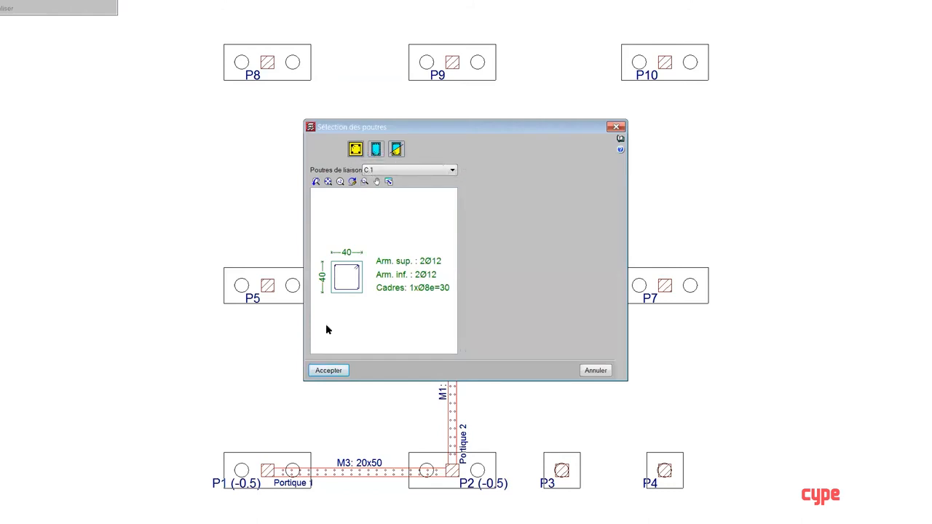
{"action": "left_click", "coordinate": [329, 373]}
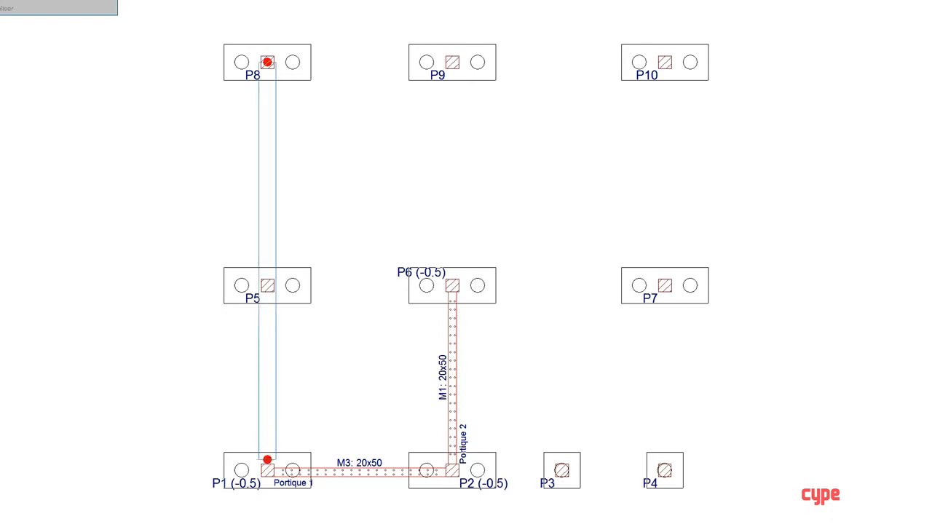
Place a C.1 tie beam between the pile caps of columns P8 and P5.
{"action": "left_click", "coordinate": [267, 471]}
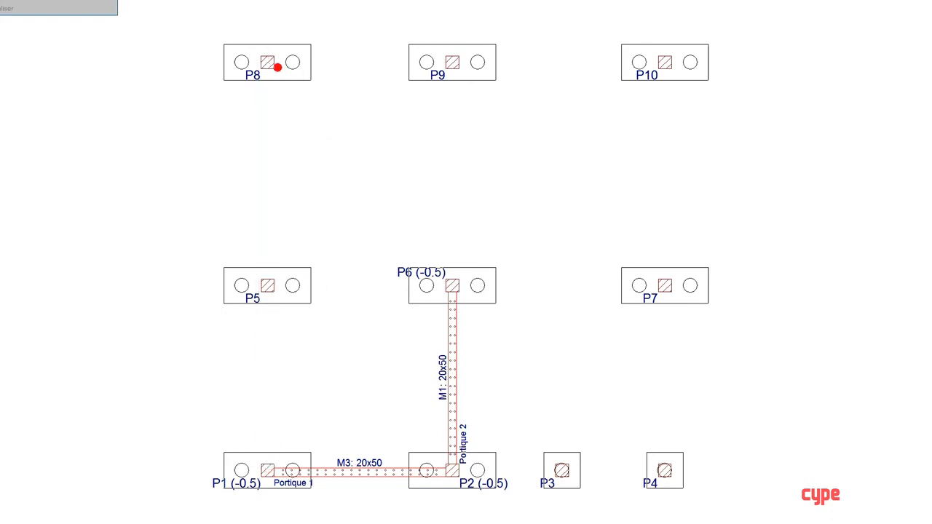
{"action": "left_click", "coordinate": [270, 76]}
{"action": "left_click", "coordinate": [267, 270]}
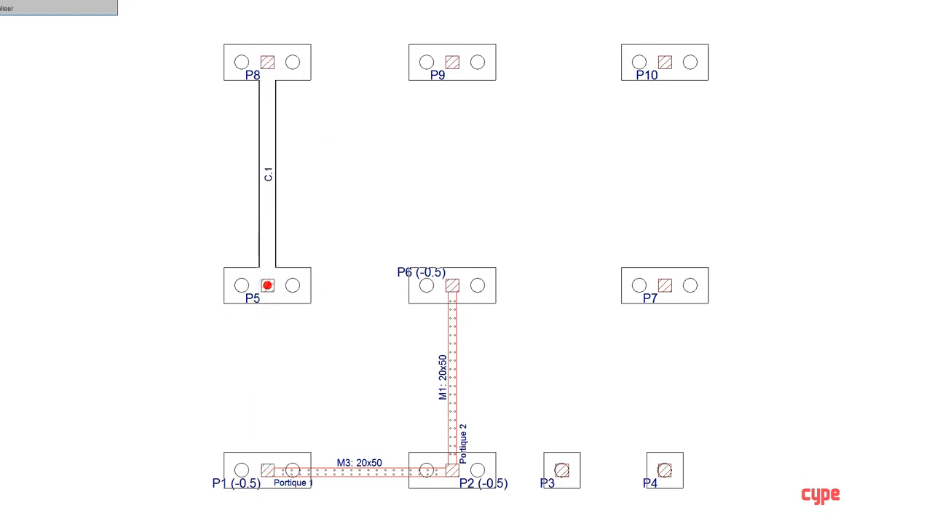
Try to place a C.1 tie beam between the pile caps of columns P5 and P1.
{"action": "left_click", "coordinate": [266, 283]}
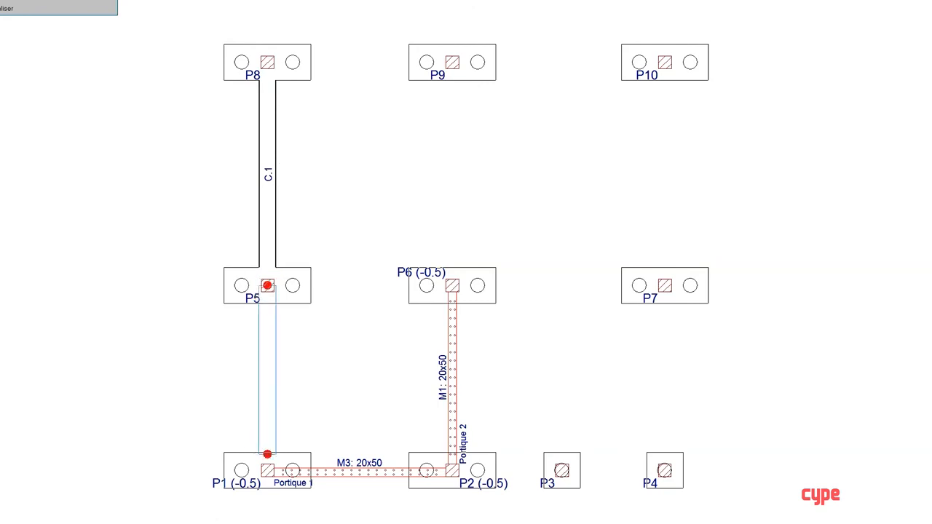
{"action": "left_click", "coordinate": [266, 468]}
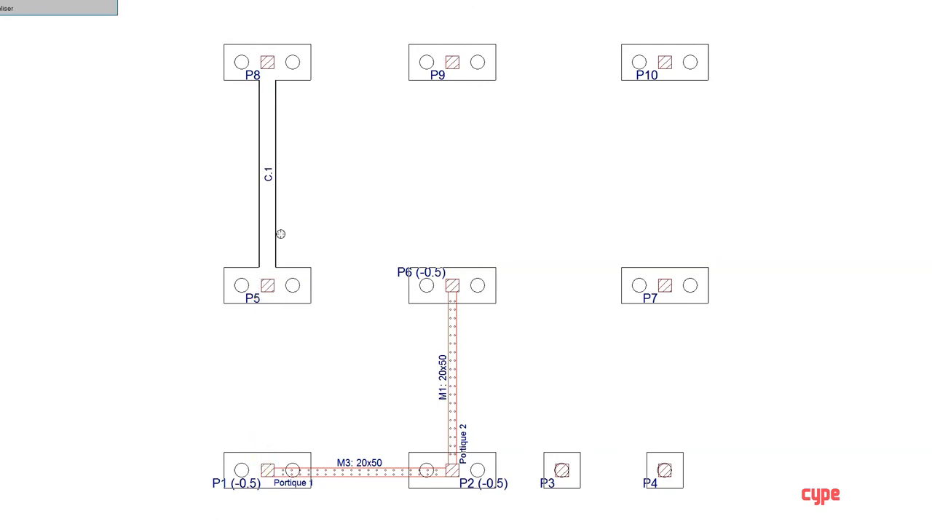
{"action": "left_click", "coordinate": [266, 470]}
{"action": "left_click", "coordinate": [267, 285]}
Place C.1 tie beams linking the pile caps of P8, P9, P10, P7, P4 and P3 in sequence, plus one between P9 and P6.
{"action": "left_click", "coordinate": [267, 62]}
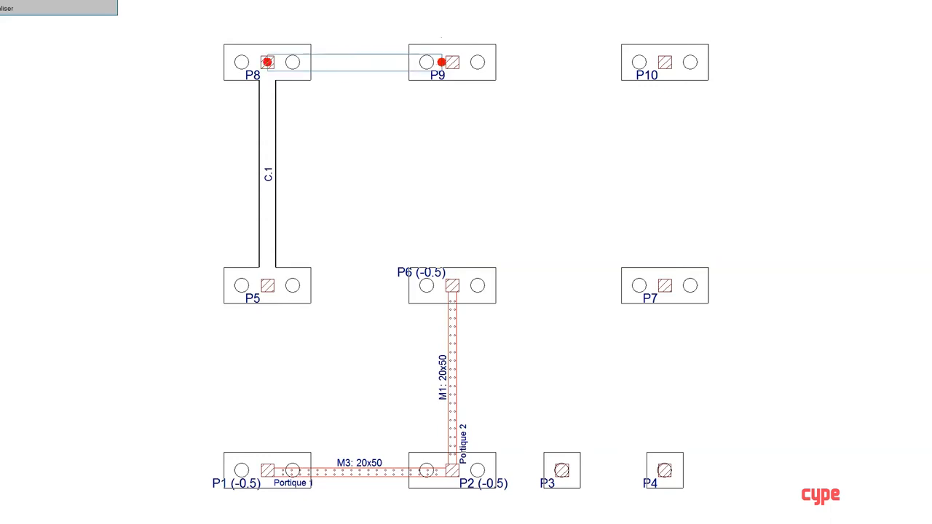
{"action": "left_click", "coordinate": [452, 62]}
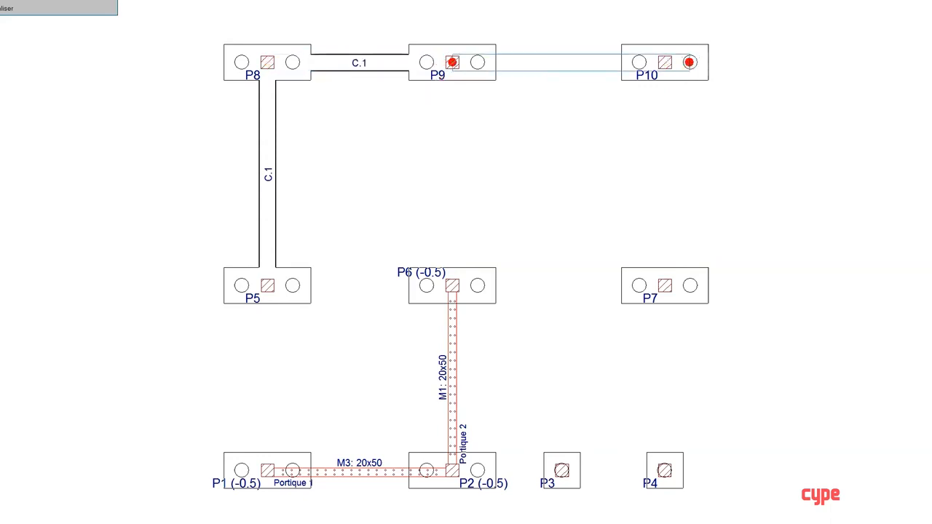
{"action": "left_click", "coordinate": [664, 61]}
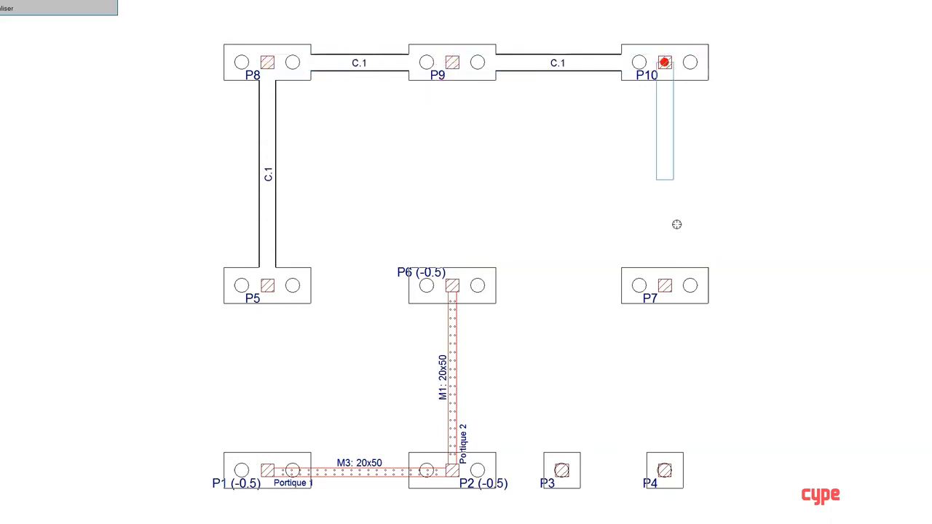
{"action": "left_click", "coordinate": [663, 284]}
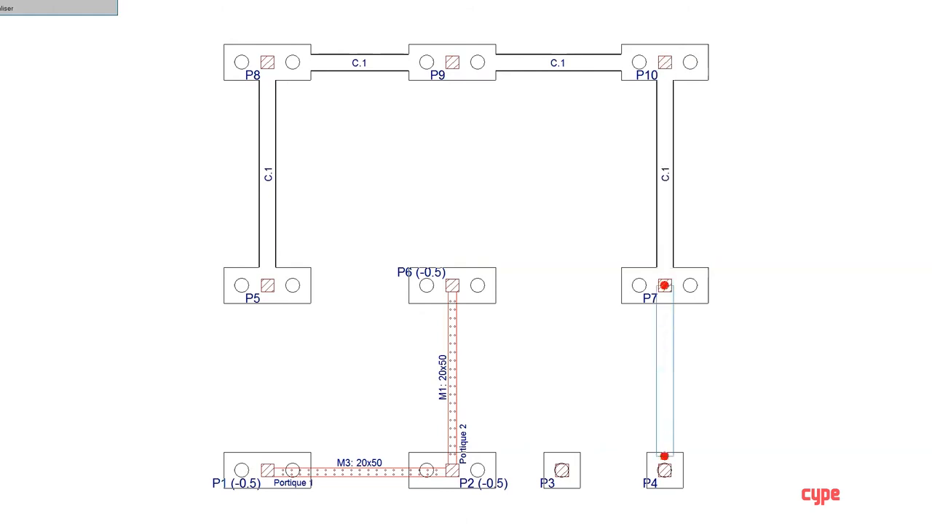
{"action": "left_click", "coordinate": [664, 470]}
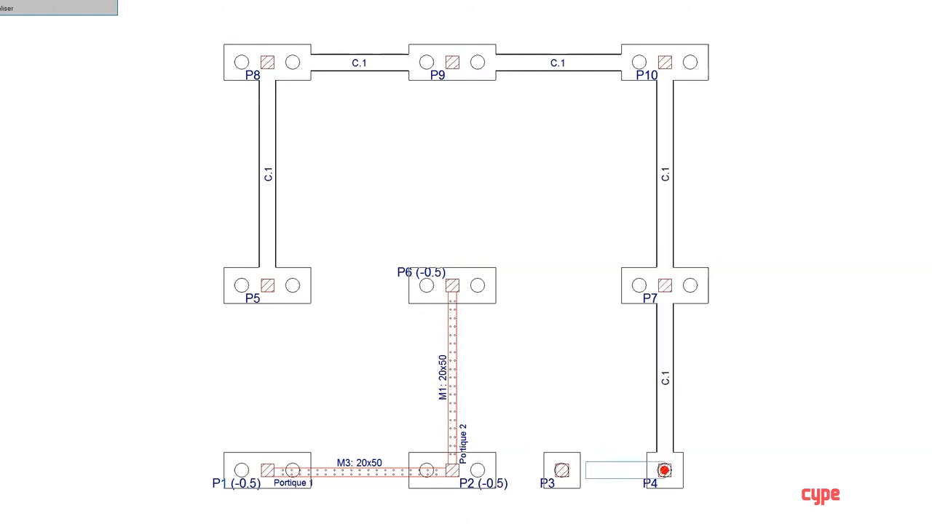
{"action": "left_click", "coordinate": [561, 470]}
{"action": "left_click", "coordinate": [452, 62]}
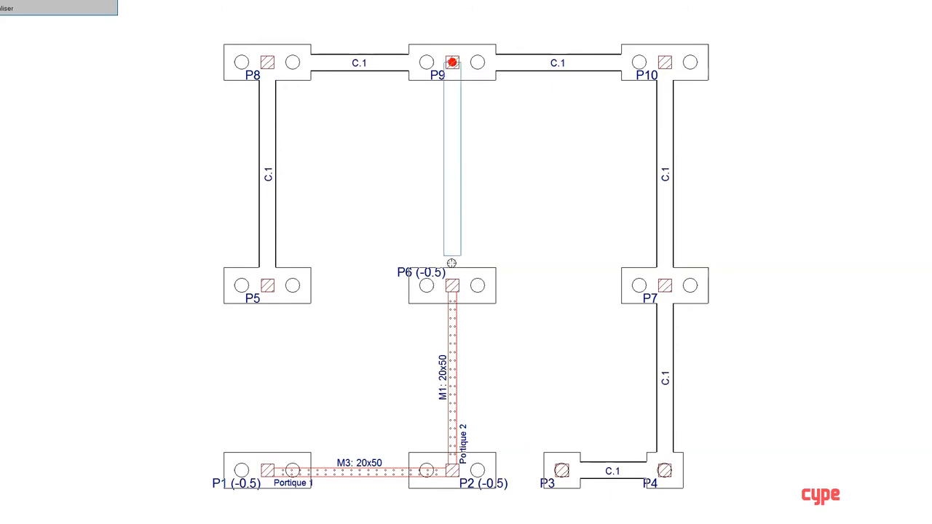
{"action": "left_click", "coordinate": [452, 285]}
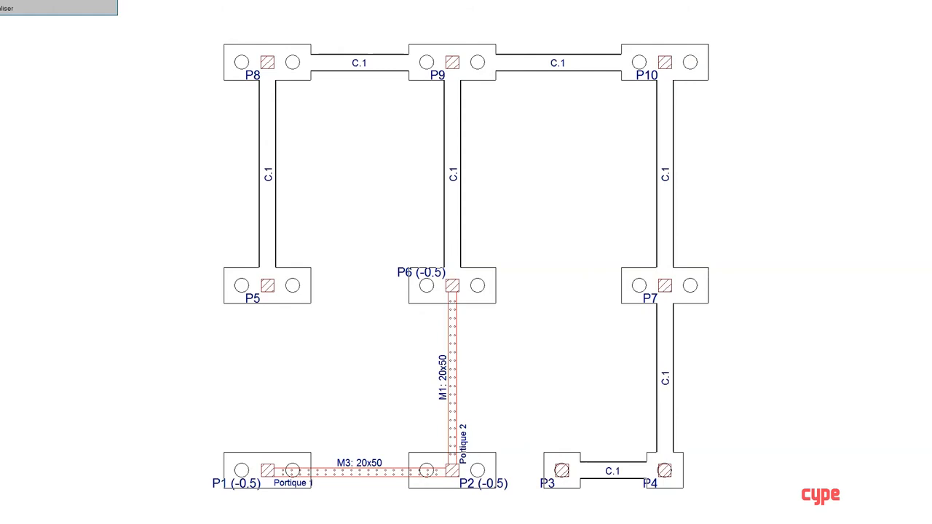
Review the reinforcement and forces of column P5 in the column editor.
{"action": "left_click", "coordinate": [257, 0]}
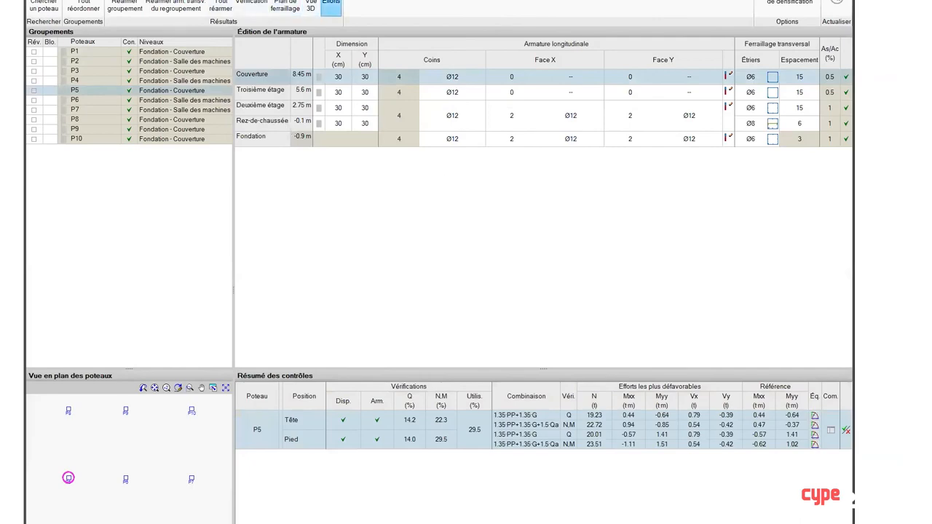
{"action": "left_click", "coordinate": [331, 3]}
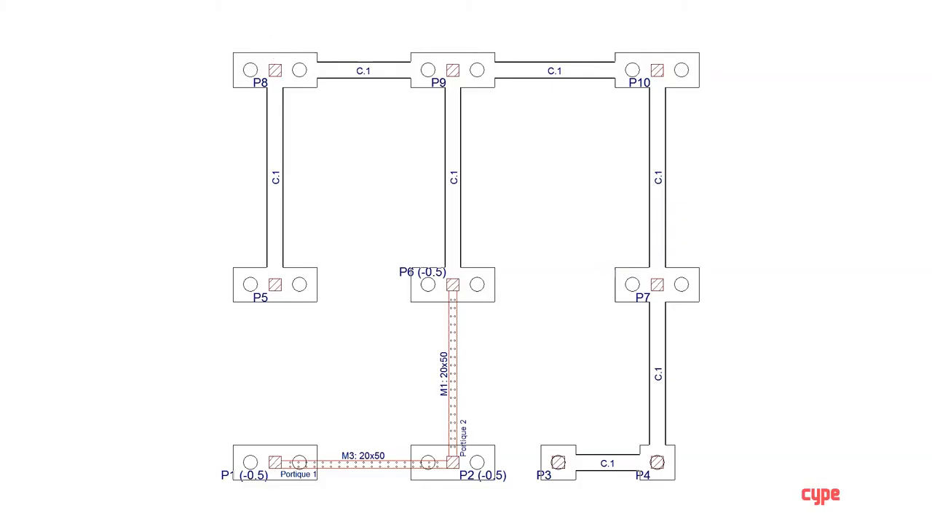
Size the foundation elements and tie beams using iterative dimensioning (Dimensionnement itératif).
{"action": "left_click", "coordinate": [256, 0]}
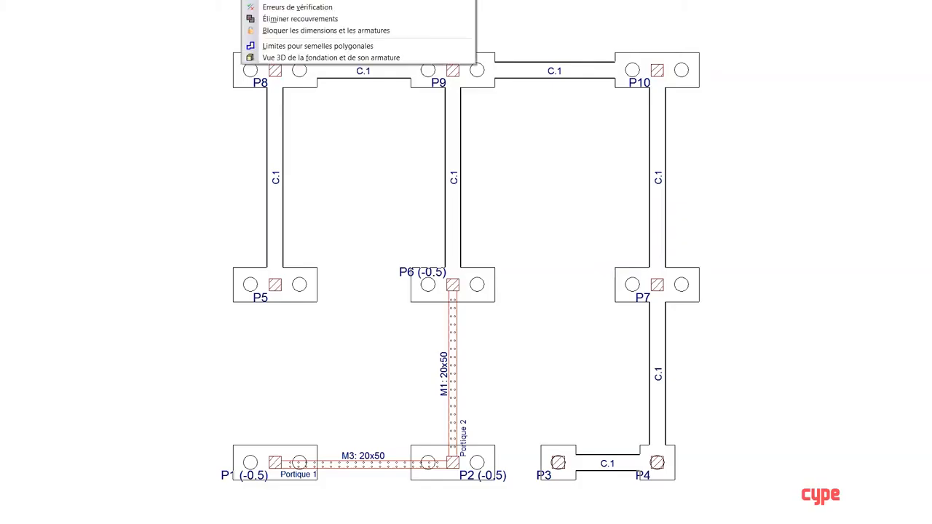
{"action": "left_click", "coordinate": [295, 2]}
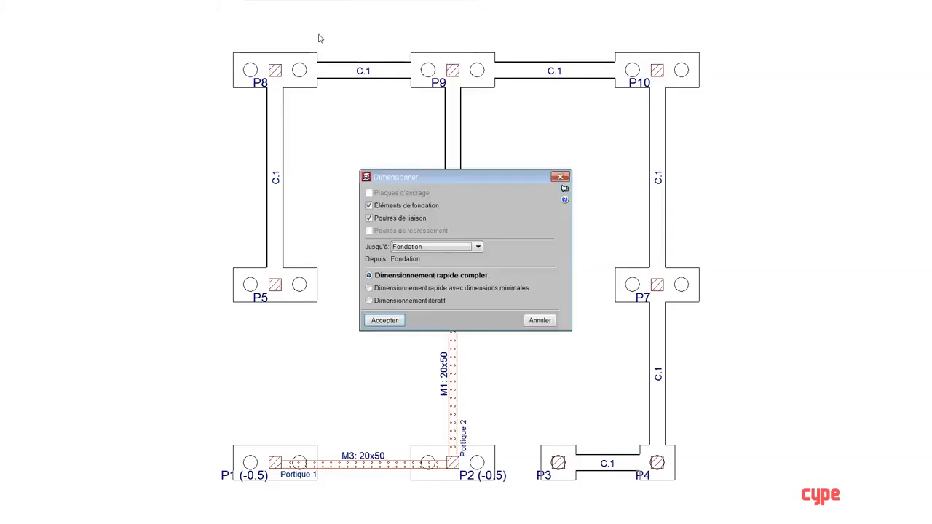
{"action": "left_click", "coordinate": [396, 302]}
{"action": "left_click", "coordinate": [380, 321]}
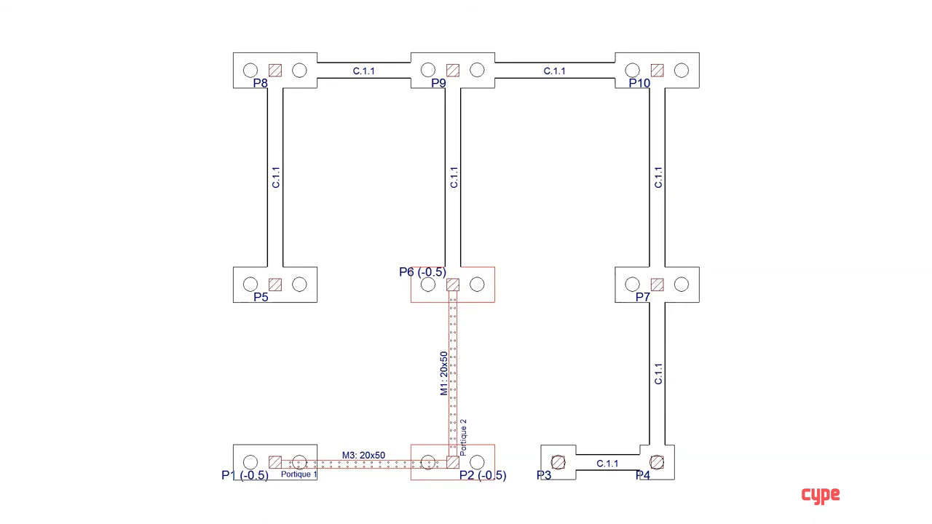
Open the pile cap of column P8 for editing and review its material and pile settings without changing them.
{"action": "left_click", "coordinate": [259, 1]}
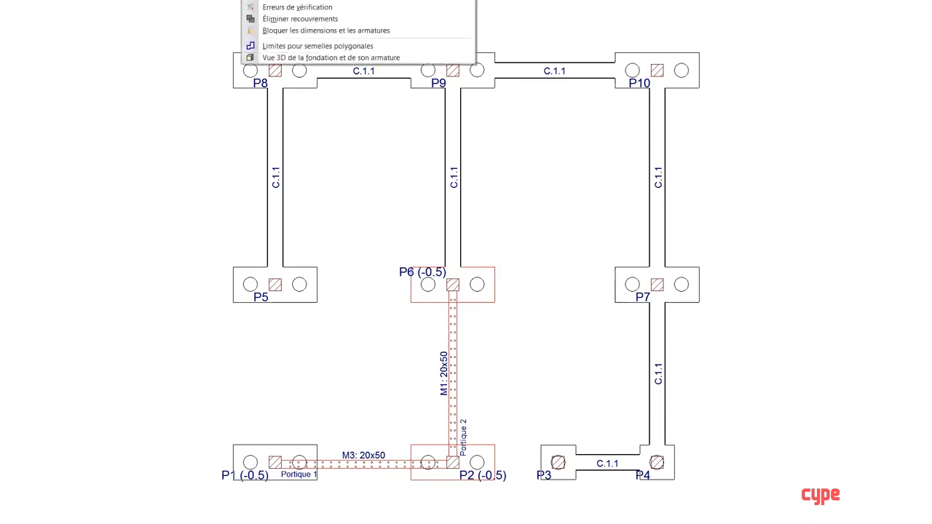
{"action": "left_click", "coordinate": [298, 1]}
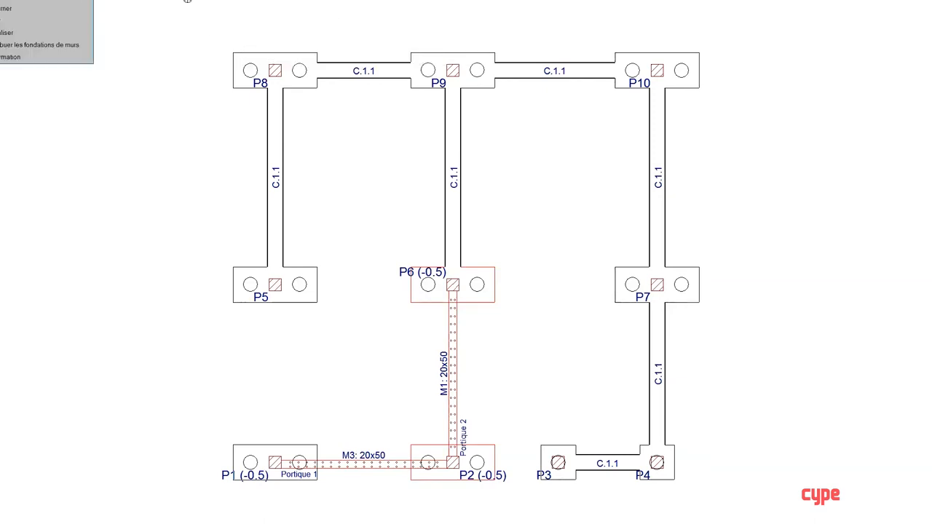
{"action": "left_click", "coordinate": [279, 72]}
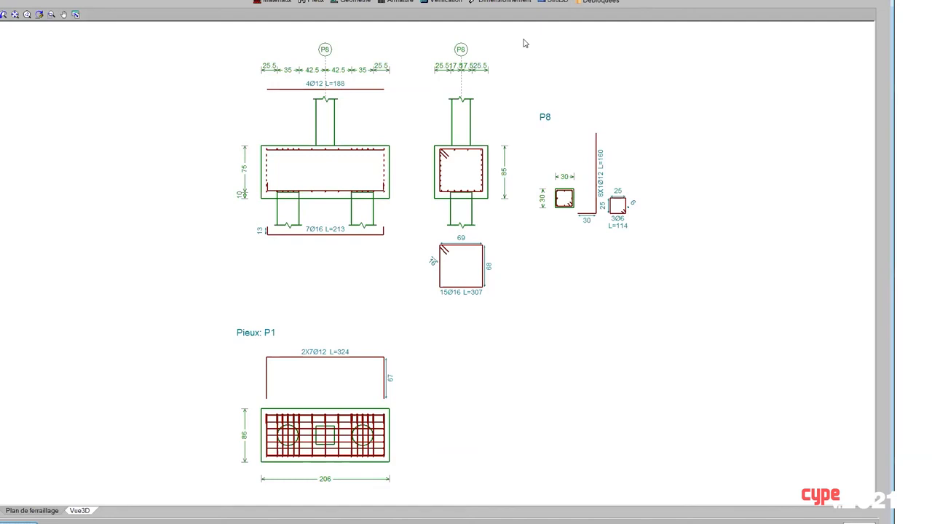
{"action": "left_click", "coordinate": [273, 3]}
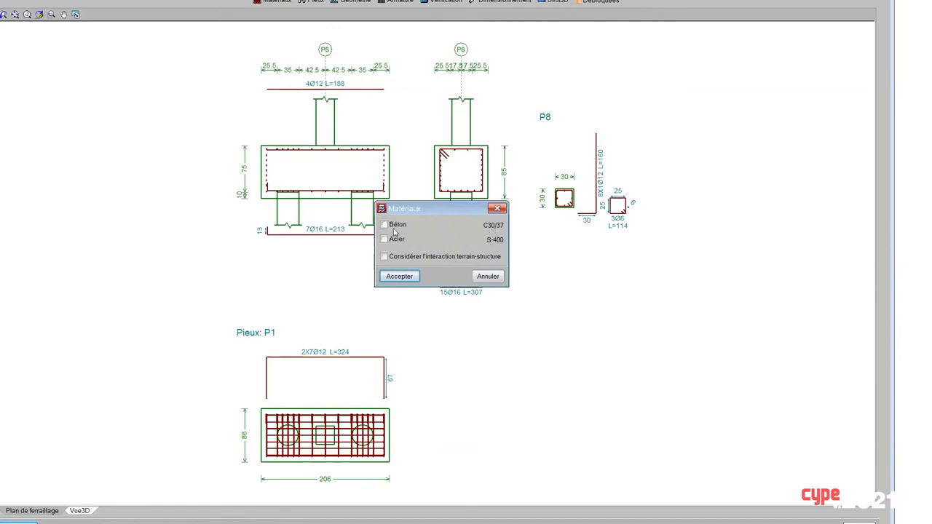
{"action": "left_click", "coordinate": [498, 209]}
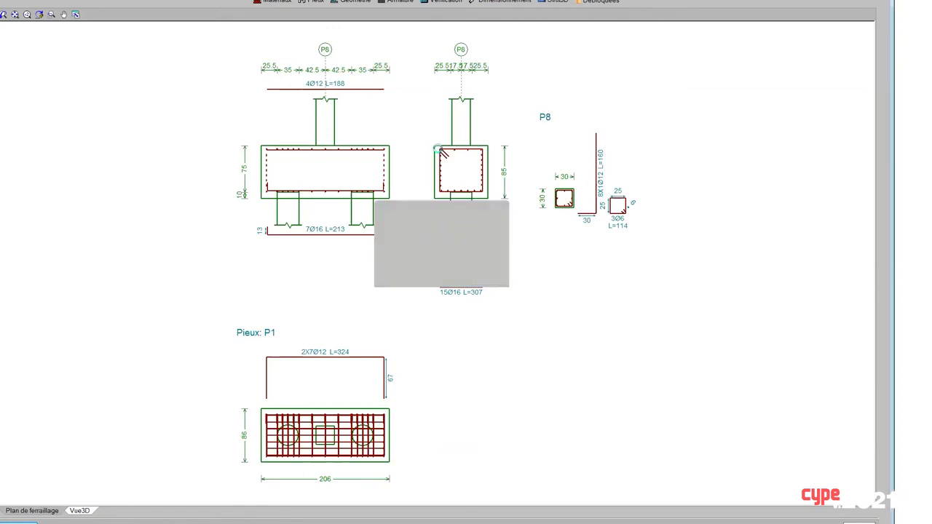
{"action": "left_click", "coordinate": [311, 2]}
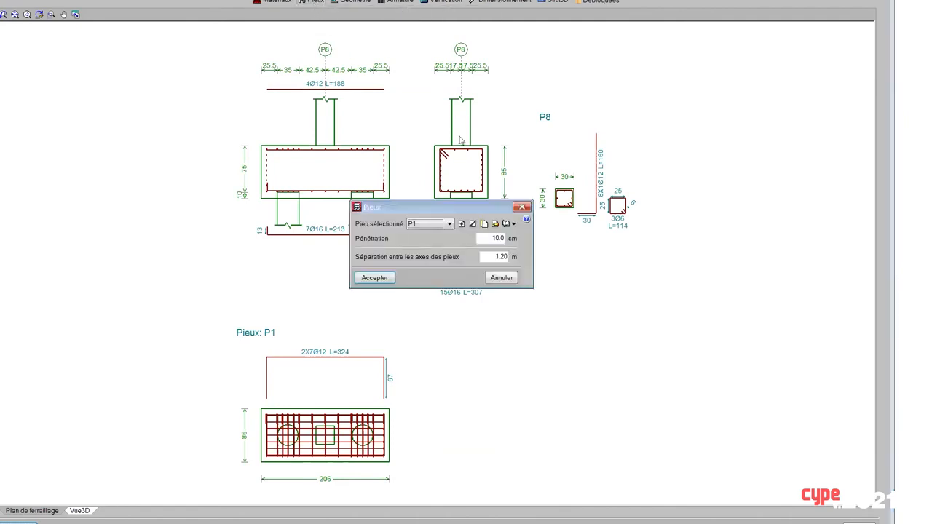
{"action": "left_click", "coordinate": [521, 207]}
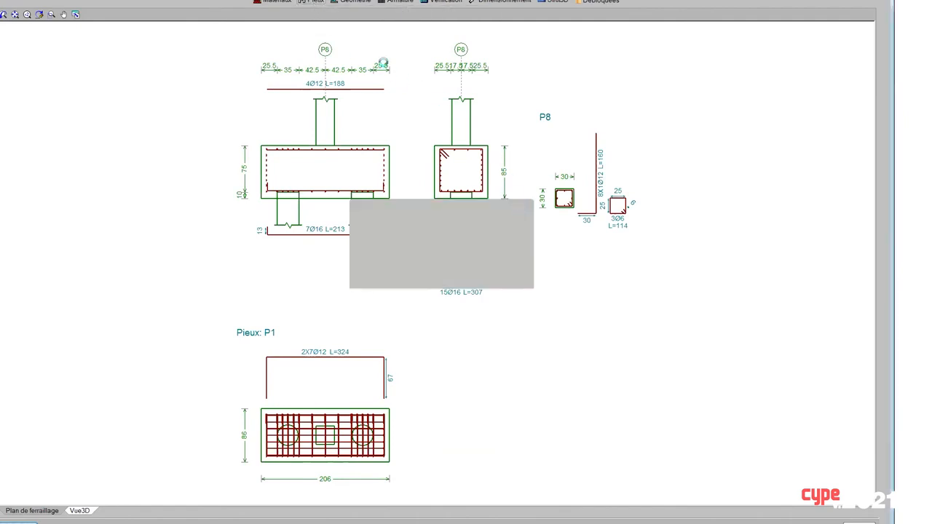
Verify the P8 pile cap and read the complete list of checks, including the ties section (Tirants).
{"action": "left_click", "coordinate": [442, 2]}
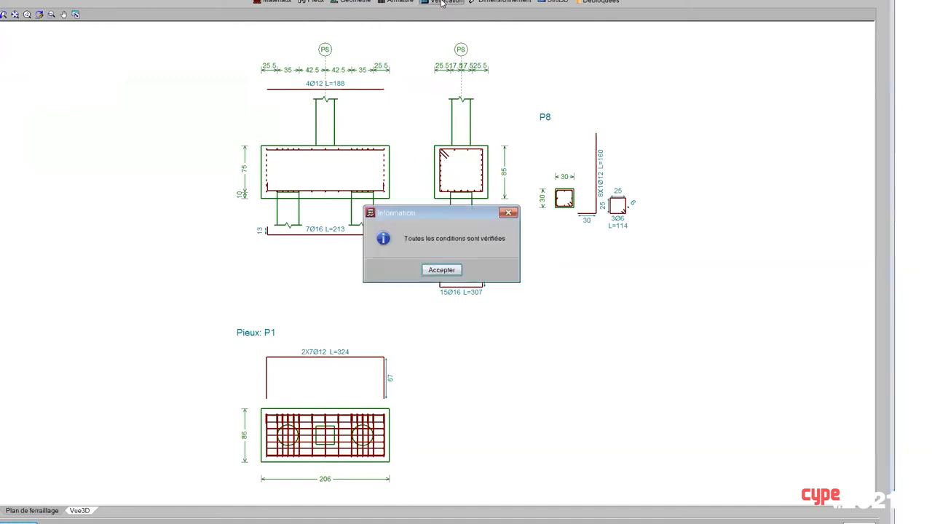
{"action": "left_click", "coordinate": [448, 274]}
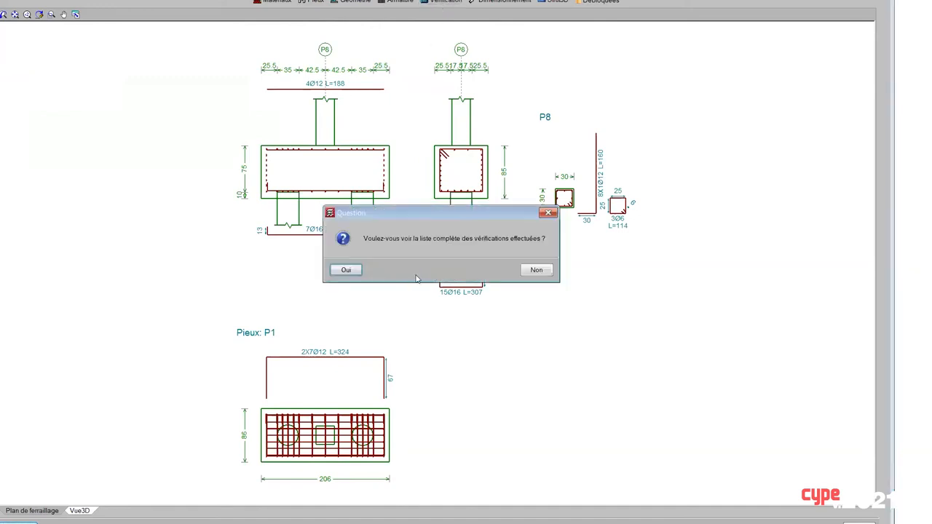
{"action": "left_click", "coordinate": [351, 271]}
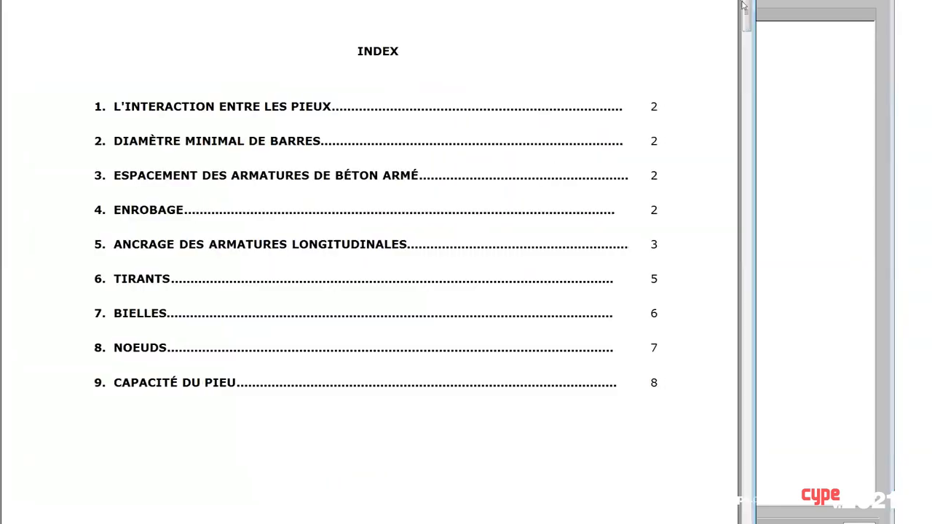
{"action": "left_click_drag", "start_coordinate": [746, 6], "coordinate": [744, 293]}
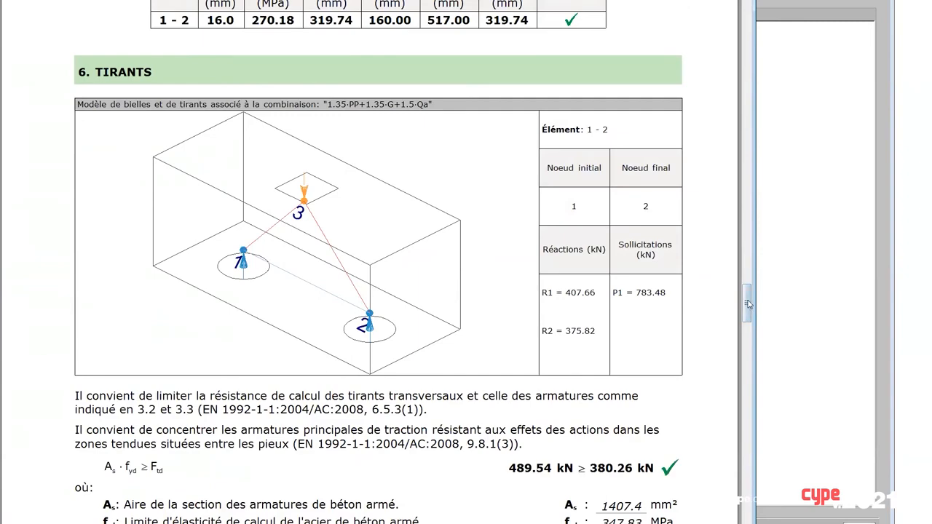
{"action": "left_click_drag", "start_coordinate": [747, 305], "coordinate": [750, 302]}
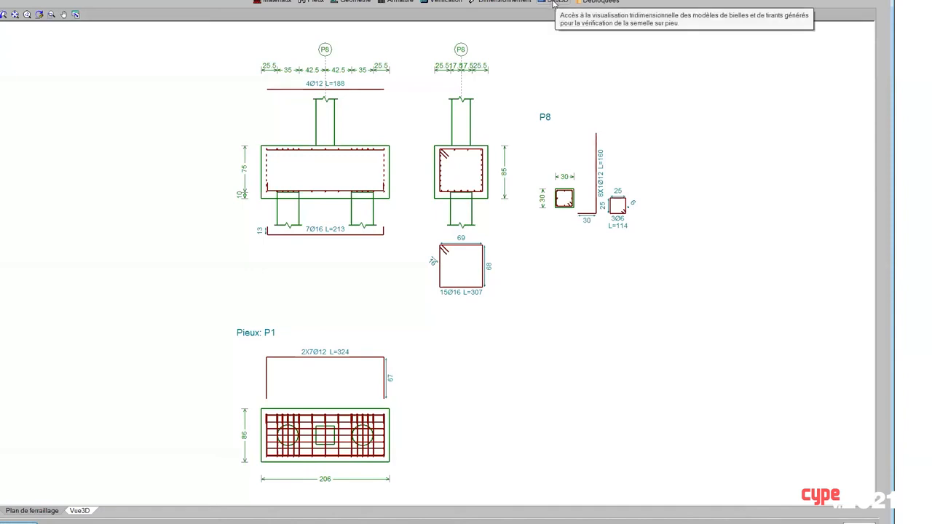
View the Strut3D strut-and-tie models of the P8 pile cap for each of the four load combinations.
{"action": "left_click", "coordinate": [553, 3]}
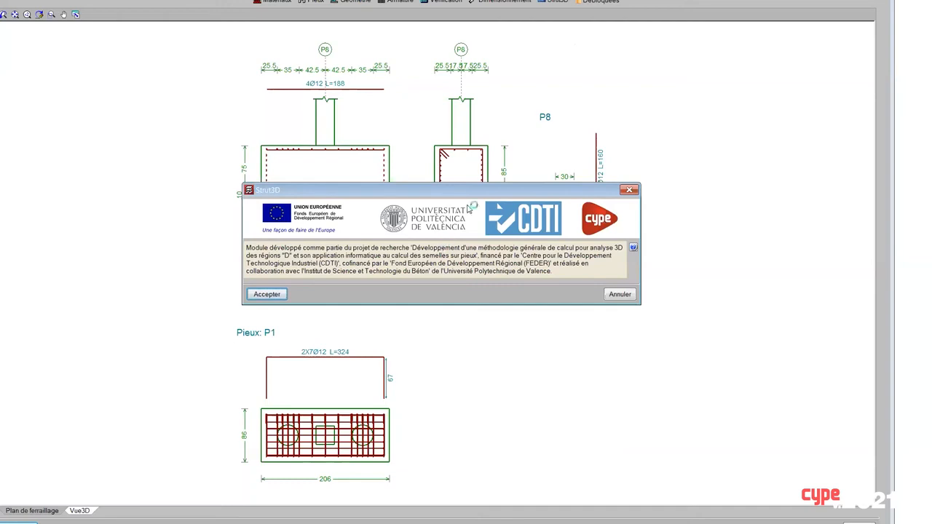
{"action": "left_click", "coordinate": [266, 294]}
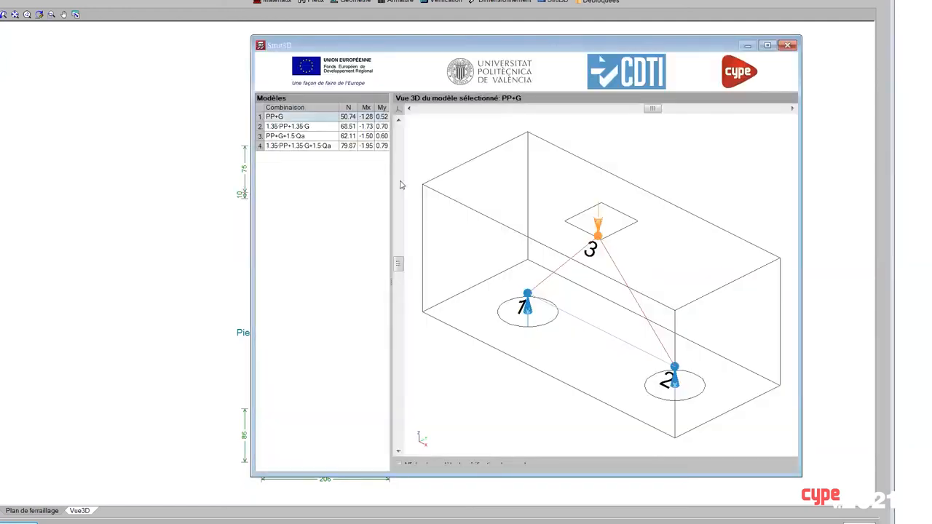
{"action": "left_click_drag", "start_coordinate": [392, 171], "coordinate": [438, 170]}
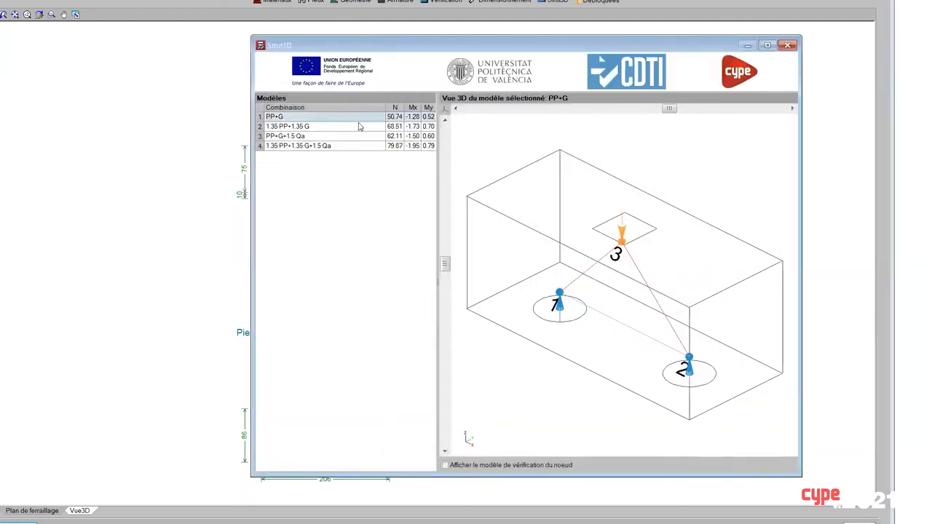
{"action": "left_click", "coordinate": [289, 128]}
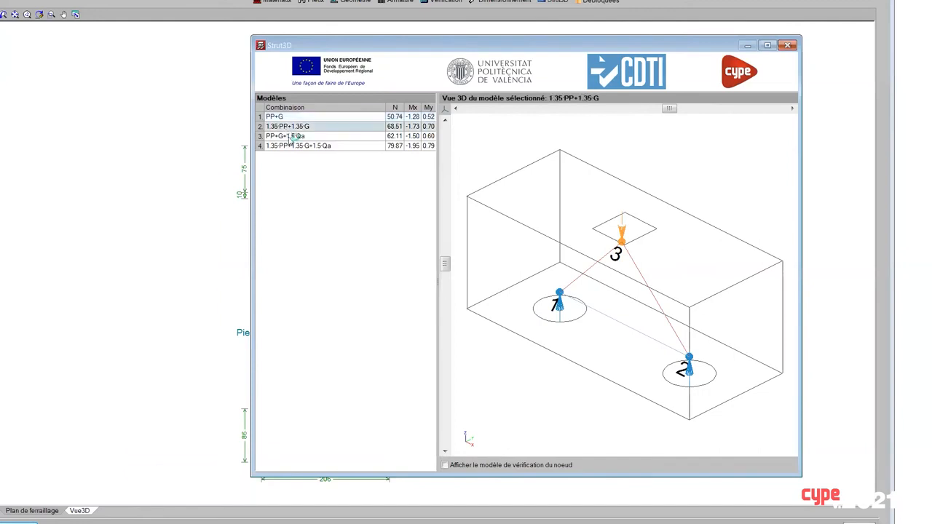
{"action": "left_click", "coordinate": [290, 138]}
{"action": "left_click", "coordinate": [289, 147]}
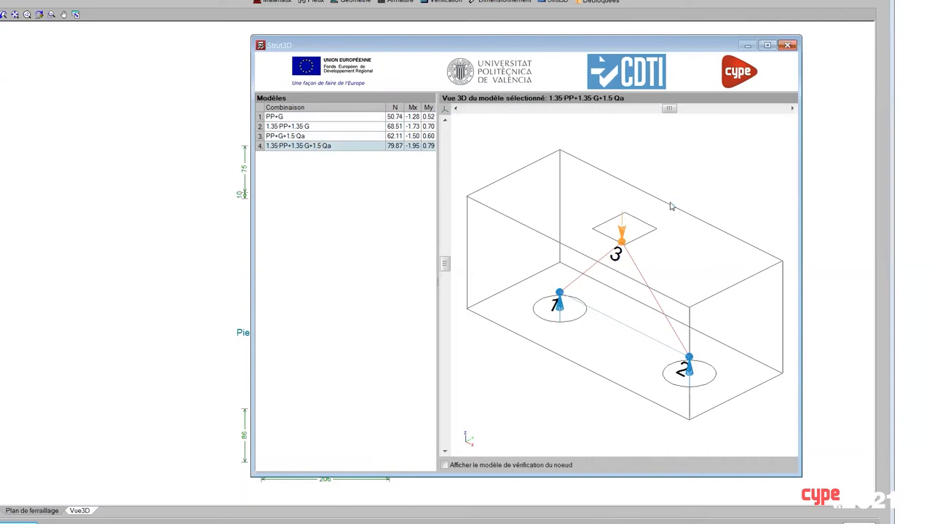
{"action": "left_click", "coordinate": [359, 137]}
{"action": "left_click", "coordinate": [340, 126]}
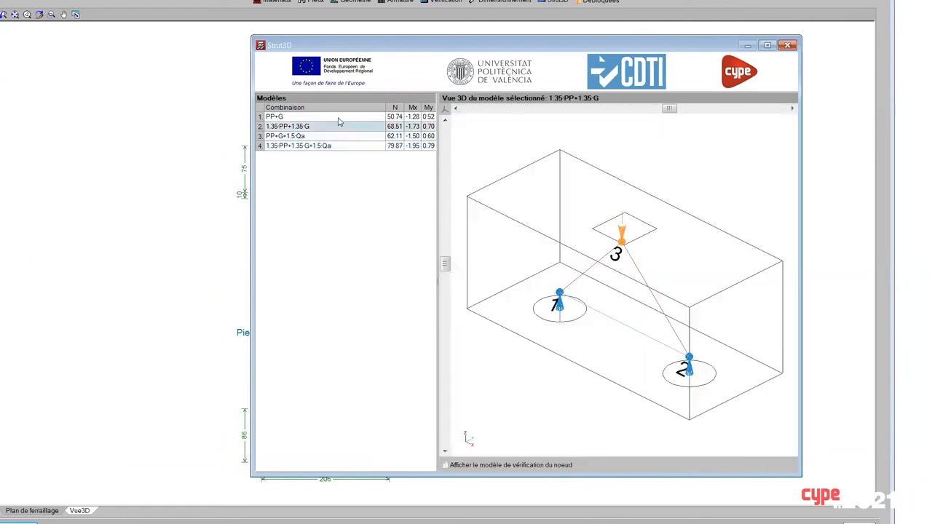
{"action": "left_click", "coordinate": [337, 118]}
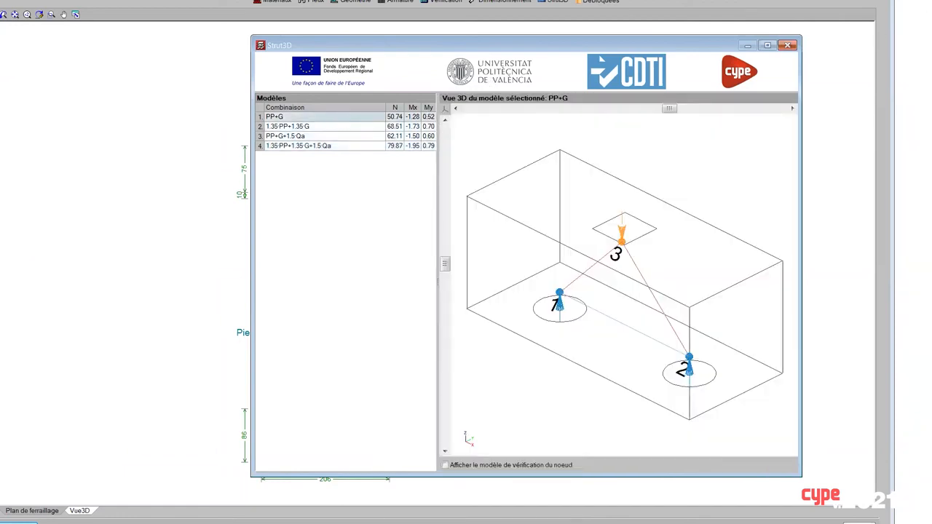
{"action": "left_click", "coordinate": [787, 46]}
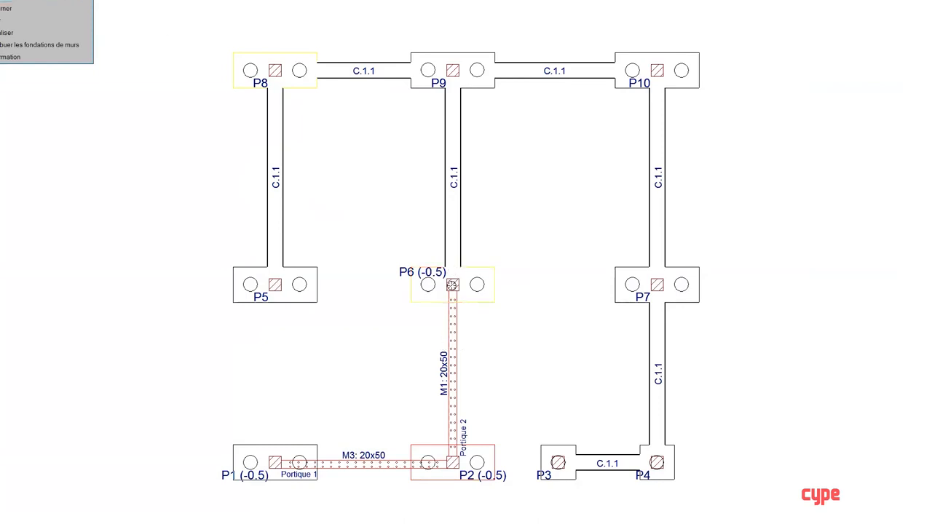
Open the three-pile cap of column P6 for editing and run its automatic dimensioning (Dimensionnement).
{"action": "left_click", "coordinate": [452, 287]}
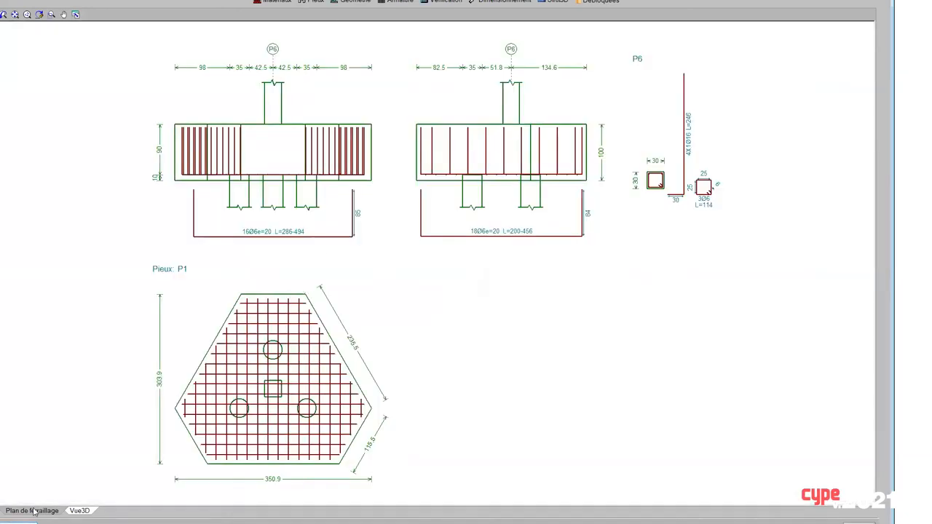
{"action": "left_click", "coordinate": [496, 2]}
{"action": "left_click", "coordinate": [402, 271]}
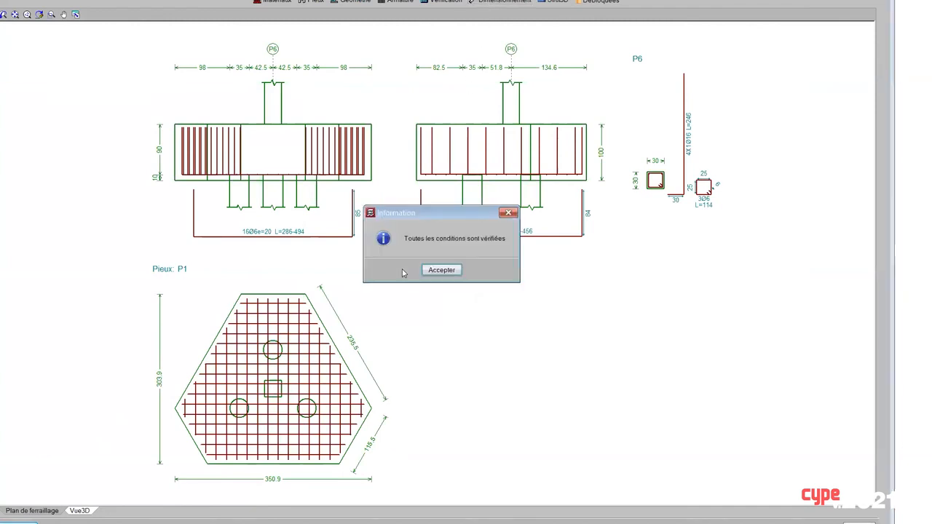
{"action": "left_click", "coordinate": [440, 270]}
{"action": "left_click", "coordinate": [347, 272]}
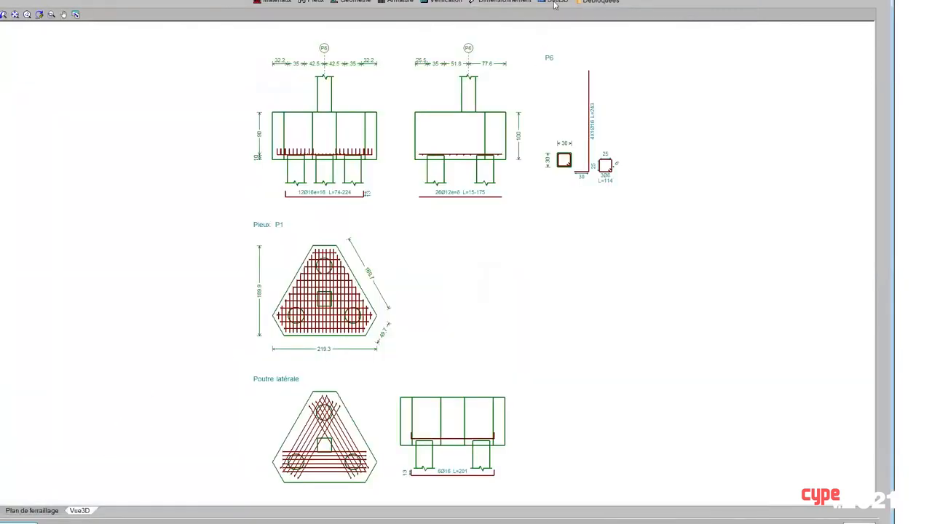
View the Strut3D strut-and-tie models of the P6 pile cap for combinations PP+G and 1.35·PP+1.35·G.
{"action": "left_click", "coordinate": [555, 3]}
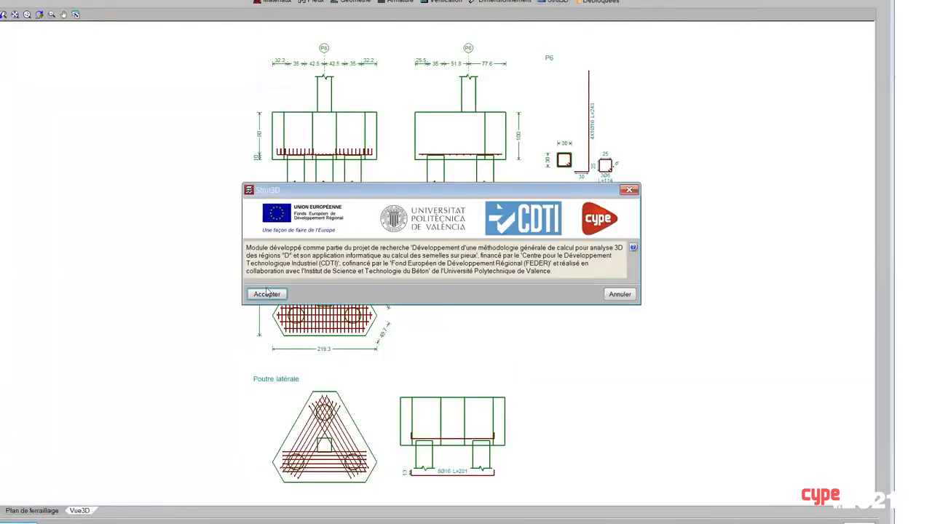
{"action": "left_click", "coordinate": [267, 294]}
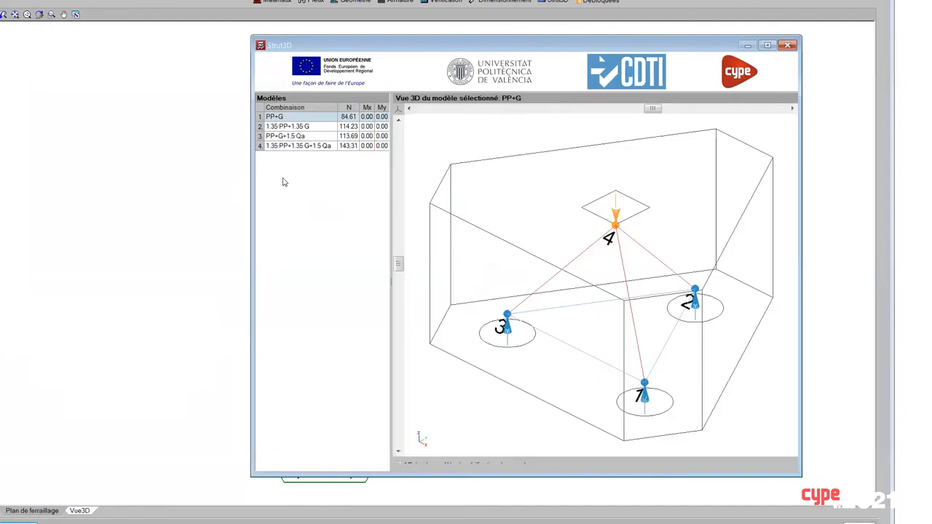
{"action": "left_click", "coordinate": [297, 127]}
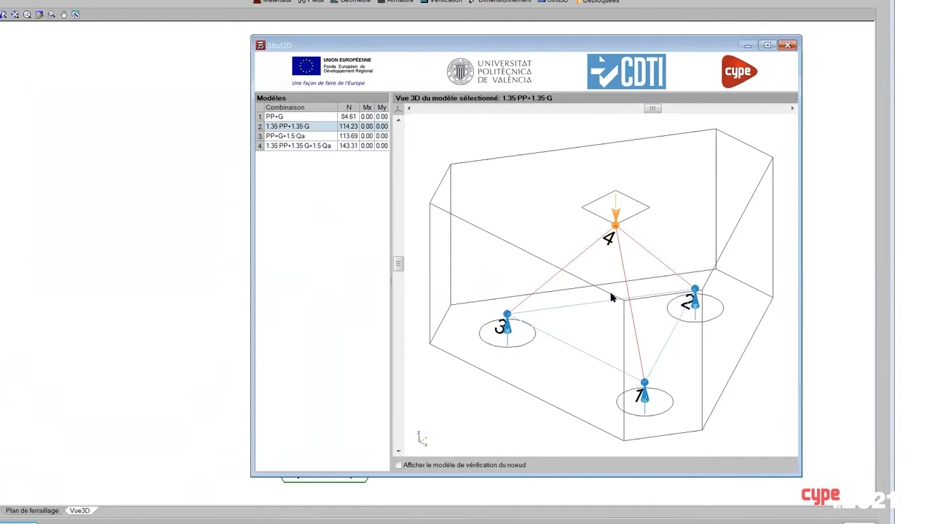
{"action": "left_click", "coordinate": [789, 47]}
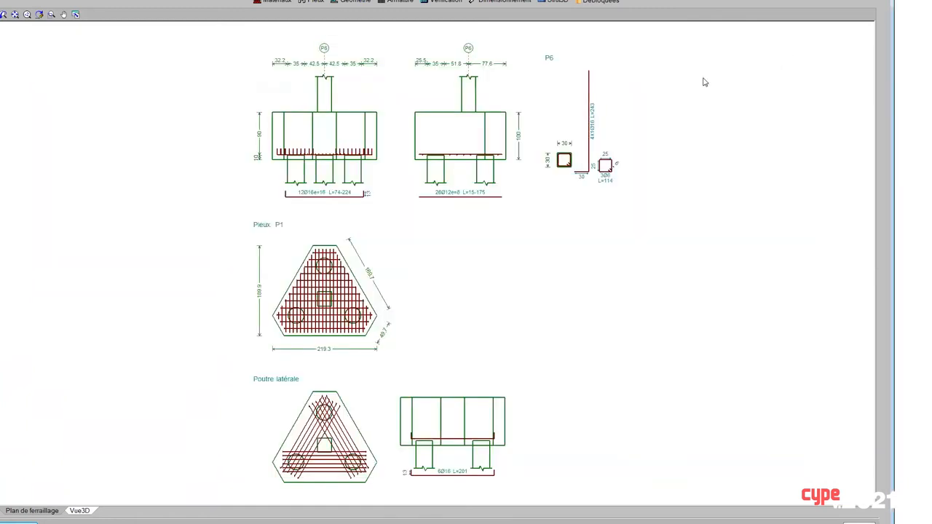
Verify the P6 pile cap and read the ties section (Tirants) in the complete list of checks.
{"action": "left_click", "coordinate": [438, 2]}
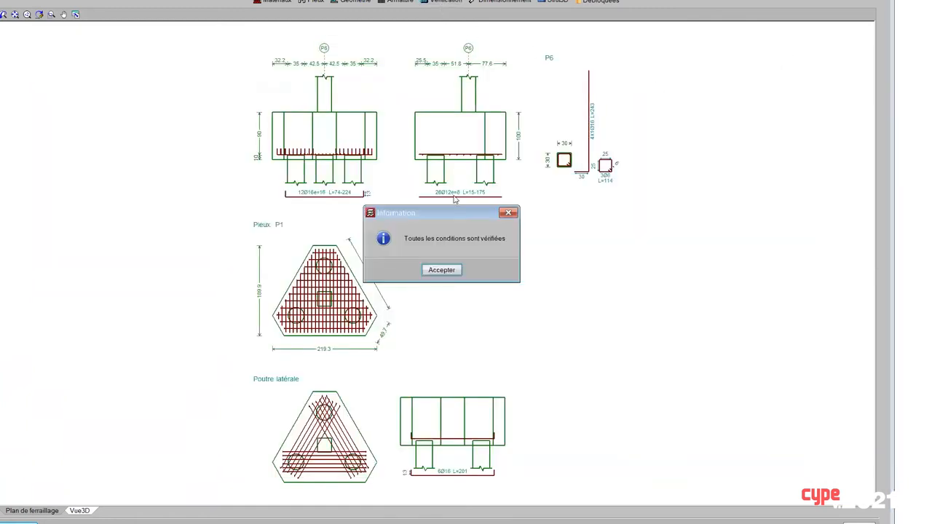
{"action": "left_click", "coordinate": [435, 273]}
{"action": "left_click", "coordinate": [339, 271]}
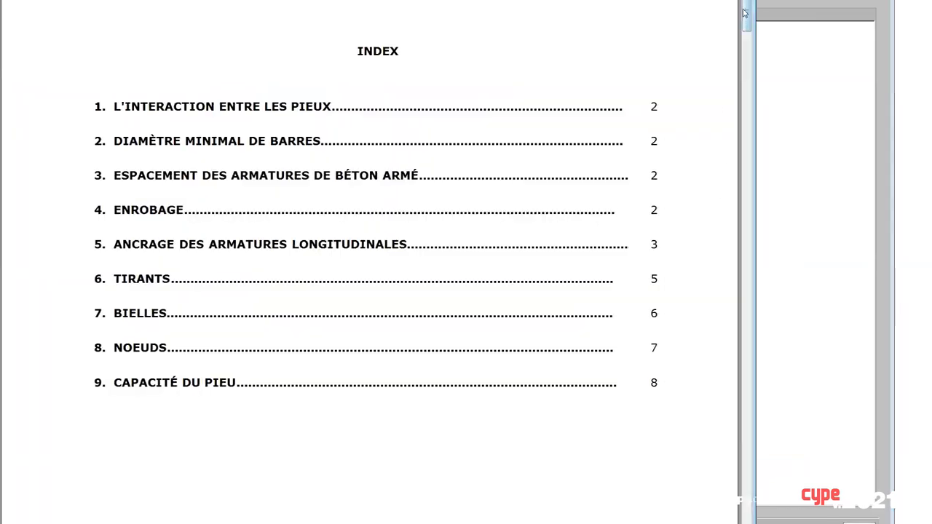
{"action": "left_click_drag", "start_coordinate": [748, 8], "coordinate": [771, 309]}
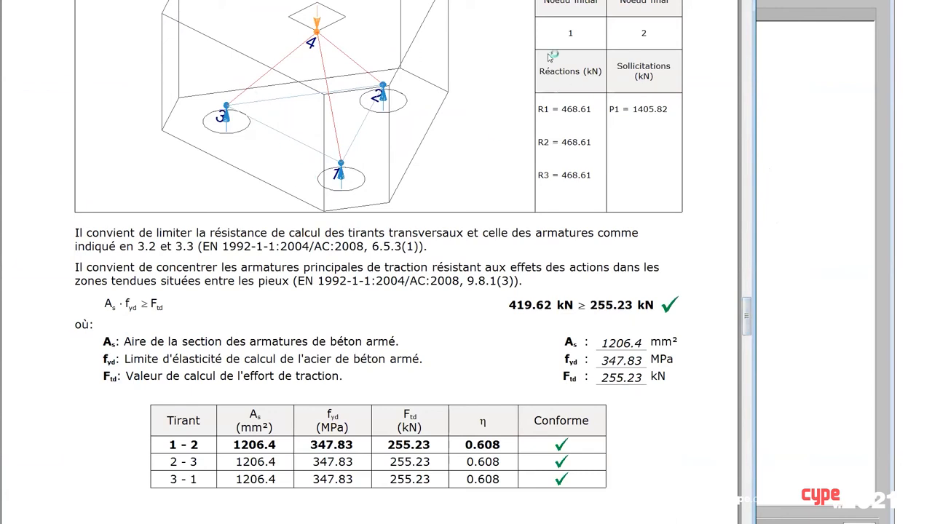
{"action": "left_click", "coordinate": [739, 0]}
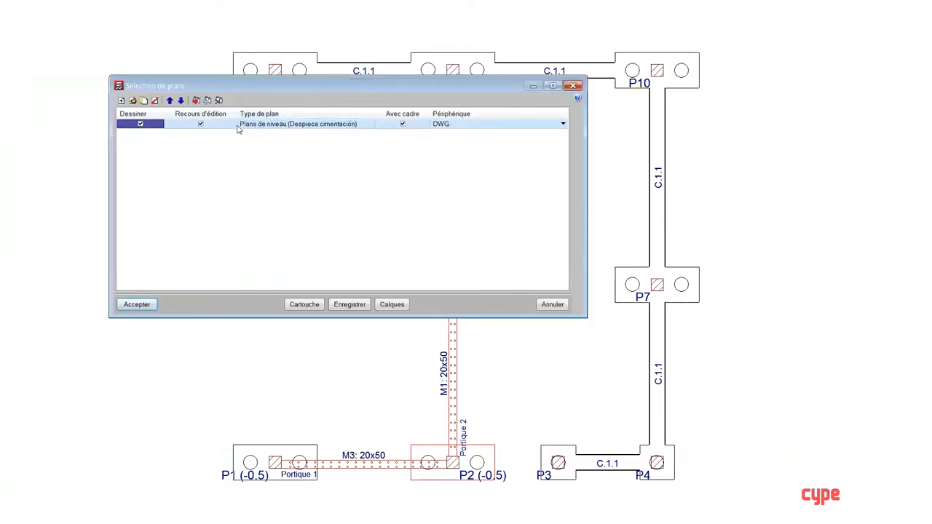
Review the settings of the foundation detailing plan (Despiece cimentación) without changing them and leave the drawing selection.
{"action": "left_click", "coordinate": [132, 100]}
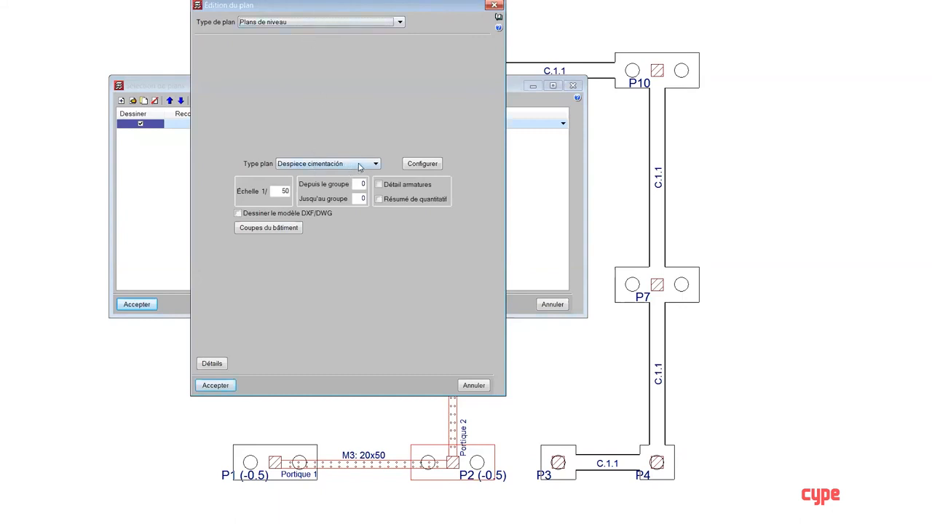
{"action": "left_click", "coordinate": [494, 5]}
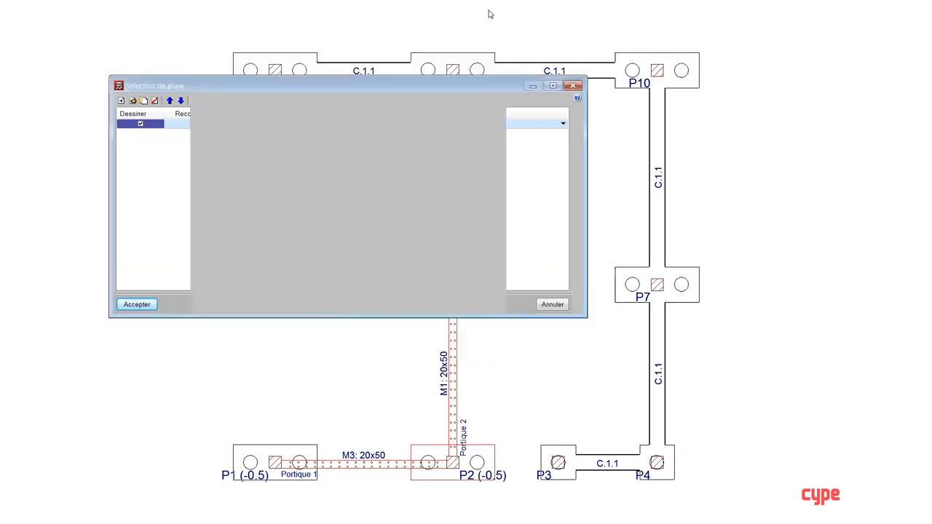
{"action": "left_click", "coordinate": [136, 304]}
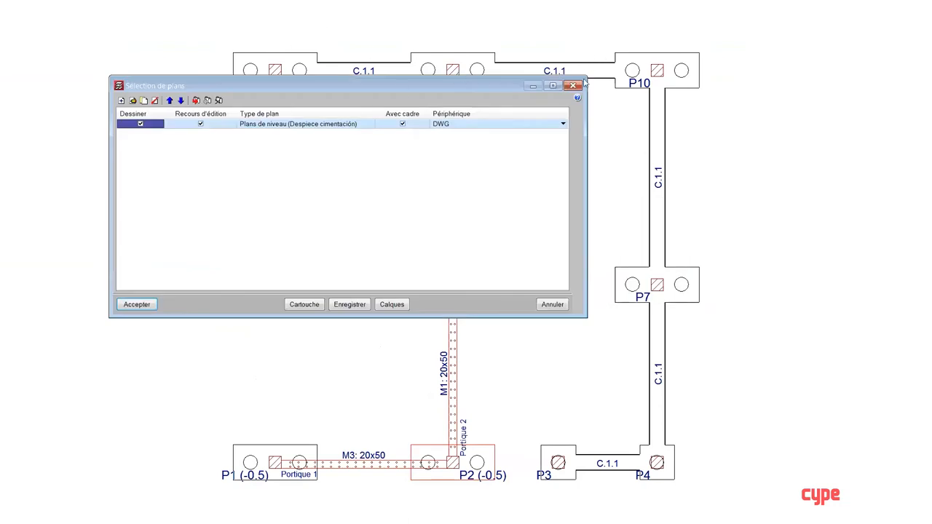
{"action": "left_click", "coordinate": [573, 86]}
Open the 3D view of the foundation and its reinforcement and examine it.
{"action": "left_click", "coordinate": [267, 1]}
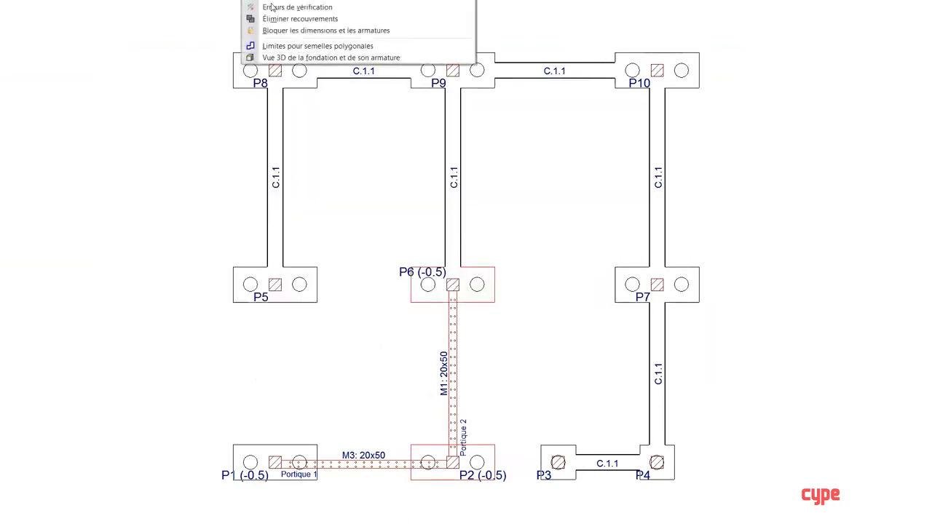
{"action": "left_click", "coordinate": [271, 59]}
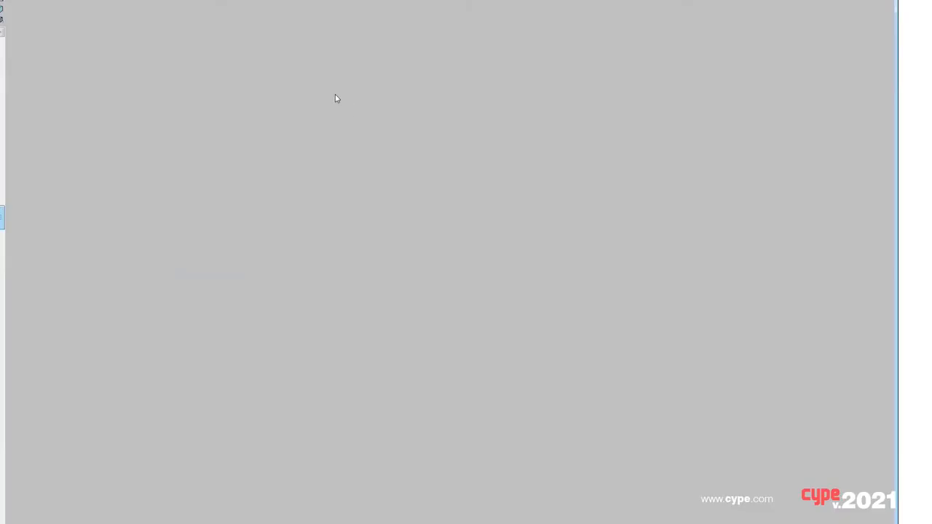
{"action": "left_click_drag", "start_coordinate": [505, 276], "coordinate": [558, 276]}
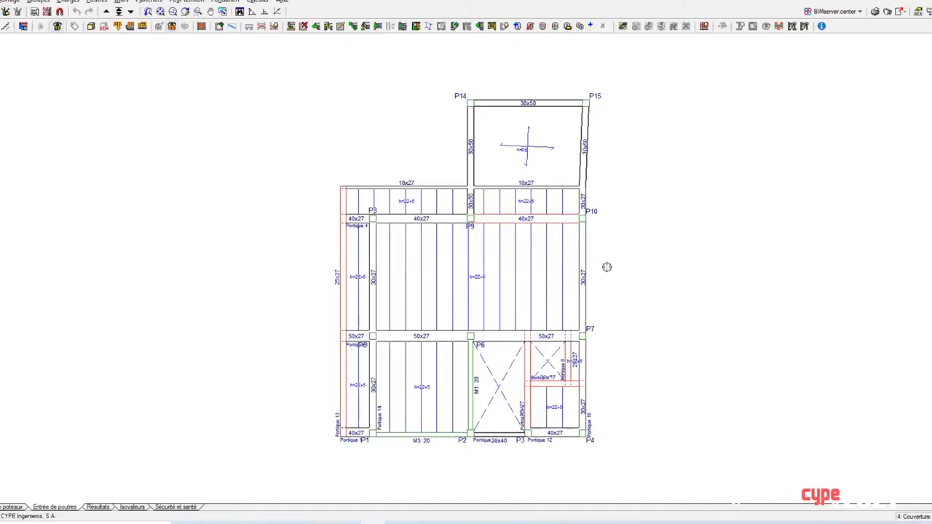
Open the 3D view of the building and examine its storeys, columns and foundations from several sides.
{"action": "middle_click_drag", "start_coordinate": [606, 269], "coordinate": [480, 287]}
{"action": "scroll", "coordinate": [480, 288], "scroll_direction": "up", "scroll_amount": 3}
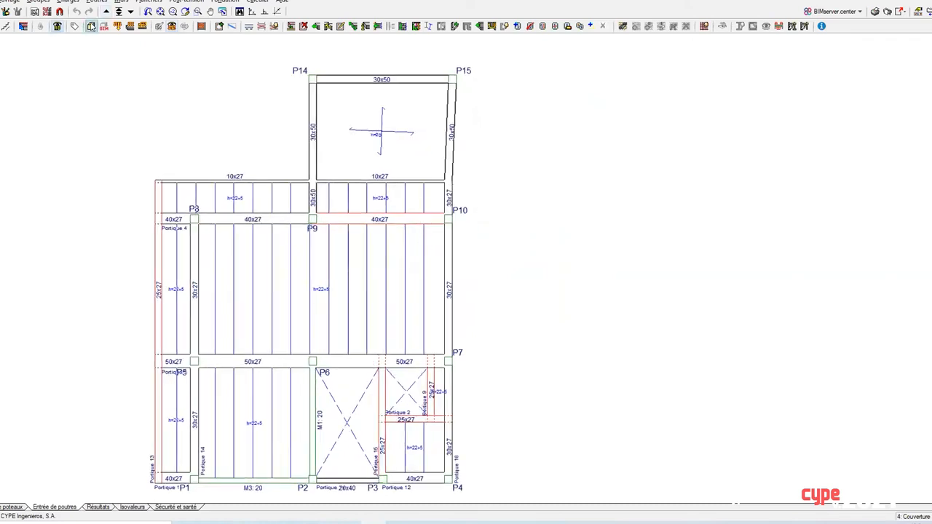
{"action": "left_click", "coordinate": [91, 27]}
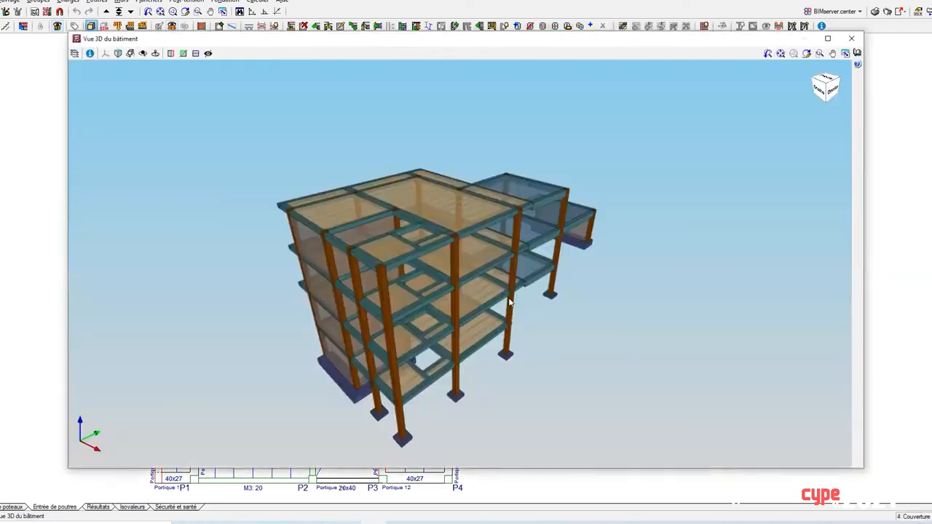
{"action": "mouse_move", "coordinate": [509, 303]}
{"action": "middle_mouse_down"}
{"action": "mouse_move", "coordinate": [499, 315]}
{"action": "mouse_move", "coordinate": [373, 266]}
{"action": "mouse_move", "coordinate": [481, 291]}
{"action": "middle_mouse_up"}
{"action": "scroll", "coordinate": [484, 292], "scroll_direction": "up", "scroll_amount": 4}
{"action": "mouse_move", "coordinate": [221, 349]}
{"action": "middle_mouse_down"}
{"action": "mouse_move", "coordinate": [336, 340]}
{"action": "mouse_move", "coordinate": [466, 262]}
{"action": "mouse_move", "coordinate": [521, 268]}
{"action": "mouse_move", "coordinate": [446, 289]}
{"action": "middle_mouse_up"}
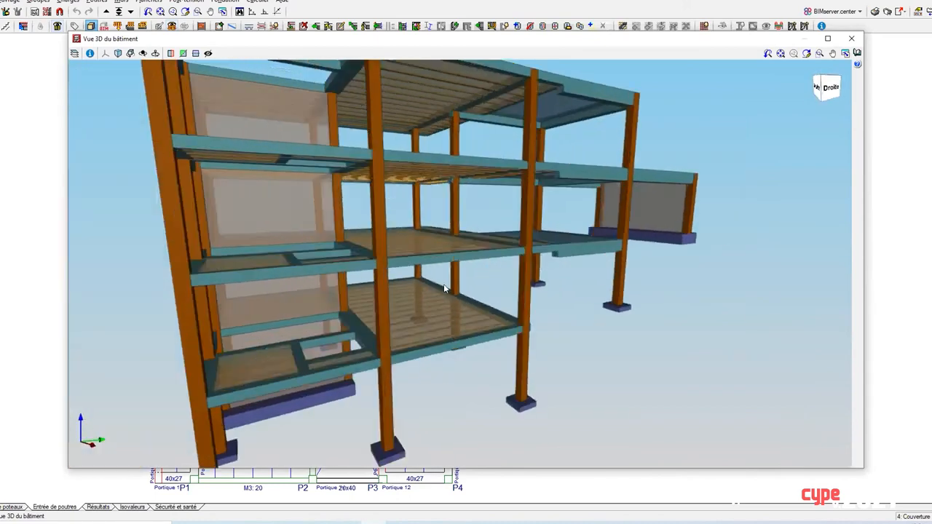
{"action": "scroll", "coordinate": [441, 290], "scroll_direction": "down", "scroll_amount": 5}
{"action": "middle_click_drag", "start_coordinate": [369, 305], "coordinate": [182, 273]}
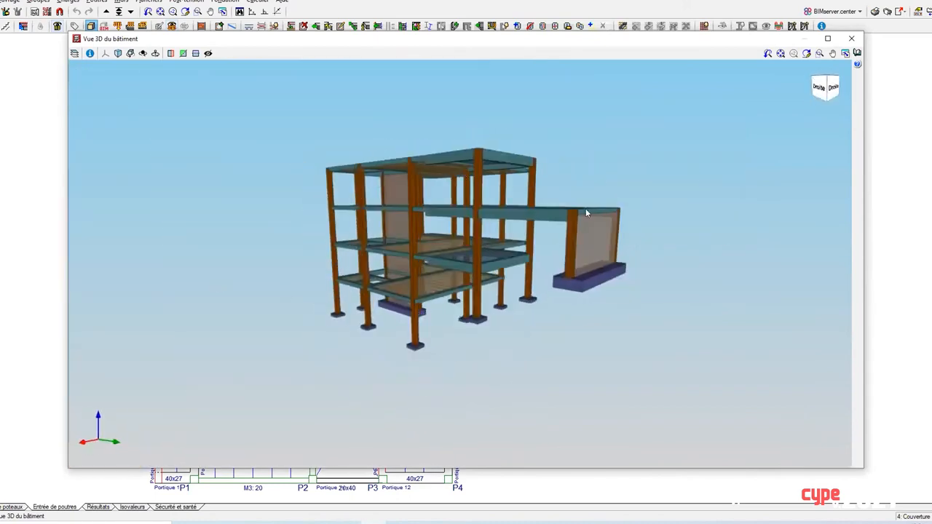
{"action": "middle_click_drag", "start_coordinate": [586, 239], "coordinate": [602, 231]}
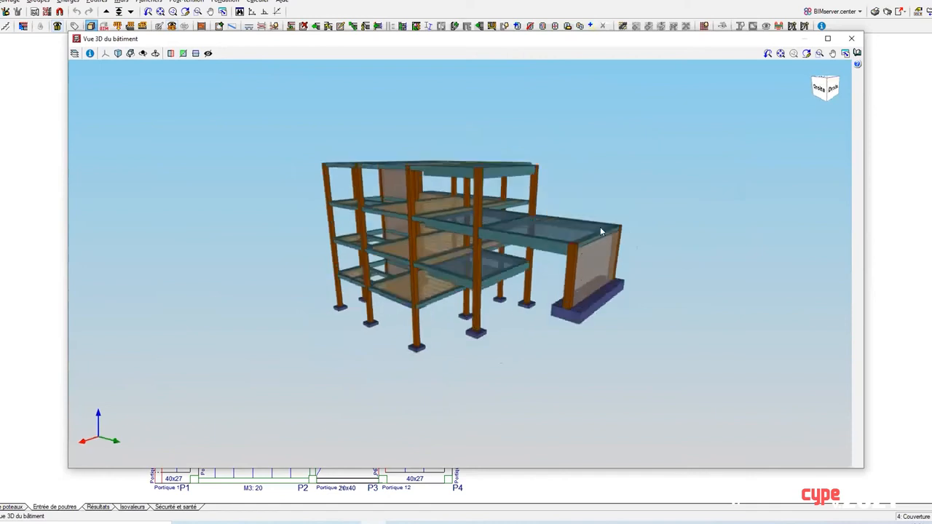
Examine from below how the column footings and wall foundations sit at different levels in the 3D view.
{"action": "middle_click_drag", "start_coordinate": [472, 297], "coordinate": [617, 270]}
{"action": "scroll", "coordinate": [617, 269], "scroll_direction": "up", "scroll_amount": 3}
{"action": "middle_click_drag", "start_coordinate": [565, 300], "coordinate": [523, 315]}
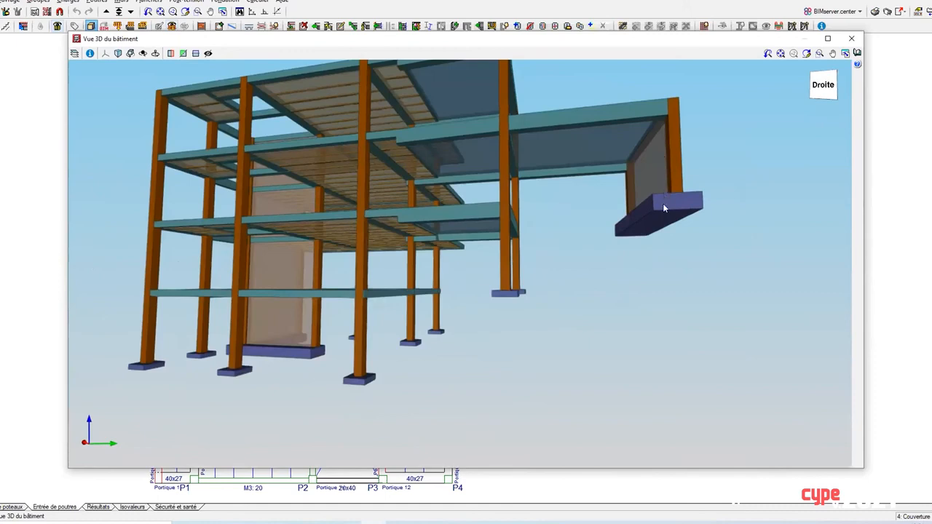
{"action": "scroll", "coordinate": [513, 308], "scroll_direction": "up", "scroll_amount": 2}
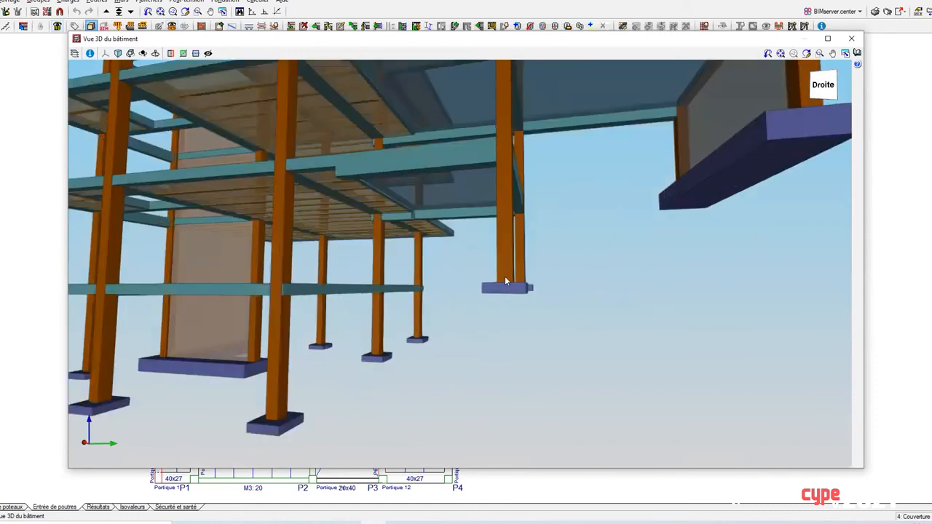
{"action": "middle_click_drag", "start_coordinate": [398, 342], "coordinate": [113, 129]}
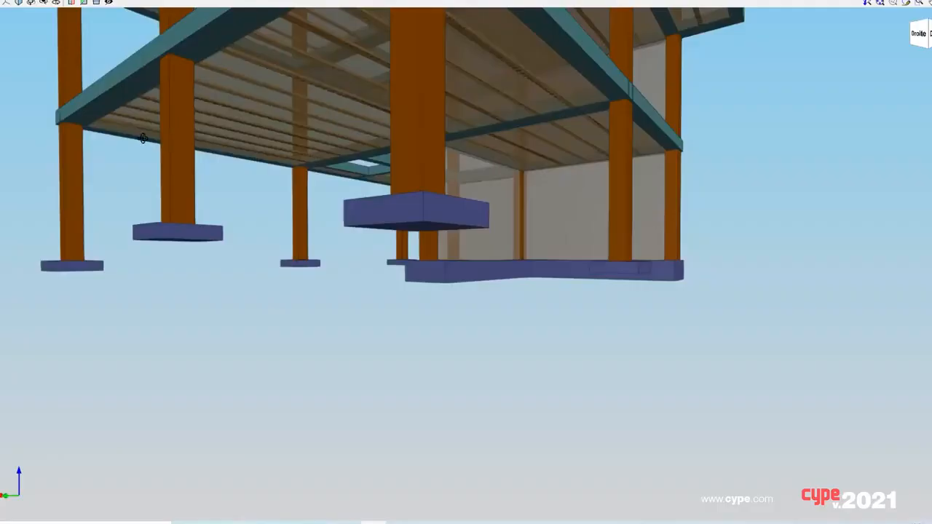
Change the 3D view's projection, compare the footing levels in elevation, and return to the floor plan.
{"action": "left_click", "coordinate": [18, 3]}
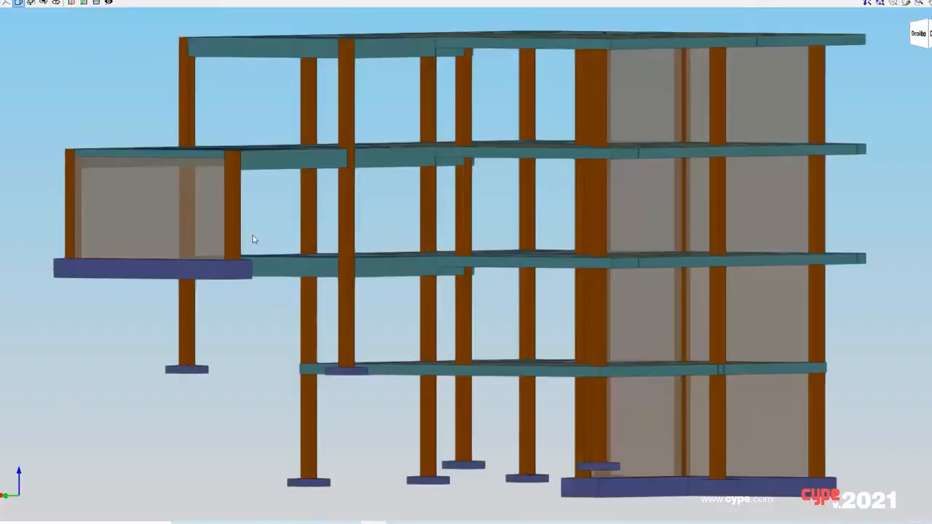
{"action": "middle_click_drag", "start_coordinate": [370, 317], "coordinate": [225, 283]}
{"action": "scroll", "coordinate": [400, 436], "scroll_direction": "up", "scroll_amount": 3}
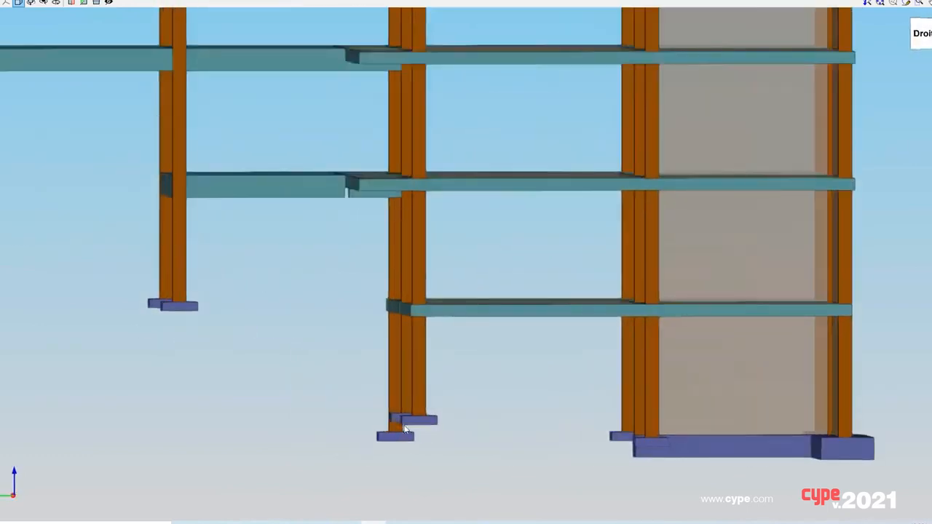
{"action": "middle_click_drag", "start_coordinate": [401, 404], "coordinate": [444, 426], "text": "shift"}
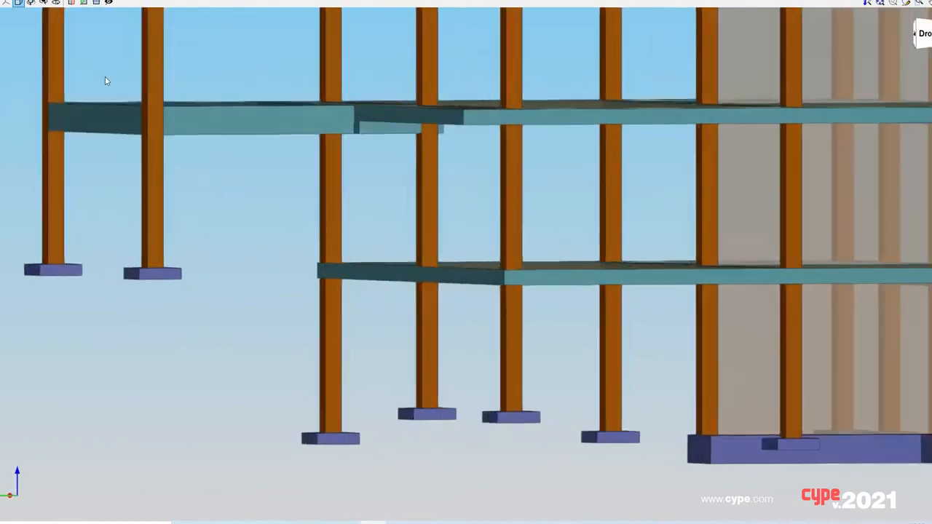
{"action": "scroll", "coordinate": [323, 263], "scroll_direction": "down", "scroll_amount": 5}
{"action": "middle_click_drag", "start_coordinate": [452, 309], "coordinate": [400, 310], "text": "shift"}
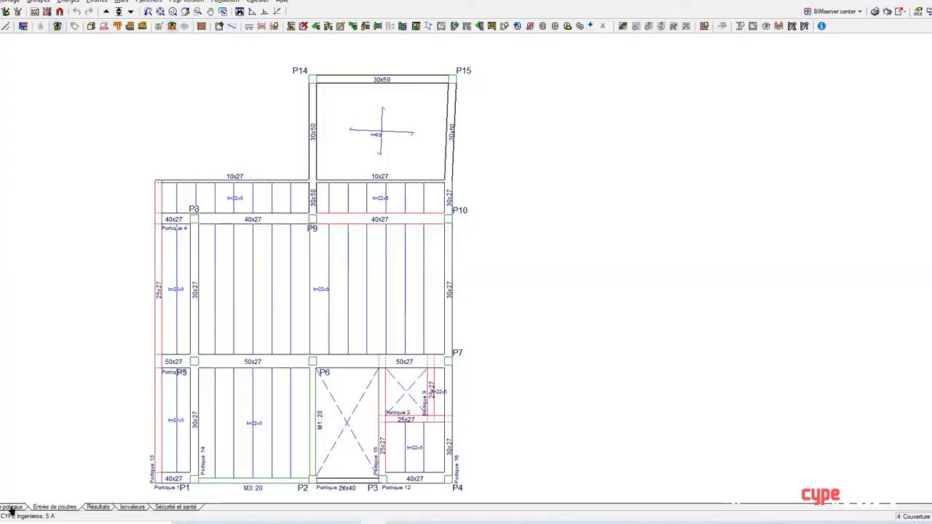
Switch to column entry, open column P11 for editing and check the storeys available as its starting group.
{"action": "left_click", "coordinate": [11, 507]}
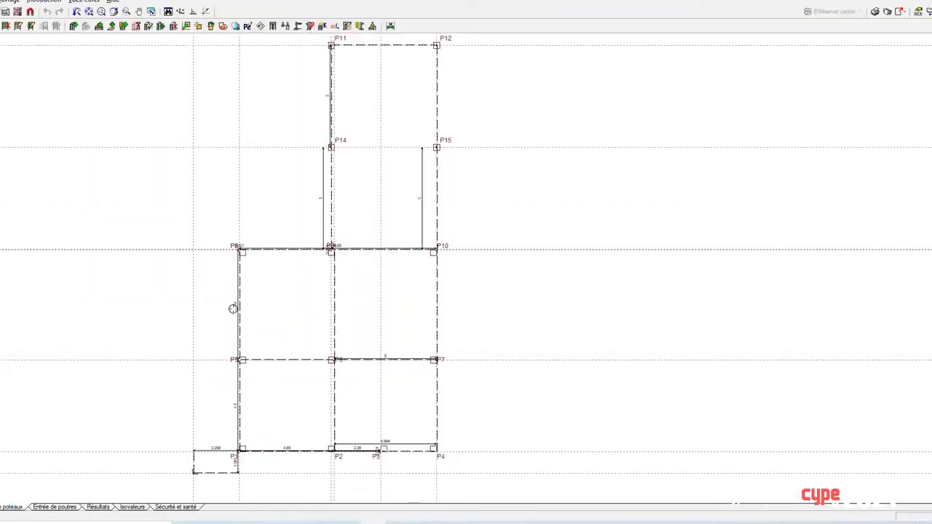
{"action": "scroll", "coordinate": [193, 260], "scroll_direction": "down", "scroll_amount": 1}
{"action": "middle_click_drag", "start_coordinate": [203, 243], "coordinate": [288, 234]}
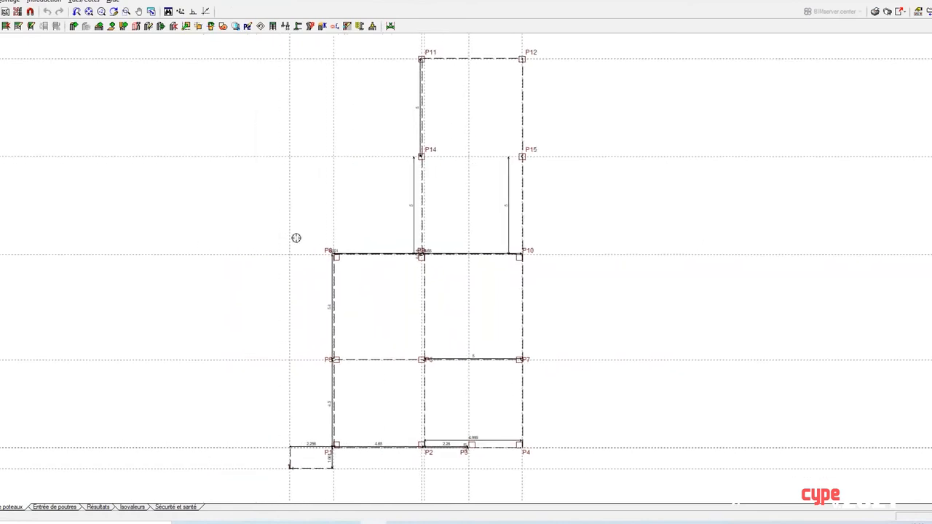
{"action": "left_click", "coordinate": [148, 26]}
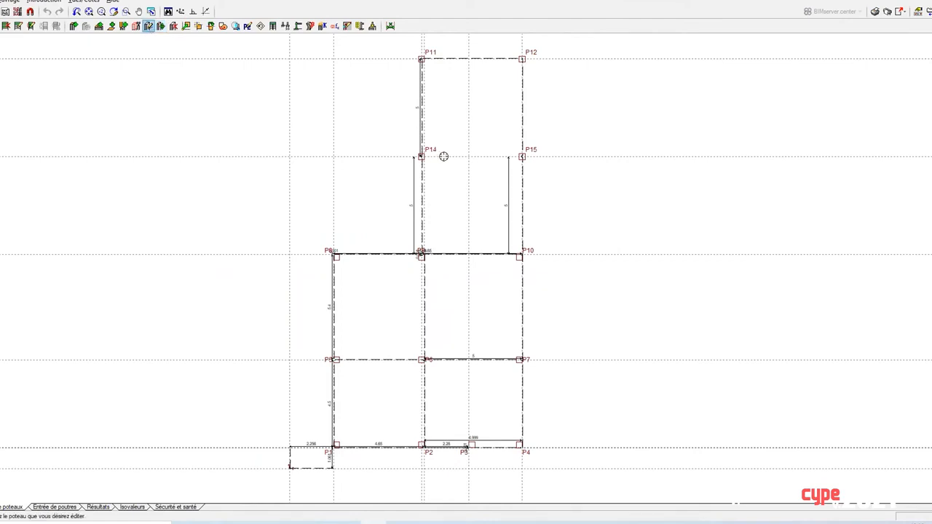
{"action": "scroll", "coordinate": [442, 159], "scroll_direction": "up", "scroll_amount": 2}
{"action": "middle_click_drag", "start_coordinate": [468, 151], "coordinate": [431, 348]}
{"action": "scroll", "coordinate": [482, 152], "scroll_direction": "up", "scroll_amount": 3}
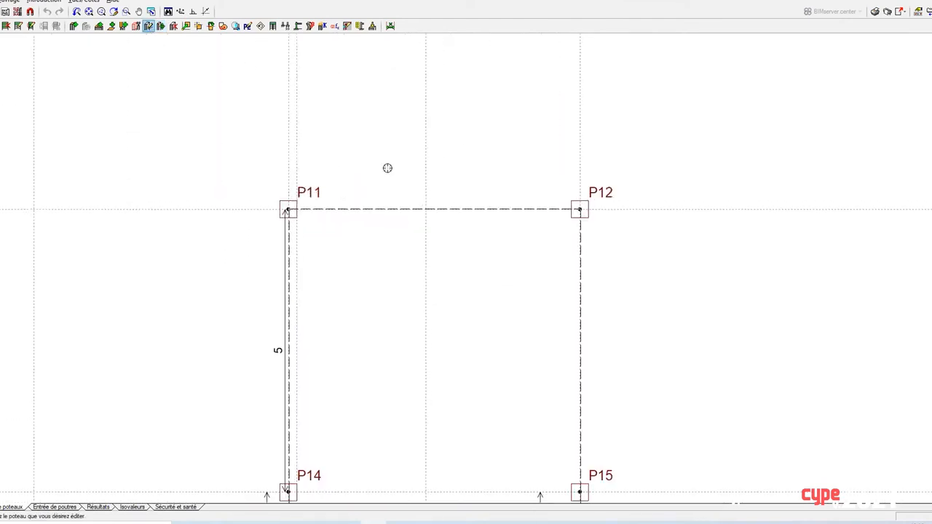
{"action": "left_click", "coordinate": [285, 209]}
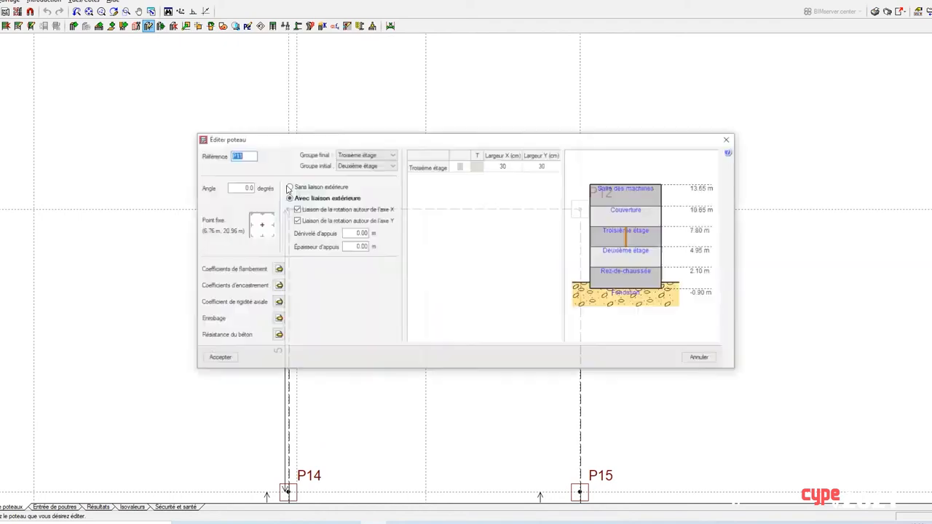
{"action": "left_click", "coordinate": [343, 167]}
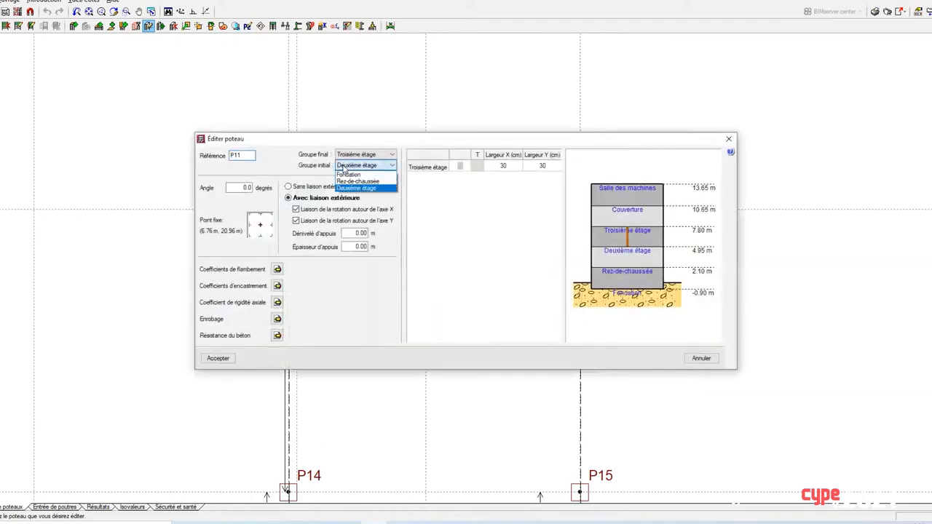
{"action": "left_click", "coordinate": [343, 168]}
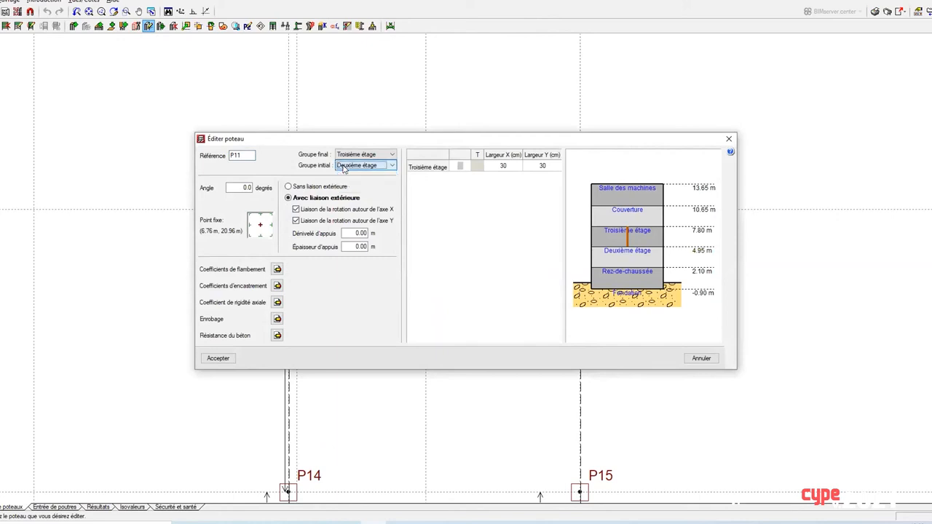
Compare column P11's options without and with external fixity, and close its properties without saving.
{"action": "mouse_move", "coordinate": [355, 202]}
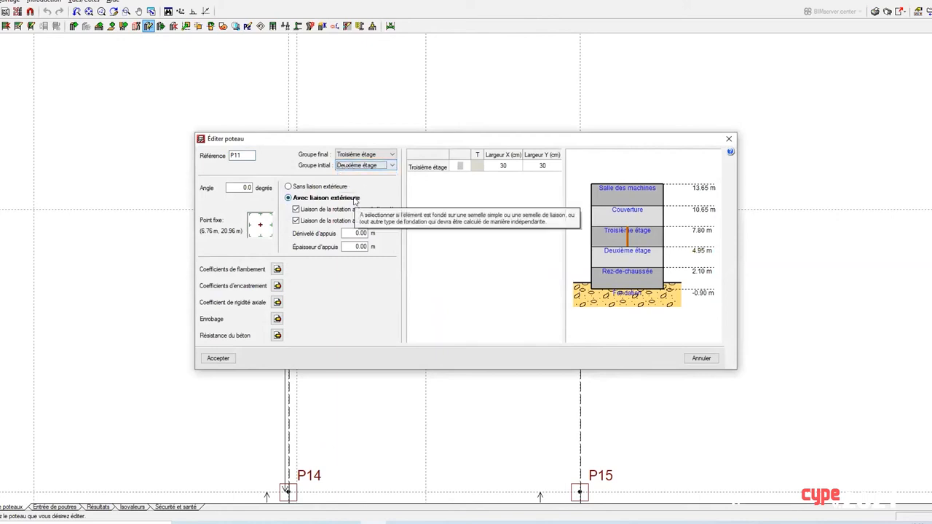
{"action": "left_click", "coordinate": [356, 202]}
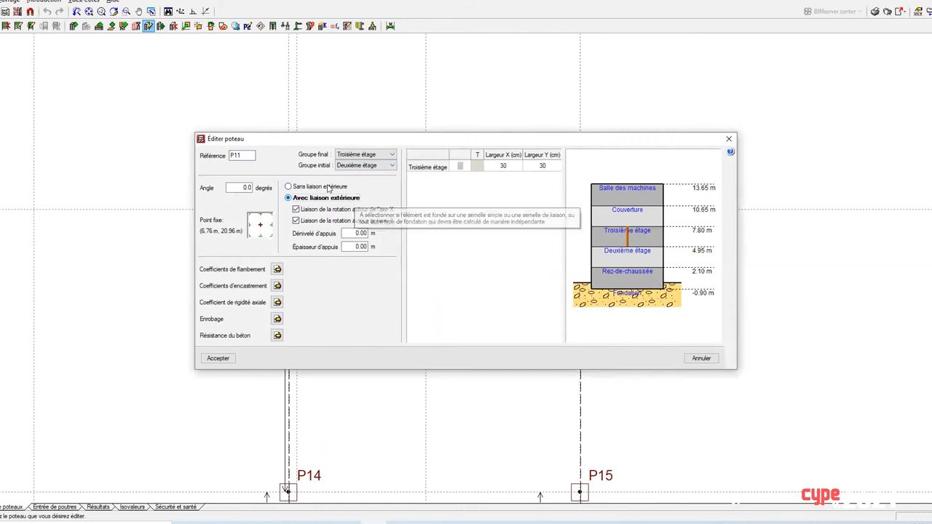
{"action": "left_click", "coordinate": [328, 187]}
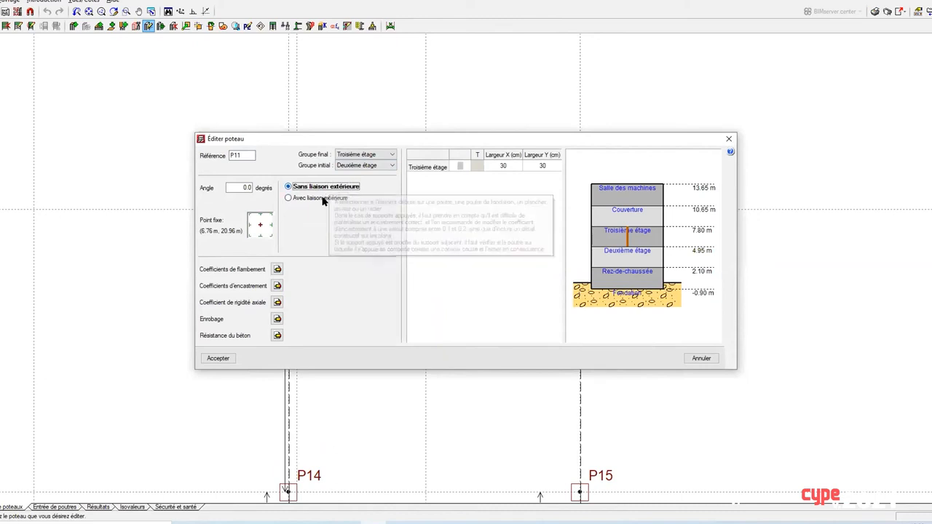
{"action": "left_click", "coordinate": [329, 198]}
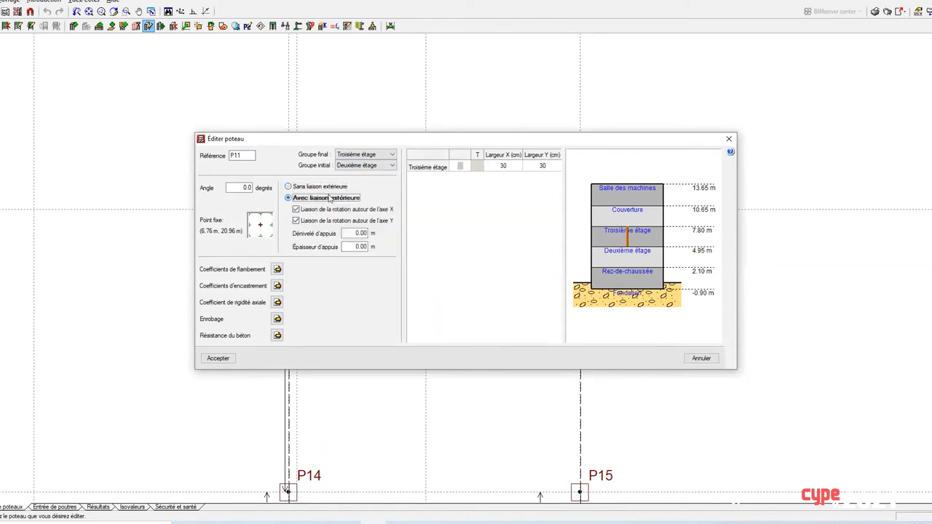
{"action": "left_click", "coordinate": [701, 358]}
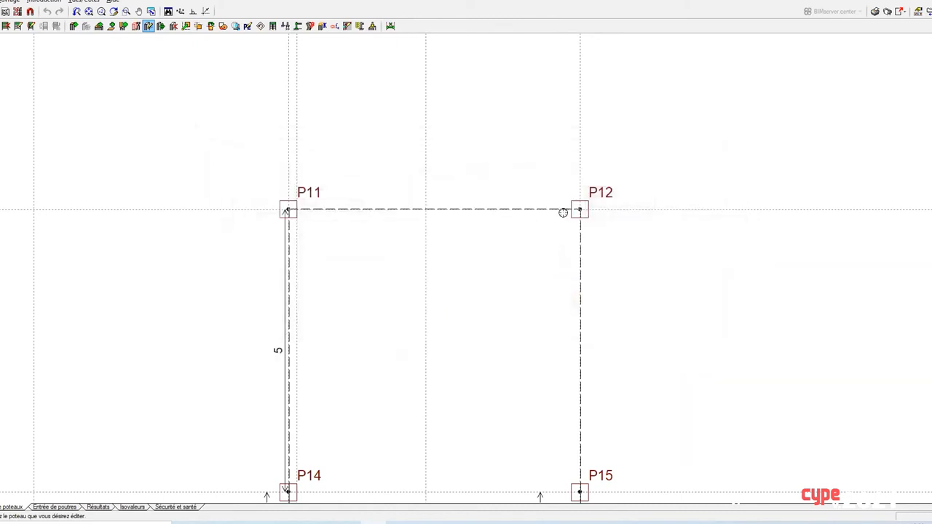
Review column P12's starting group and external fixity, and close its properties without saving.
{"action": "left_click", "coordinate": [578, 211]}
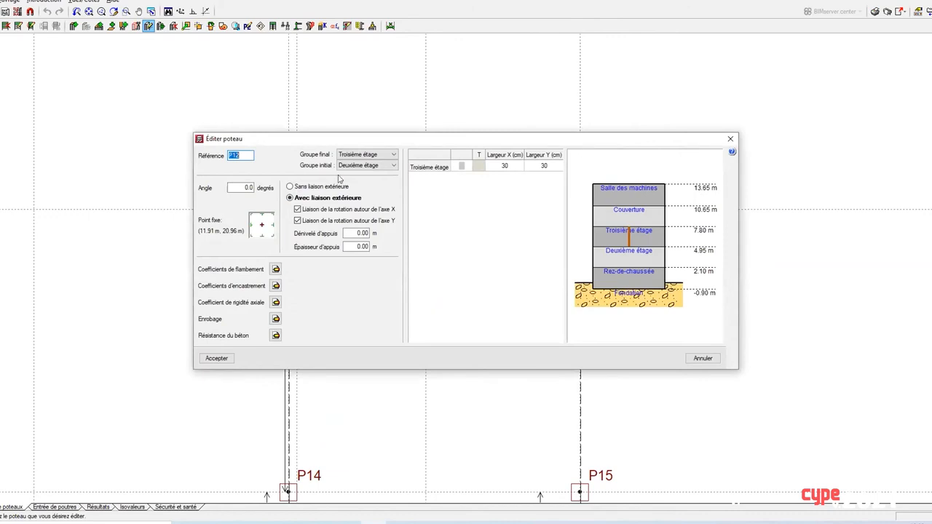
{"action": "left_click", "coordinate": [702, 358]}
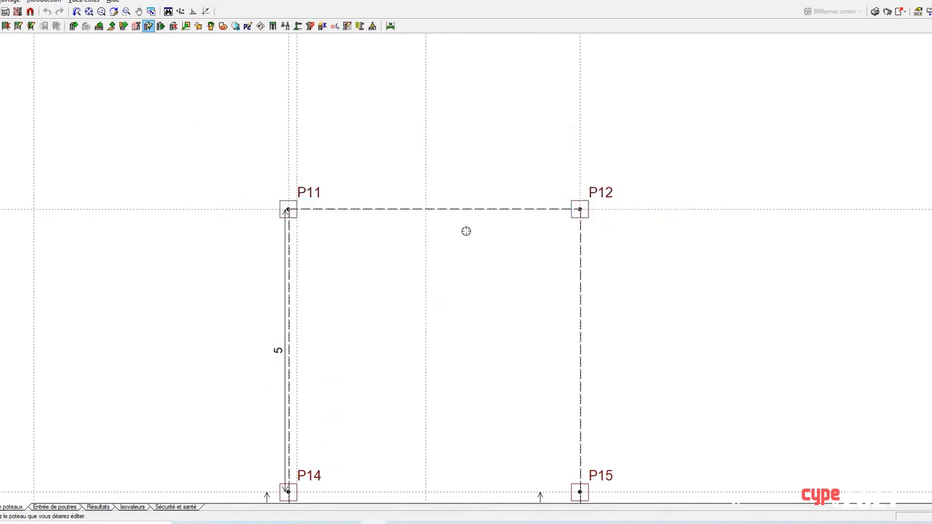
{"action": "middle_click_drag", "start_coordinate": [477, 246], "coordinate": [484, 205]}
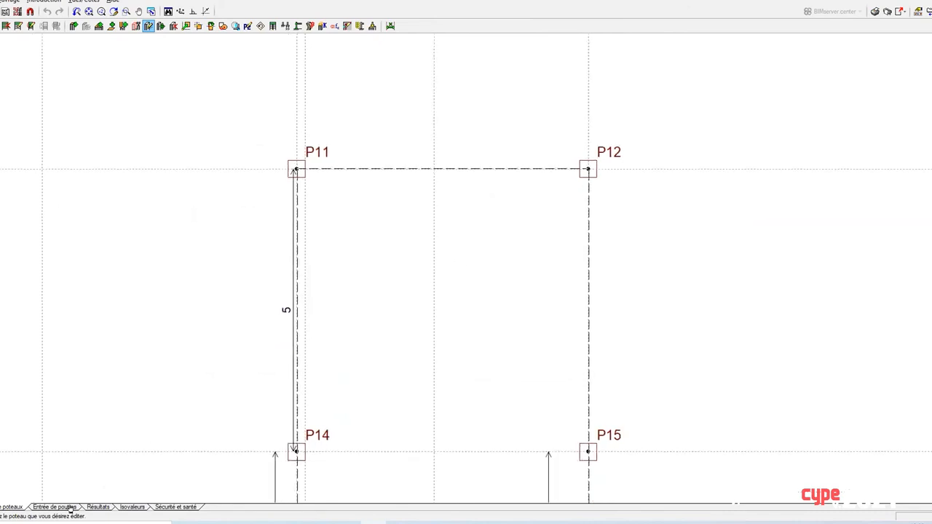
Return to beam entry and display the wall between P11 and P12 on the Troisième étage plan.
{"action": "left_click", "coordinate": [70, 508]}
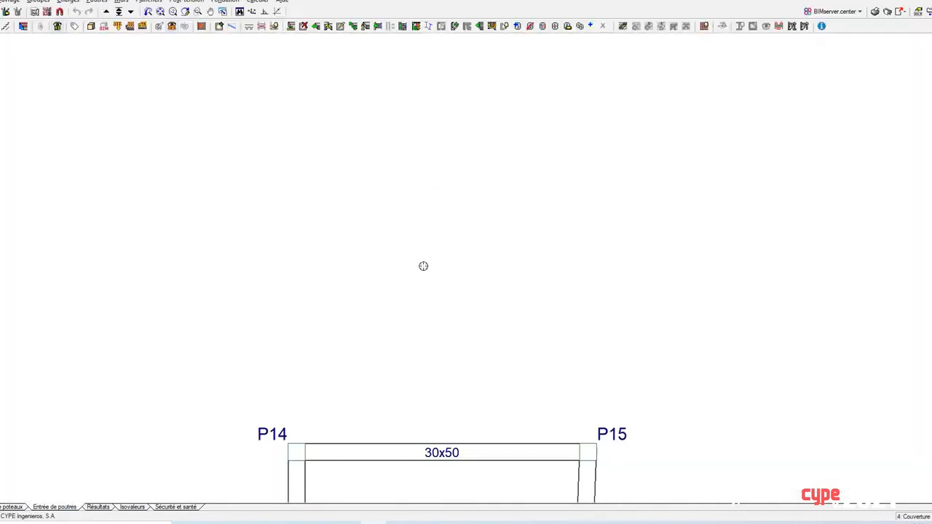
{"action": "middle_click_drag", "start_coordinate": [438, 366], "coordinate": [355, 228]}
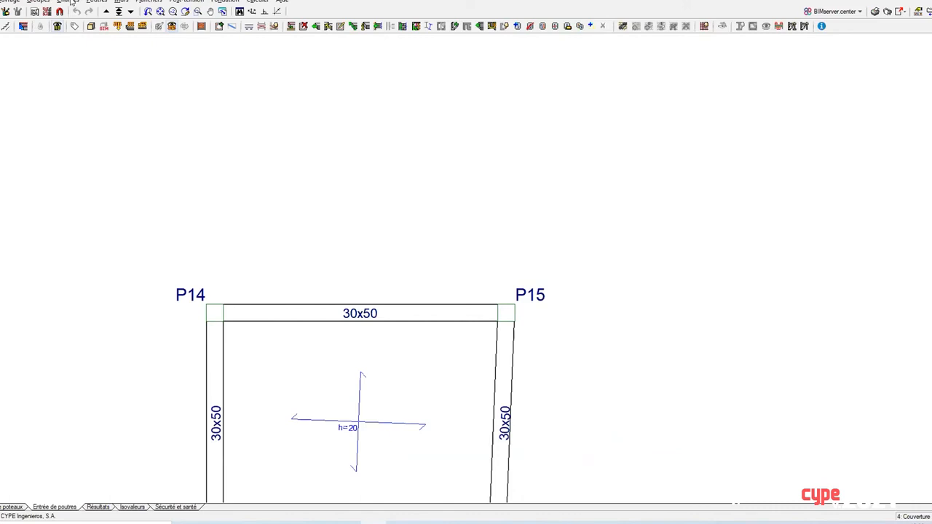
{"action": "left_click", "coordinate": [131, 12]}
{"action": "middle_click_drag", "start_coordinate": [271, 65], "coordinate": [247, 281]}
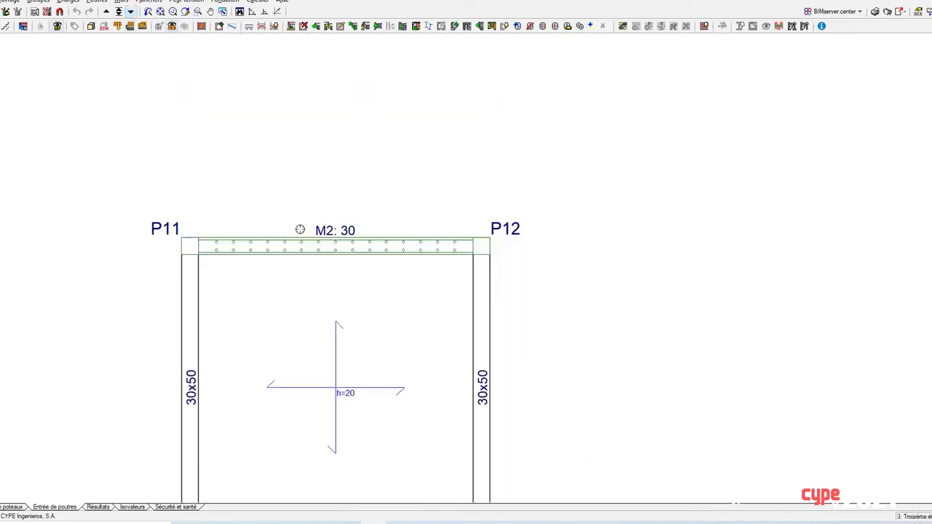
{"action": "scroll", "coordinate": [306, 176], "scroll_direction": "up", "scroll_amount": 2}
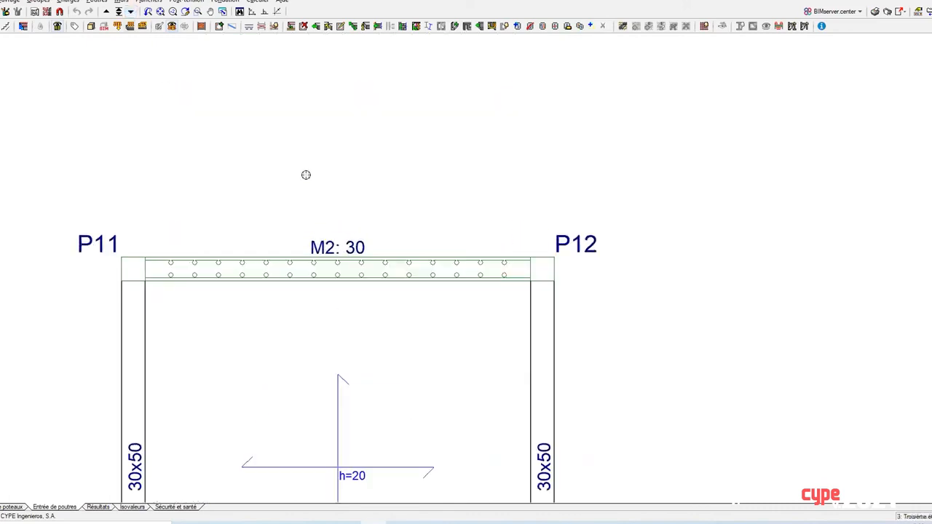
Open wall M2 for editing, check its starting storey choices and foundation settings, and close it without saving.
{"action": "left_click", "coordinate": [96, 1]}
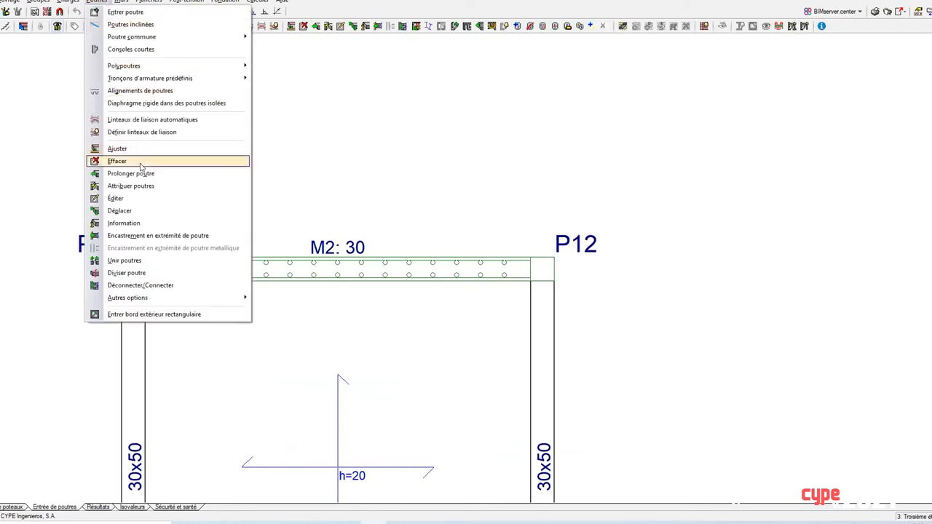
{"action": "left_click", "coordinate": [117, 198]}
{"action": "left_click", "coordinate": [293, 248]}
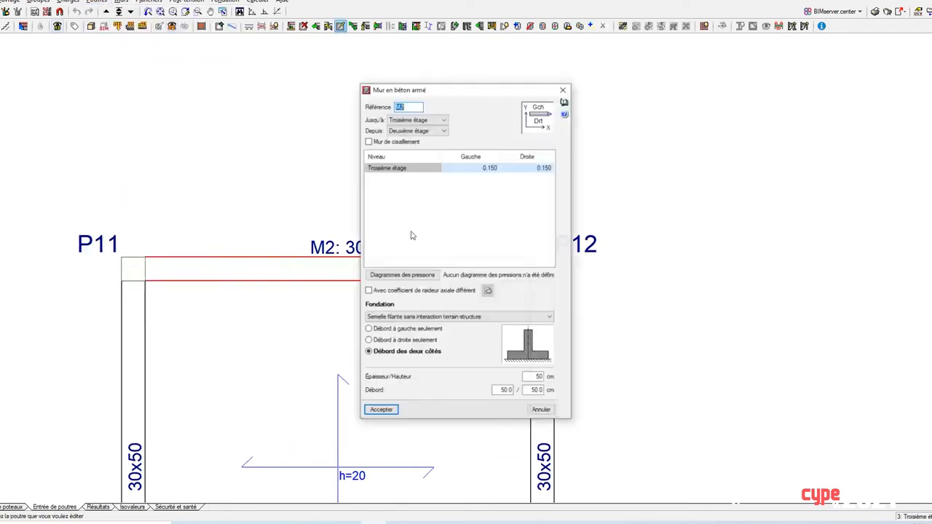
{"action": "left_click", "coordinate": [426, 130]}
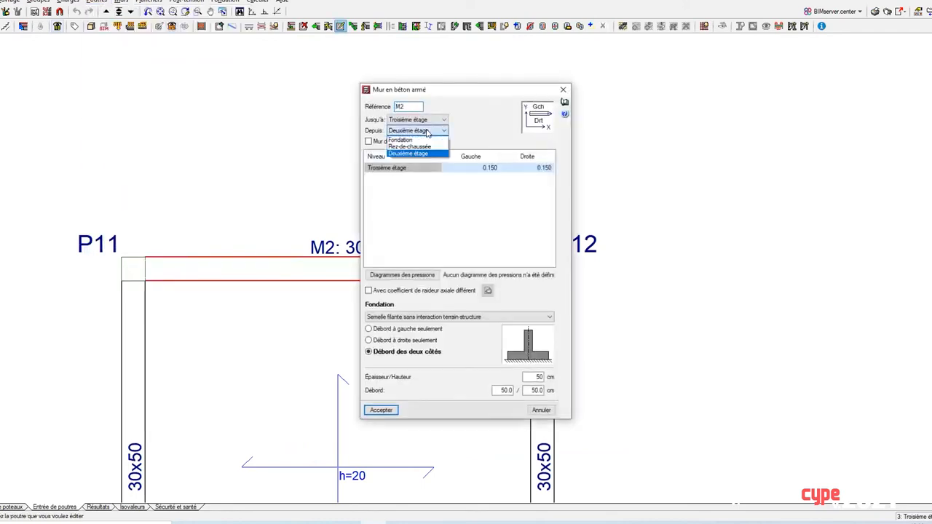
{"action": "left_click", "coordinate": [426, 131]}
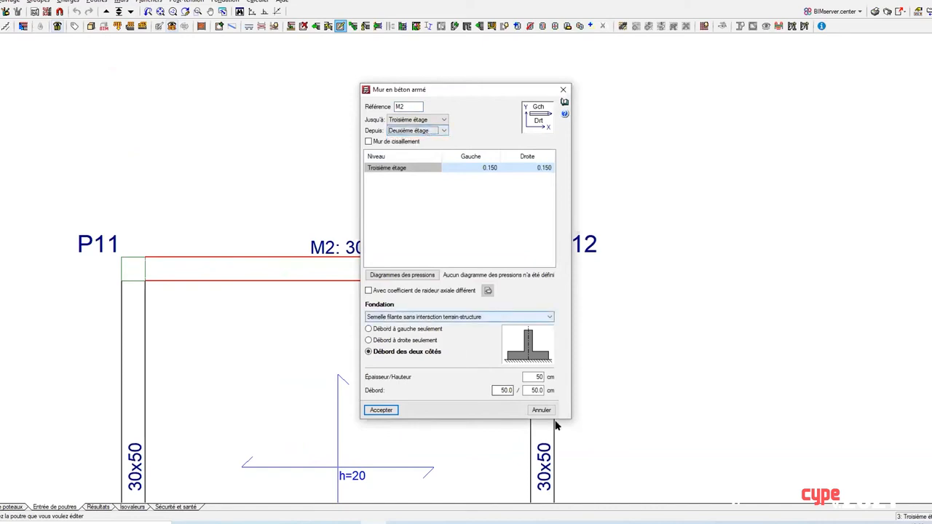
{"action": "left_click", "coordinate": [541, 409]}
{"action": "scroll", "coordinate": [348, 210], "scroll_direction": "down", "scroll_amount": 1}
{"action": "scroll", "coordinate": [326, 188], "scroll_direction": "down", "scroll_amount": 3}
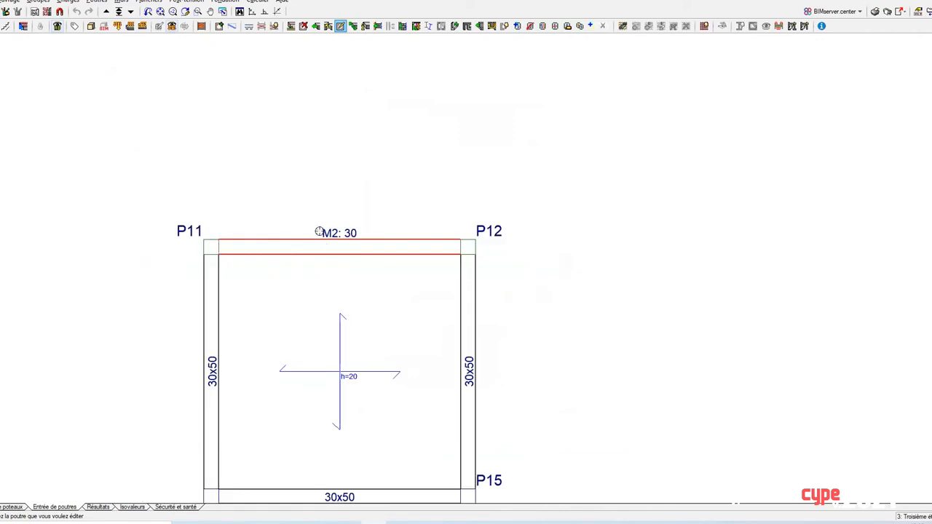
Switch to column entry, check the starting group choices of column P14, and close its properties without saving.
{"action": "left_click", "coordinate": [11, 508]}
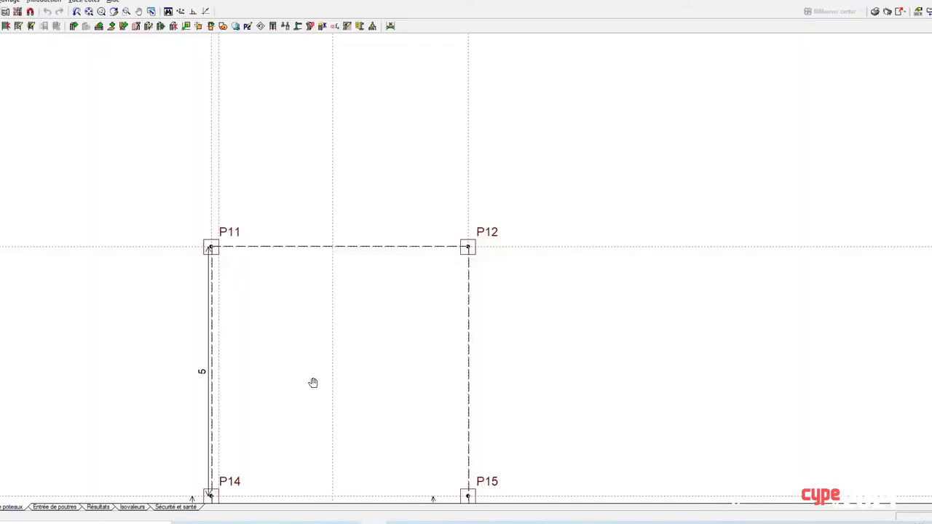
{"action": "middle_click_drag", "start_coordinate": [314, 384], "coordinate": [251, 165]}
{"action": "scroll", "coordinate": [193, 329], "scroll_direction": "up", "scroll_amount": 1}
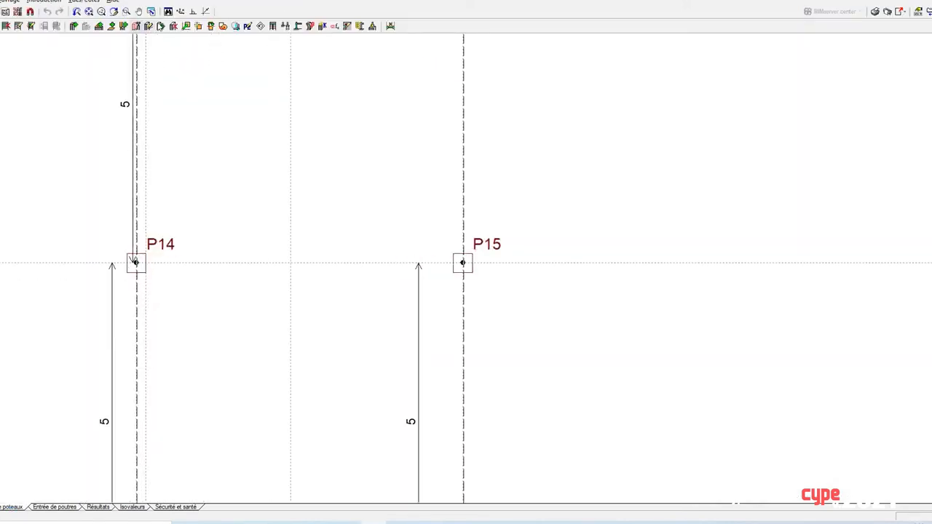
{"action": "left_click", "coordinate": [148, 26]}
{"action": "left_click", "coordinate": [135, 261]}
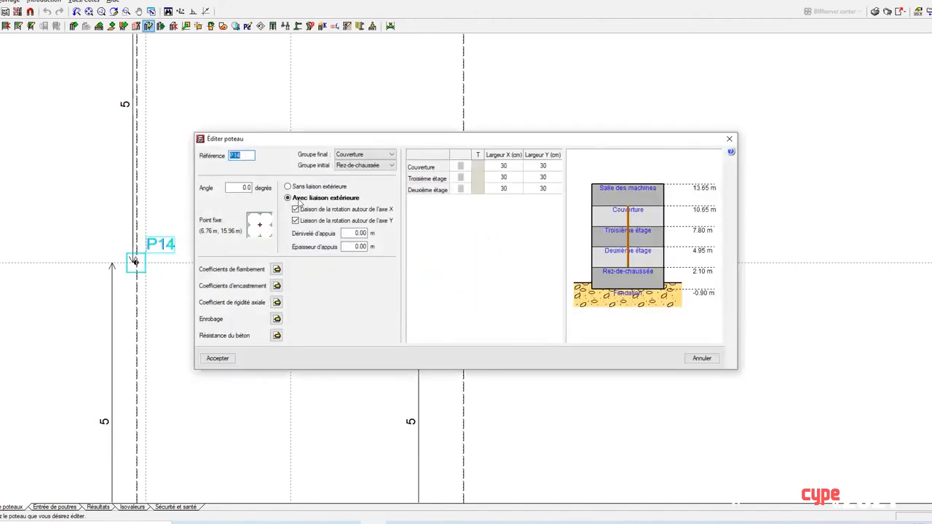
{"action": "left_click", "coordinate": [352, 166]}
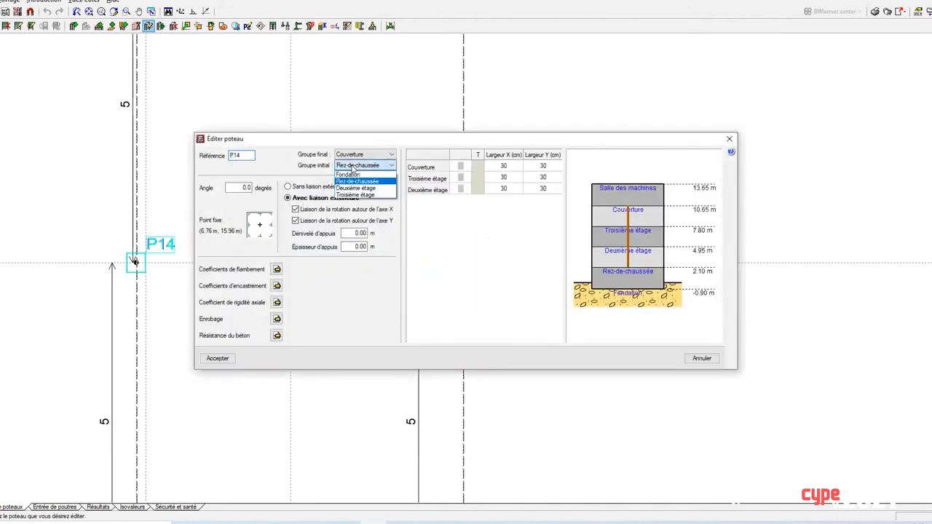
{"action": "left_click", "coordinate": [707, 364]}
{"action": "left_click", "coordinate": [707, 361]}
Open column P8 for editing, examine its support level offset, and close its properties without saving.
{"action": "scroll", "coordinate": [379, 240], "scroll_direction": "down", "scroll_amount": 2}
{"action": "middle_click_drag", "start_coordinate": [309, 364], "coordinate": [436, 105]}
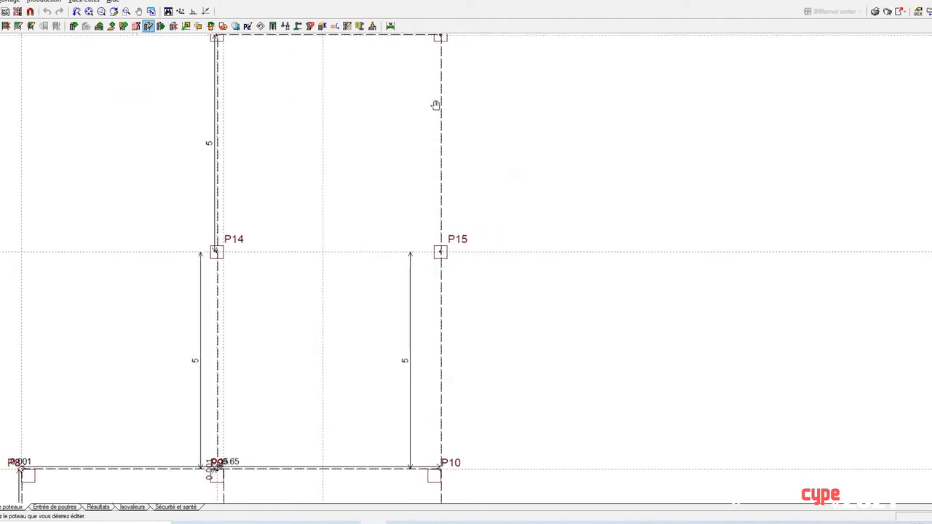
{"action": "scroll", "coordinate": [252, 270], "scroll_direction": "up", "scroll_amount": 5}
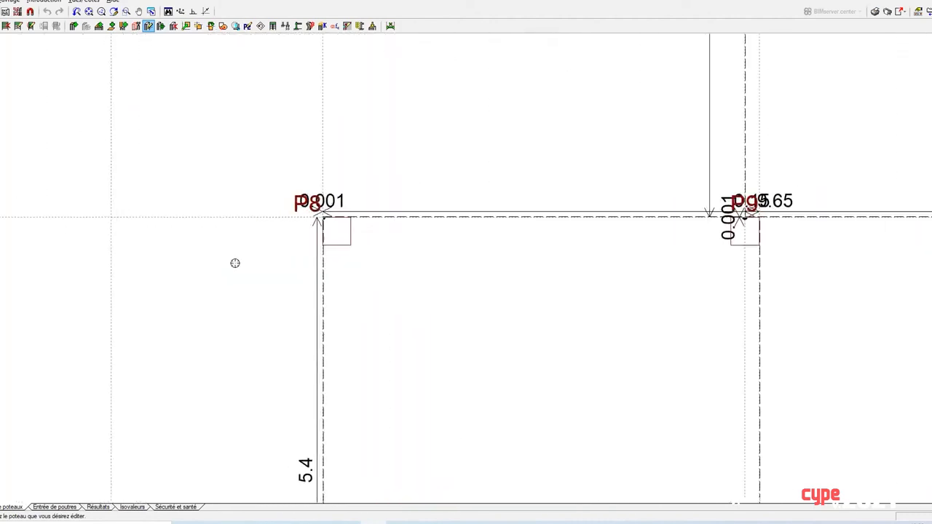
{"action": "scroll", "coordinate": [235, 263], "scroll_direction": "up", "scroll_amount": 1}
{"action": "scroll", "coordinate": [217, 119], "scroll_direction": "down", "scroll_amount": 3}
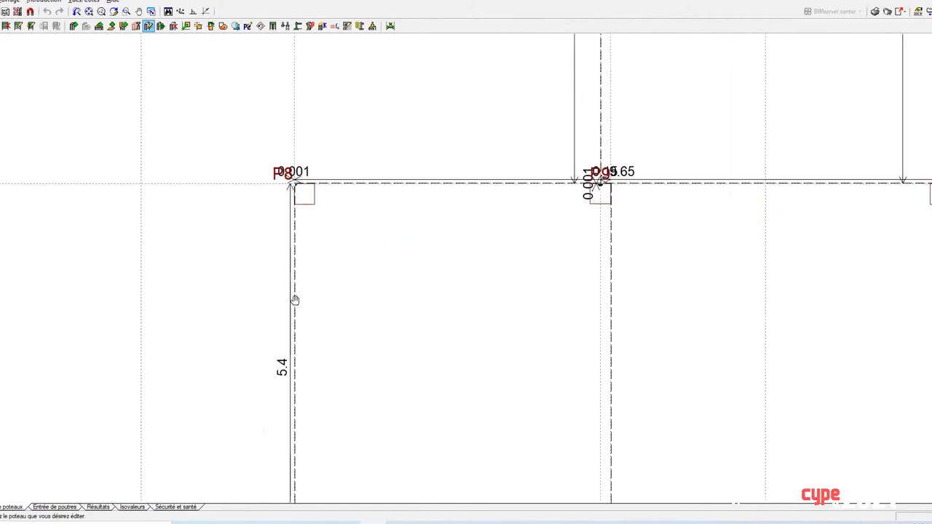
{"action": "middle_click_drag", "start_coordinate": [295, 299], "coordinate": [268, 300]}
{"action": "scroll", "coordinate": [175, 160], "scroll_direction": "down", "scroll_amount": 4}
{"action": "scroll", "coordinate": [194, 223], "scroll_direction": "up", "scroll_amount": 1}
{"action": "left_click", "coordinate": [271, 255]}
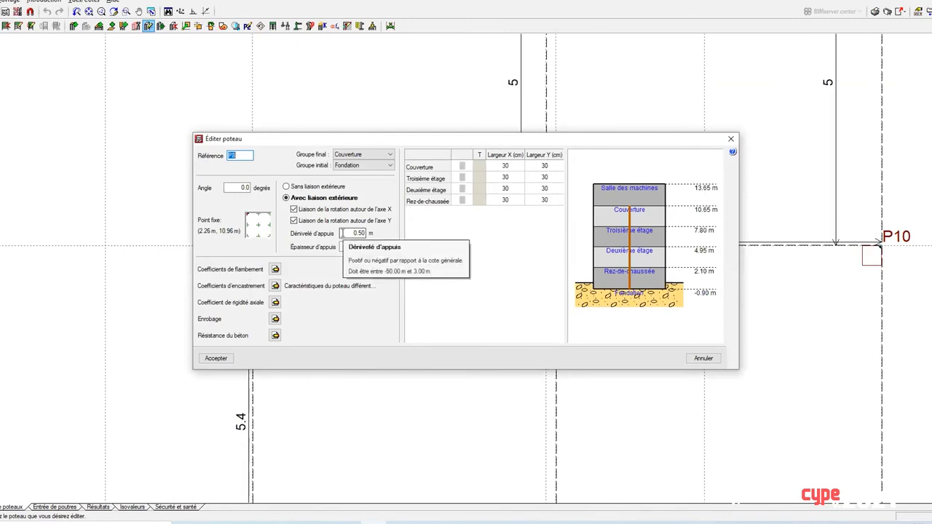
{"action": "left_click", "coordinate": [342, 233]}
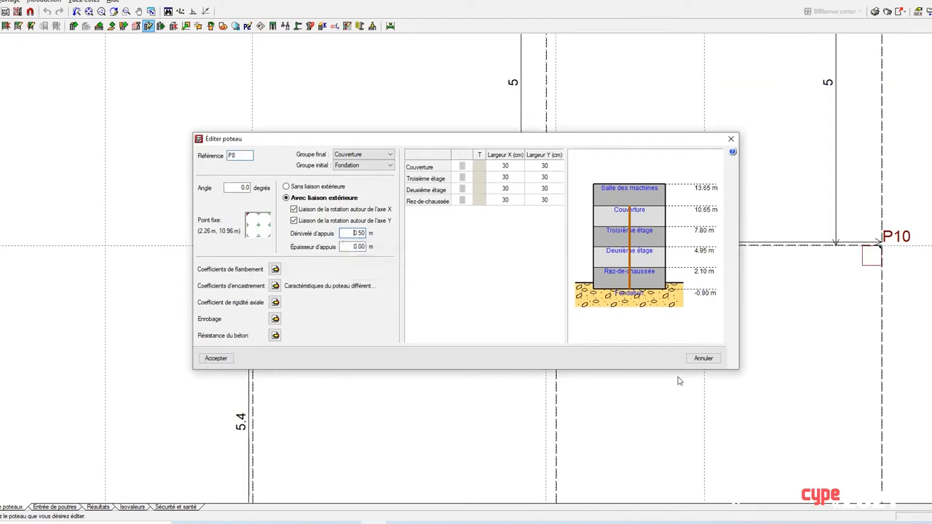
{"action": "left_click", "coordinate": [703, 357]}
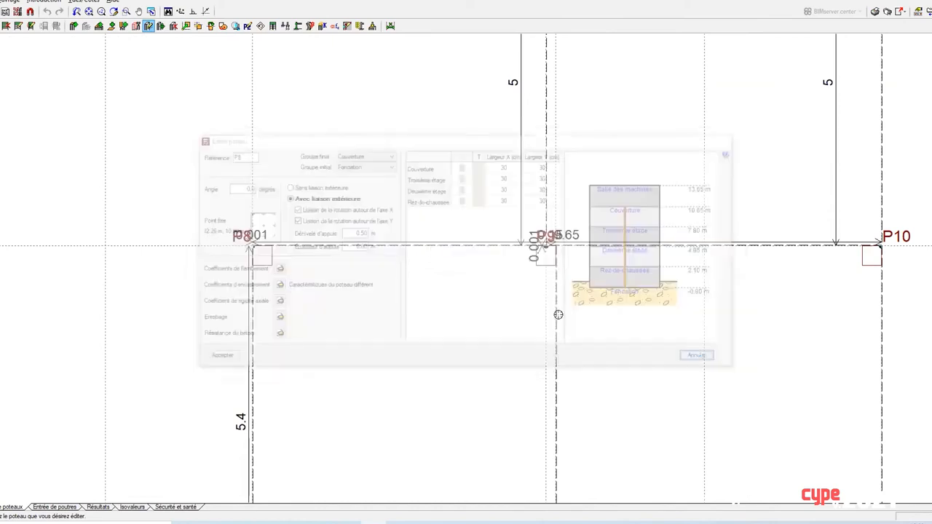
{"action": "scroll", "coordinate": [277, 146], "scroll_direction": "down", "scroll_amount": 3}
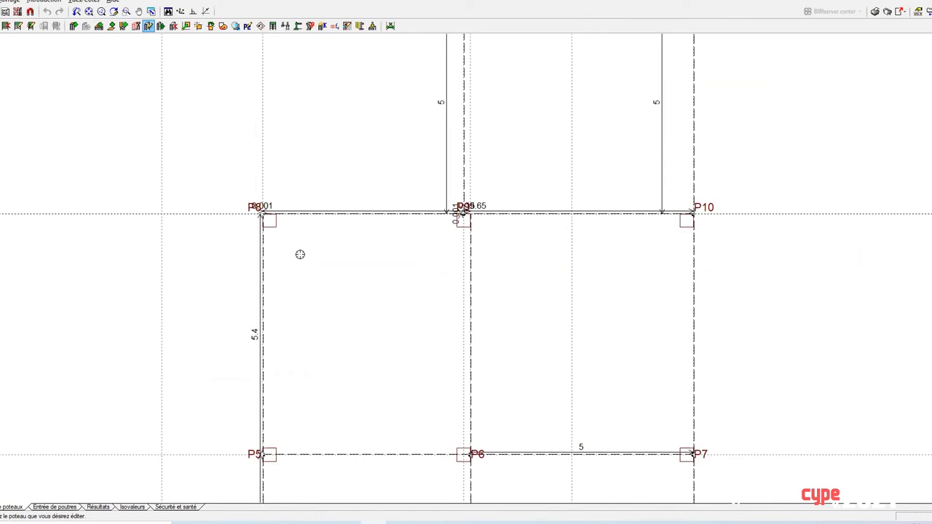
Return to beam entry and export the model to BIMserver.center as IFC, overwriting the file "Structure sur fondations sur différents niveaux".
{"action": "left_click", "coordinate": [43, 507]}
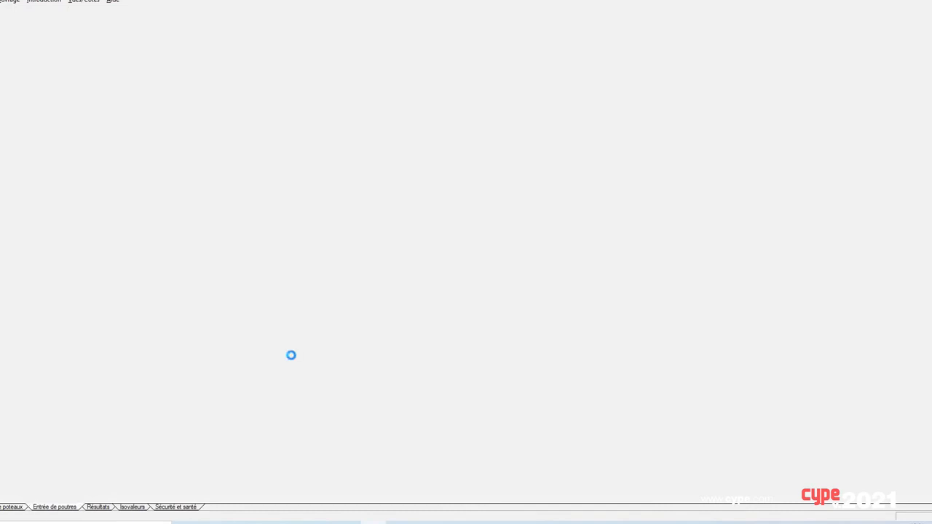
{"action": "scroll", "coordinate": [245, 166], "scroll_direction": "down", "scroll_amount": 2}
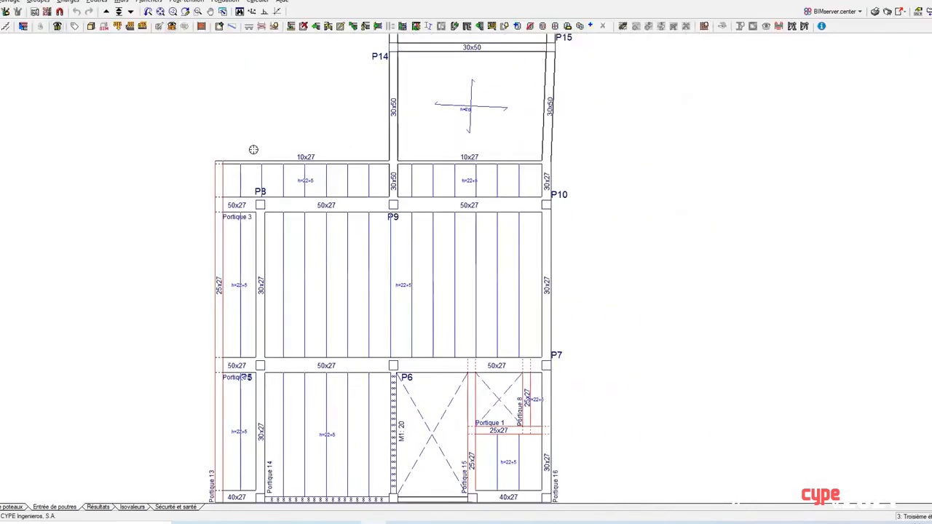
{"action": "scroll", "coordinate": [253, 149], "scroll_direction": "down", "scroll_amount": 1}
{"action": "left_click", "coordinate": [819, 12]}
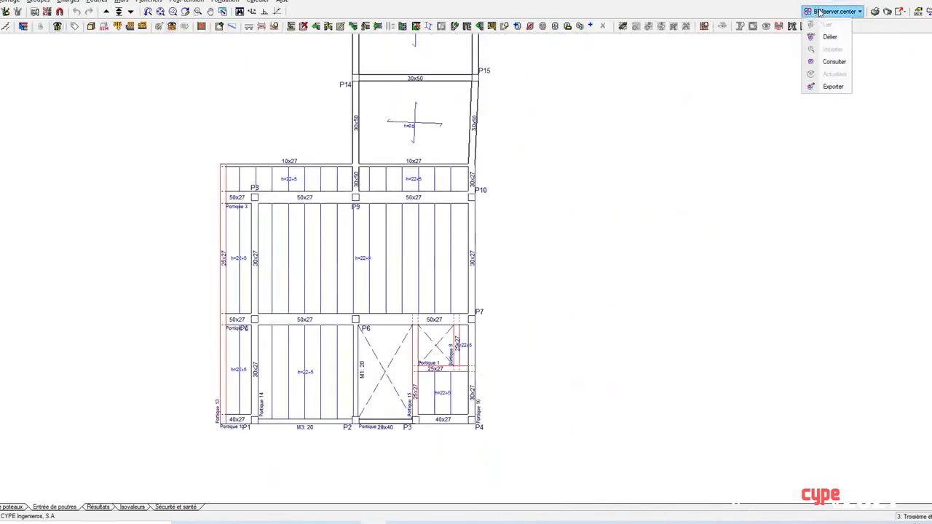
{"action": "left_click", "coordinate": [831, 86]}
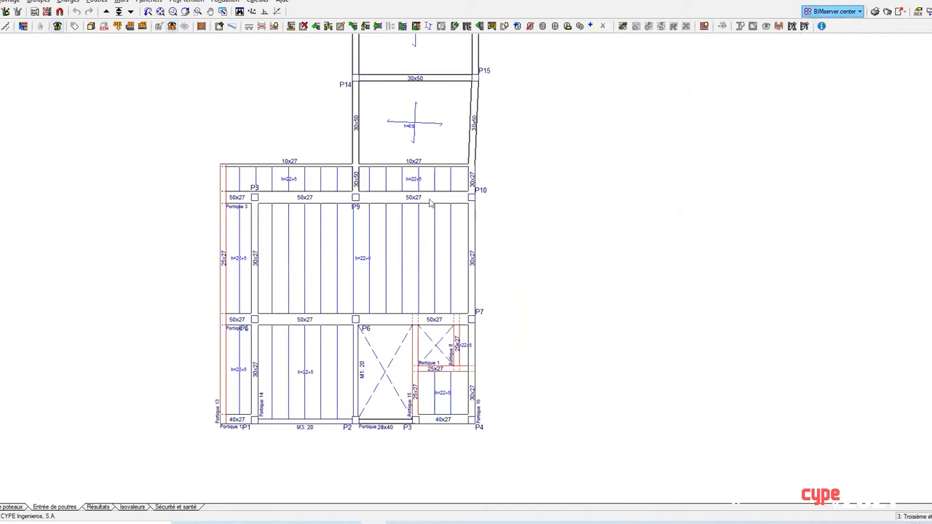
{"action": "left_click", "coordinate": [317, 384]}
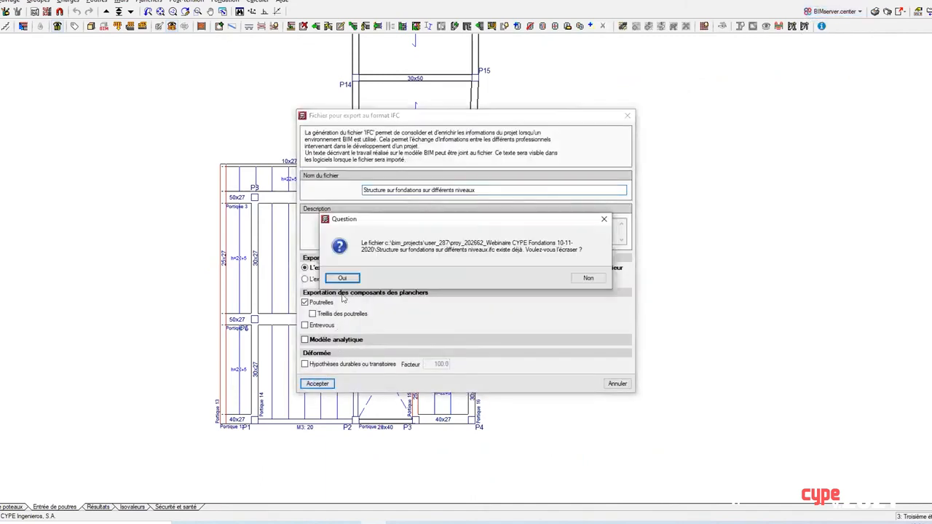
{"action": "left_click", "coordinate": [342, 278]}
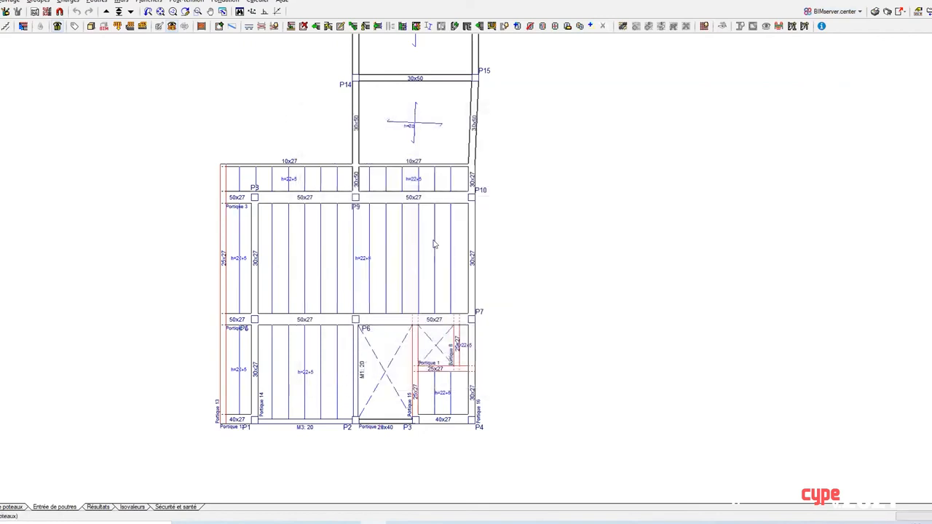
{"action": "left_click", "coordinate": [466, 283]}
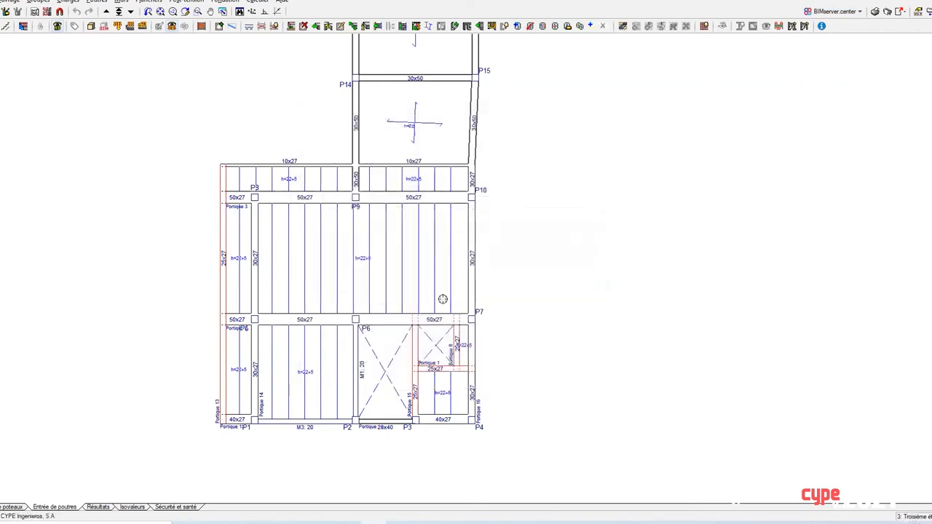
Switch to the BIMserver.center project in the browser and reload its page.
{"action": "scroll", "coordinate": [343, 223], "scroll_direction": "down", "scroll_amount": 1}
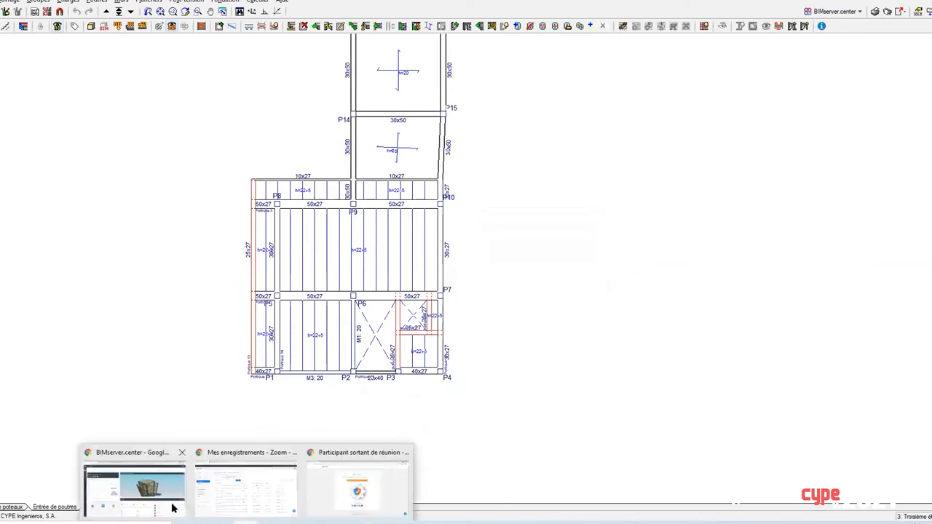
{"action": "left_click", "coordinate": [174, 507]}
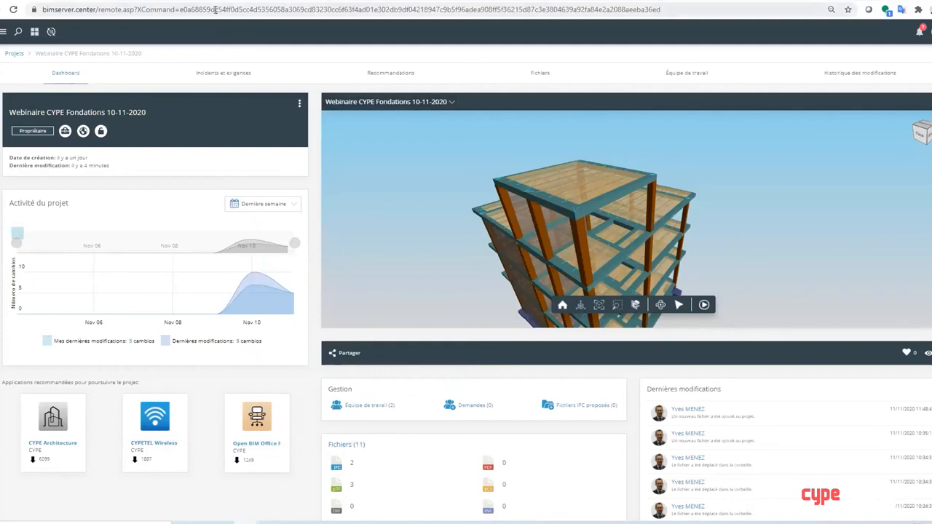
{"action": "left_click", "coordinate": [215, 10]}
{"action": "key", "text": "Return"}
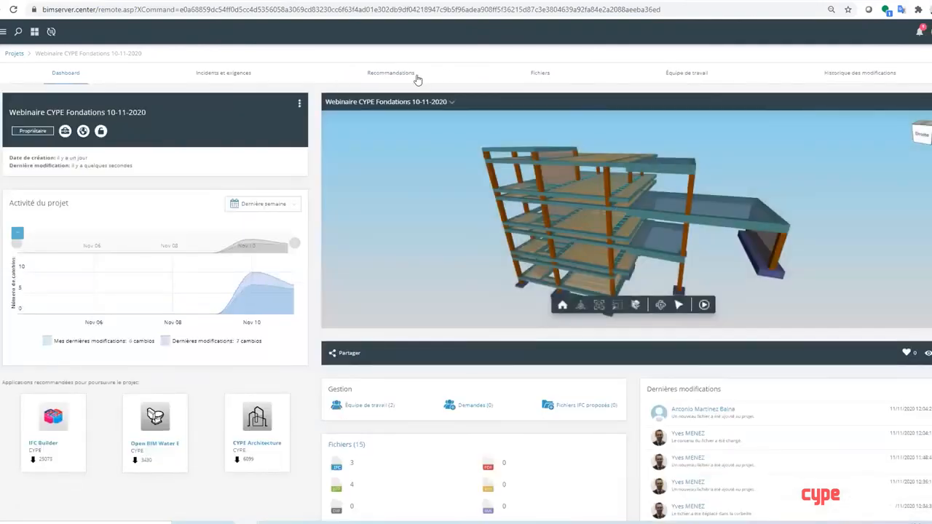
Show only the "Structure sur semelles superficielles" model in the project viewer and examine its footings from below.
{"action": "left_click", "coordinate": [420, 104]}
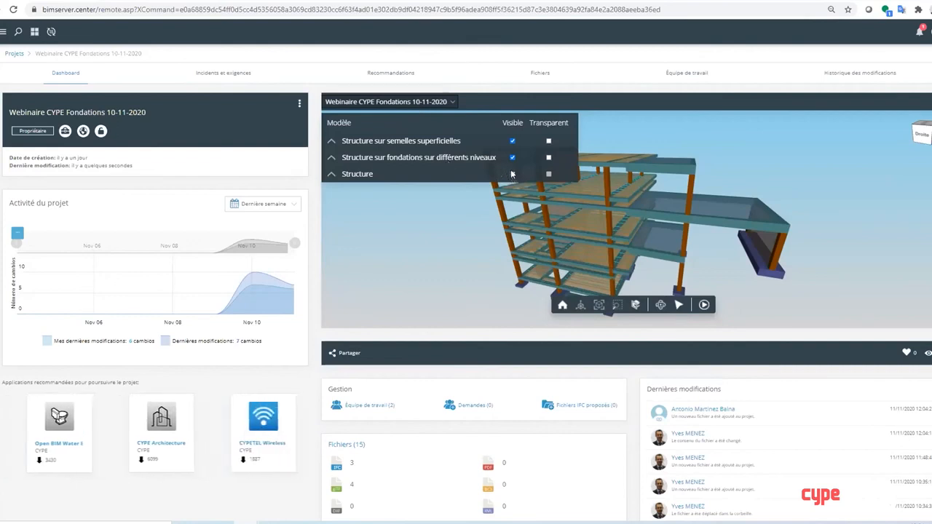
{"action": "left_click", "coordinate": [512, 158]}
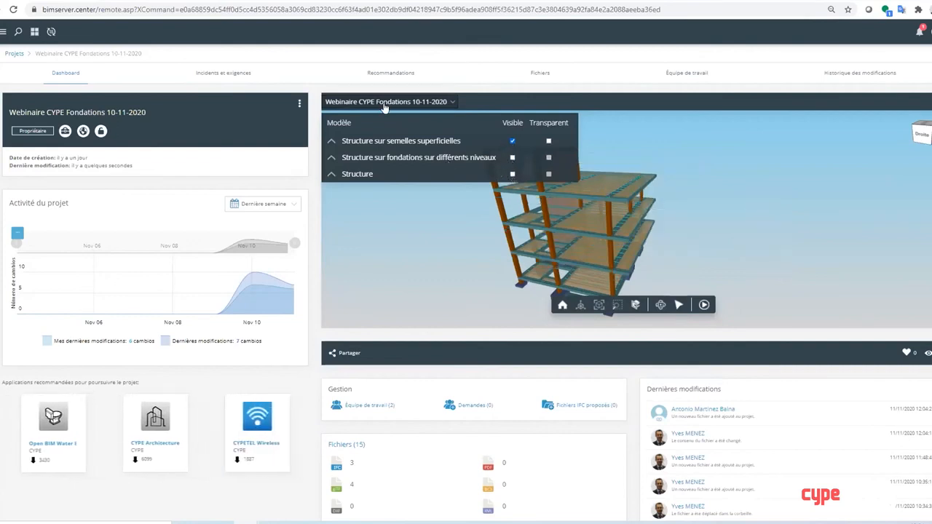
{"action": "left_click", "coordinate": [383, 103]}
{"action": "left_click_drag", "start_coordinate": [562, 226], "coordinate": [614, 182]}
Display only the "Structure sur fondations sur différents niveaux" model and inspect its foundations in 3D.
{"action": "left_click", "coordinate": [451, 102]}
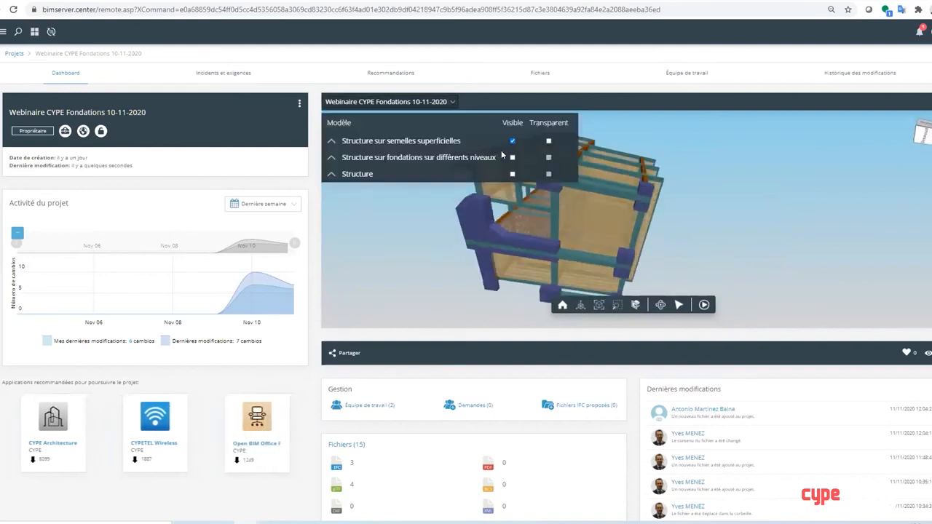
{"action": "left_click", "coordinate": [513, 158]}
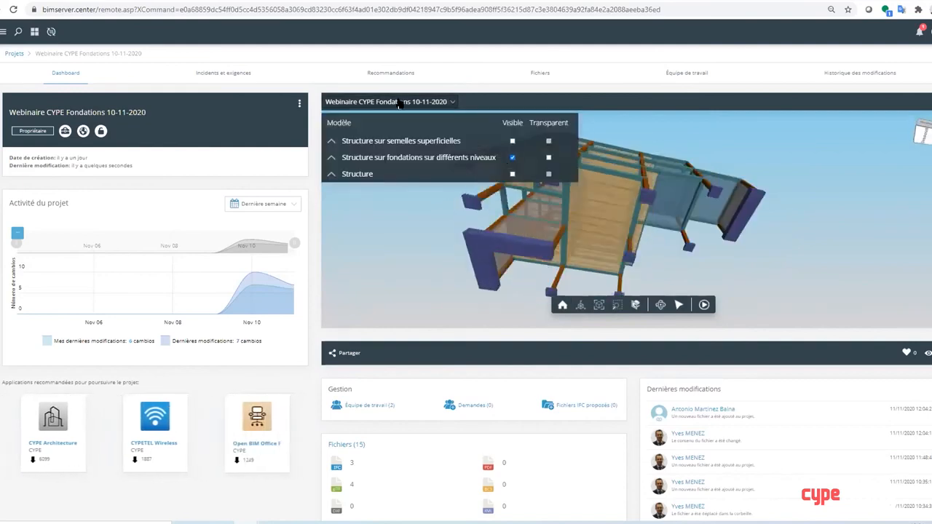
{"action": "left_click_drag", "start_coordinate": [476, 162], "coordinate": [419, 119]}
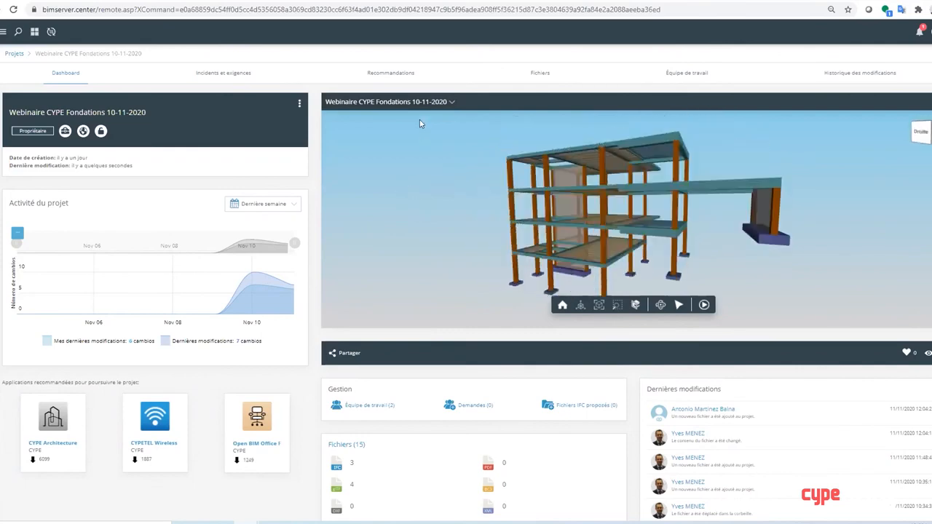
Make only the "Structure" model visible and examine its pile cap foundations up close.
{"action": "left_click", "coordinate": [432, 103]}
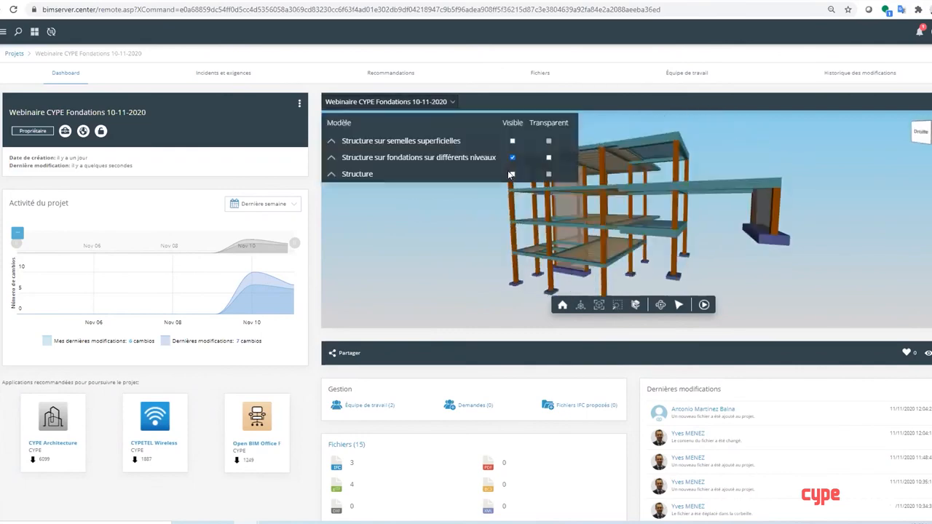
{"action": "left_click", "coordinate": [513, 175]}
{"action": "left_click", "coordinate": [513, 157]}
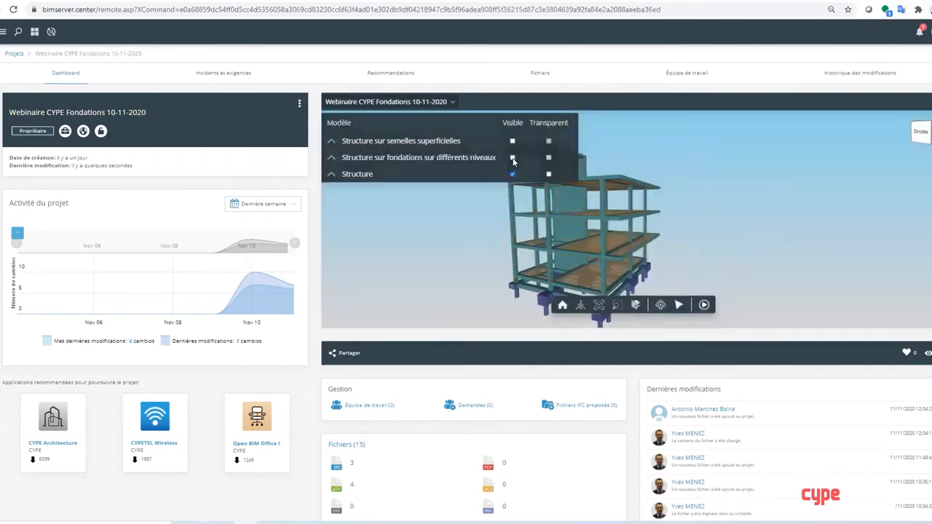
{"action": "left_click", "coordinate": [452, 102]}
{"action": "left_click_drag", "start_coordinate": [515, 213], "coordinate": [553, 181]}
{"action": "scroll", "coordinate": [505, 208], "scroll_direction": "up", "scroll_amount": 4}
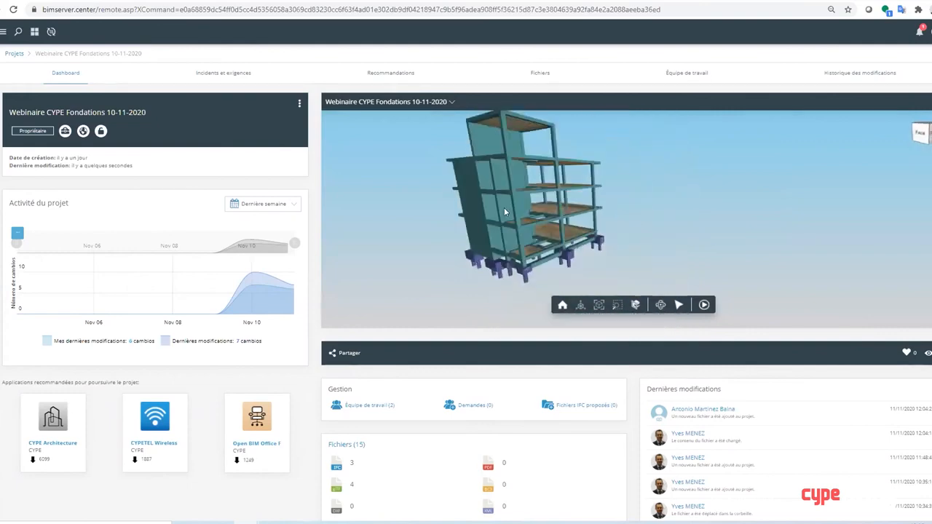
{"action": "left_click", "coordinate": [443, 105]}
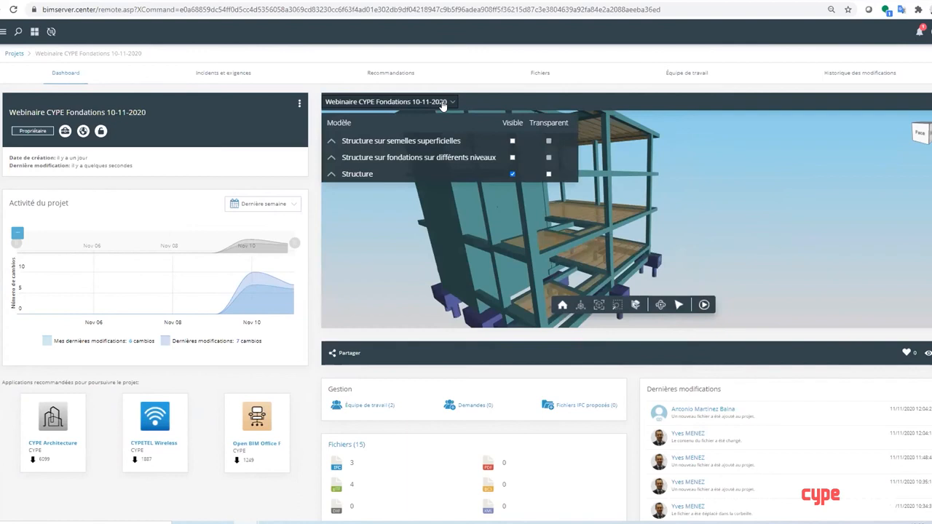
{"action": "left_click", "coordinate": [442, 106]}
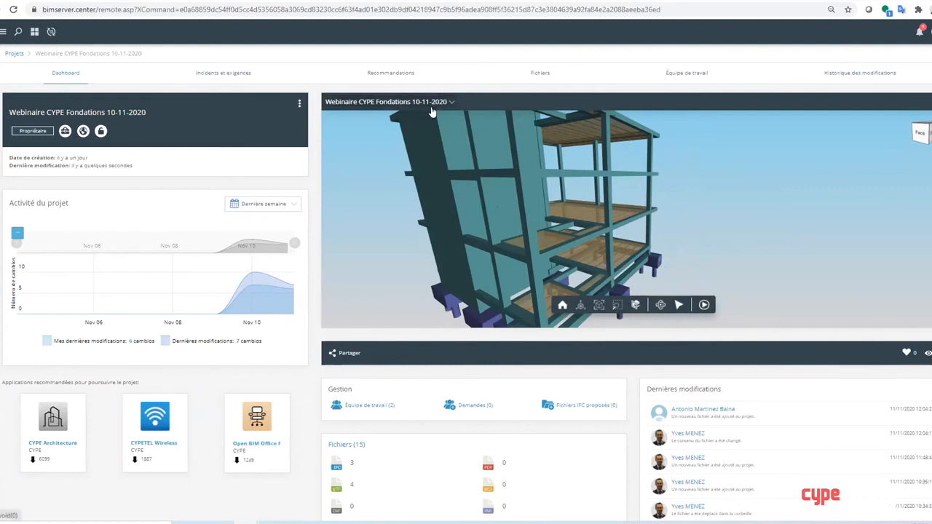
Download the project's sharing QR code as the PNG file webinaire_cype_fondations_10112020_QR and close the sharing window.
{"action": "left_click", "coordinate": [348, 354]}
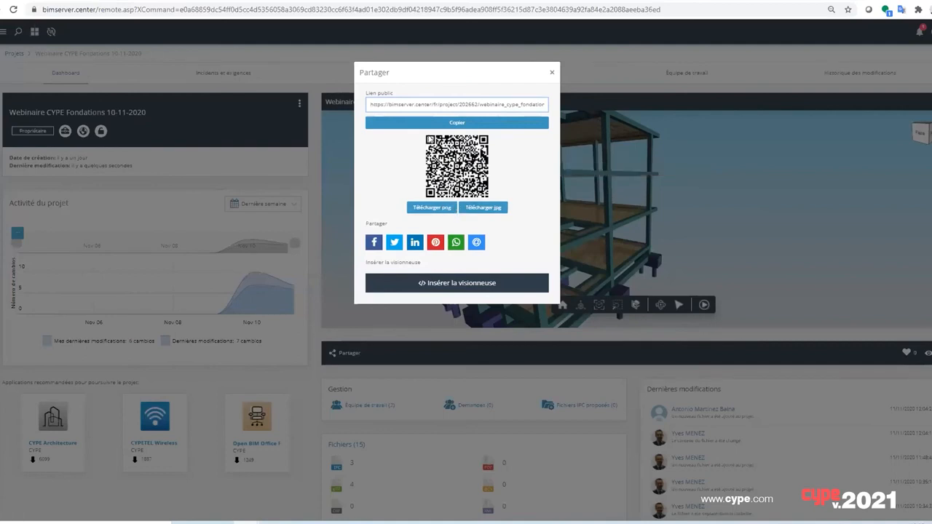
{"action": "left_click", "coordinate": [447, 210]}
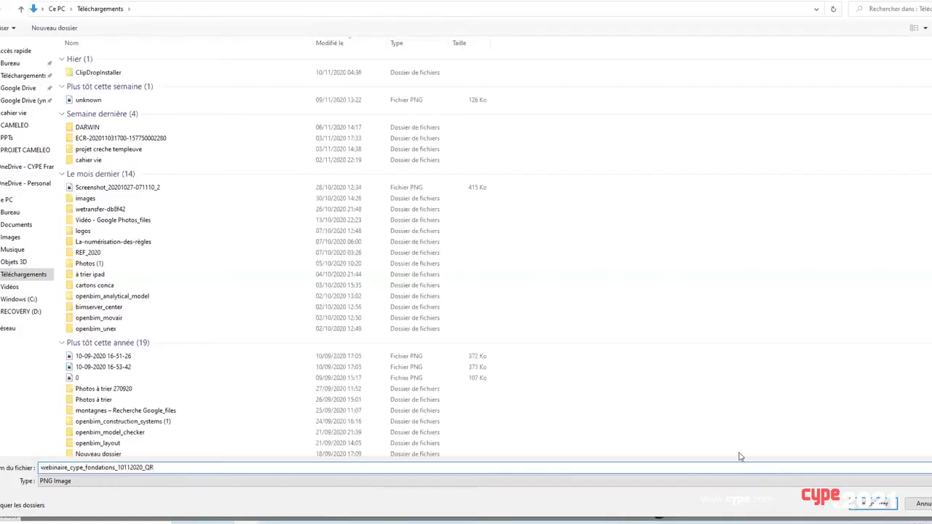
{"action": "key", "text": "Return"}
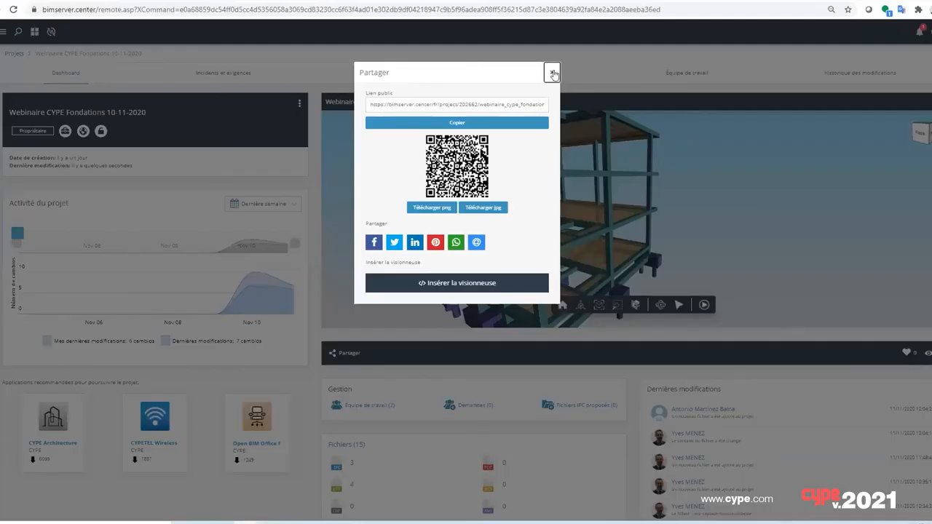
{"action": "left_click", "coordinate": [552, 74]}
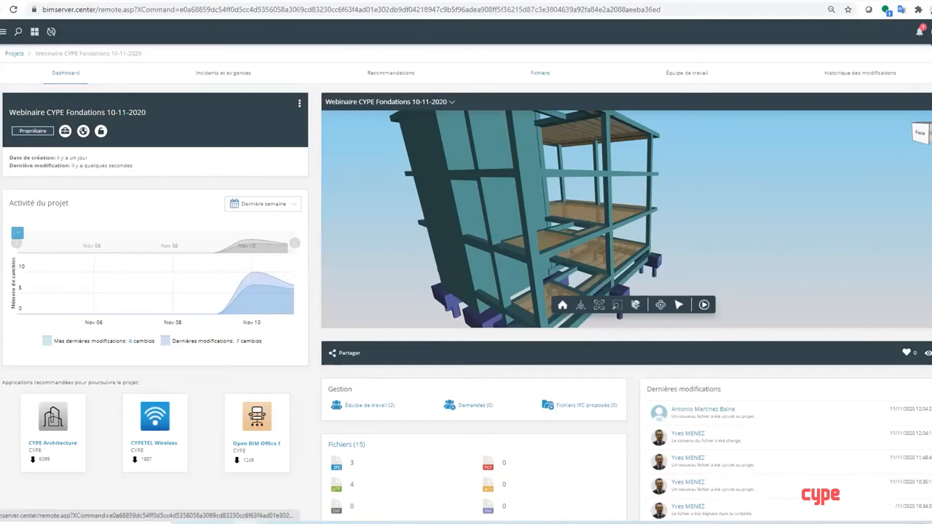
Inspect the structure's wall side up close, and refresh the project page to load the latest shared models.
{"action": "left_click", "coordinate": [929, 31]}
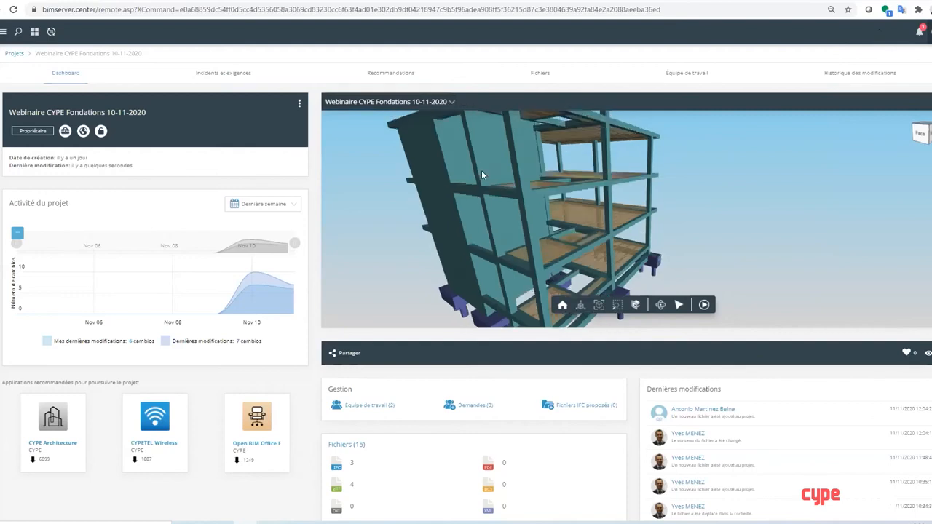
{"action": "left_click_drag", "start_coordinate": [482, 171], "coordinate": [483, 211]}
{"action": "scroll", "coordinate": [484, 212], "scroll_direction": "up", "scroll_amount": 3}
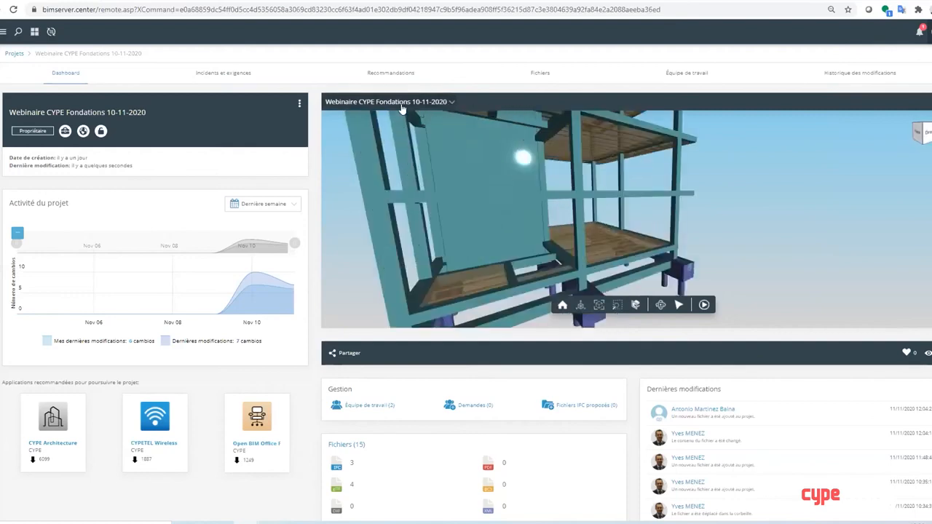
{"action": "left_click", "coordinate": [267, 11]}
{"action": "key", "text": "Return"}
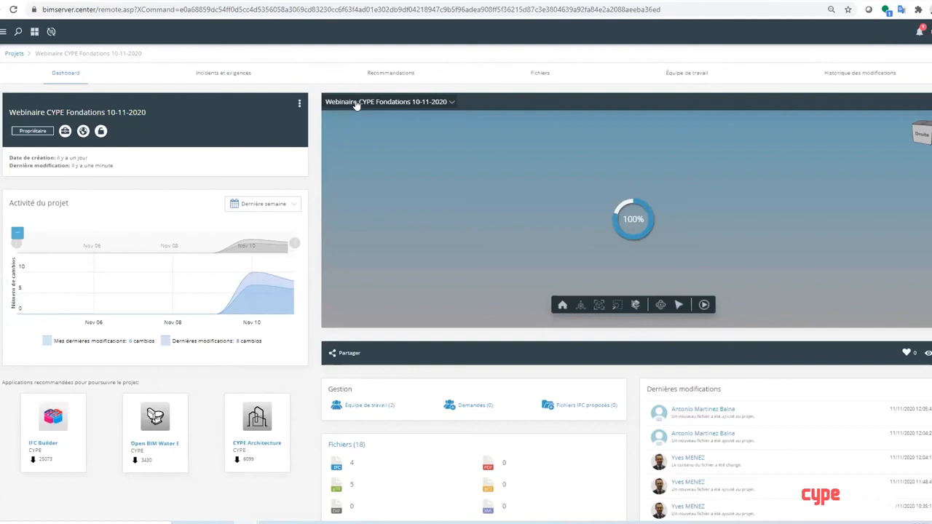
Show only the "Structure avec radier" model, hiding the three others, and examine it in 3D.
{"action": "left_click", "coordinate": [385, 107]}
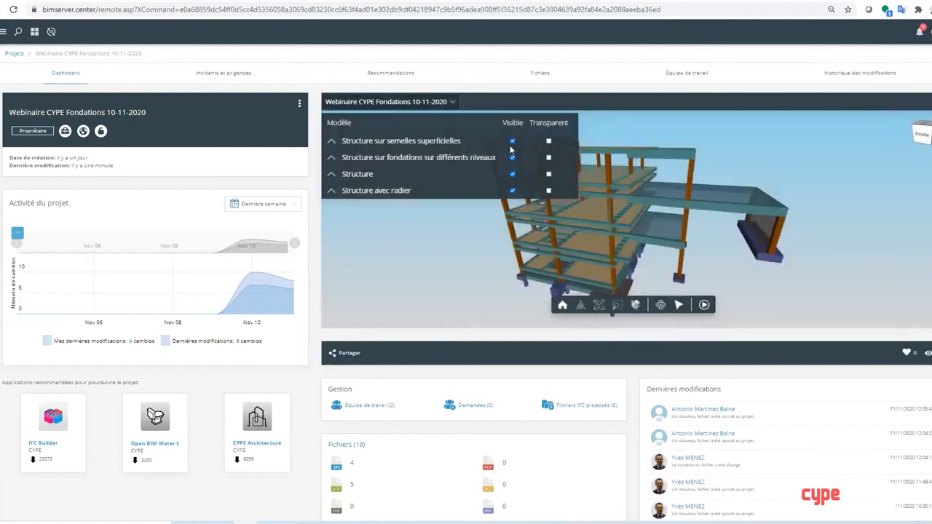
{"action": "left_click", "coordinate": [512, 141]}
{"action": "left_click", "coordinate": [511, 157]}
{"action": "left_click", "coordinate": [512, 174]}
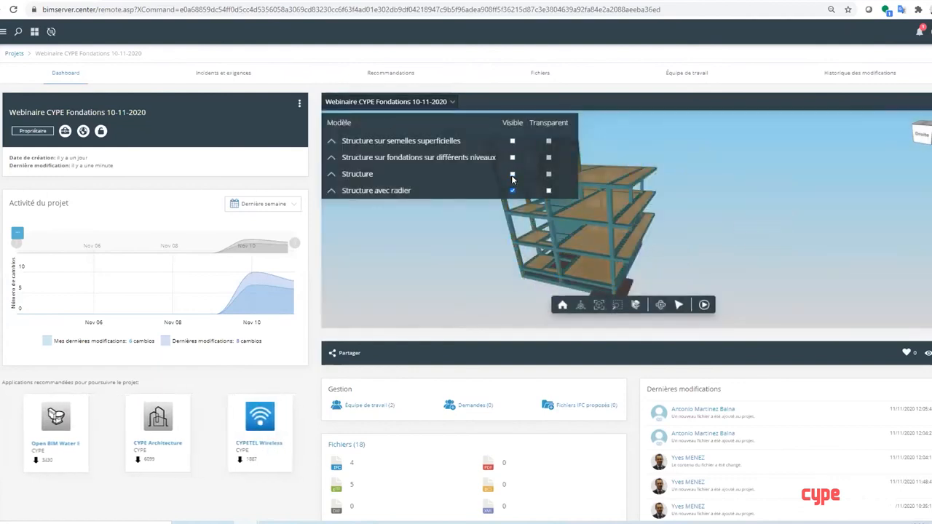
{"action": "left_click", "coordinate": [433, 108]}
{"action": "left_click_drag", "start_coordinate": [524, 252], "coordinate": [606, 275]}
{"action": "scroll", "coordinate": [564, 210], "scroll_direction": "up", "scroll_amount": 4}
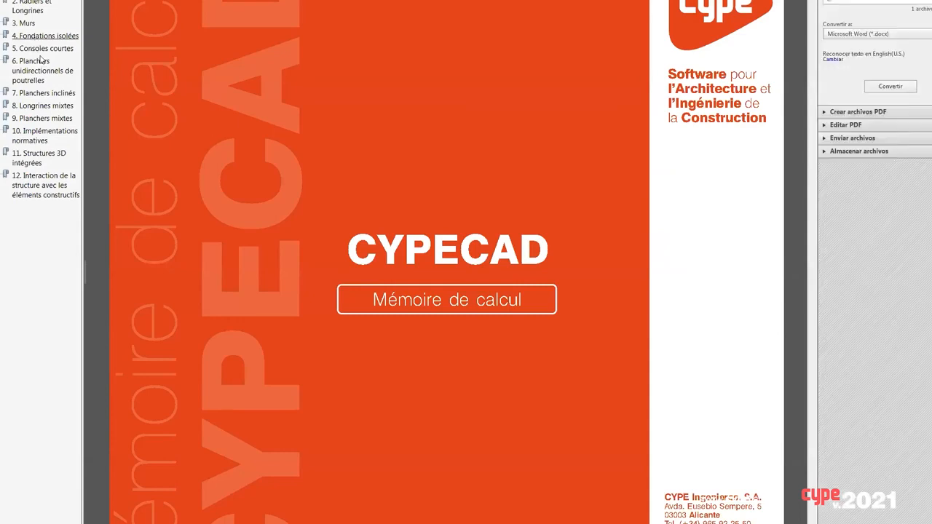
Open chapter 2, Radiers et Longrines, of the CYPECAD calculation manual and read about the reaction modulus and the soil coefficient table.
{"action": "left_click", "coordinate": [31, 6]}
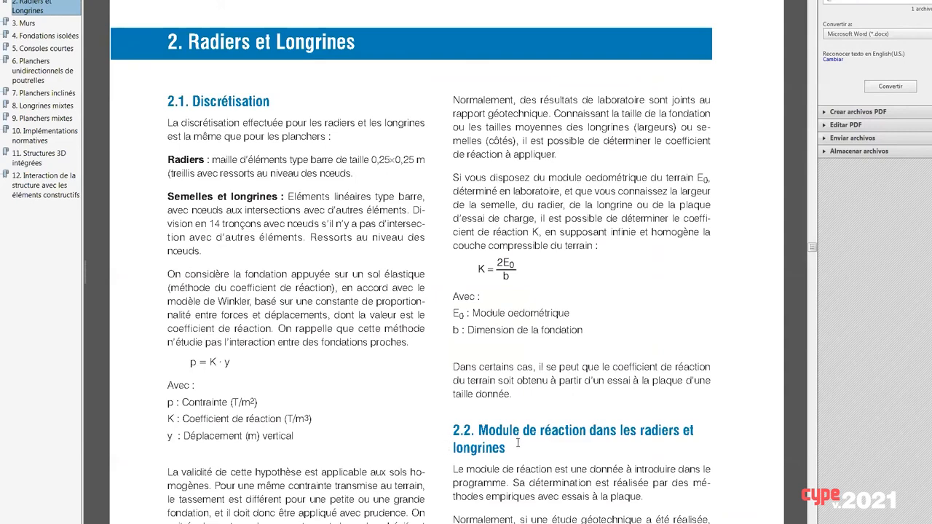
{"action": "scroll", "coordinate": [517, 442], "scroll_direction": "down", "scroll_amount": 1}
{"action": "scroll", "coordinate": [517, 443], "scroll_direction": "up", "scroll_amount": 1}
{"action": "scroll", "coordinate": [523, 439], "scroll_direction": "down", "scroll_amount": 1}
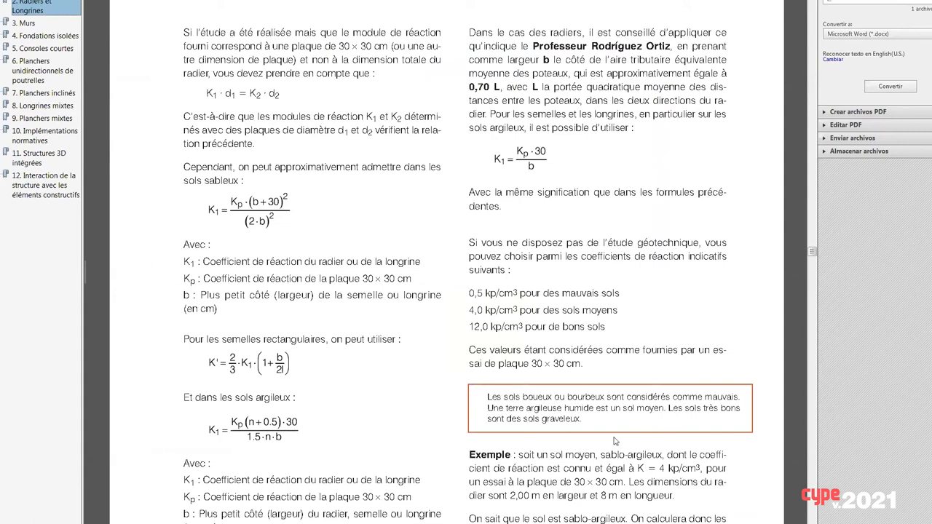
{"action": "scroll", "coordinate": [679, 296], "scroll_direction": "down", "scroll_amount": 3}
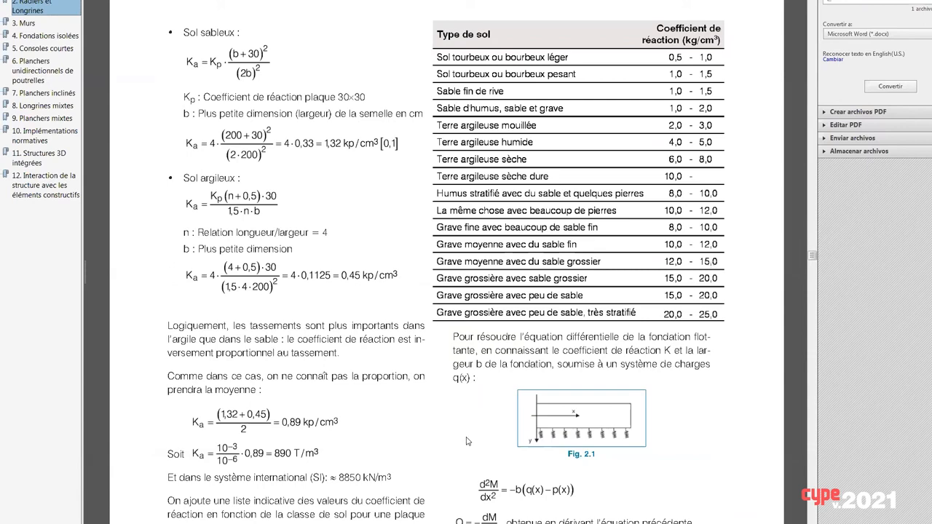
{"action": "scroll", "coordinate": [418, 425], "scroll_direction": "down", "scroll_amount": 3}
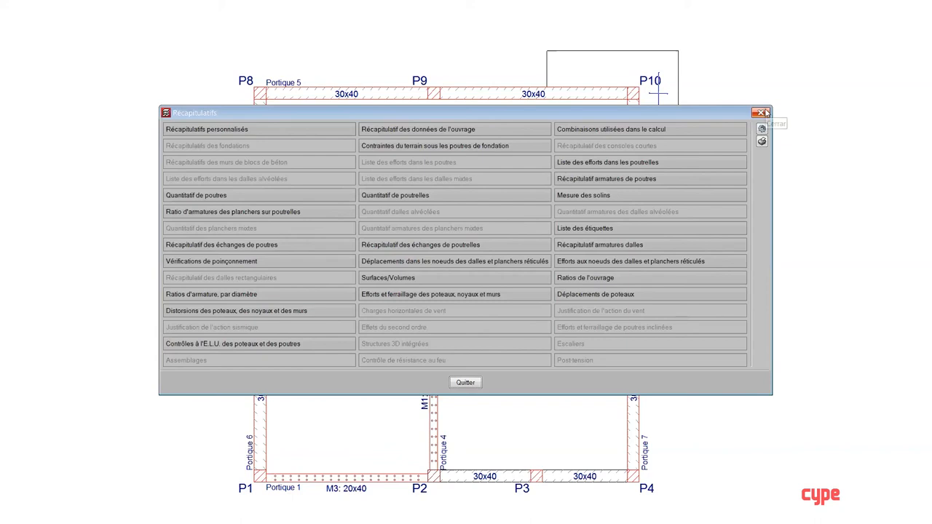
Close the Récapitulatifs report list without generating a report.
{"action": "left_click", "coordinate": [760, 113]}
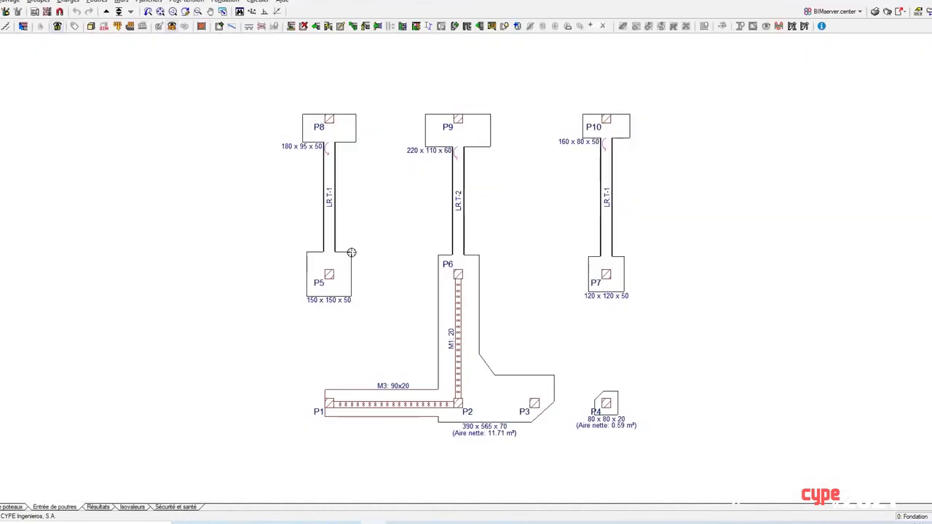
Examine the soil's allowable stress for durable situations in the general data's foundation settings, and leave them without changes.
{"action": "left_click", "coordinate": [10, 1]}
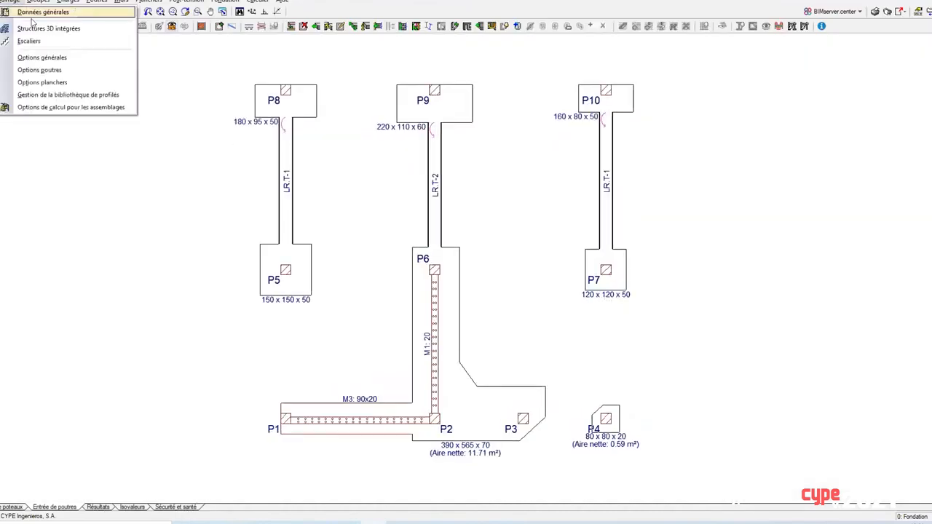
{"action": "left_click", "coordinate": [33, 13]}
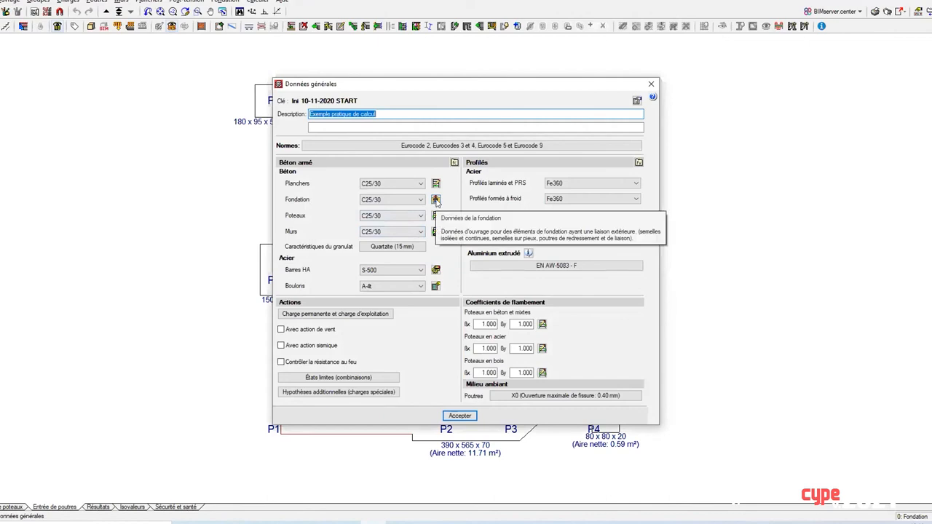
{"action": "left_click", "coordinate": [436, 201]}
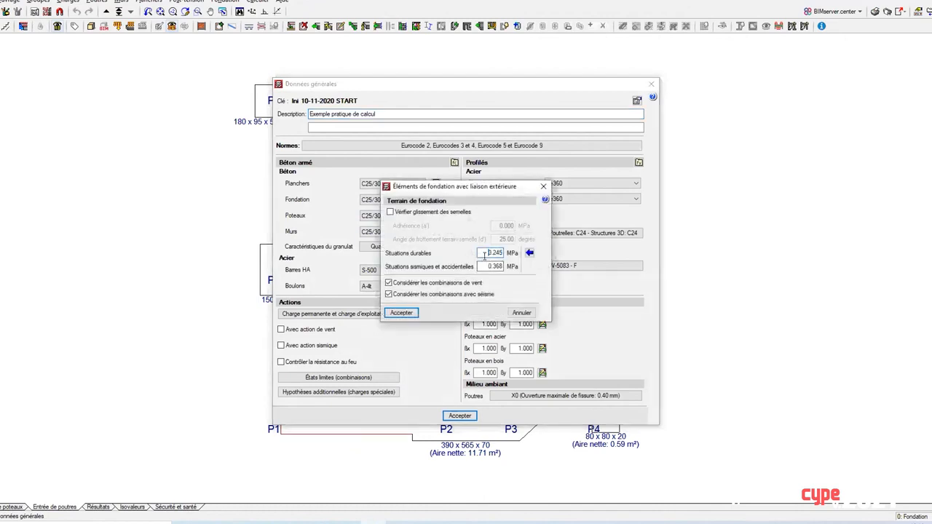
{"action": "mouse_move", "coordinate": [484, 255]}
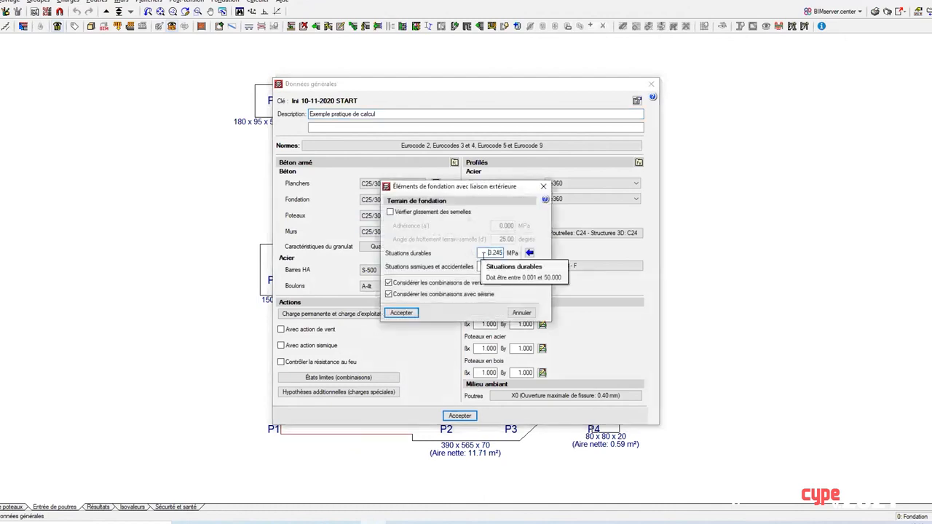
{"action": "left_click", "coordinate": [483, 255]}
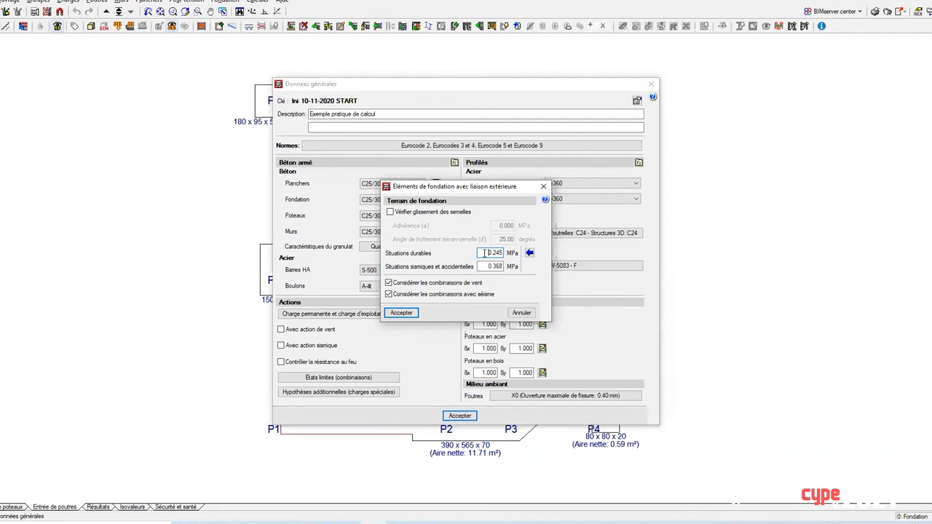
{"action": "left_click", "coordinate": [521, 312]}
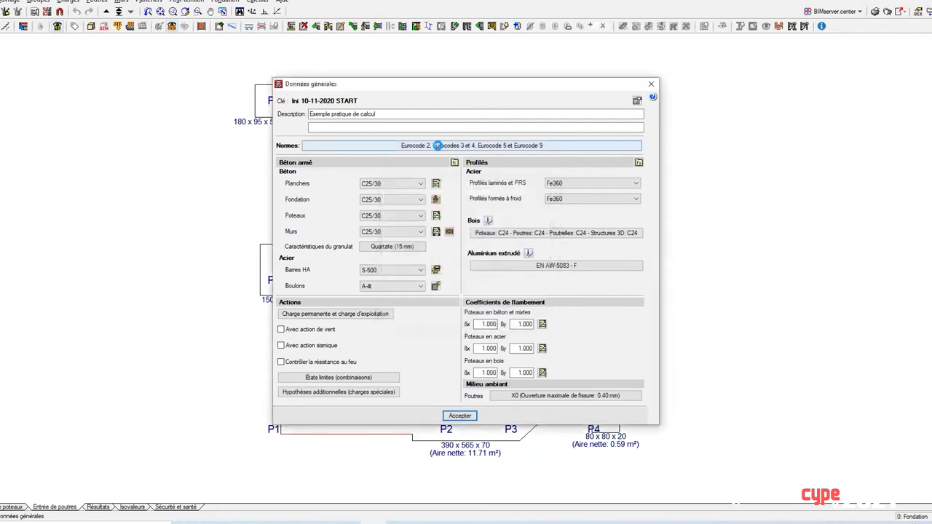
Change the concrete design code to BAEL-91 (R-99) (France), accepting the new default tables and the loss of calculation results.
{"action": "left_click", "coordinate": [440, 145]}
{"action": "left_click", "coordinate": [460, 208]}
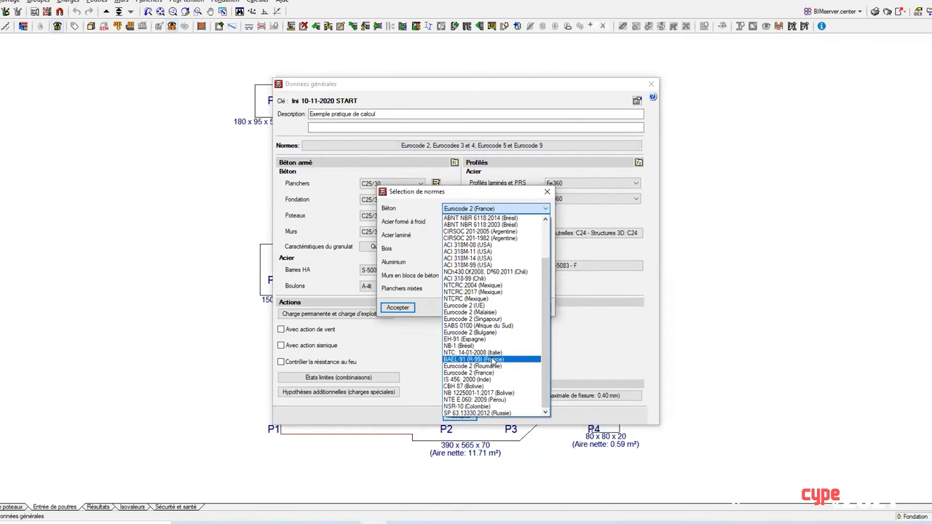
{"action": "left_click", "coordinate": [492, 360]}
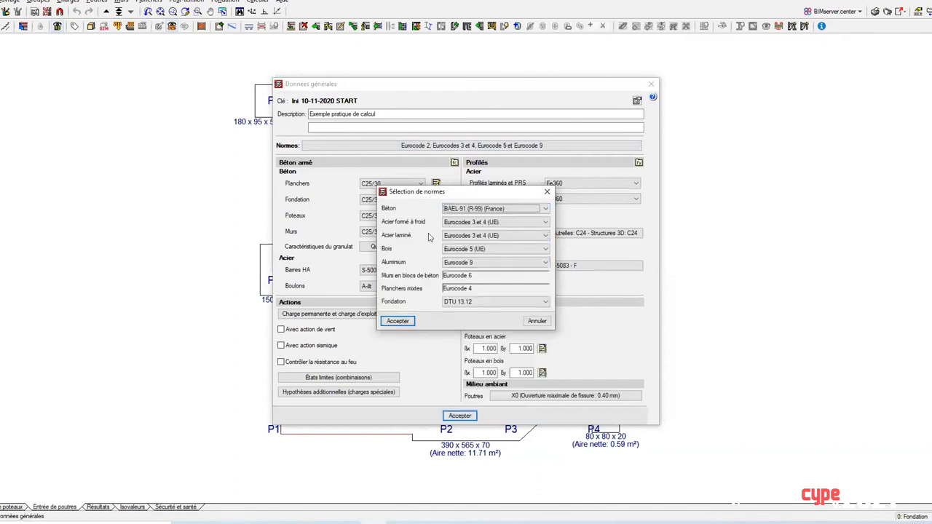
{"action": "left_click", "coordinate": [399, 321]}
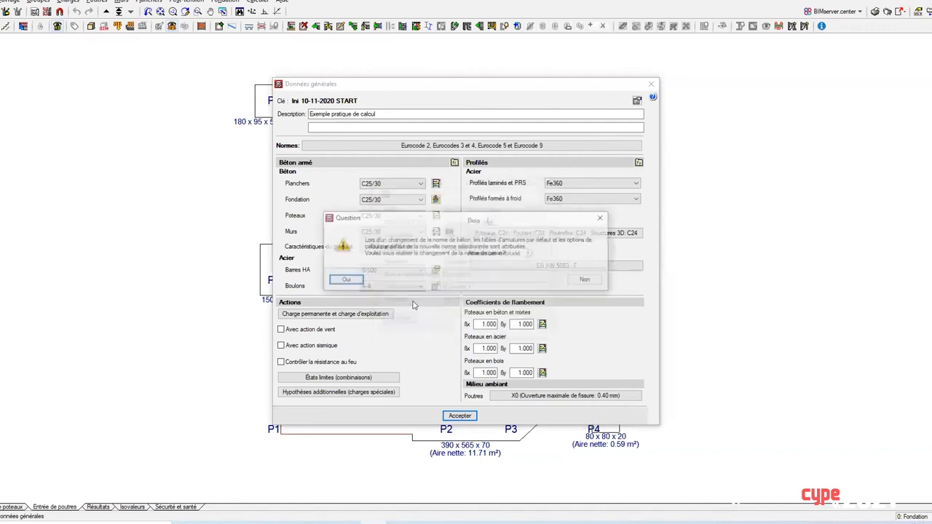
{"action": "left_click", "coordinate": [351, 282]}
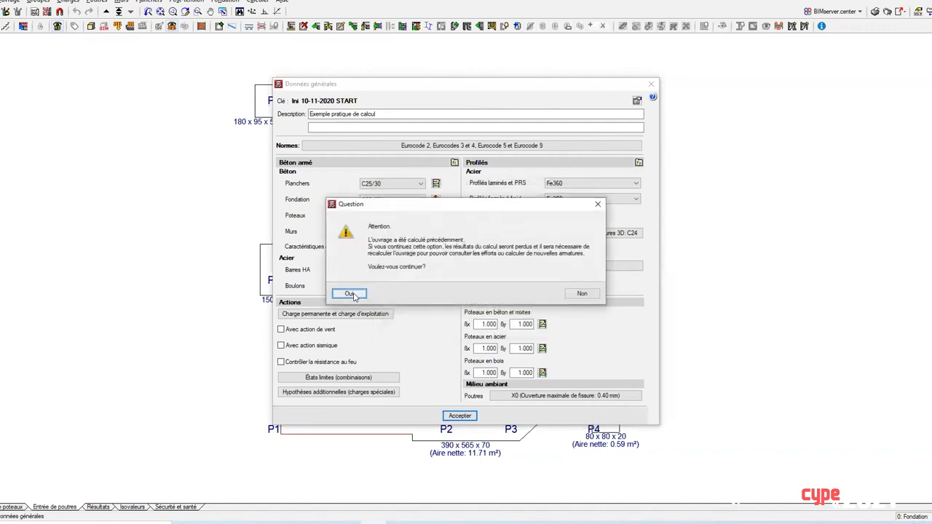
{"action": "left_click", "coordinate": [350, 294]}
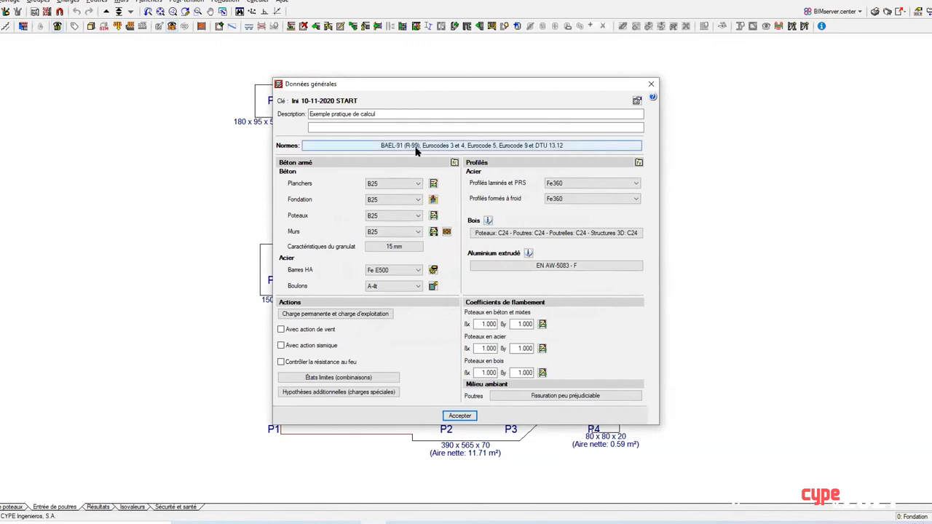
Examine the foundation soil data under the BAEL code, including the allowable ELU stress and the ELS/ELU stress ratio, without changing them.
{"action": "left_click", "coordinate": [433, 199]}
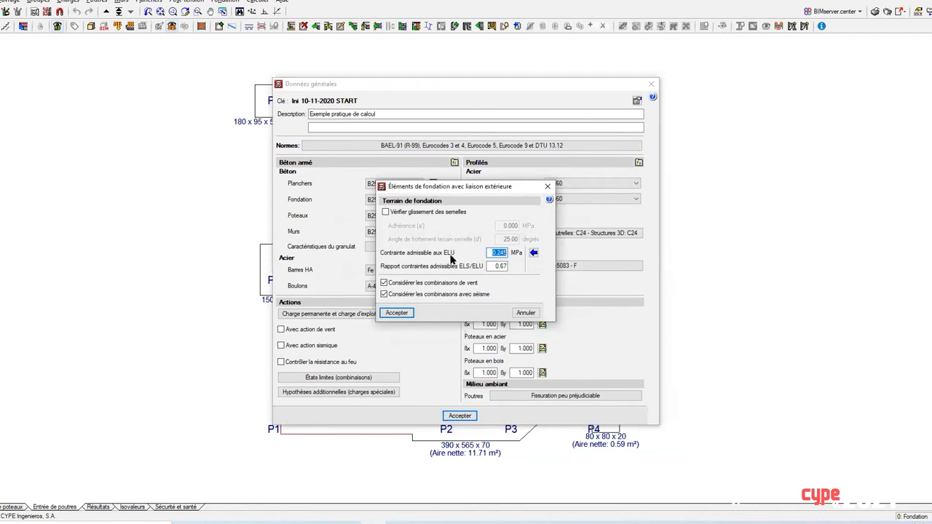
{"action": "left_click", "coordinate": [495, 267]}
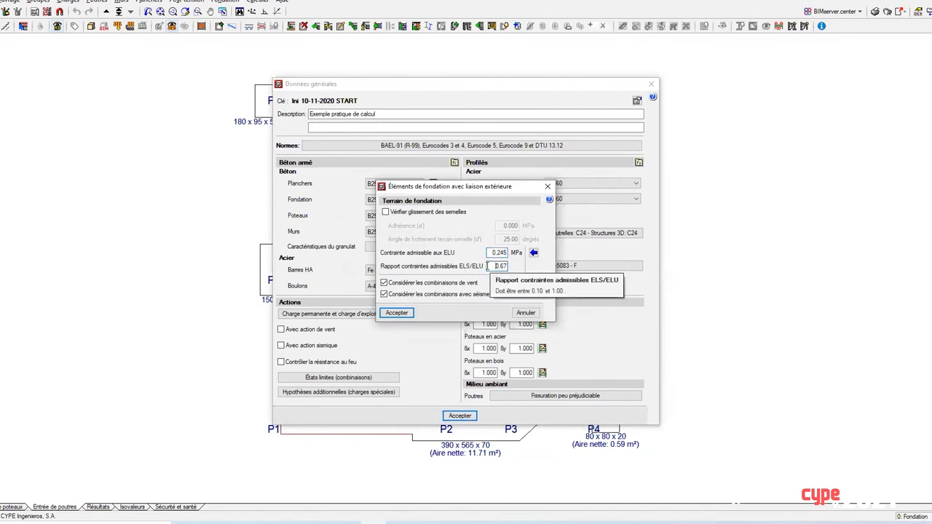
{"action": "left_click", "coordinate": [522, 313]}
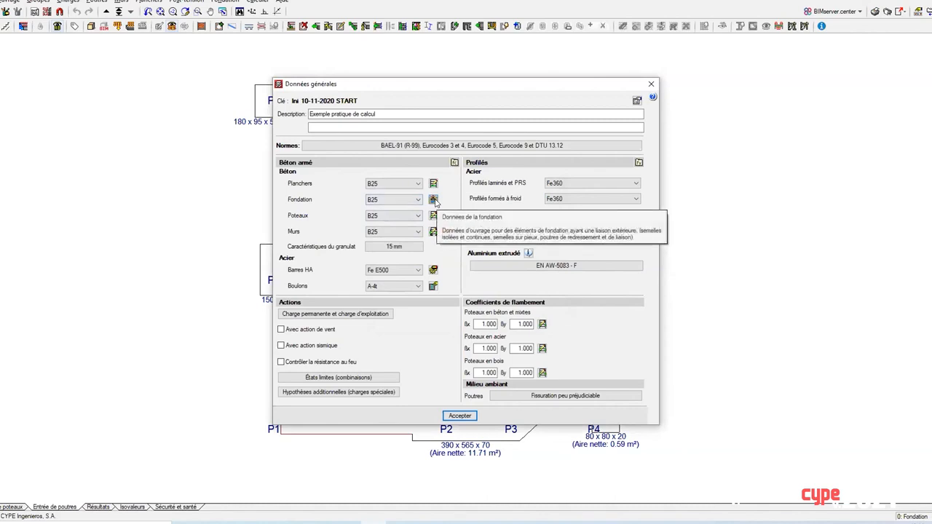
{"action": "left_click", "coordinate": [434, 146]}
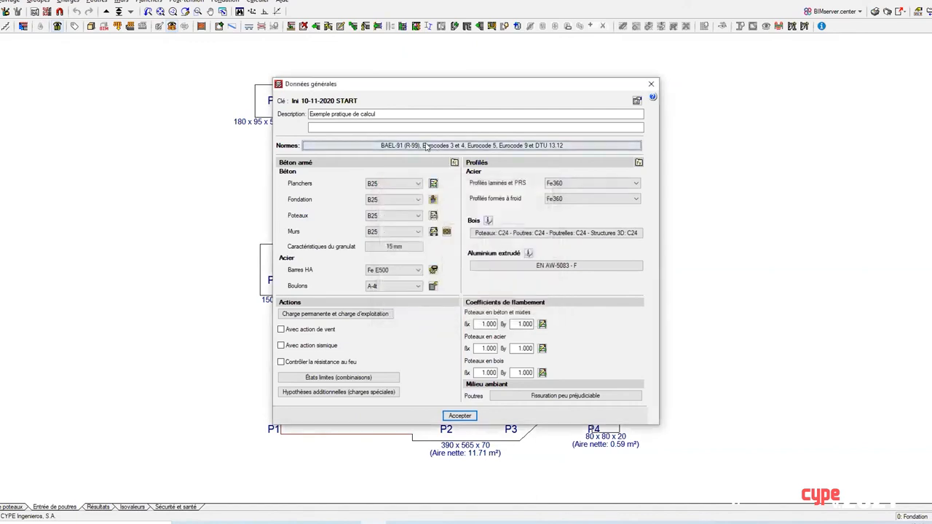
{"action": "left_click", "coordinate": [433, 199]}
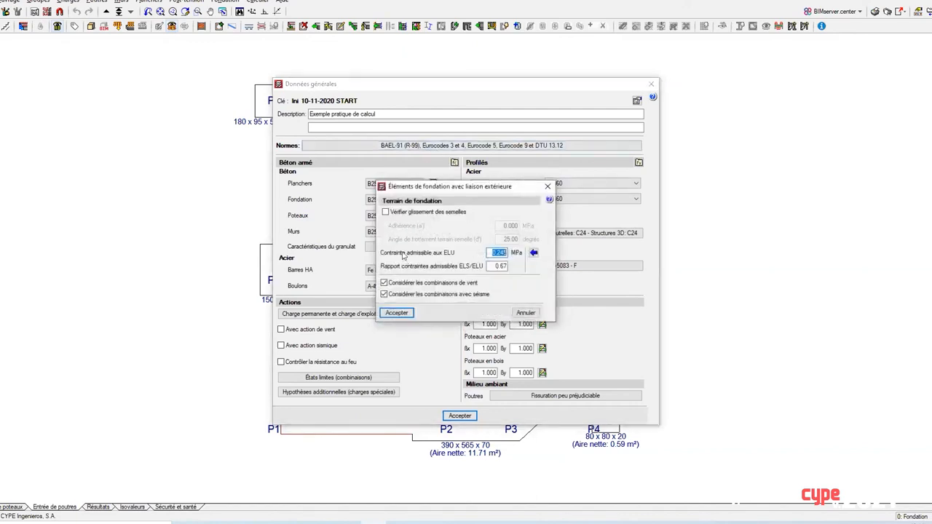
{"action": "left_click", "coordinate": [499, 254]}
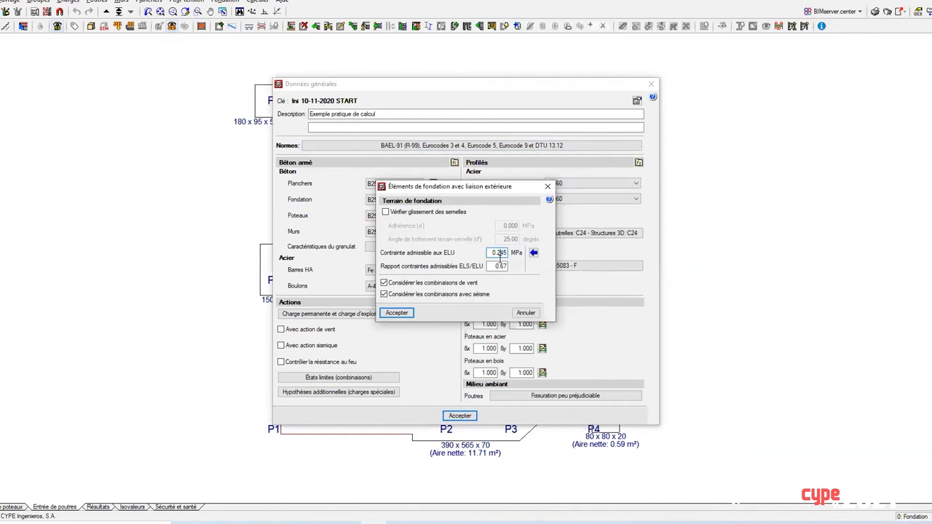
{"action": "left_click", "coordinate": [526, 313]}
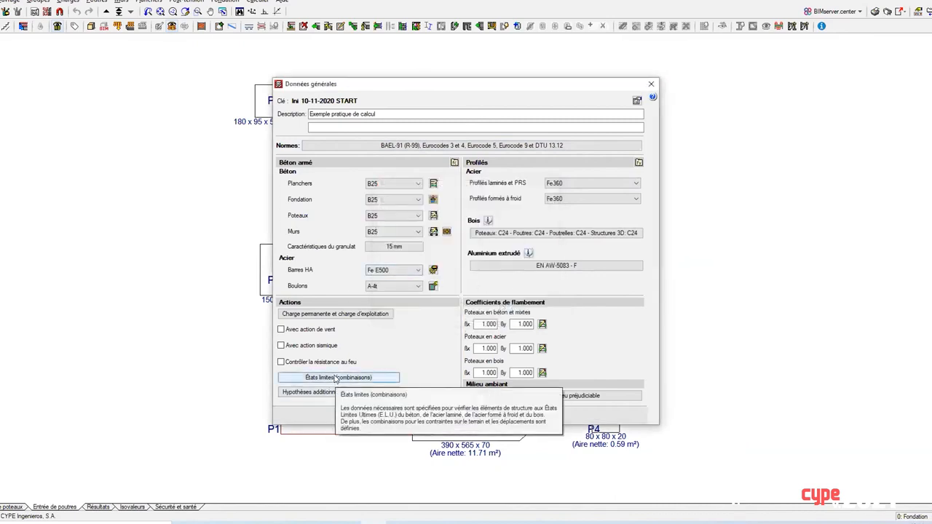
Check the limit state combination settings for soil stresses and accept the general data.
{"action": "left_click", "coordinate": [335, 378]}
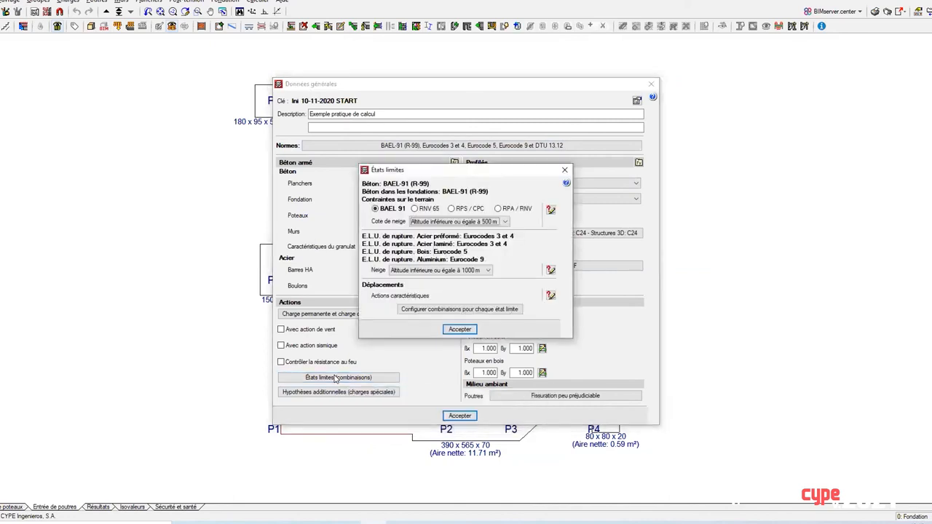
{"action": "left_click", "coordinate": [453, 329]}
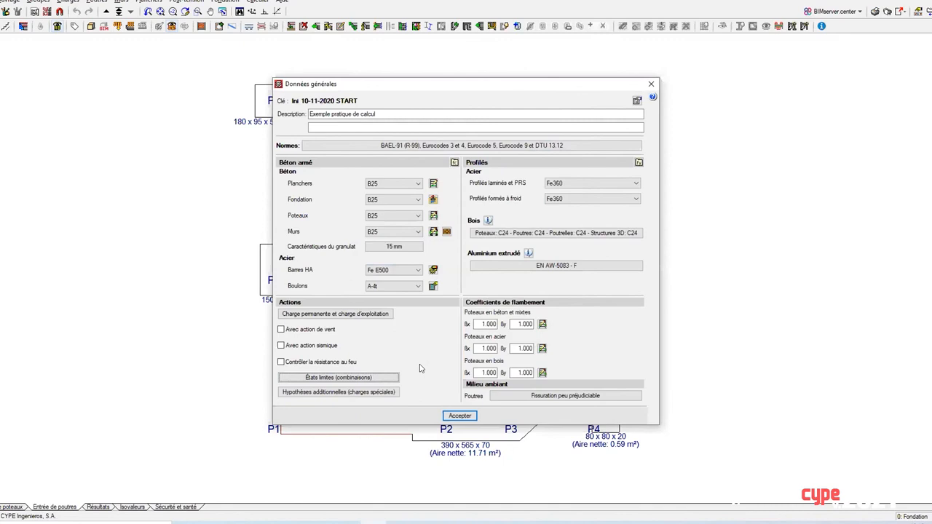
{"action": "left_click", "coordinate": [453, 416]}
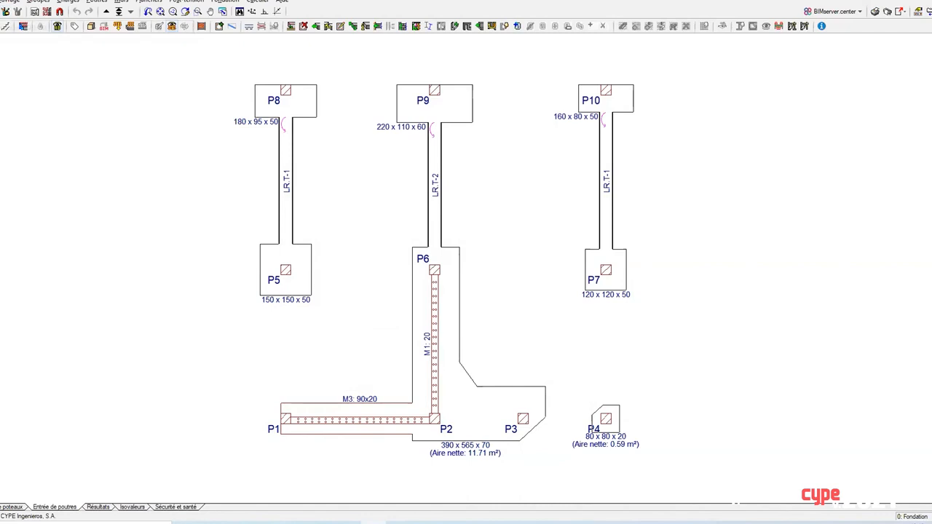
Generate the report of combinations used in the calculation, read its ELU and ELS soil stress coefficients, and close the reports.
{"action": "left_click", "coordinate": [8, 2]}
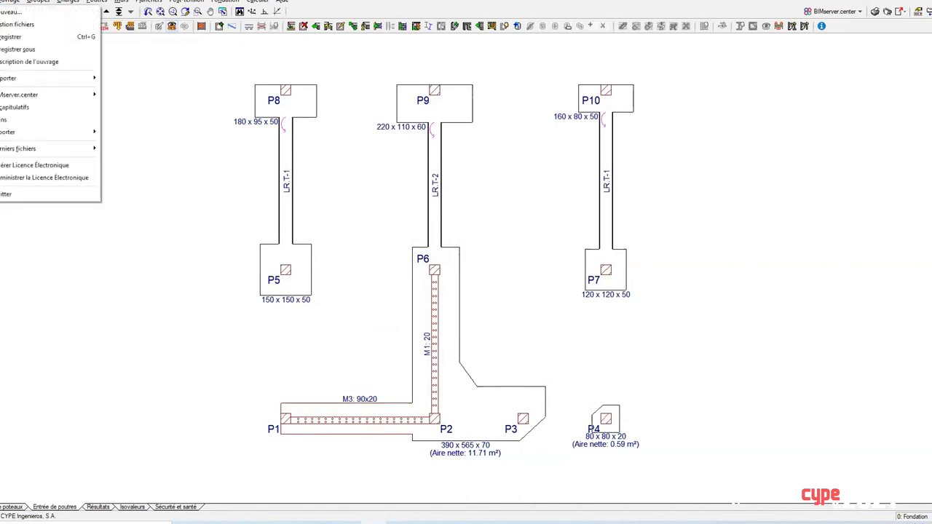
{"action": "left_click", "coordinate": [22, 107]}
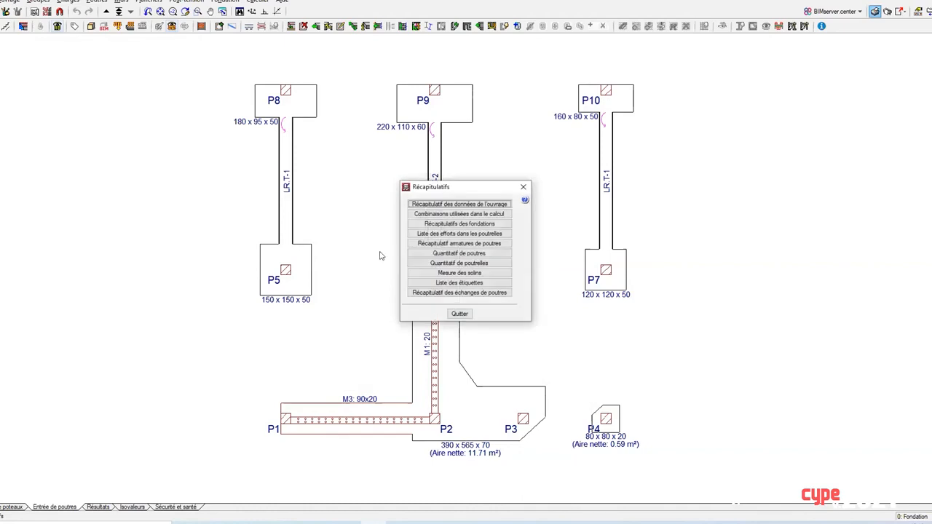
{"action": "left_click", "coordinate": [428, 215]}
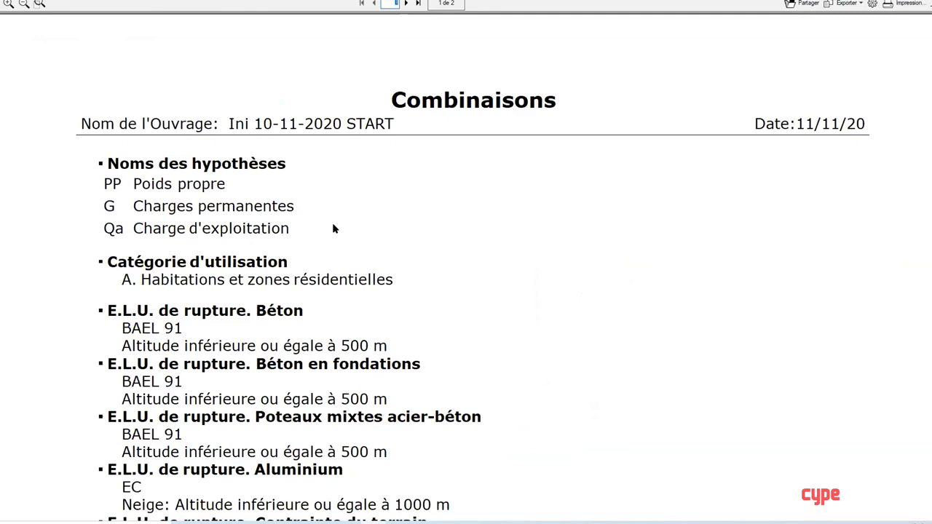
{"action": "scroll", "coordinate": [331, 226], "scroll_direction": "down", "scroll_amount": 5}
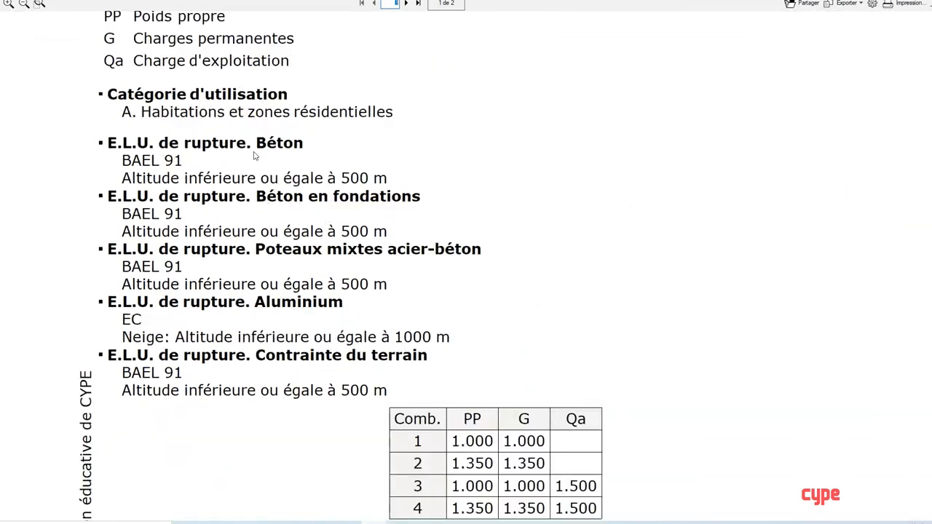
{"action": "scroll", "coordinate": [237, 188], "scroll_direction": "up", "scroll_amount": 2}
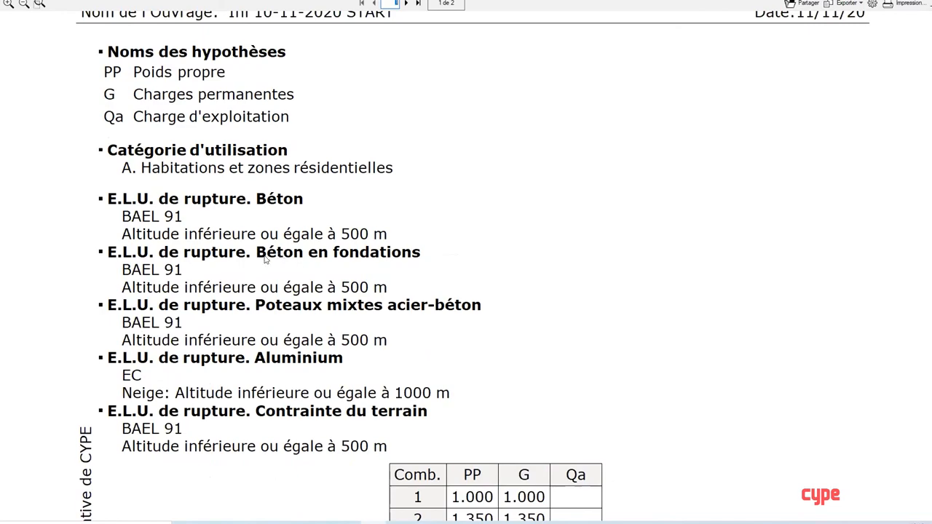
{"action": "scroll", "coordinate": [332, 288], "scroll_direction": "down", "scroll_amount": 6}
{"action": "scroll", "coordinate": [386, 266], "scroll_direction": "down", "scroll_amount": 3}
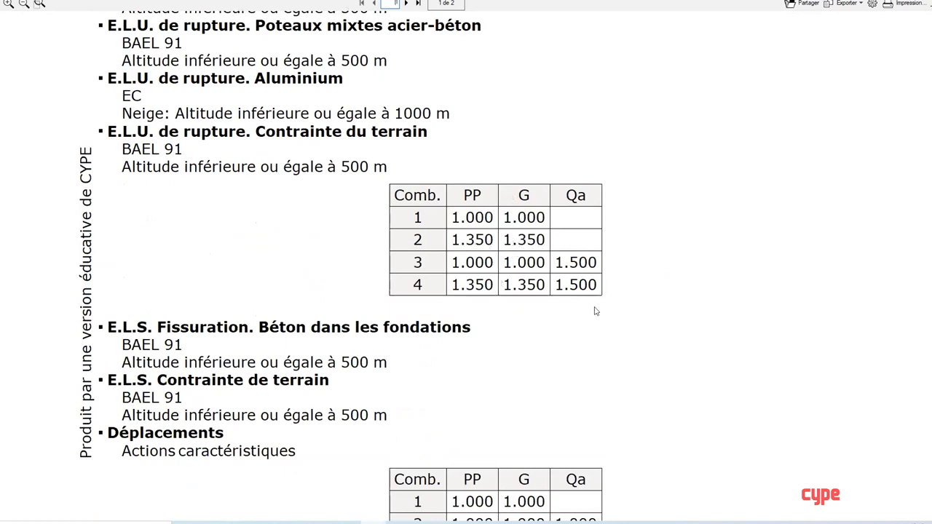
{"action": "scroll", "coordinate": [582, 307], "scroll_direction": "down", "scroll_amount": 6}
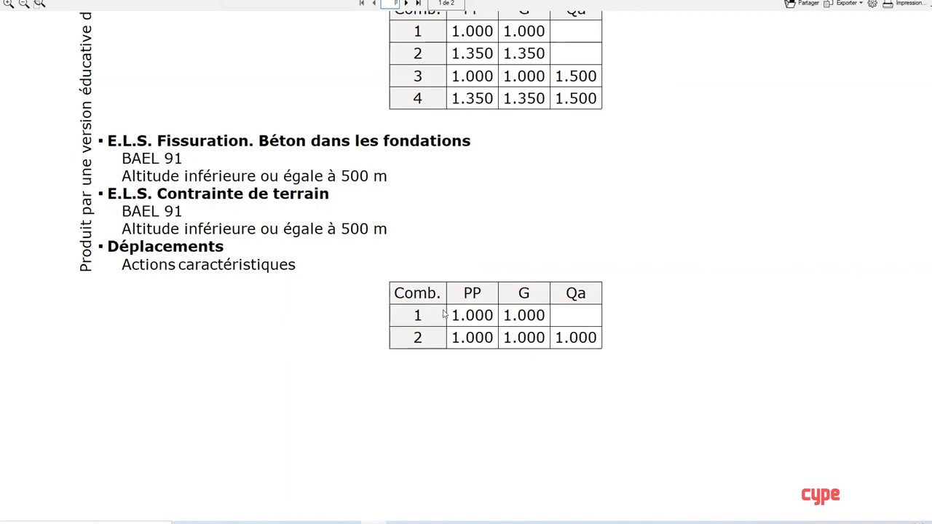
{"action": "scroll", "coordinate": [484, 324], "scroll_direction": "up", "scroll_amount": 4}
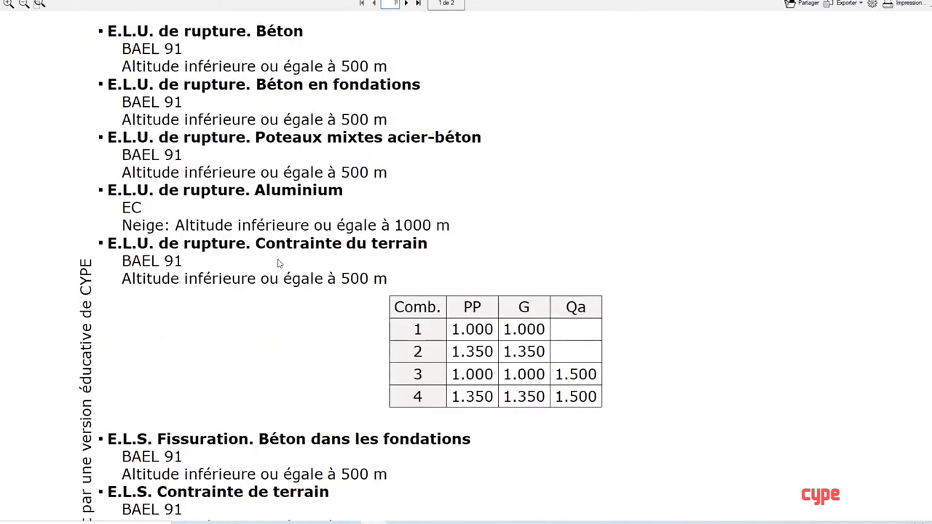
{"action": "scroll", "coordinate": [277, 262], "scroll_direction": "up", "scroll_amount": 1}
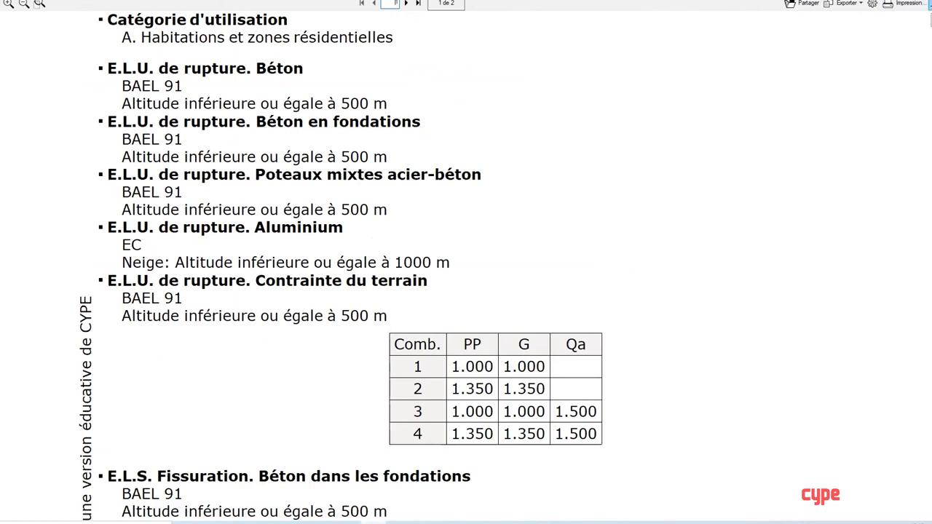
{"action": "left_click_drag", "start_coordinate": [930, 20], "coordinate": [922, 323]}
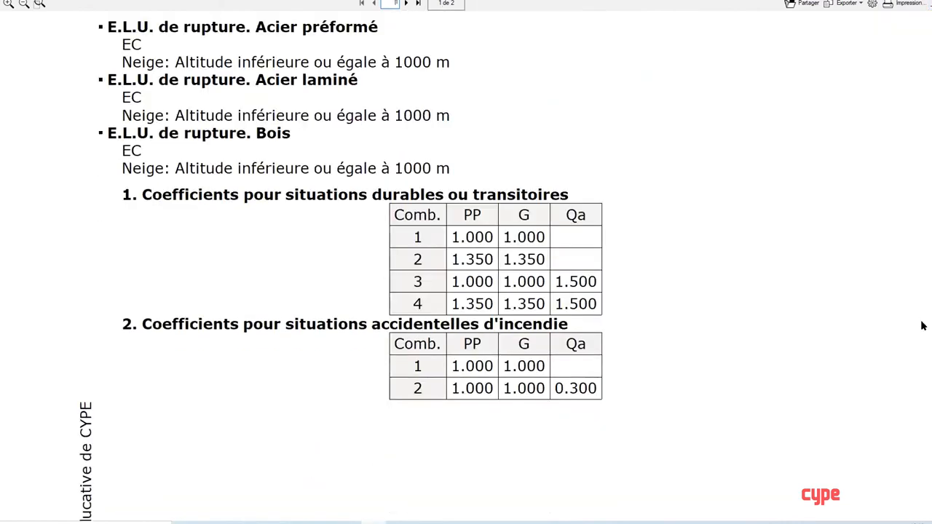
{"action": "left_click_drag", "start_coordinate": [922, 321], "coordinate": [919, 220]}
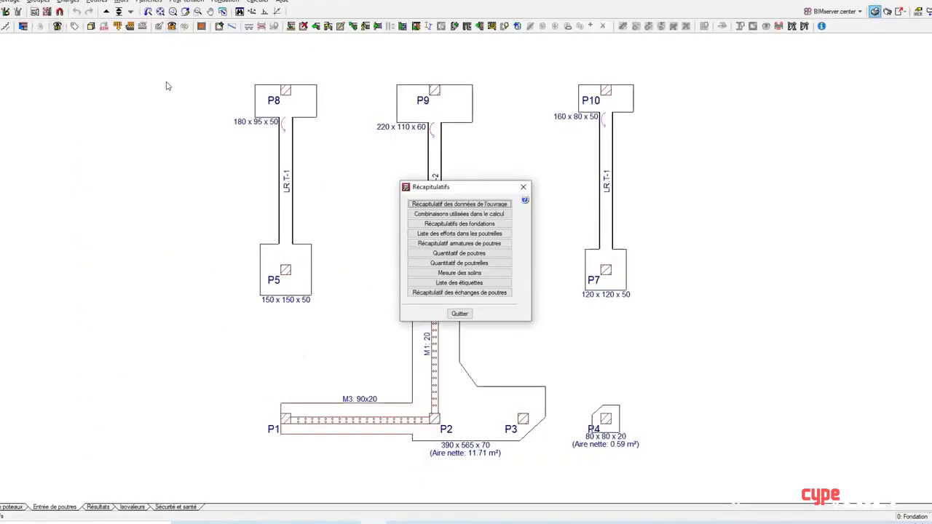
{"action": "left_click", "coordinate": [522, 187]}
Change the concrete design code to Eurocode 2 (France), accepting the new default tables, the general data and the limit state settings.
{"action": "left_click", "coordinate": [10, 1]}
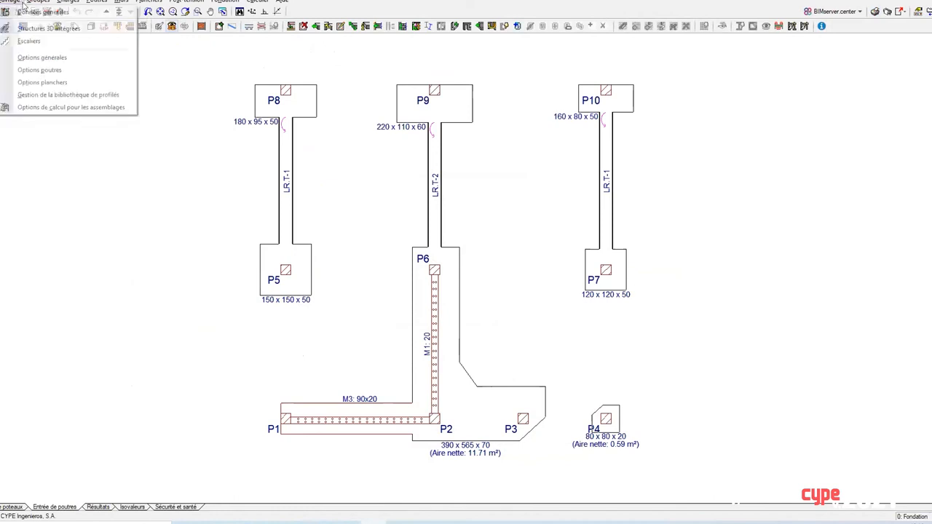
{"action": "left_click", "coordinate": [22, 11]}
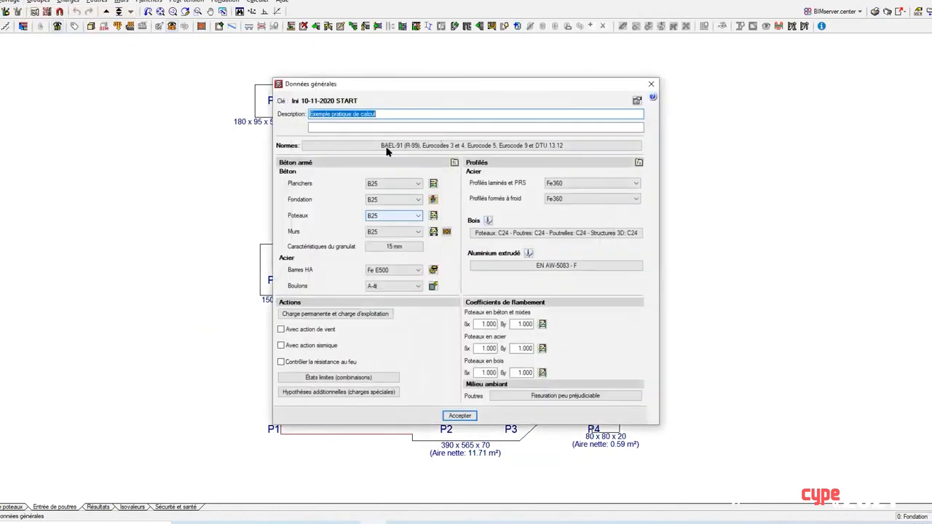
{"action": "left_click", "coordinate": [387, 145]}
{"action": "left_click", "coordinate": [467, 203]}
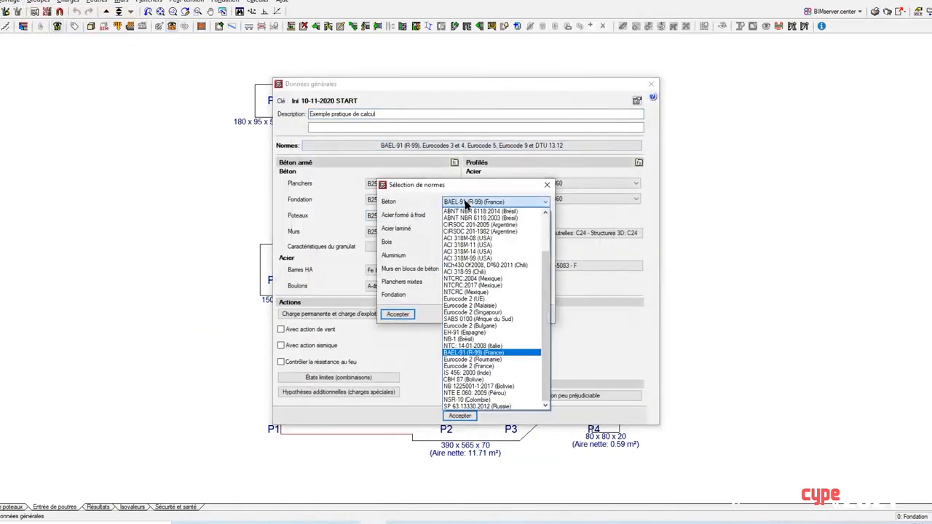
{"action": "left_click", "coordinate": [475, 367]}
{"action": "left_click", "coordinate": [397, 314]}
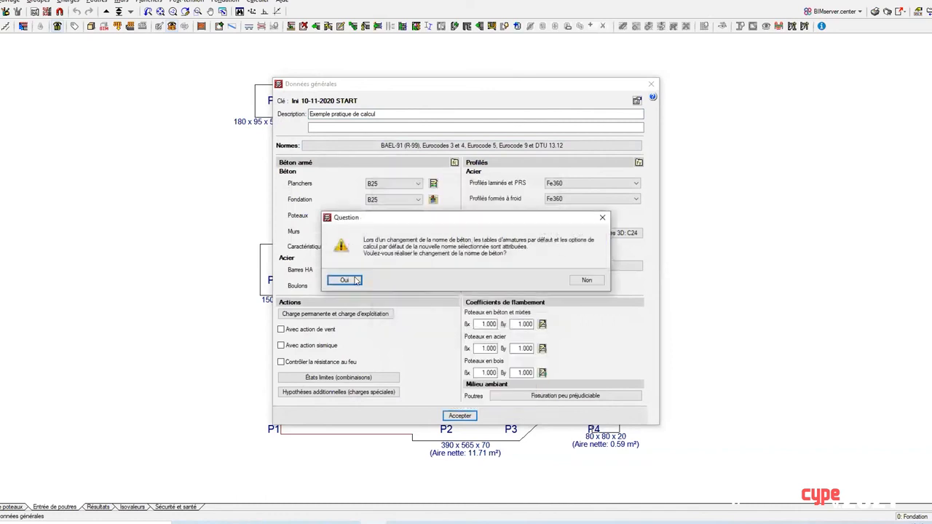
{"action": "left_click", "coordinate": [342, 280]}
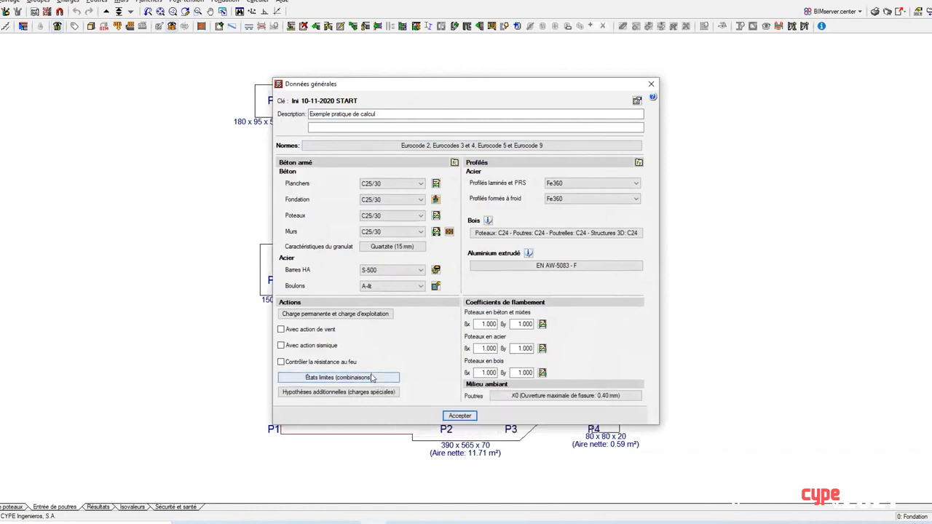
{"action": "left_click", "coordinate": [459, 415]}
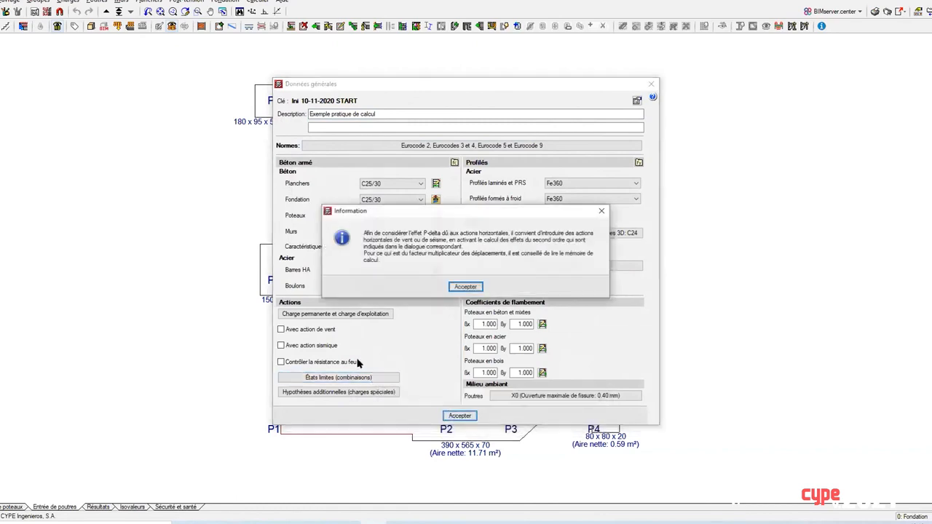
{"action": "left_click", "coordinate": [466, 288]}
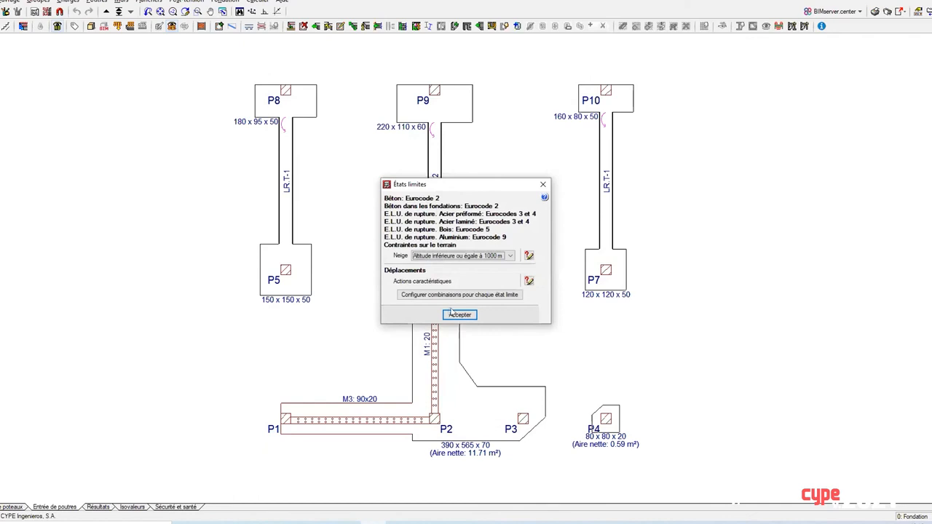
{"action": "left_click", "coordinate": [445, 313]}
Generate the report of combinations used in the calculation and read the coefficients for soil stresses (Contraintes sur le terrain).
{"action": "left_click", "coordinate": [11, 2]}
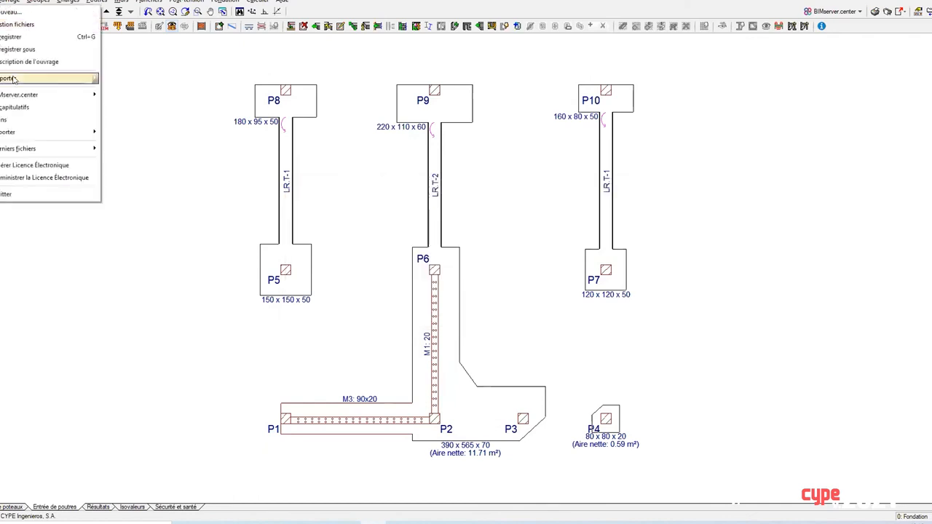
{"action": "left_click", "coordinate": [15, 108]}
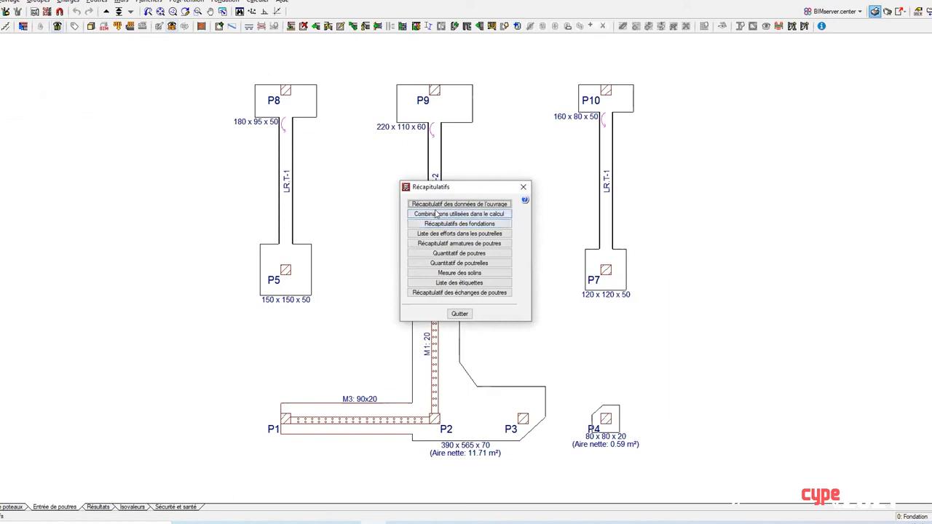
{"action": "left_click", "coordinate": [433, 214]}
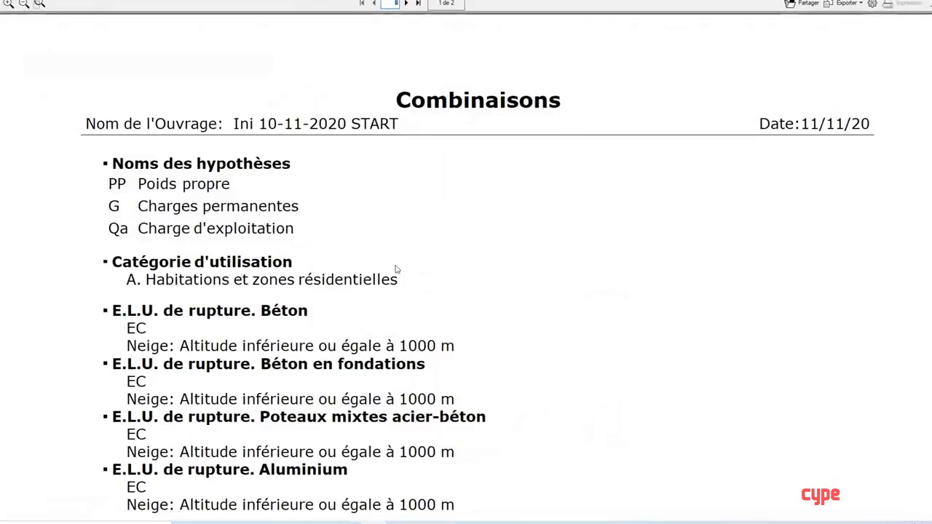
{"action": "scroll", "coordinate": [378, 233], "scroll_direction": "down", "scroll_amount": 4}
{"action": "scroll", "coordinate": [378, 233], "scroll_direction": "down", "scroll_amount": 3}
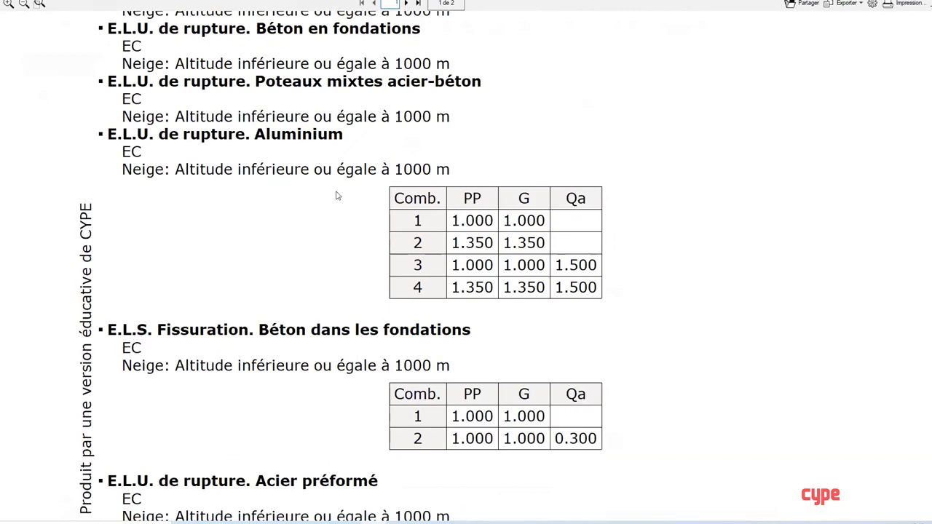
{"action": "scroll", "coordinate": [337, 195], "scroll_direction": "down", "scroll_amount": 7}
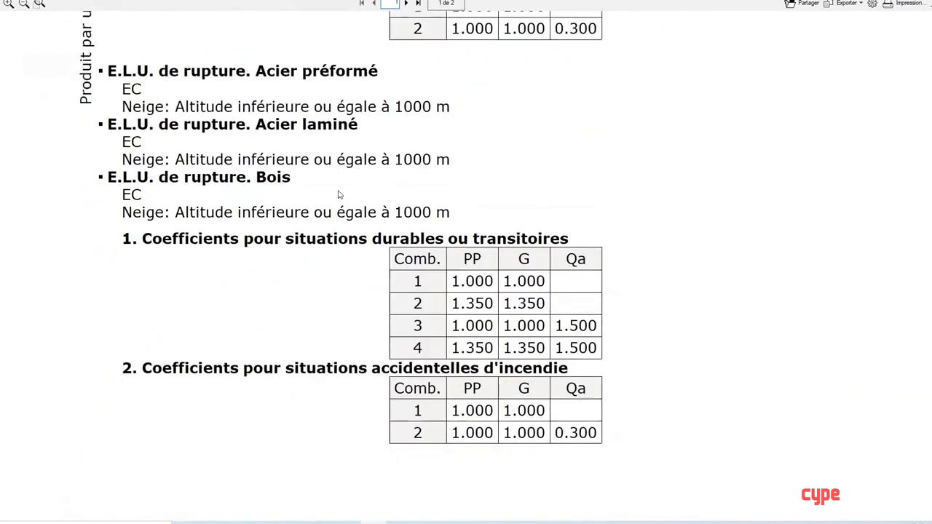
{"action": "scroll", "coordinate": [338, 194], "scroll_direction": "down", "scroll_amount": 1}
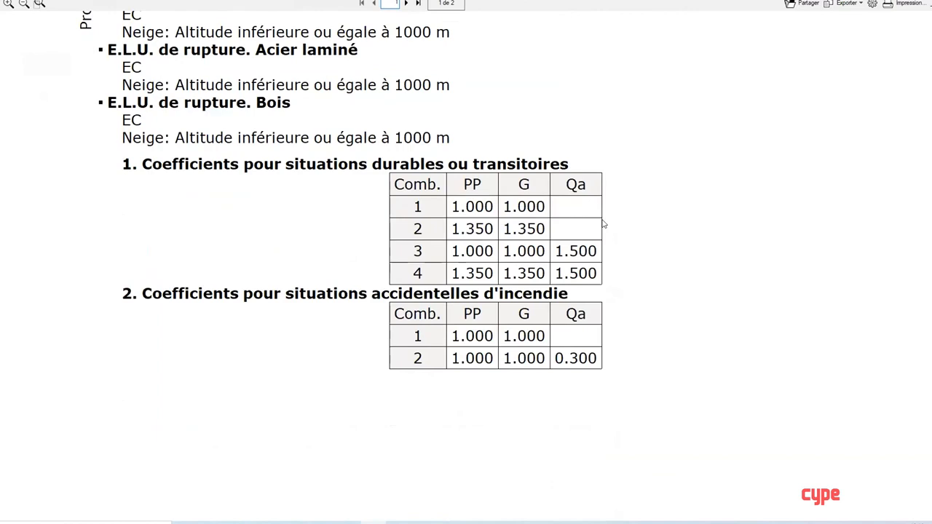
{"action": "scroll", "coordinate": [603, 225], "scroll_direction": "down", "scroll_amount": 5}
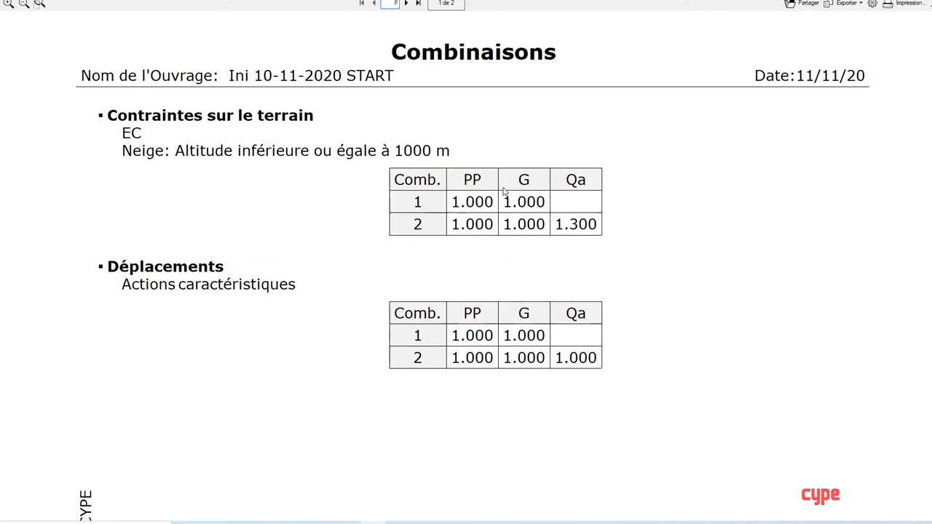
Review the report's displacement, ELU failure and ELS foundation cracking coefficients, and close the reports.
{"action": "scroll", "coordinate": [466, 262], "scroll_direction": "down", "scroll_amount": 10}
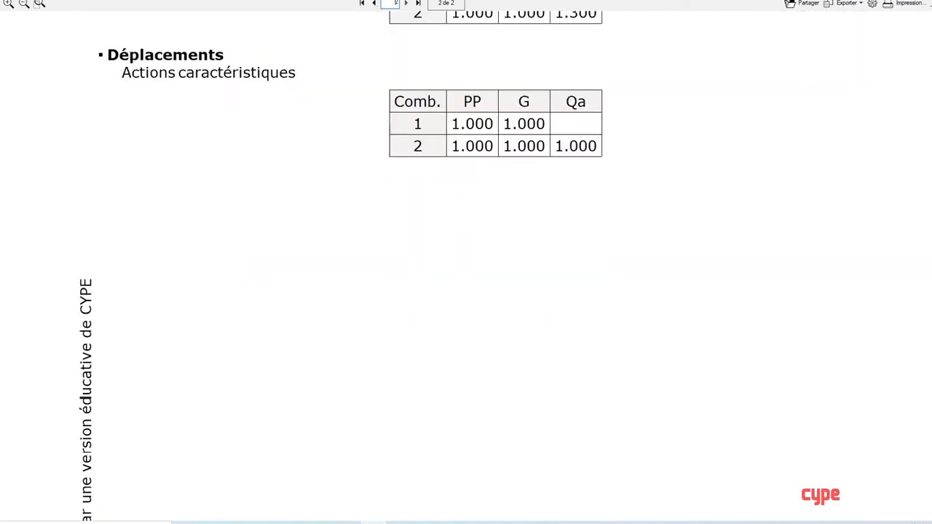
{"action": "scroll", "coordinate": [466, 262], "scroll_direction": "up", "scroll_amount": 10}
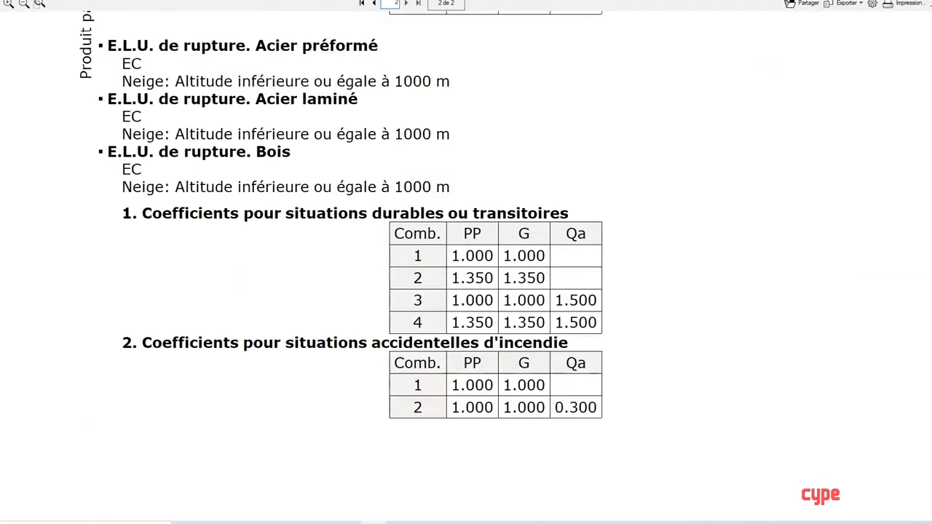
{"action": "scroll", "coordinate": [466, 262], "scroll_direction": "up", "scroll_amount": 8}
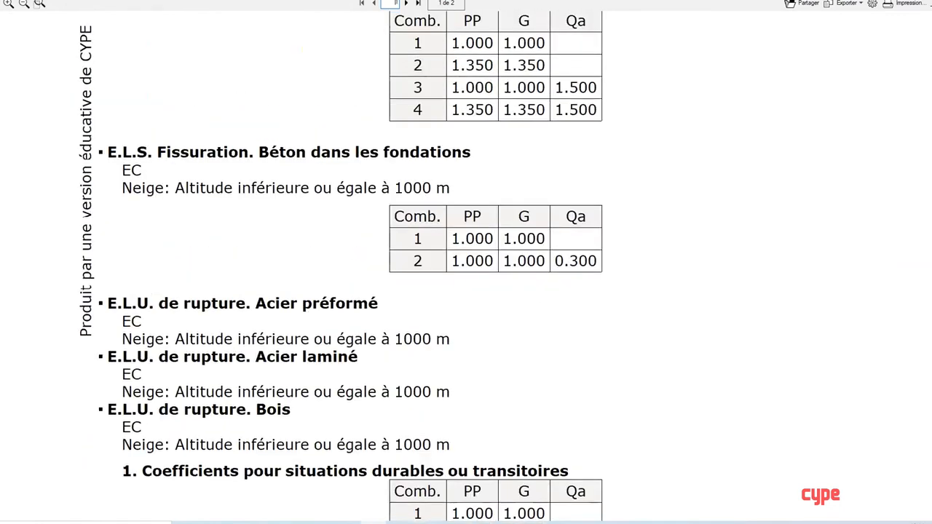
{"action": "scroll", "coordinate": [465, 263], "scroll_direction": "up", "scroll_amount": 10}
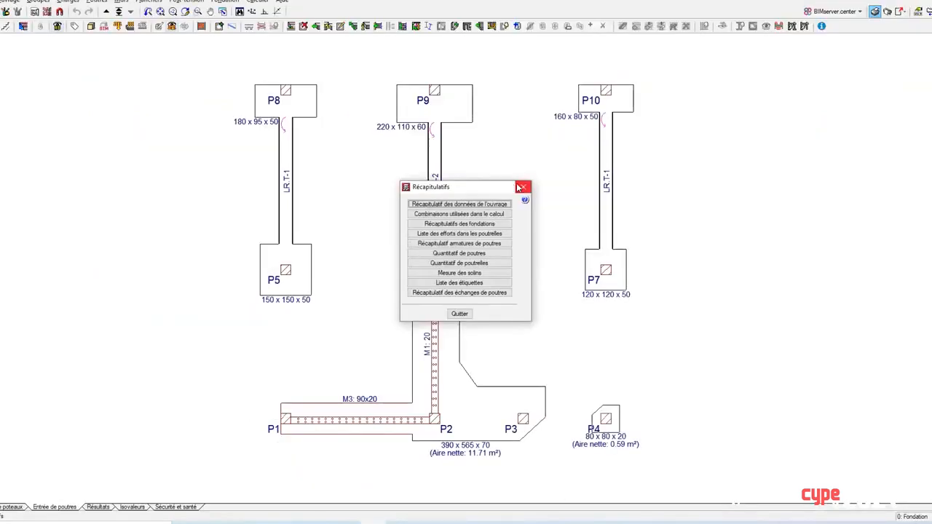
{"action": "left_click", "coordinate": [522, 187]}
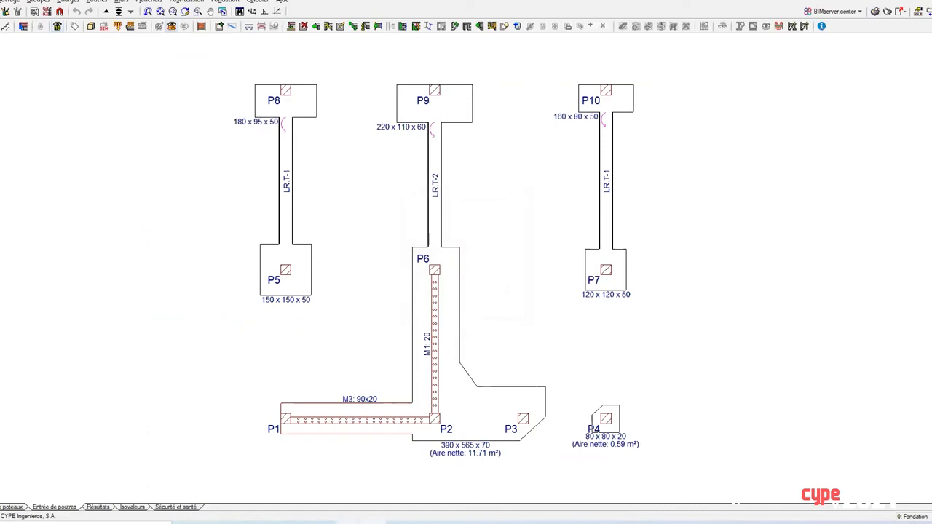
{"action": "mouse_move", "coordinate": [348, 522]}
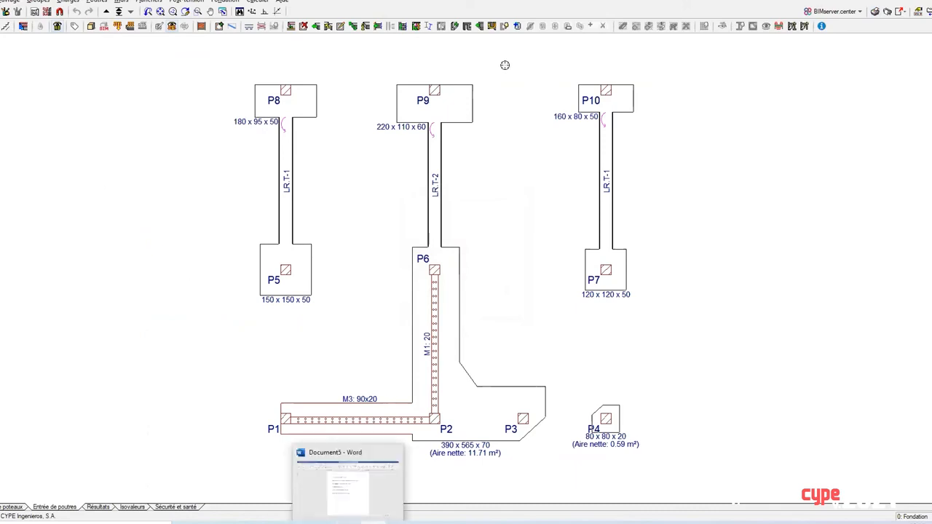